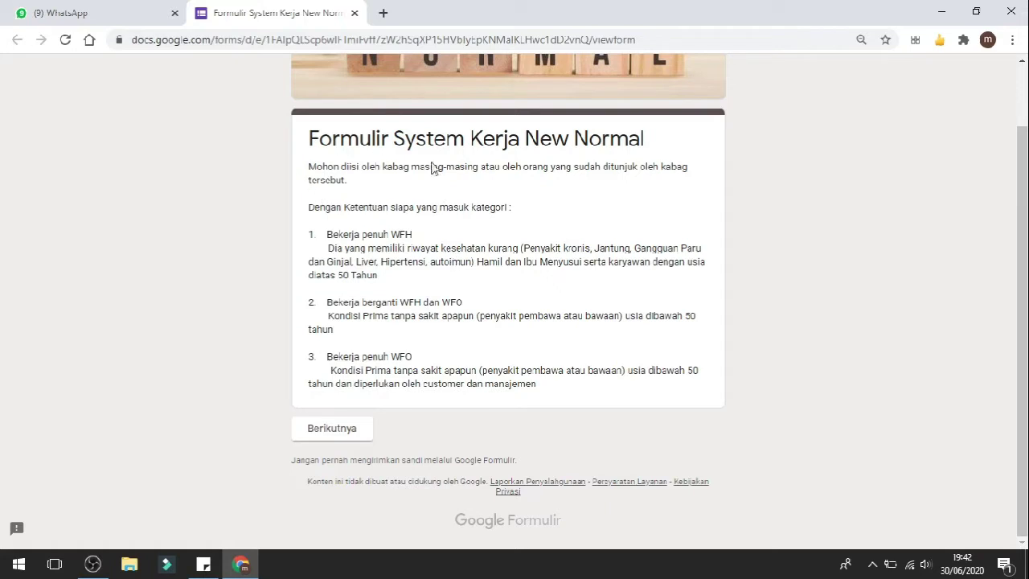
Go to the next page of the sample form and examine its Nama and NIK questions
click(332, 436)
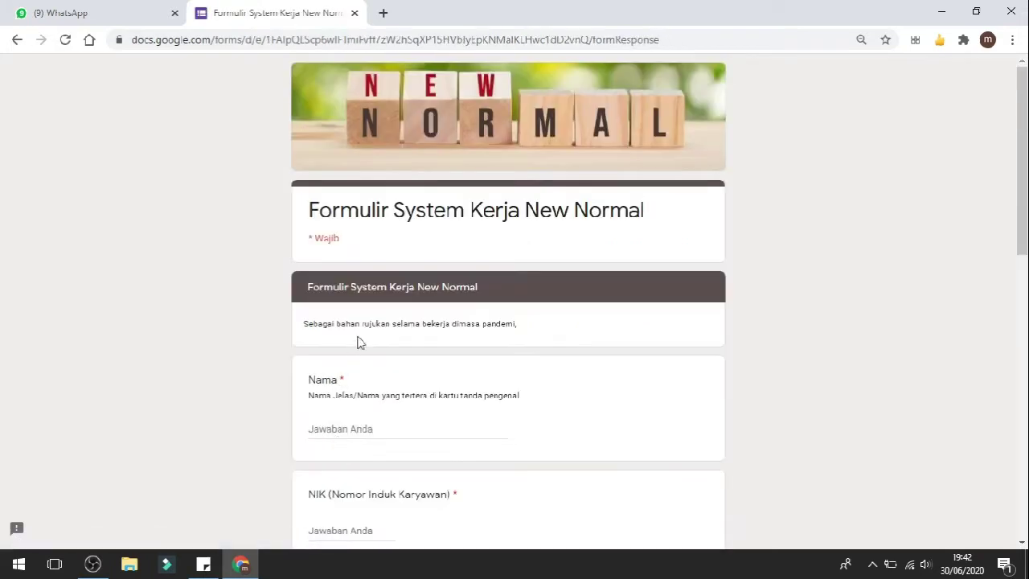
scroll(374, 323, down, 1)
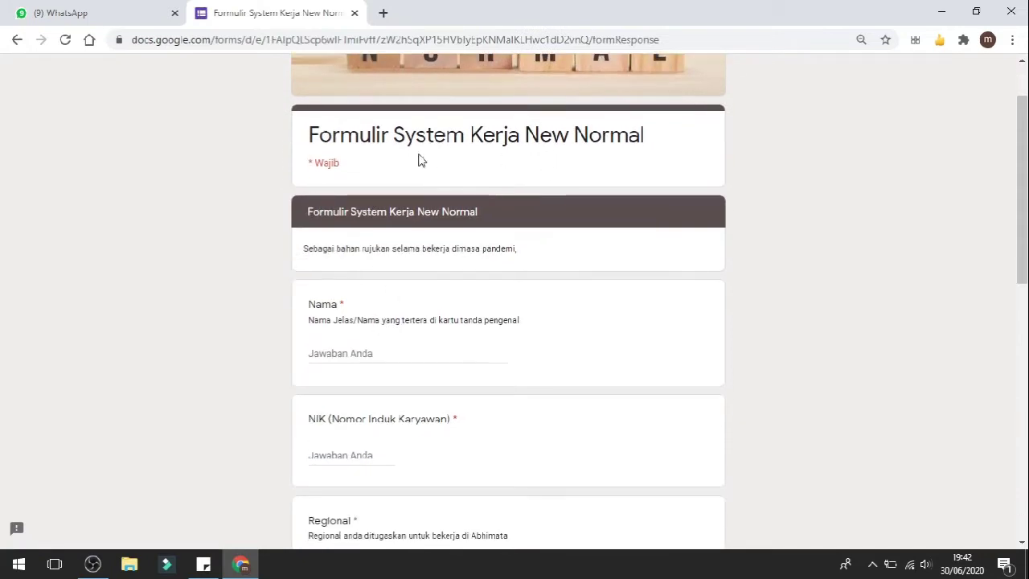
scroll(356, 246, down, 1)
click(350, 278)
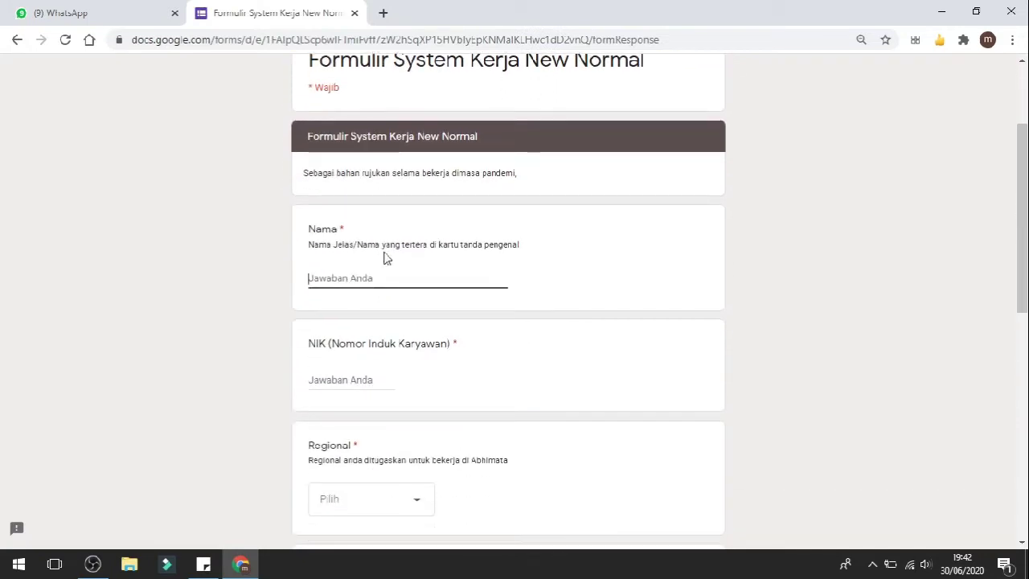
scroll(386, 328, down, 1)
click(357, 309)
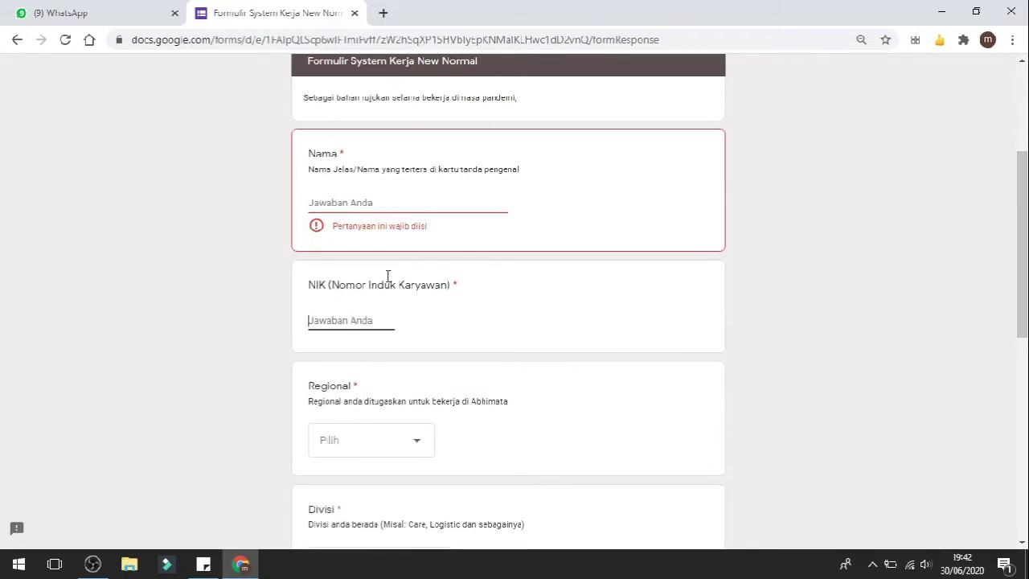
scroll(381, 326, down, 1)
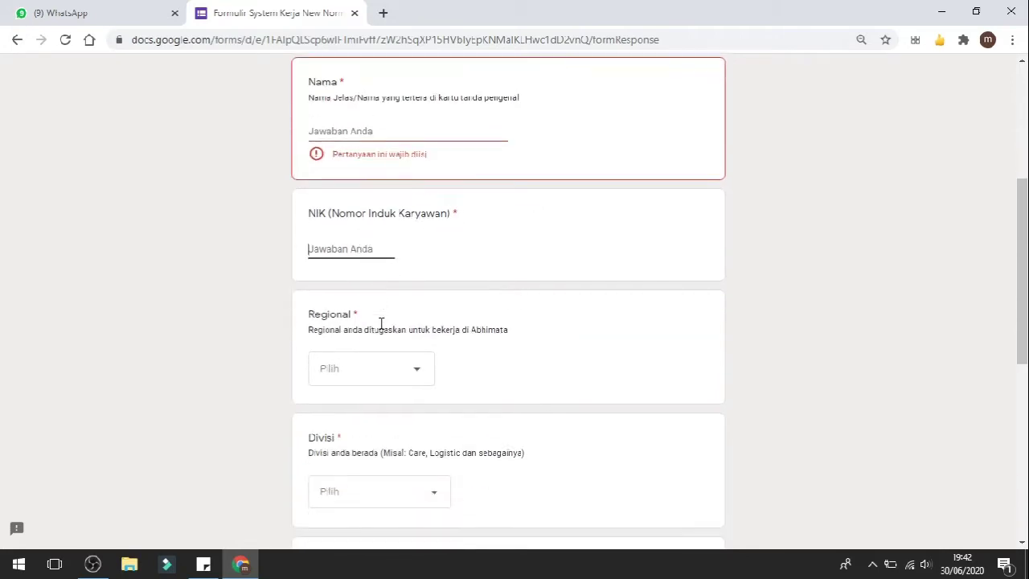
Examine the answer choices of the Regional and Divisi questions without choosing any
click(344, 365)
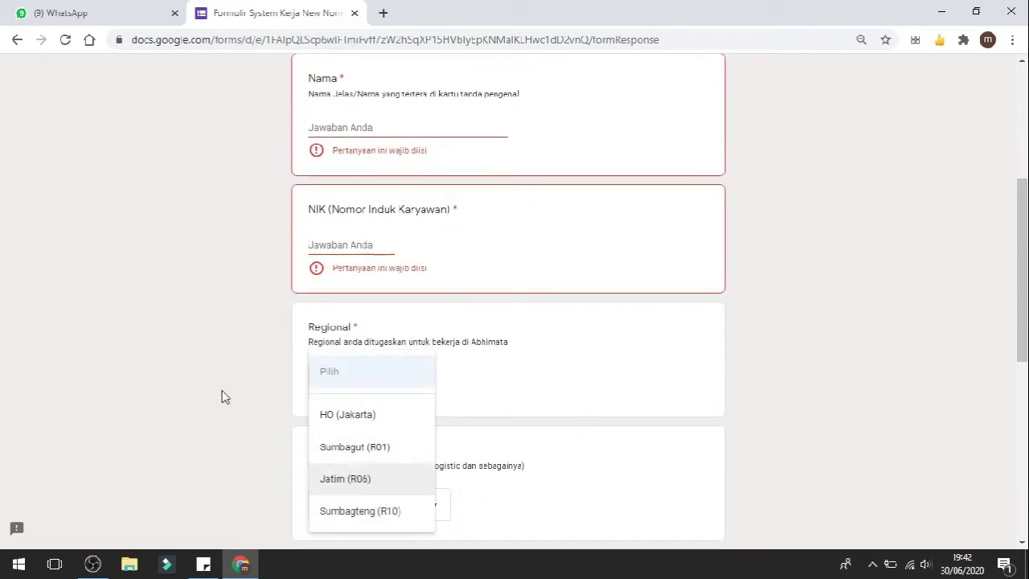
scroll(209, 373, down, 1)
click(201, 354)
scroll(234, 374, down, 1)
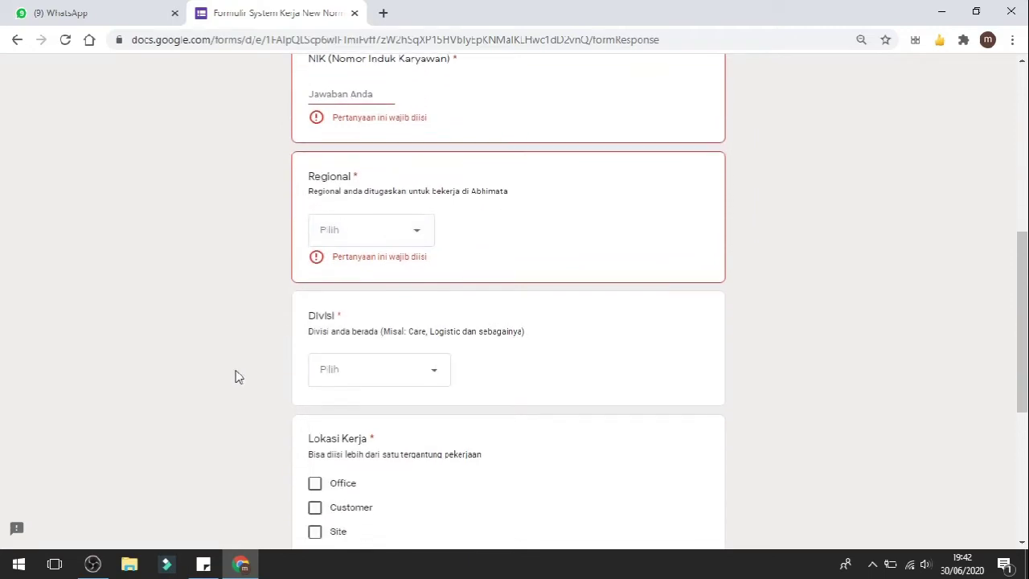
click(386, 376)
click(177, 372)
scroll(177, 372, down, 2)
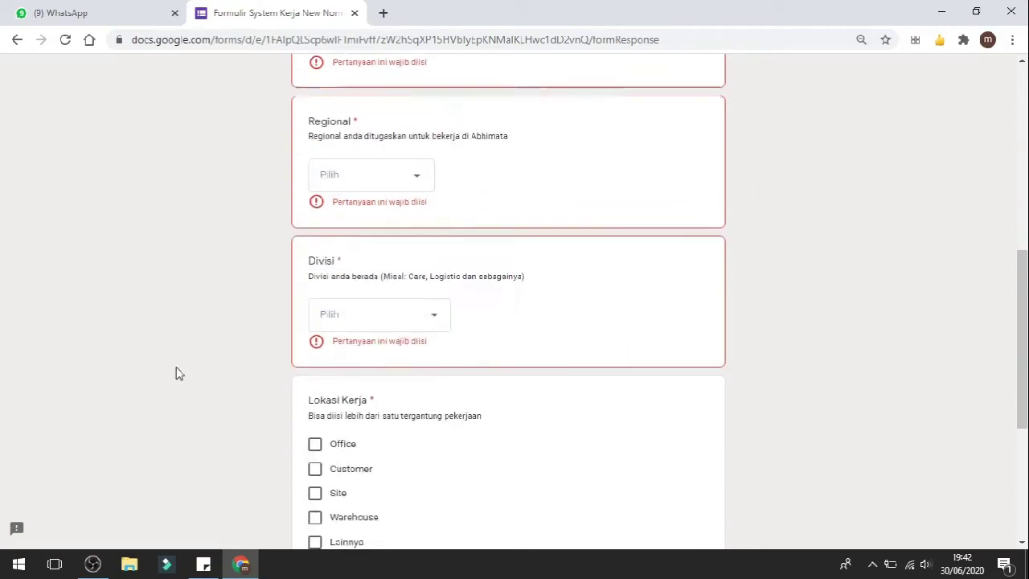
Review the Lokasi Kerja and System Kerja Selama New Normal questions, and return to the start of the page
scroll(282, 378, down, 3)
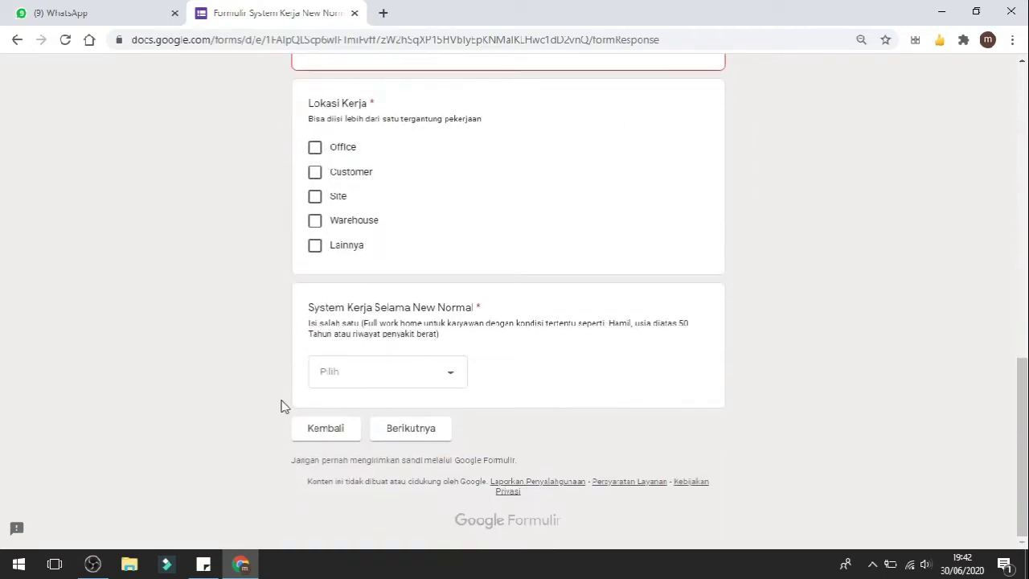
scroll(291, 393, up, 3)
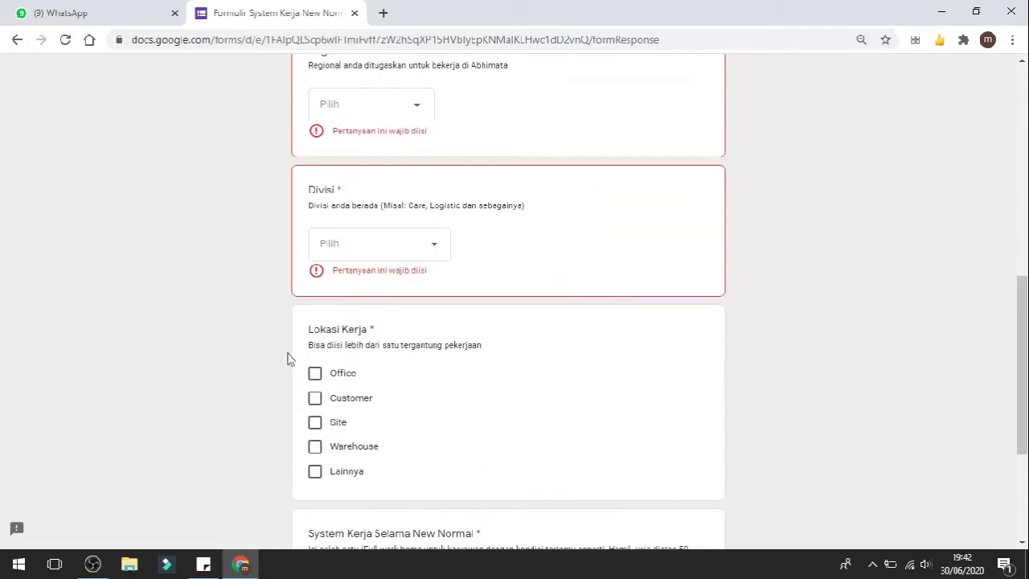
scroll(252, 333, up, 8)
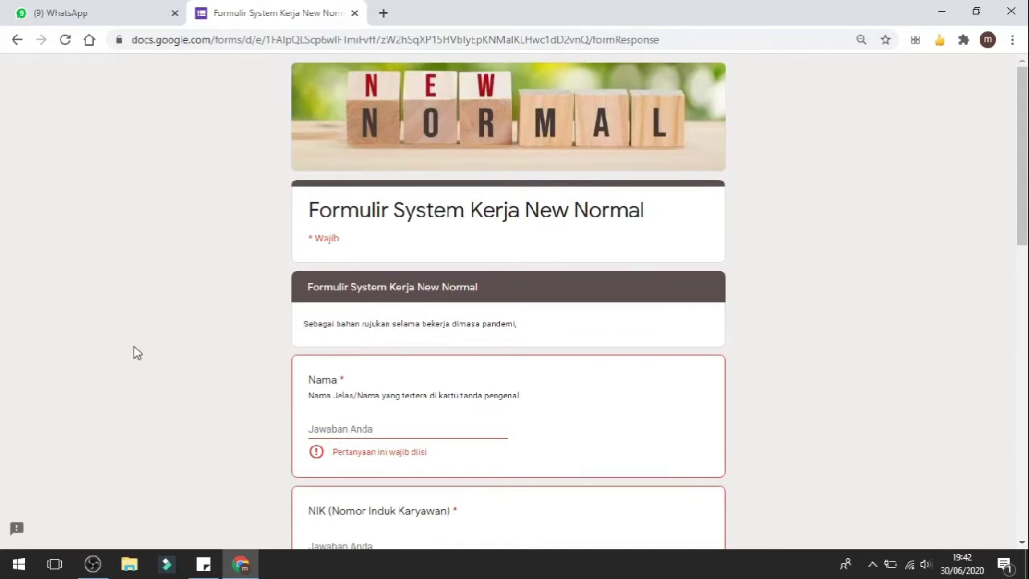
scroll(145, 337, down, 1)
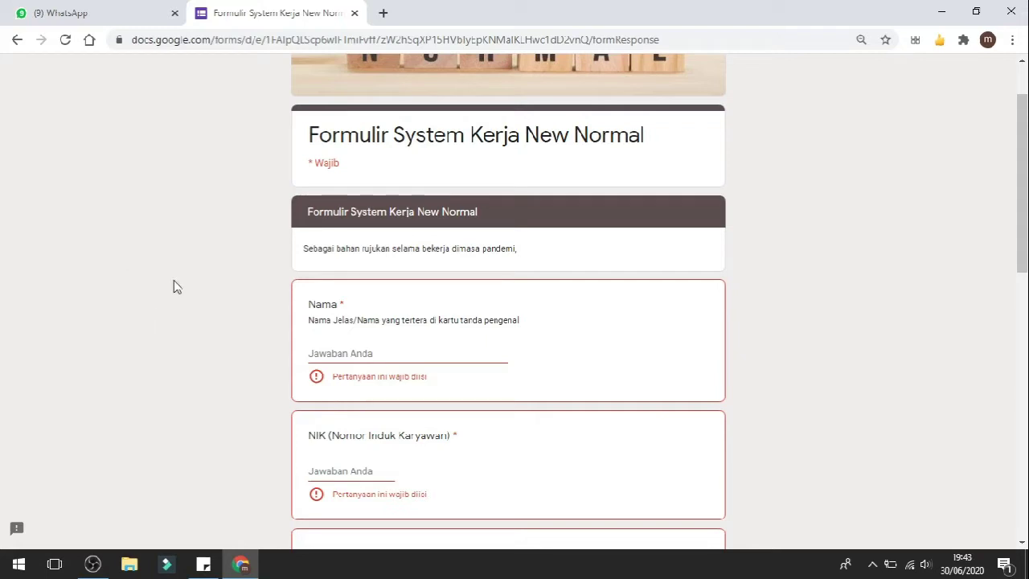
scroll(161, 287, up, 1)
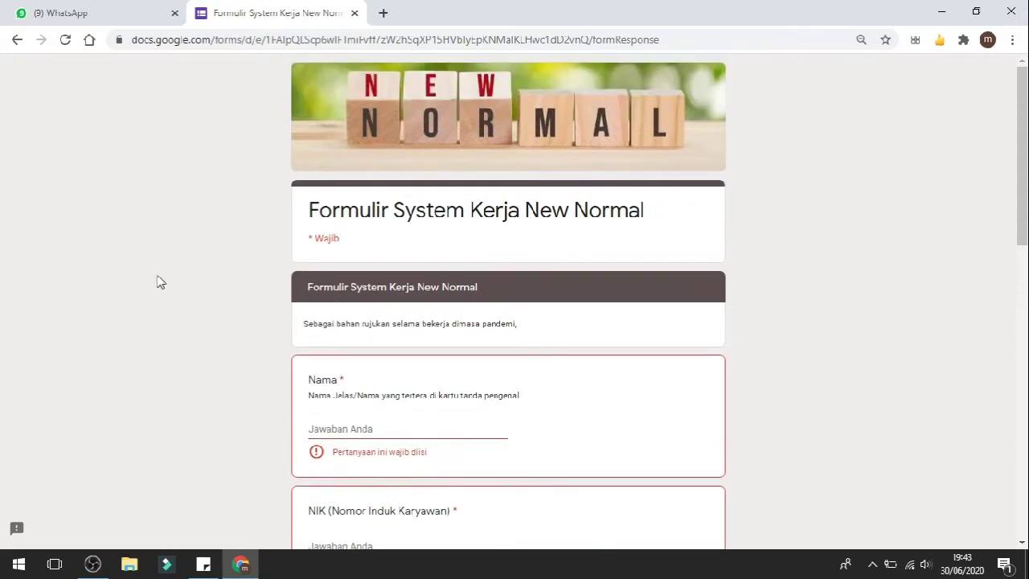
scroll(172, 281, down, 1)
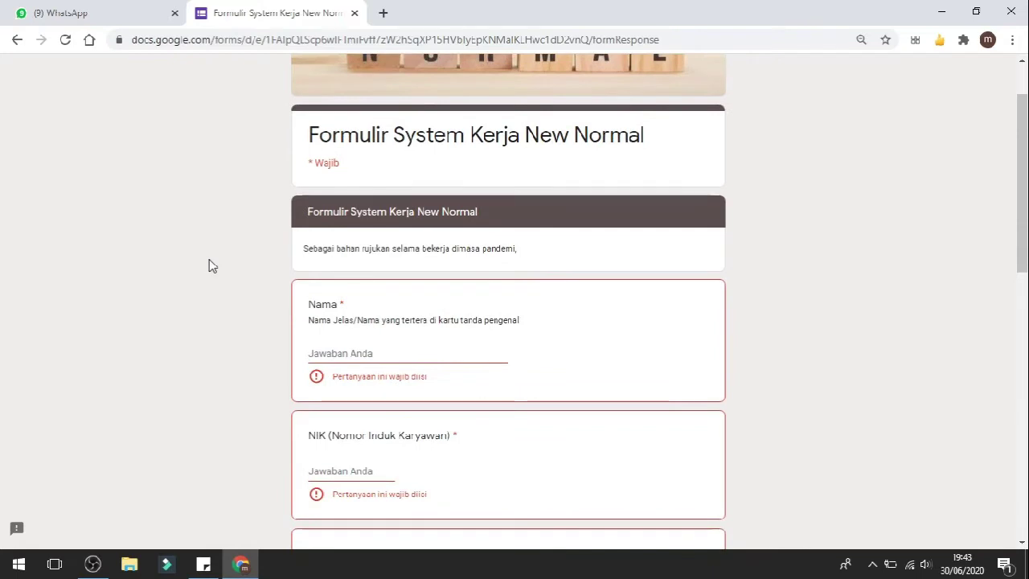
scroll(209, 266, down, 3)
scroll(208, 266, up, 4)
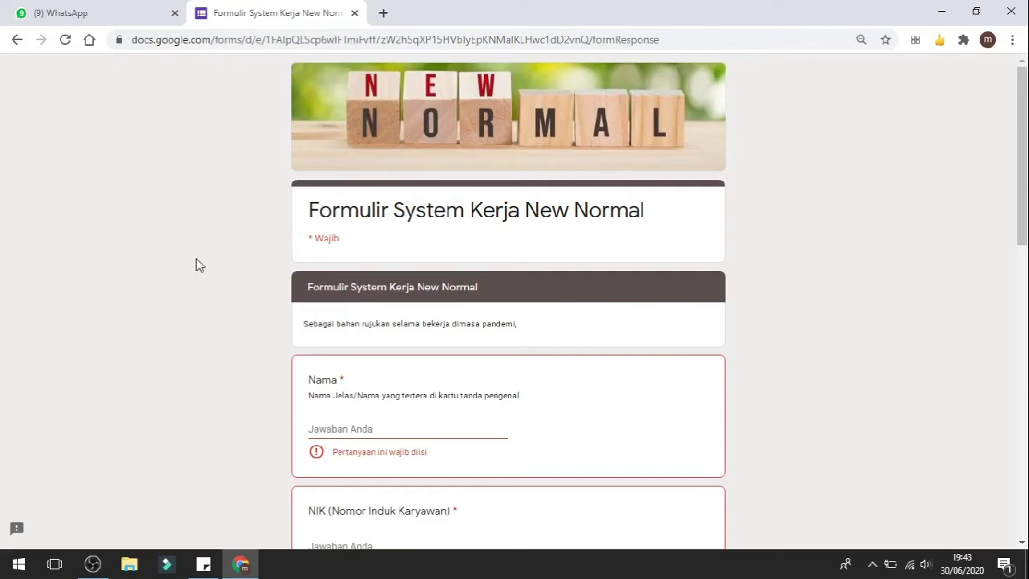
click(942, 12)
right_click(426, 127)
click(455, 173)
right_click(439, 152)
click(460, 193)
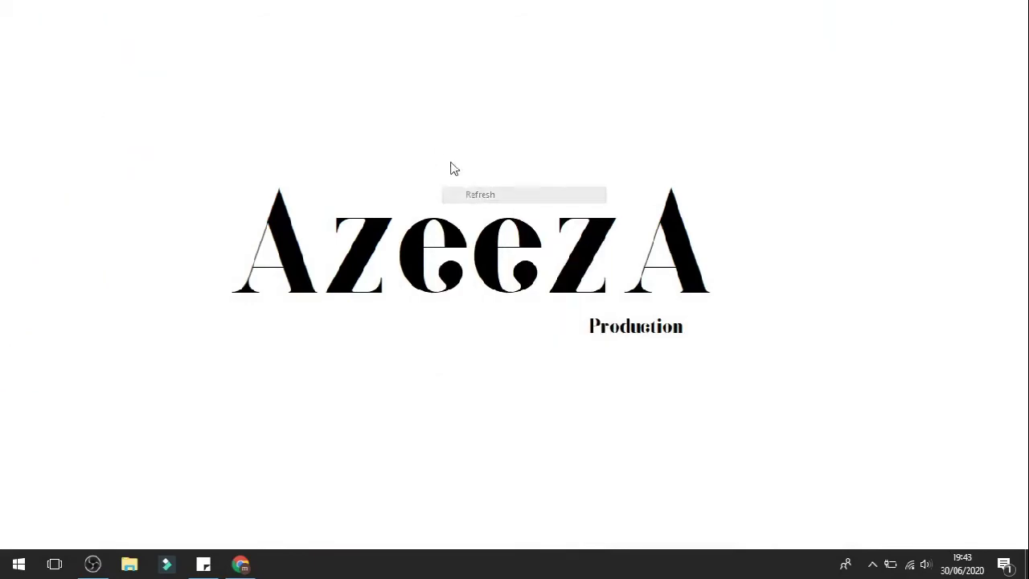
right_click(439, 148)
click(453, 186)
right_click(436, 137)
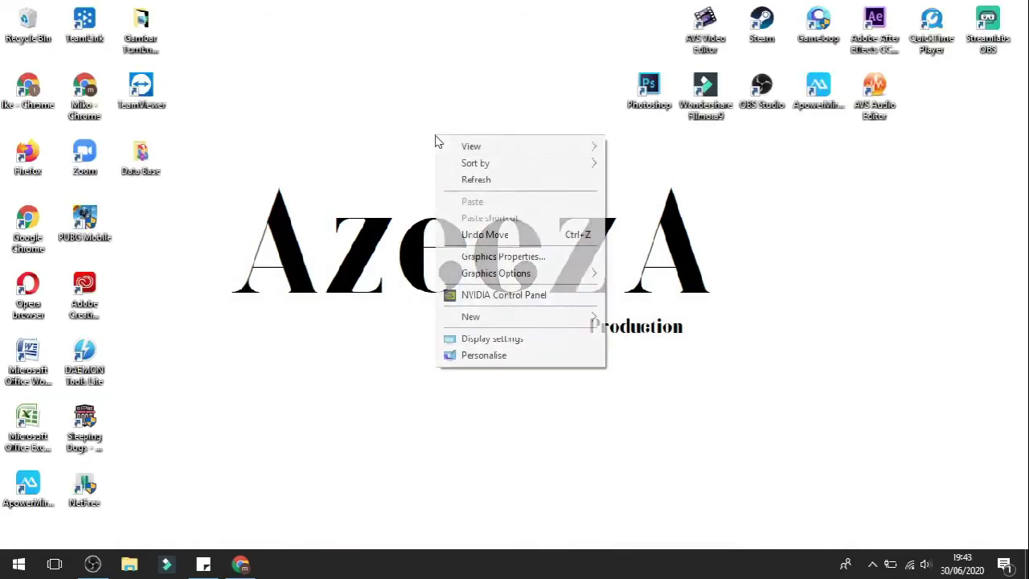
click(460, 179)
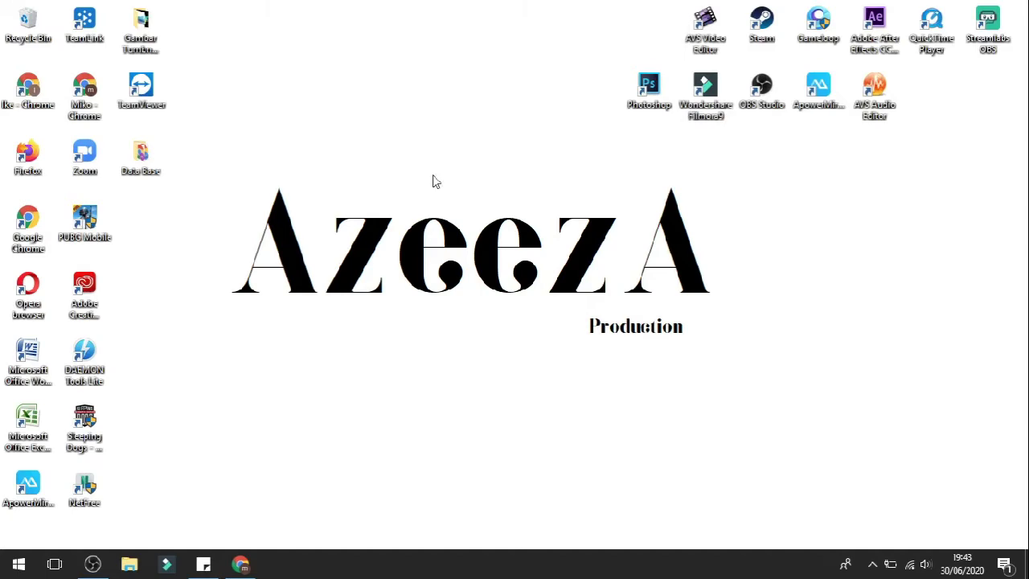
click(239, 565)
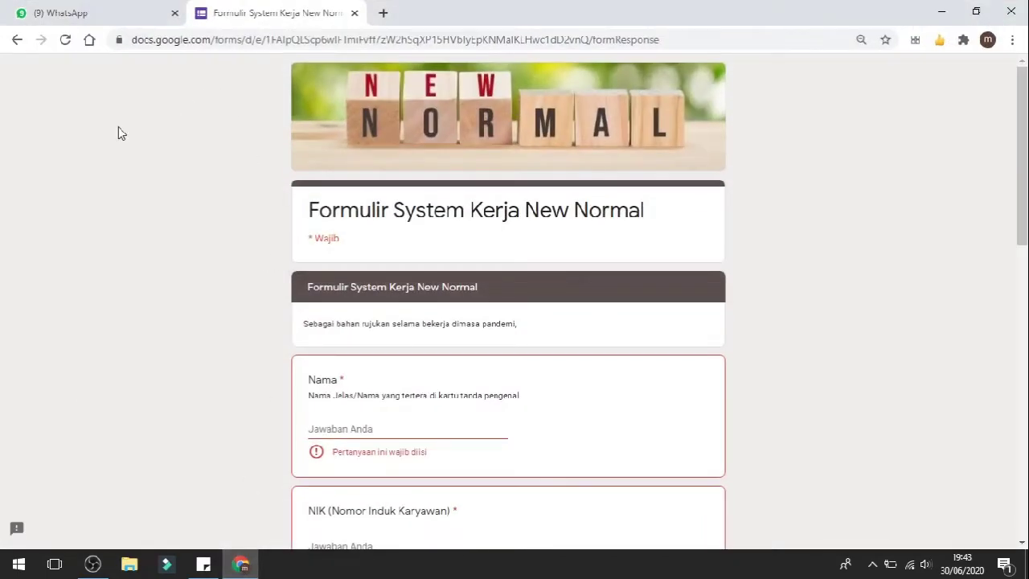
Open Google Drive in a new browser tab
click(383, 13)
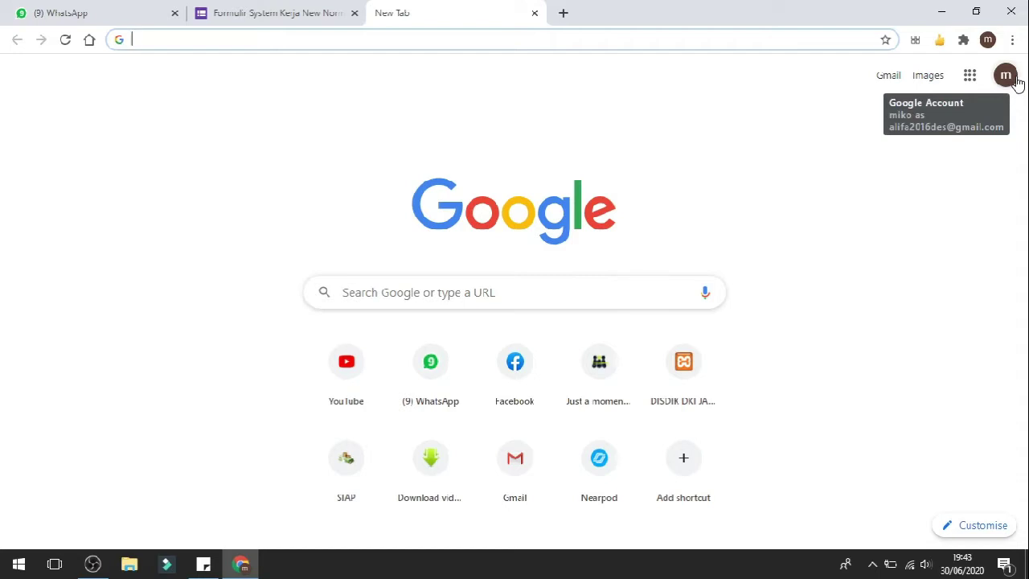
click(971, 76)
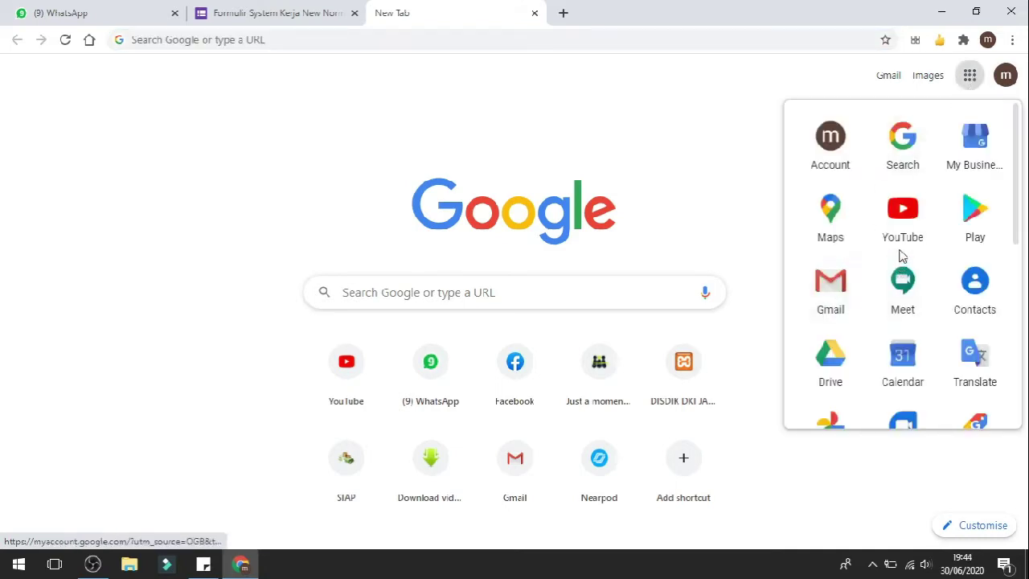
click(833, 361)
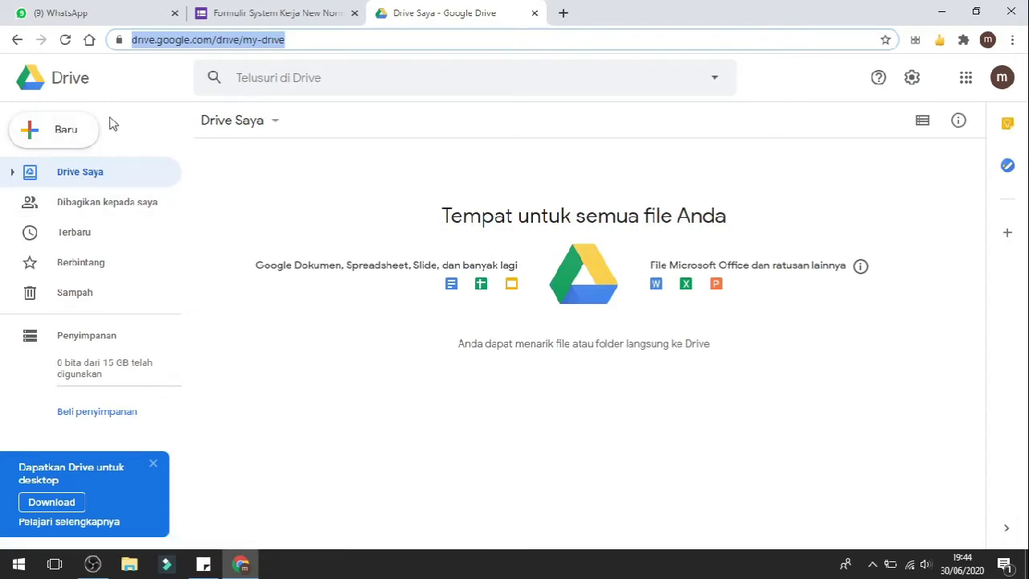
Create a new blank Google Formulir in Drive and dismiss its introductory tour prompt
click(62, 136)
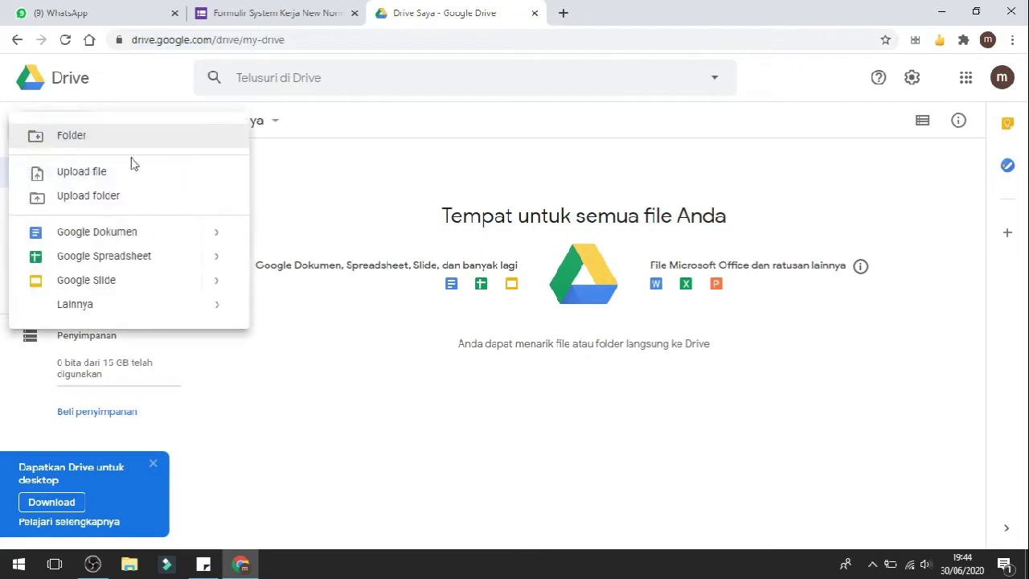
click(308, 419)
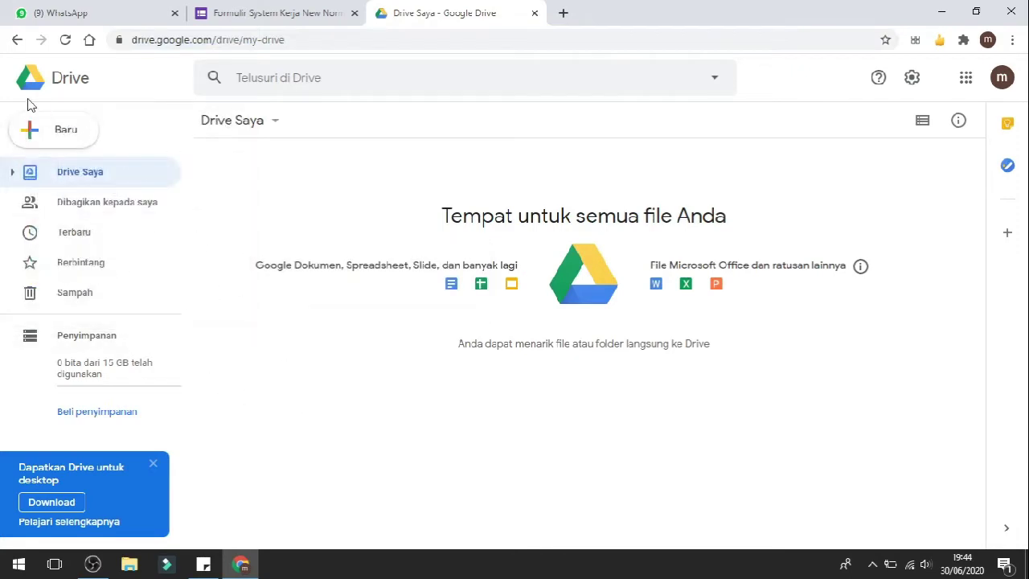
click(61, 143)
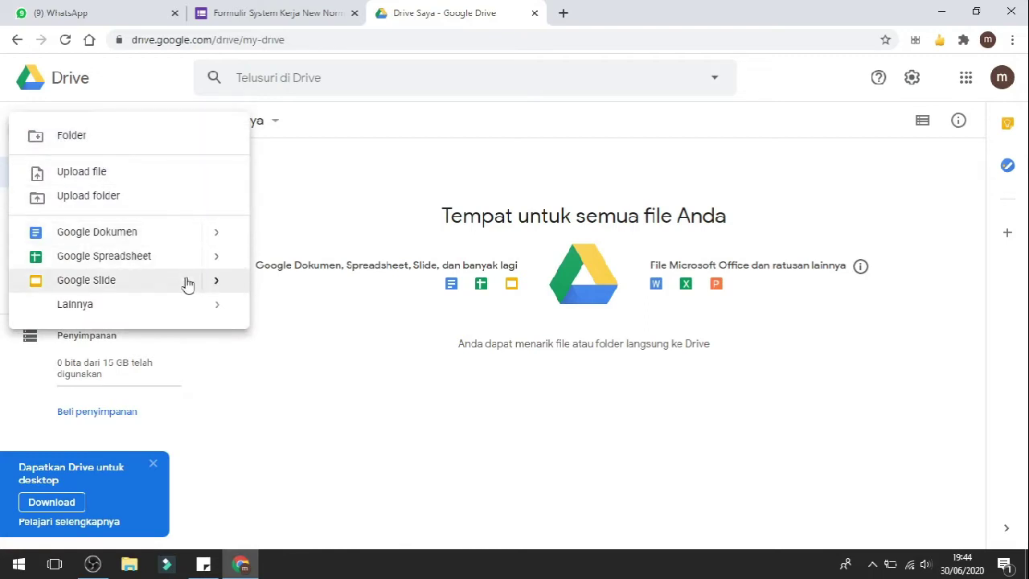
mouse_move(196, 310)
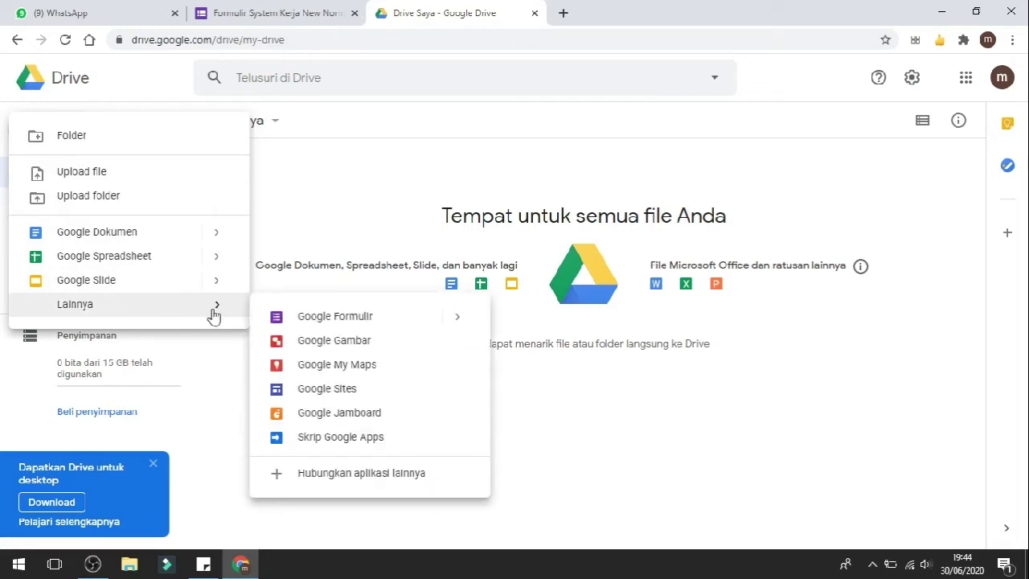
click(314, 320)
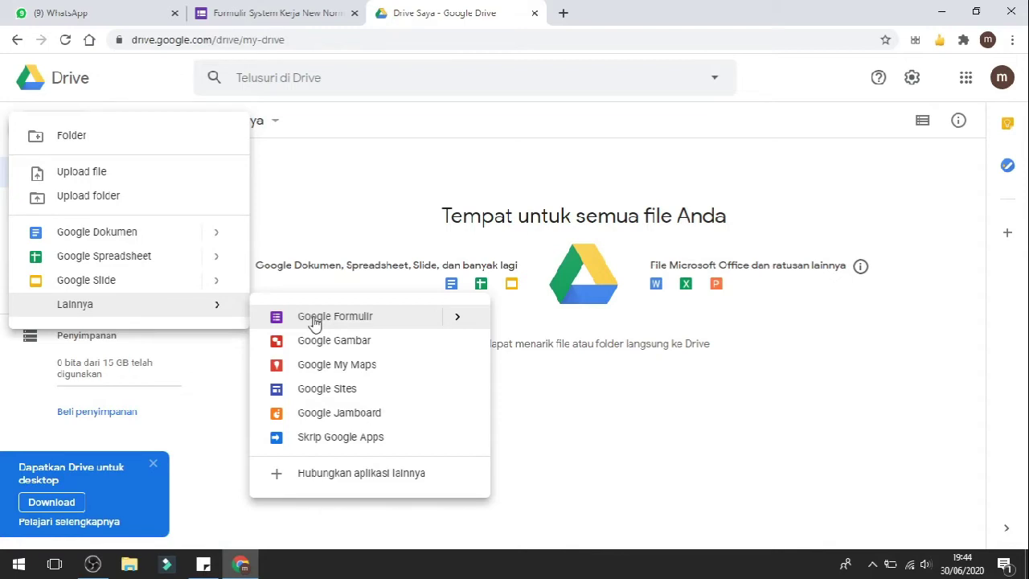
click(313, 320)
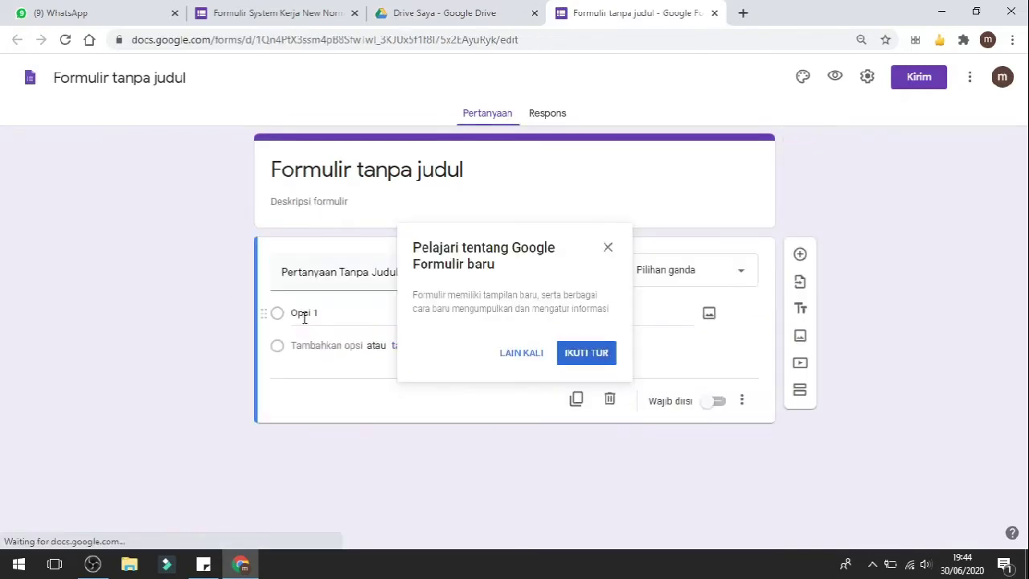
click(609, 249)
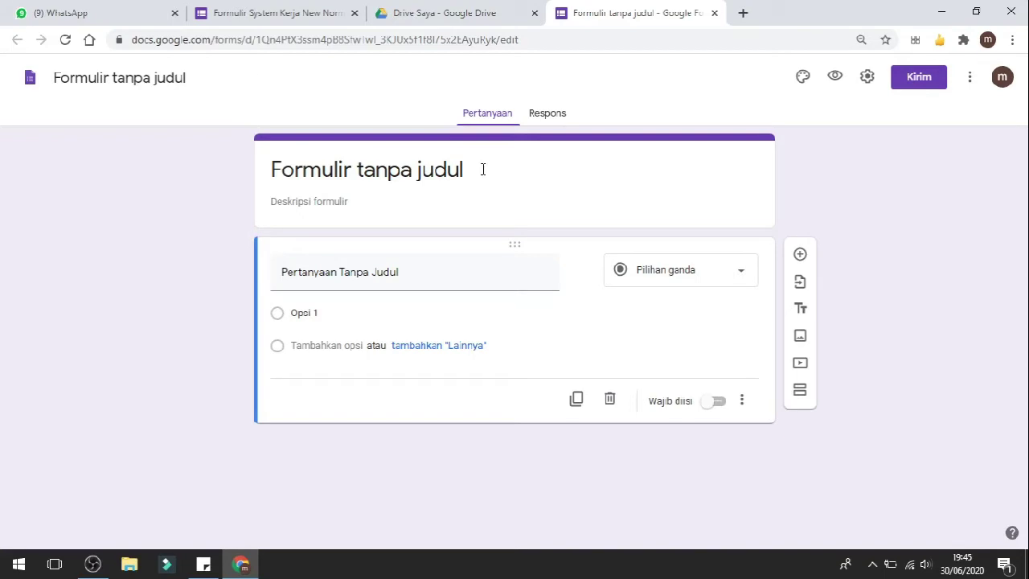
Check the sample form's heading, and title the new form Contoh Pembuatan Google Form
click(482, 169)
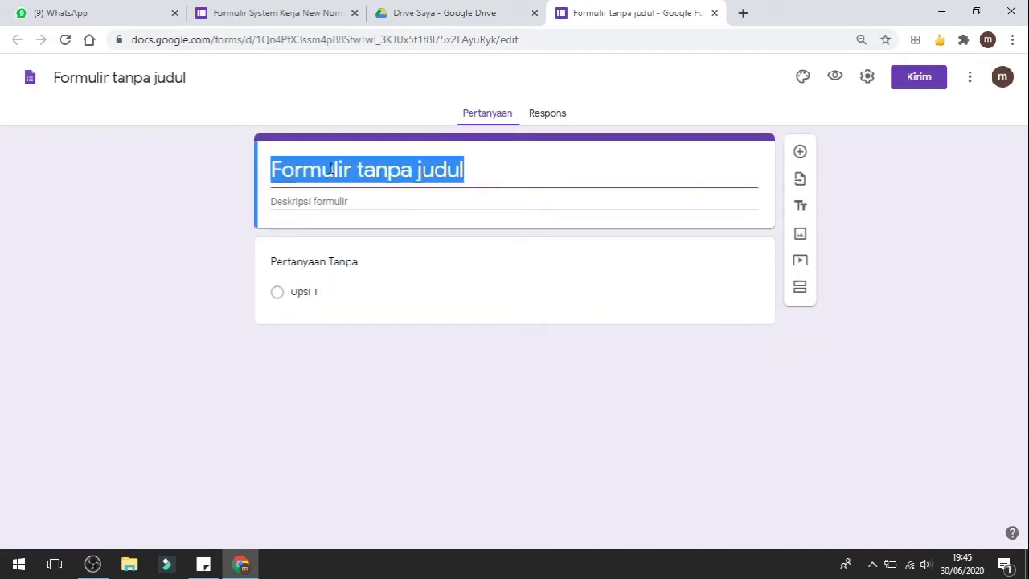
click(299, 10)
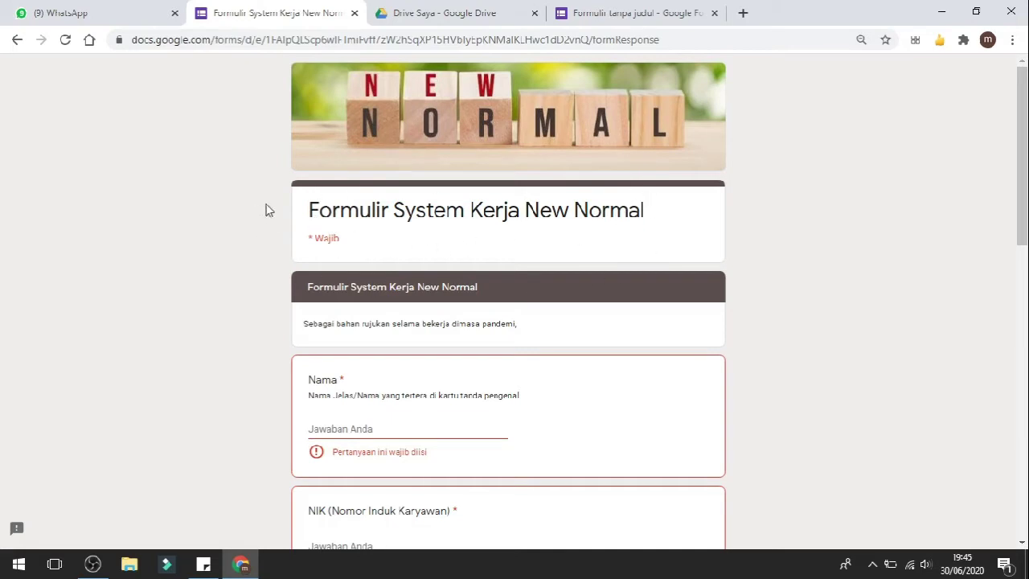
click(631, 22)
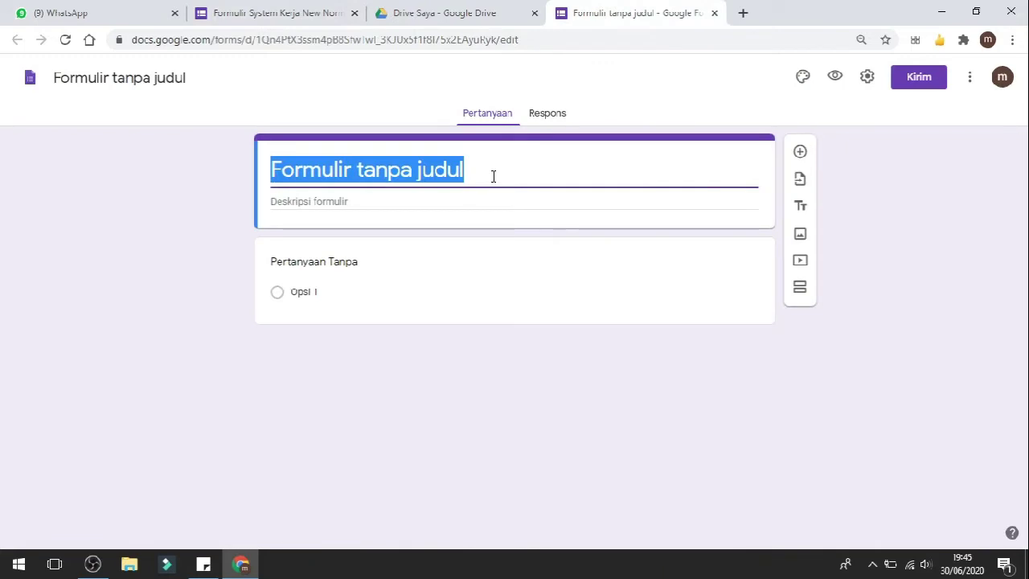
text(Conto)
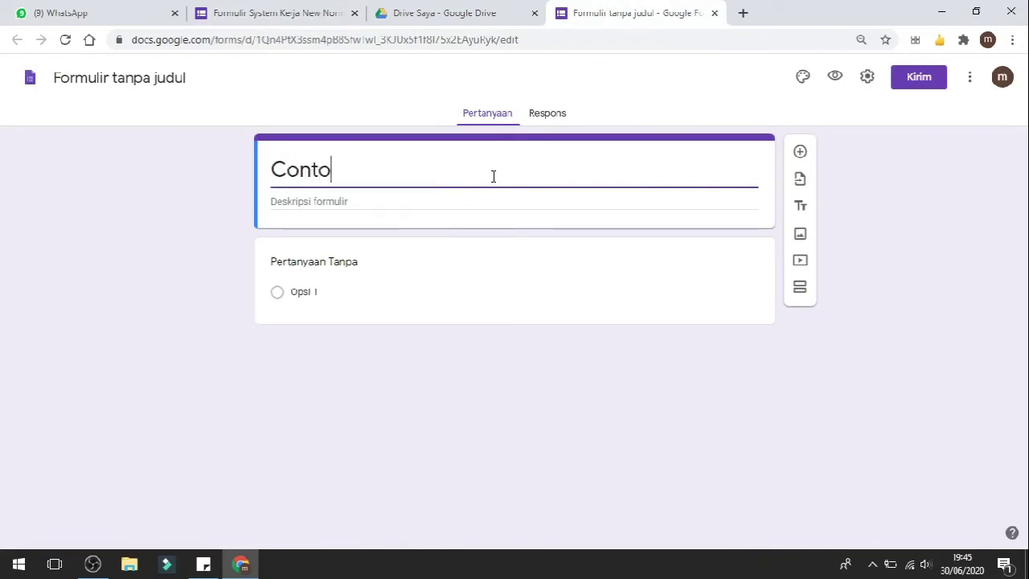
text(h Pmbuatan)
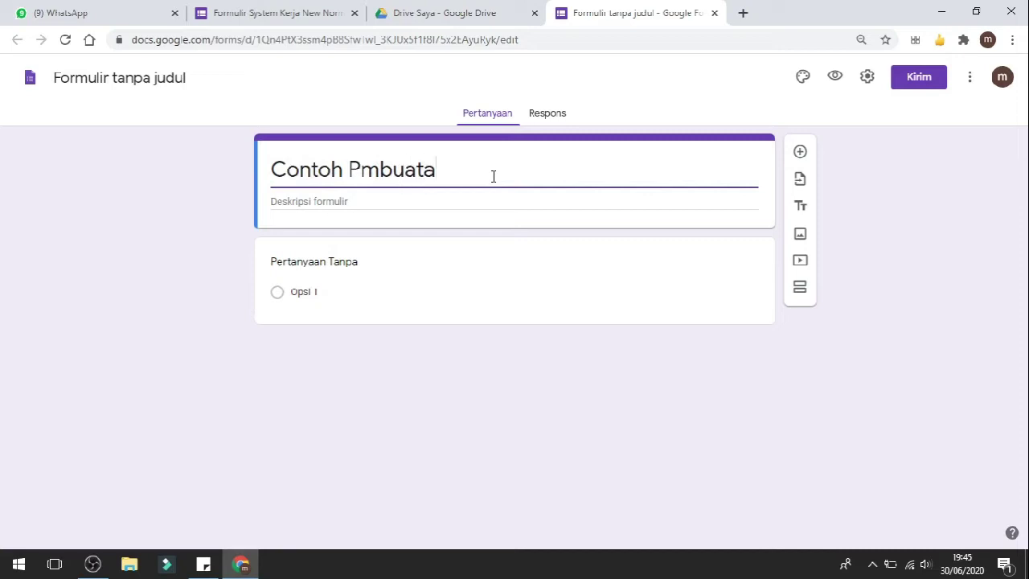
key(Left)
key(Left)
key(Left)
key(Left)
key(Left)
key(Left)
key(Left)
text(e)
key(Right)
key(Right)
key(Right)
key(Right)
key(Right)
key(Right)
key(Right)
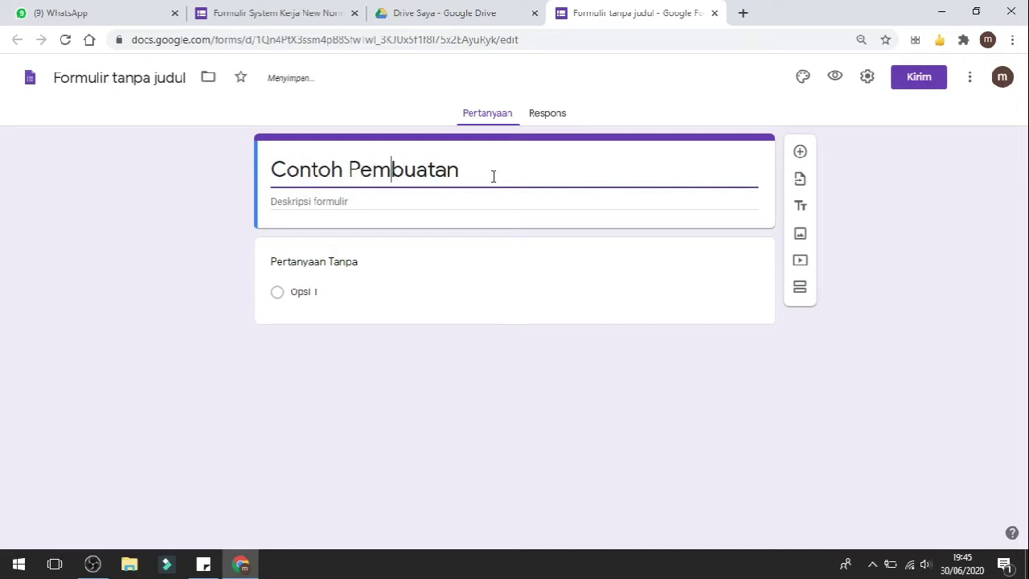
text(Goe)
key(BackSpace)
key(BackSpace)
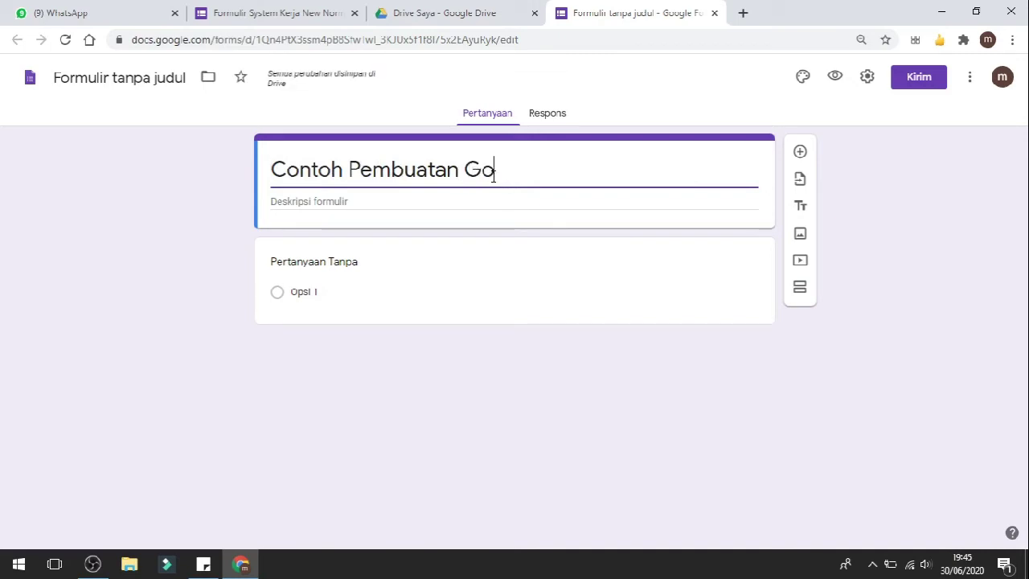
text(g)
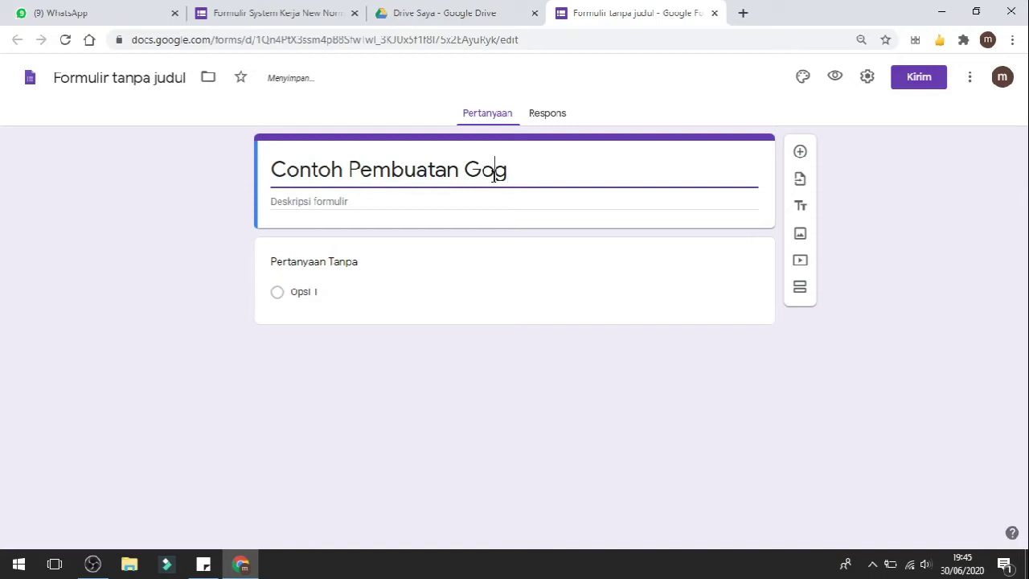
key(BackSpace)
text(ogle Form)
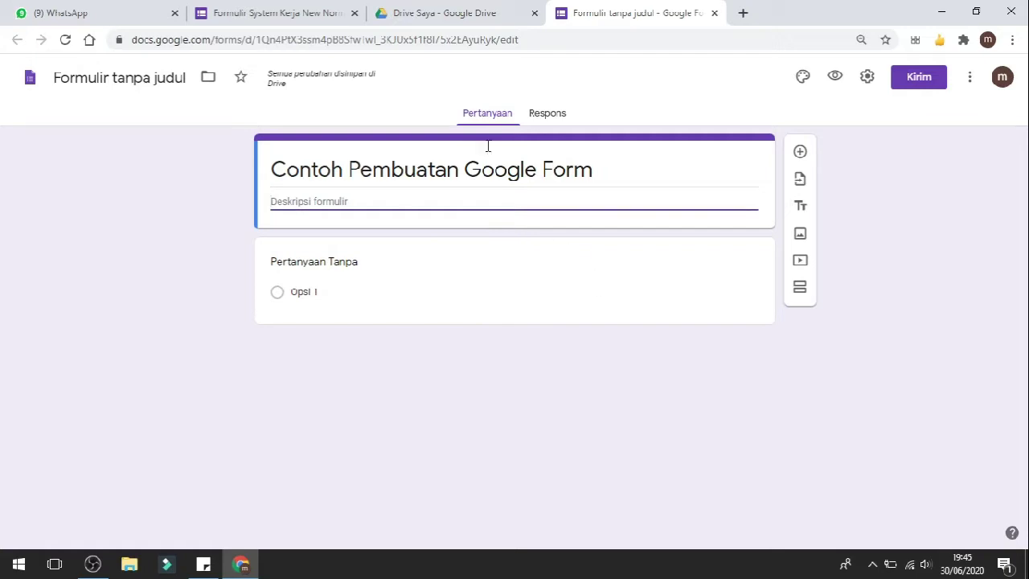
Check the description in the sample form, and set the new form's description to Cara membuat google Form
click(475, 9)
click(287, 9)
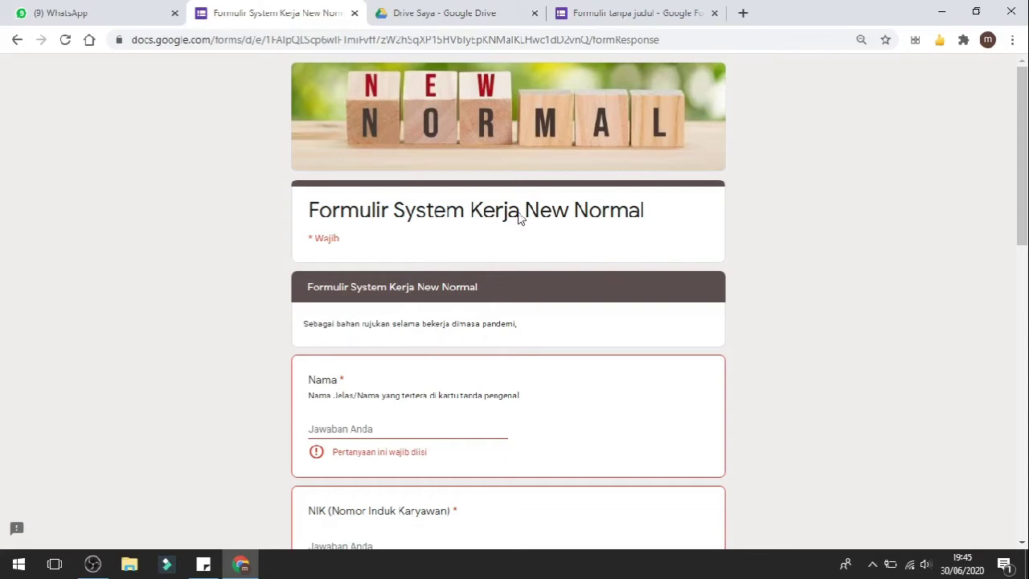
click(605, 6)
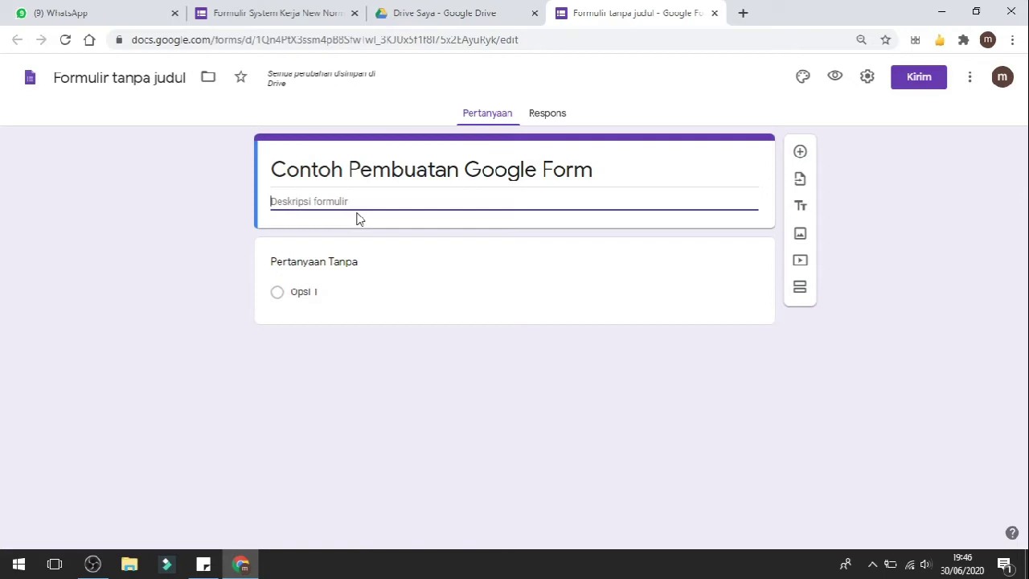
text(Cara)
text( me)
key(BackSpace)
text(membuat )
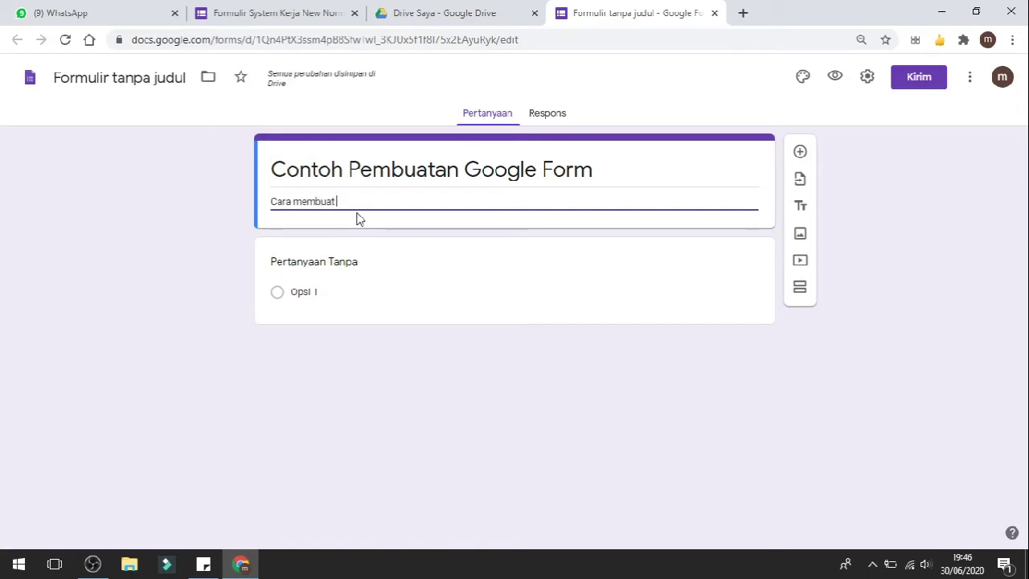
text(google)
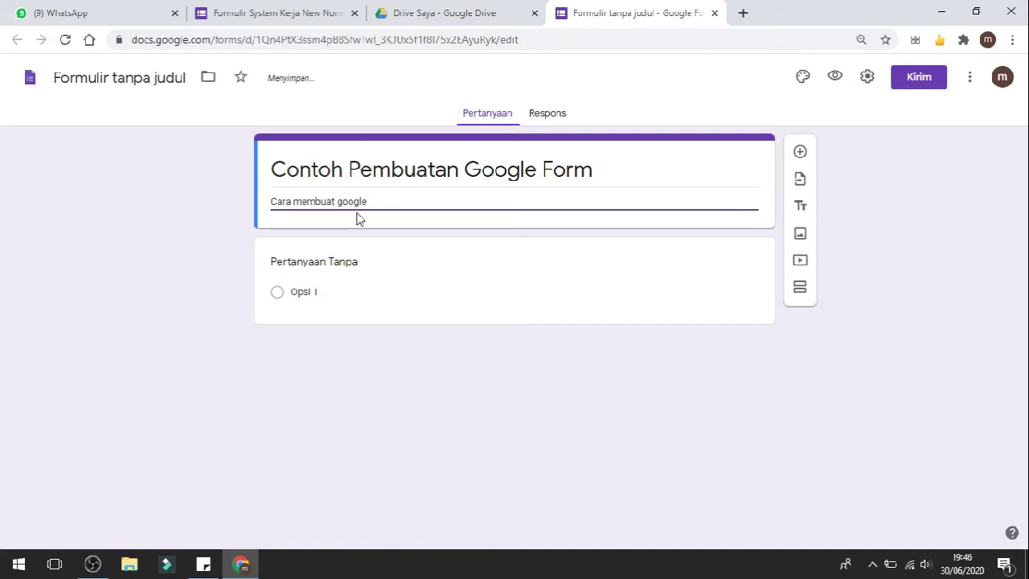
text( Form)
click(169, 219)
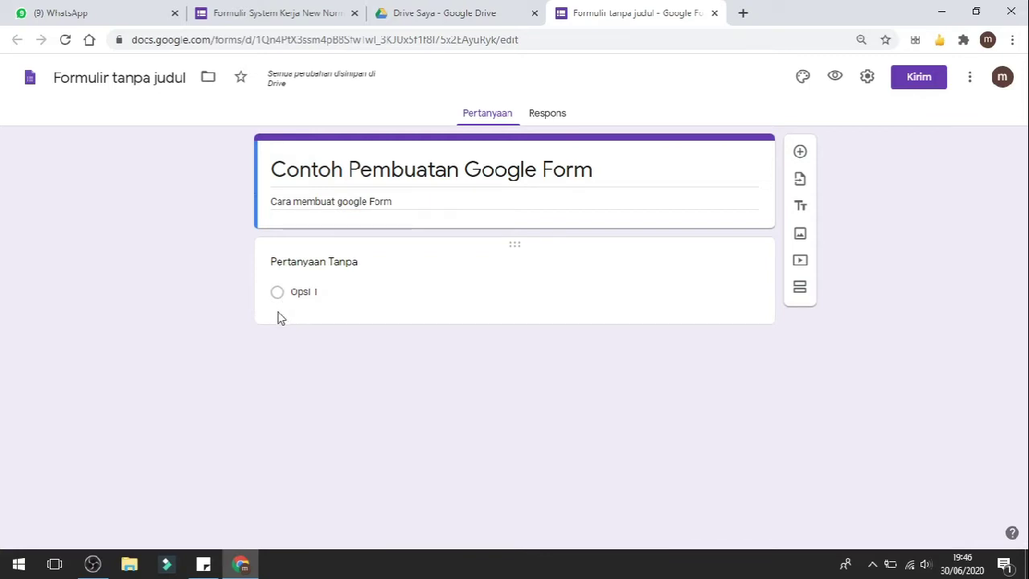
Title the first question Nama and compare it with the Nama question in the sample form
click(361, 262)
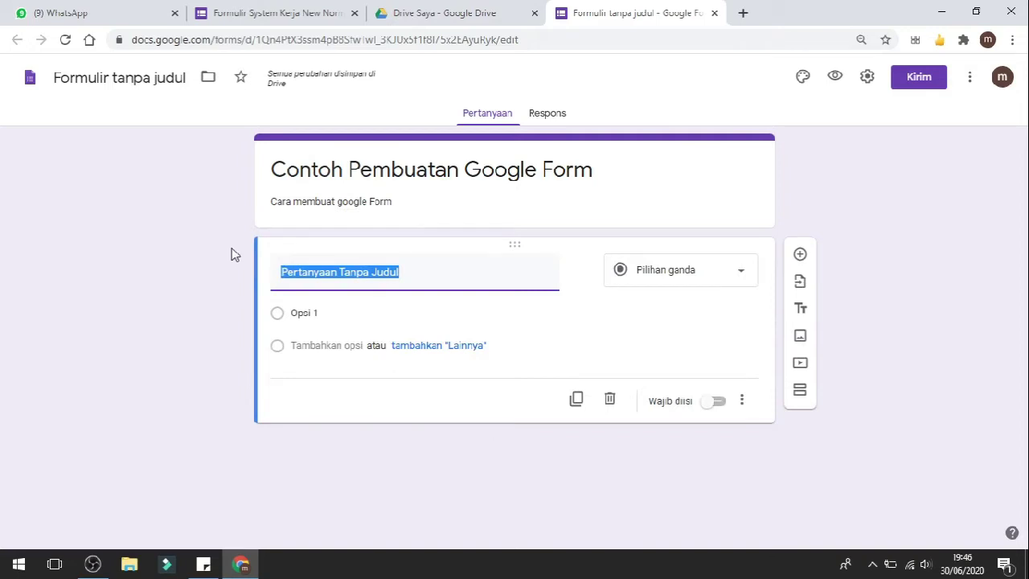
text(Nama)
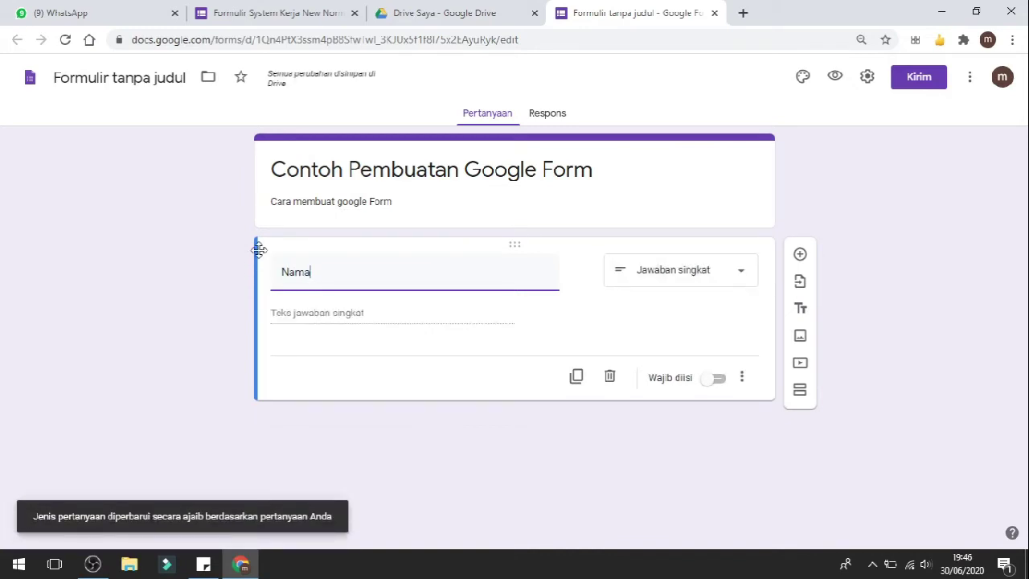
click(277, 13)
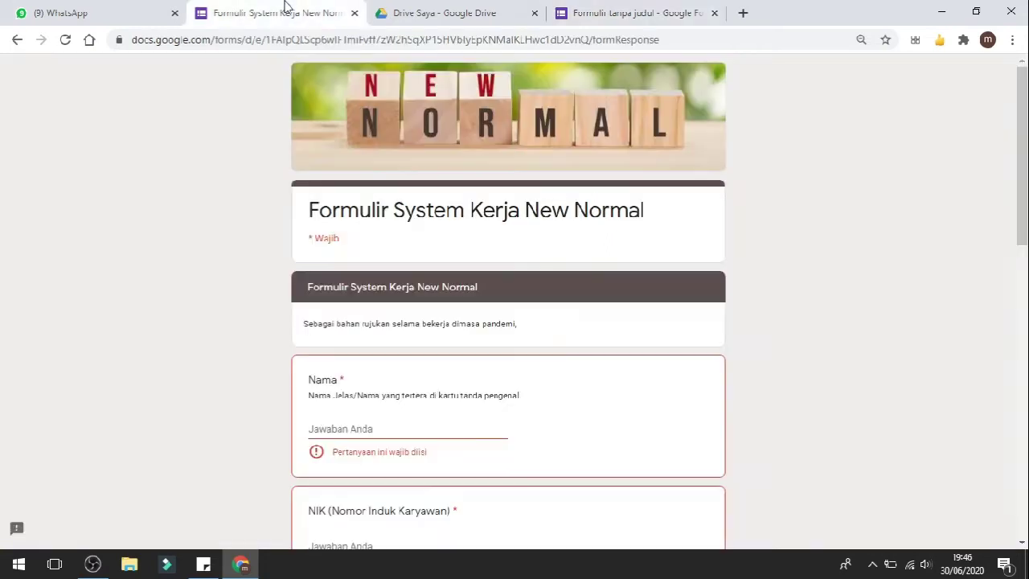
scroll(466, 305, down, 1)
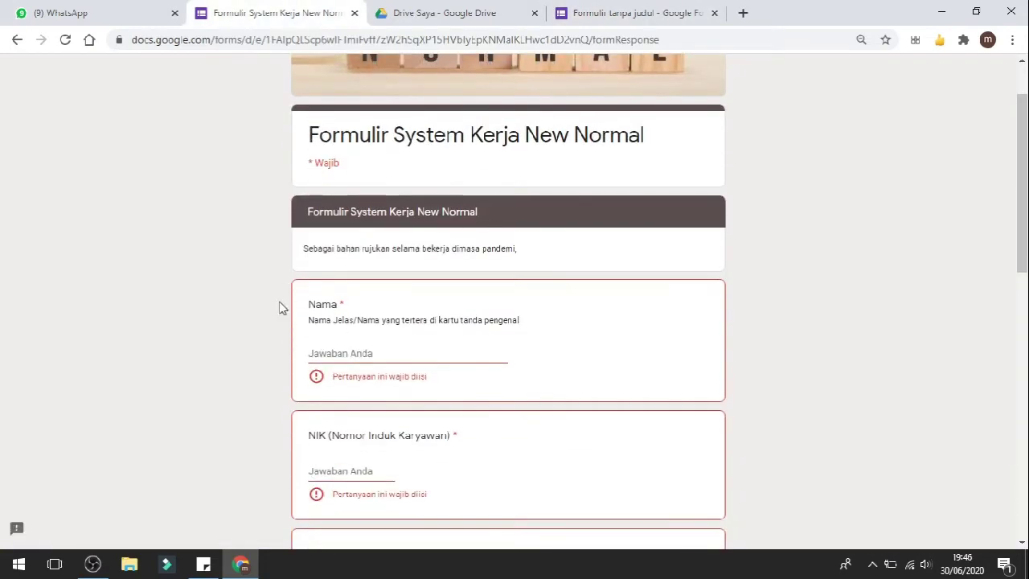
scroll(306, 265, down, 1)
click(636, 11)
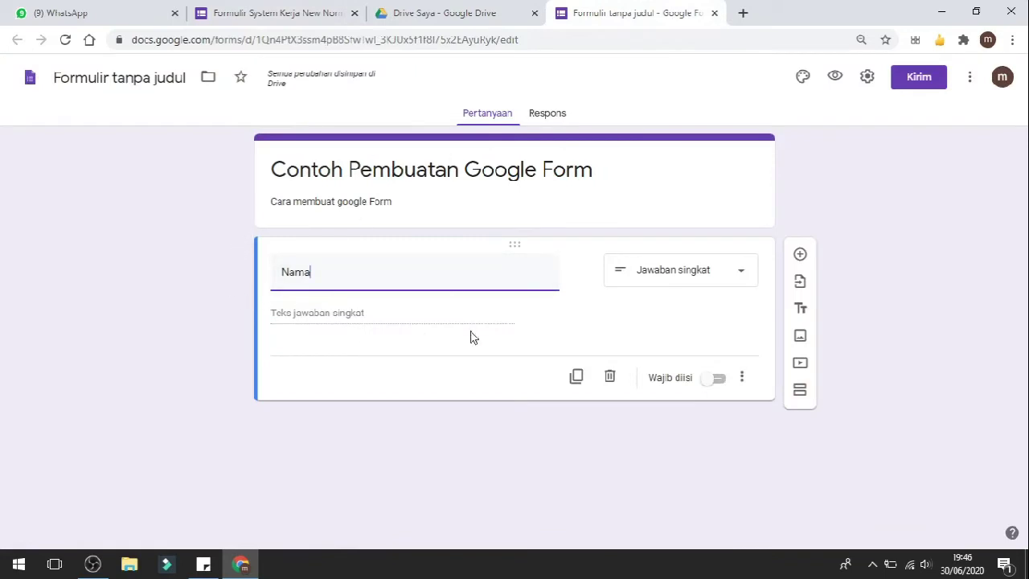
Look through the available answer types for the Nama question, keeping Jawaban singkat
click(420, 320)
click(729, 279)
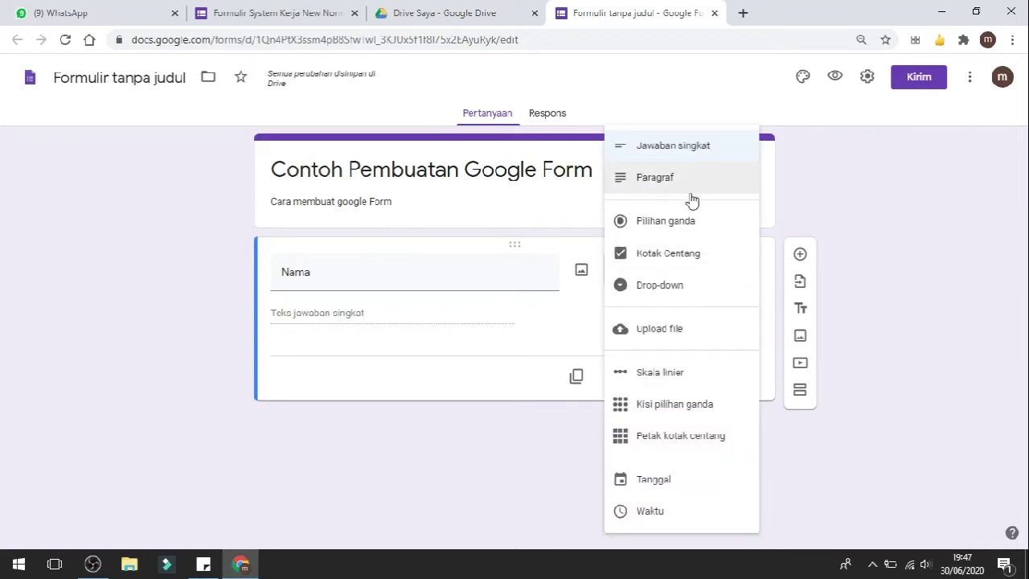
click(517, 325)
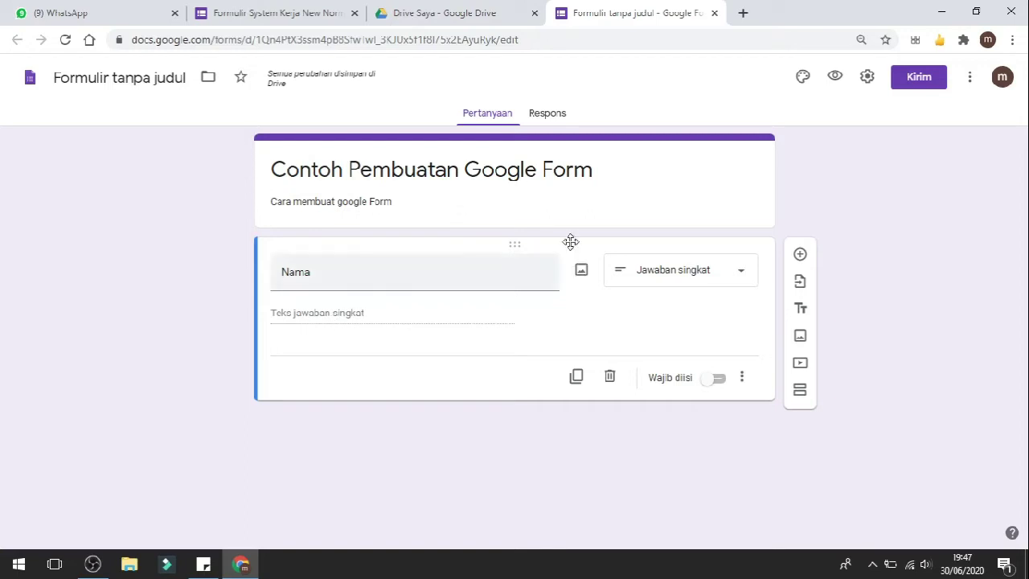
click(702, 279)
click(483, 280)
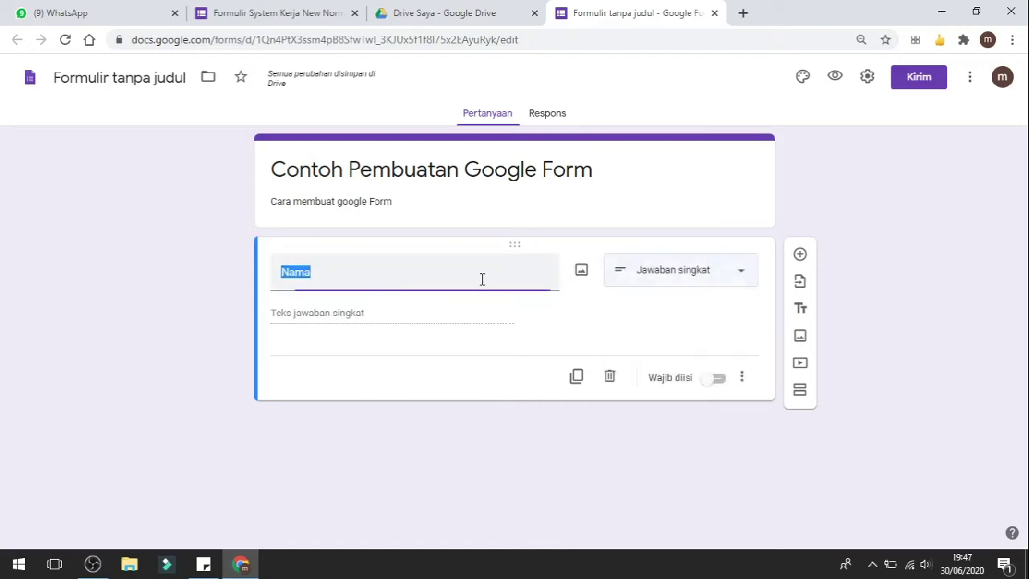
Demonstrate the Wajib diisi option on the Nama question and leave it switched on
click(702, 388)
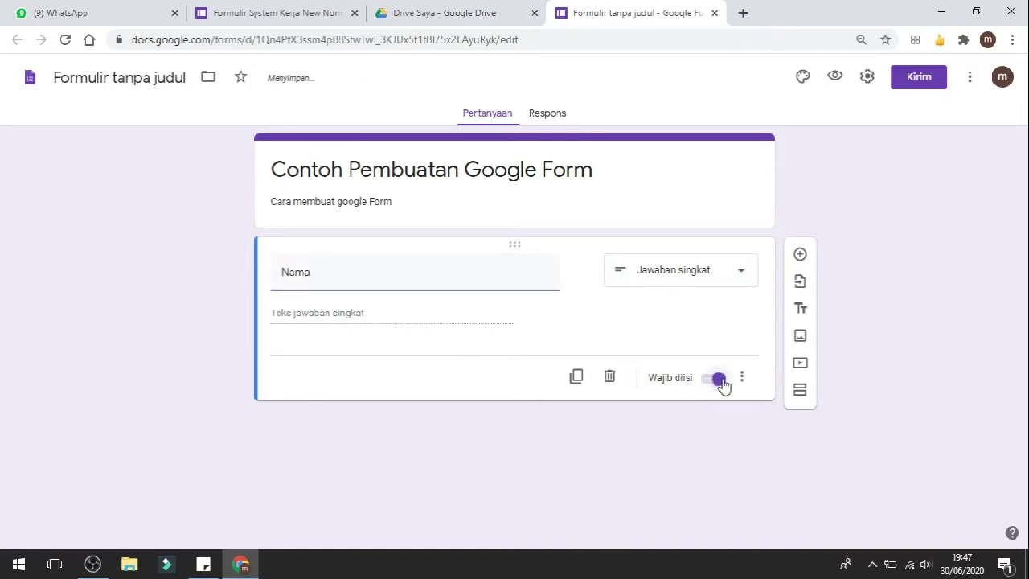
click(718, 386)
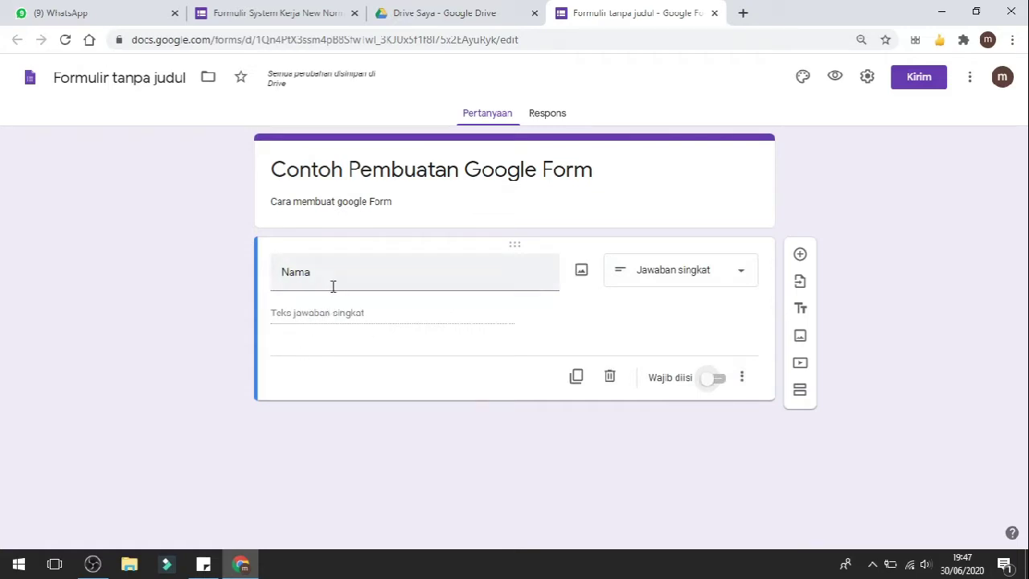
click(713, 383)
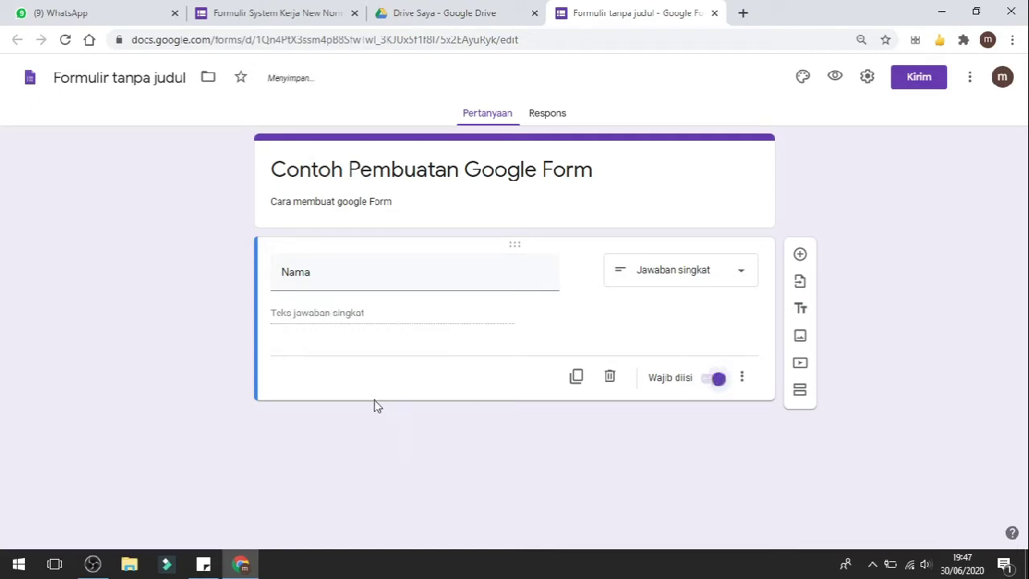
Examine the required questions and their helper text in the sample form, and return to the new form
click(277, 13)
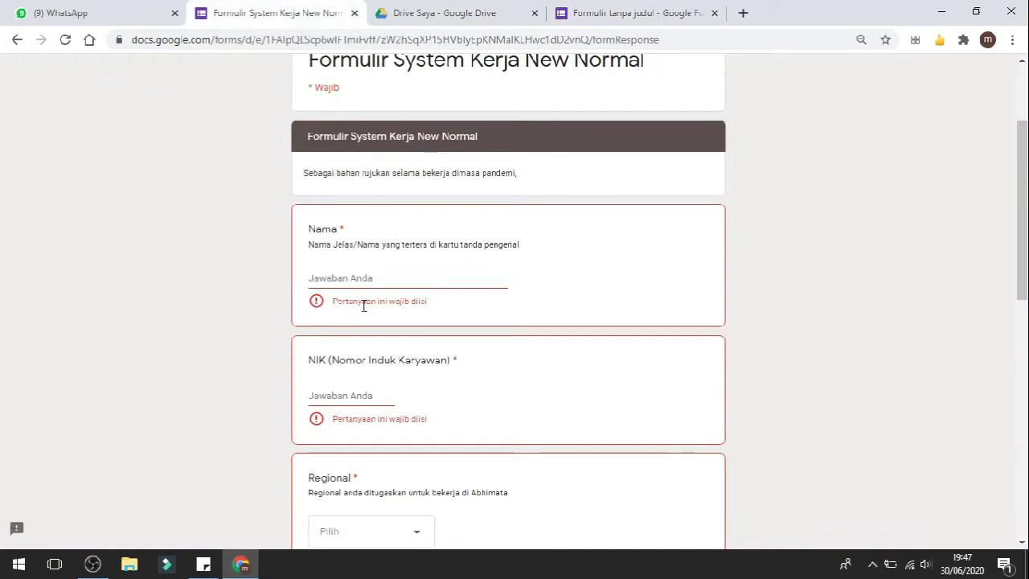
click(407, 285)
scroll(329, 322, down, 10)
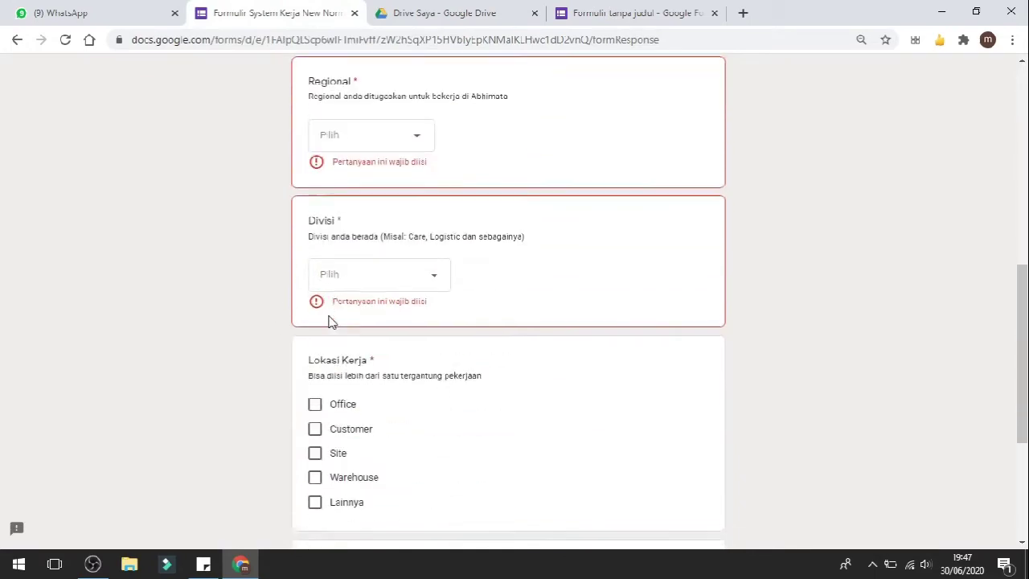
click(394, 428)
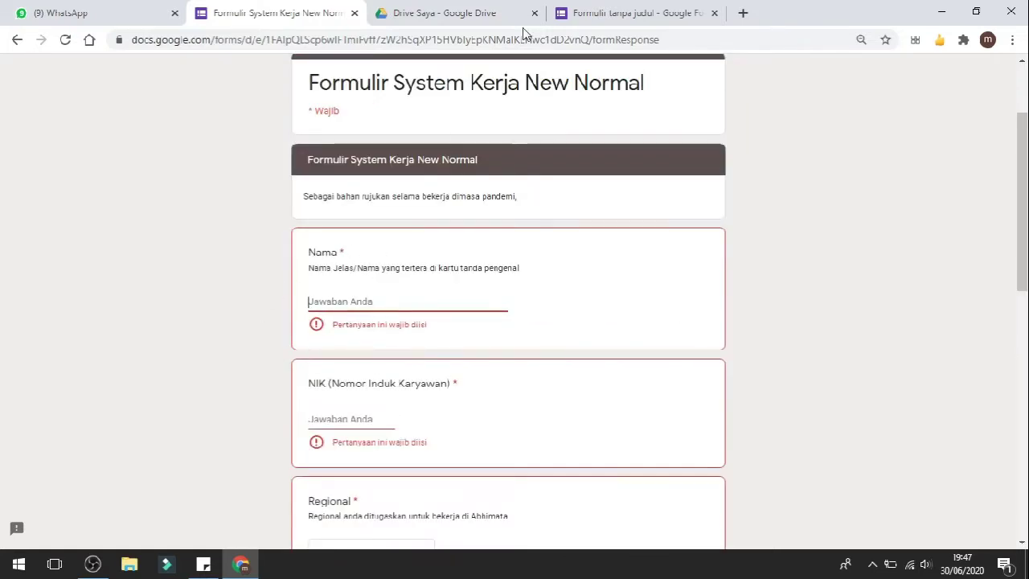
click(603, 9)
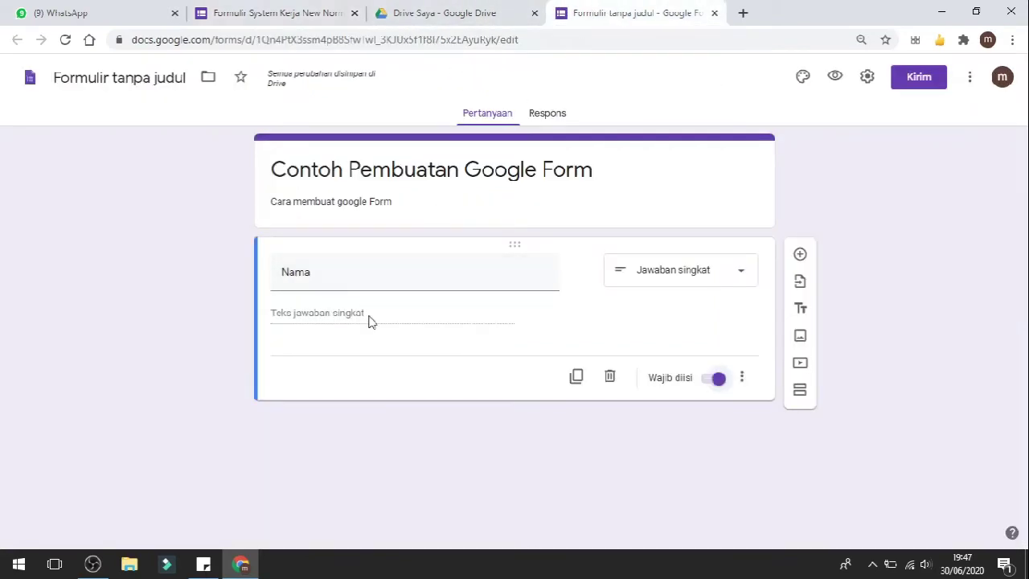
Show a description on the Nama question and fill it with Nama jelas sesuai KTP
click(743, 378)
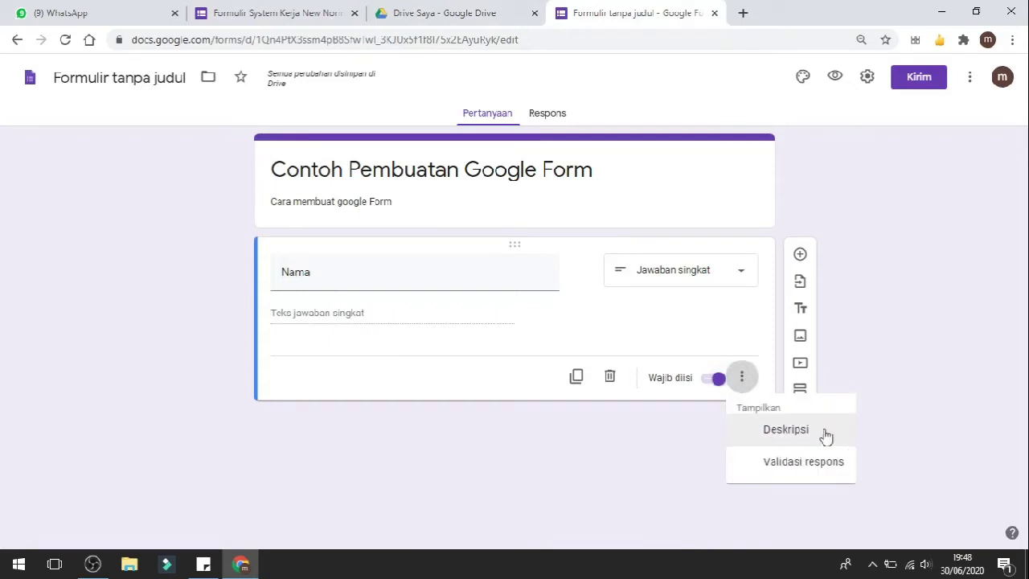
click(779, 440)
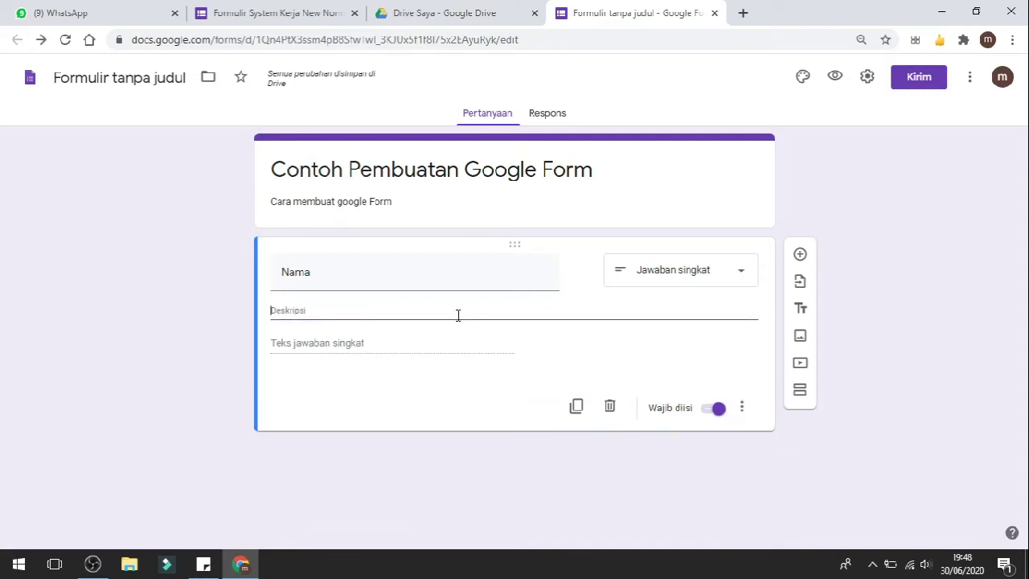
text(N)
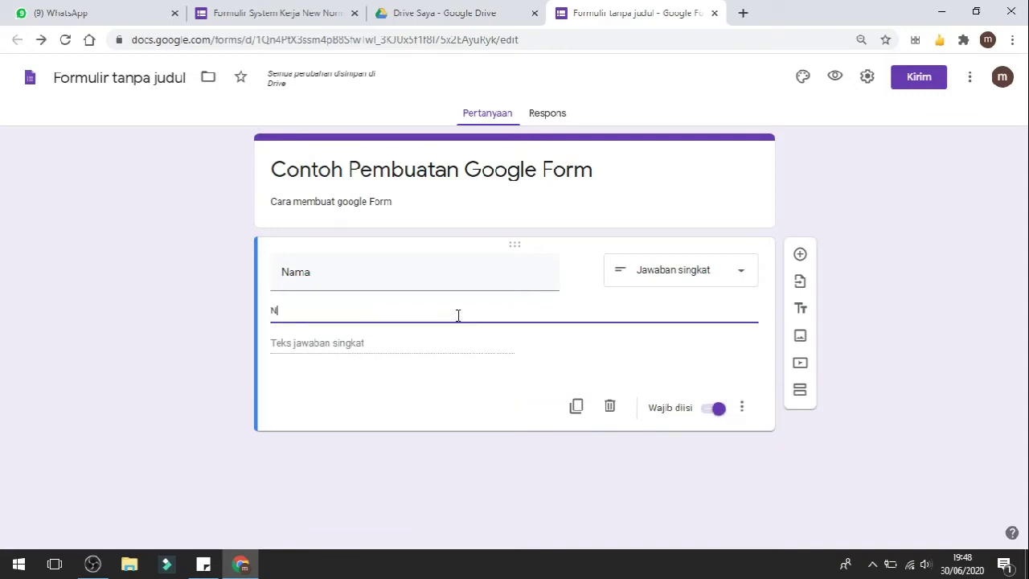
text(ama jelas sesuai KTP)
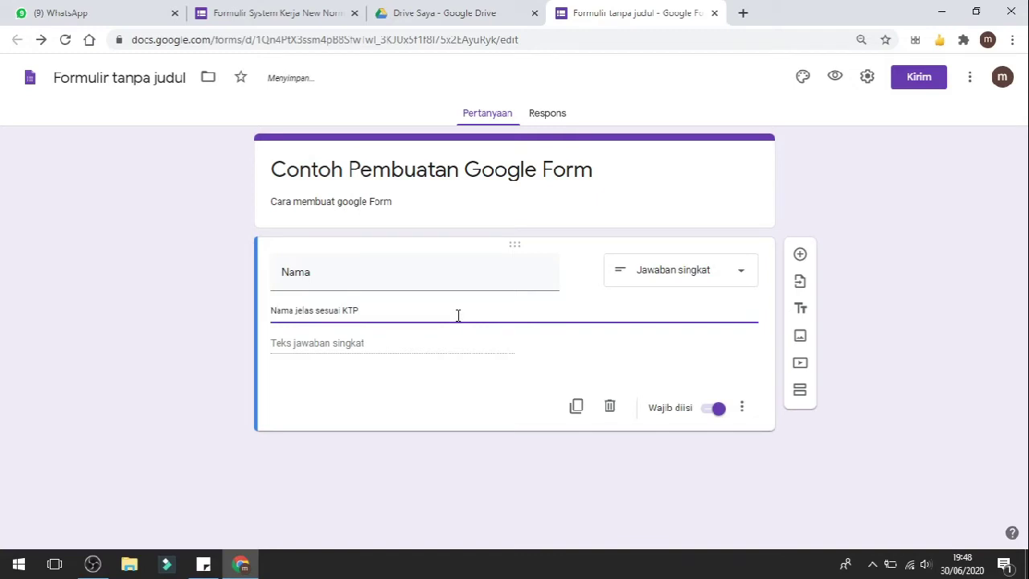
click(196, 310)
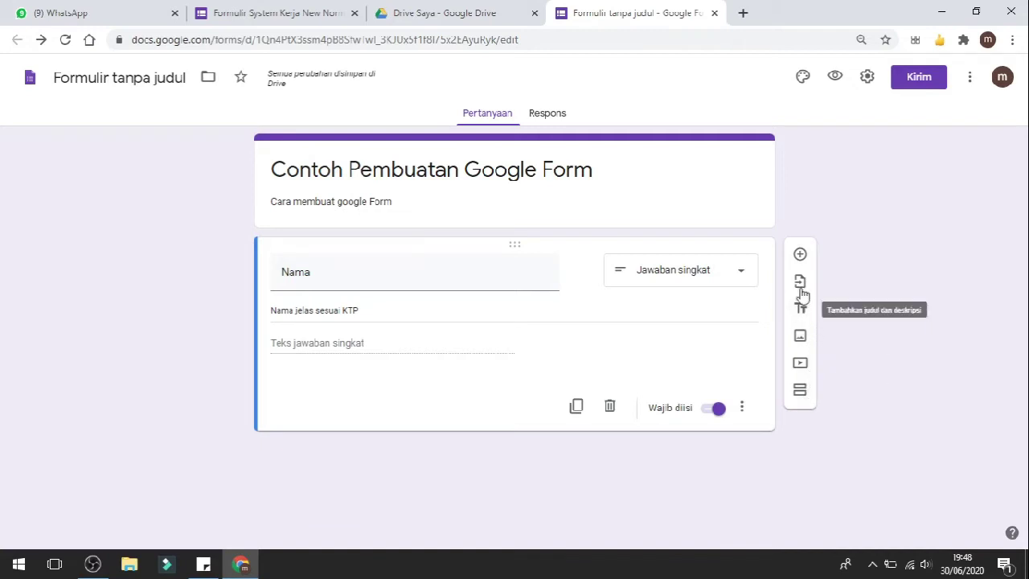
Add a new question below the Nama question and title it NIK/Kelas
click(800, 255)
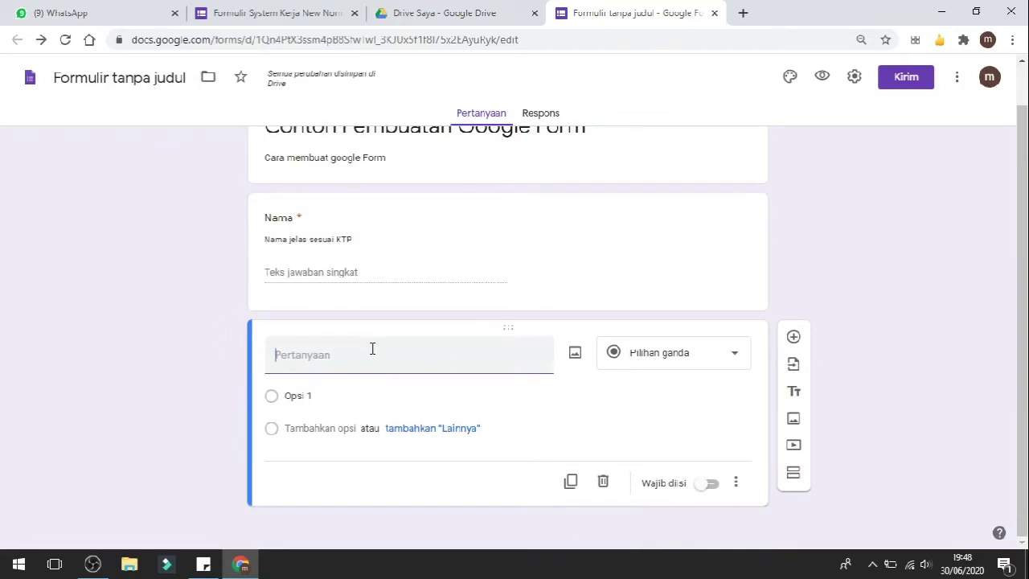
scroll(372, 348, up, 1)
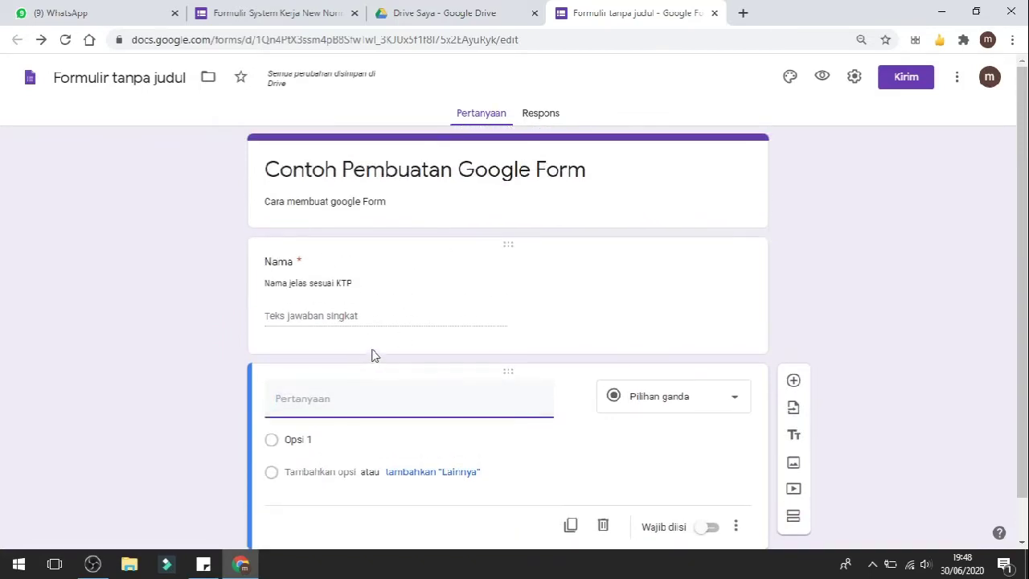
scroll(372, 348, down, 1)
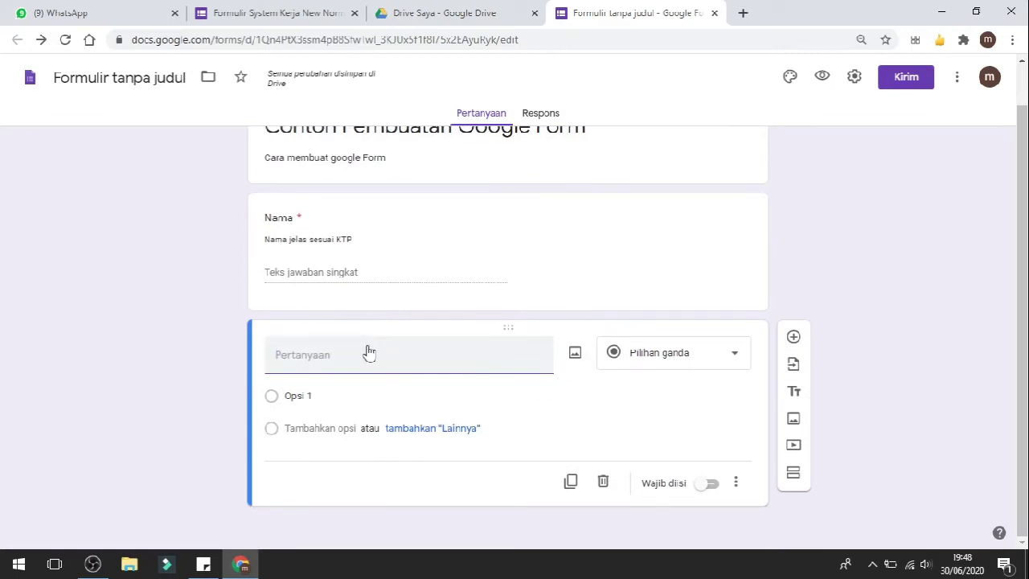
text(NIK/)
text(s)
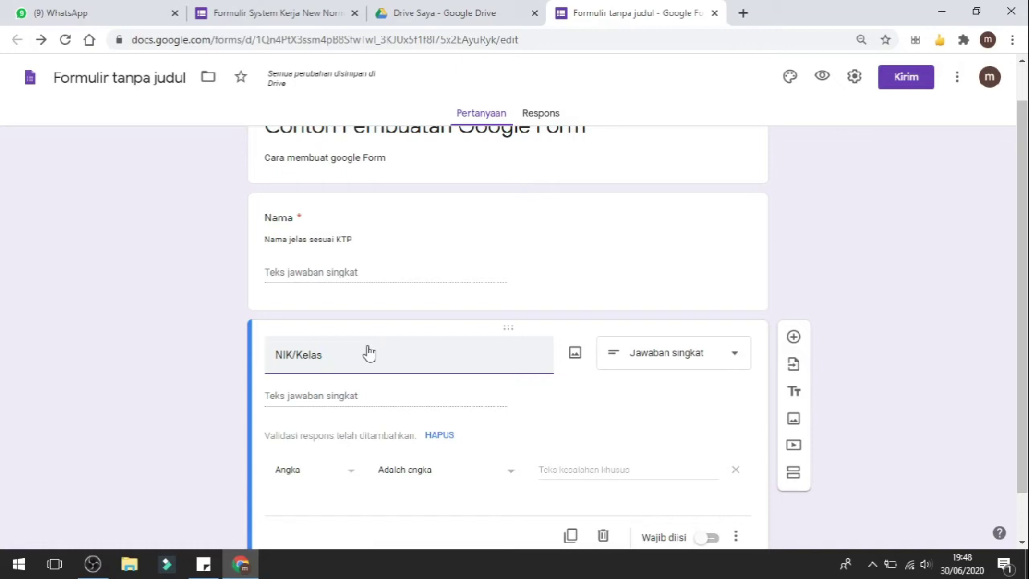
Replace the new question's title with NIK
key(BackSpace)
key(BackSpace)
key(BackSpace)
key(BackSpace)
key(BackSpace)
key(BackSpace)
key(BackSpace)
key(BackSpace)
key(BackSpace)
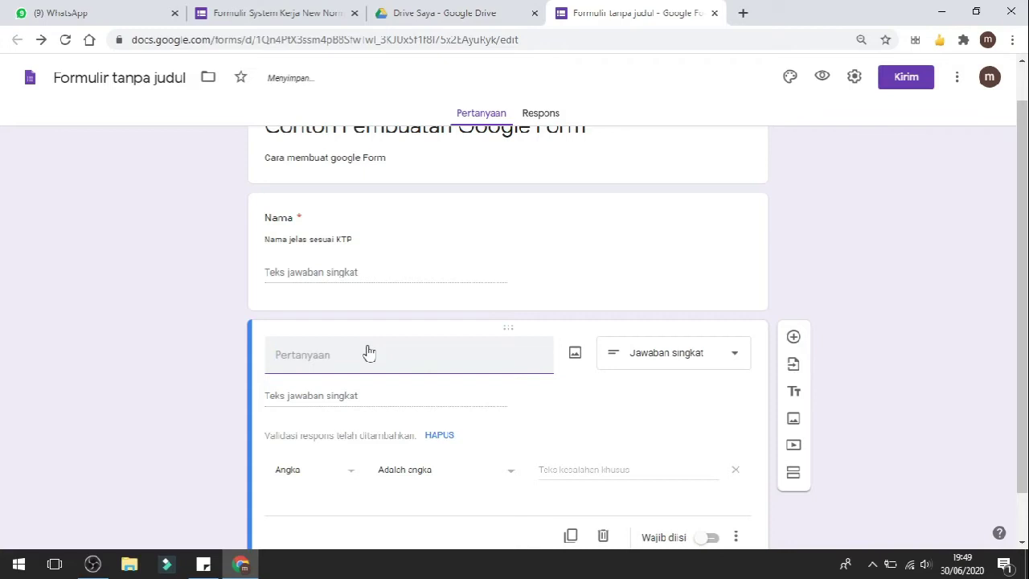
text(NIK)
click(348, 399)
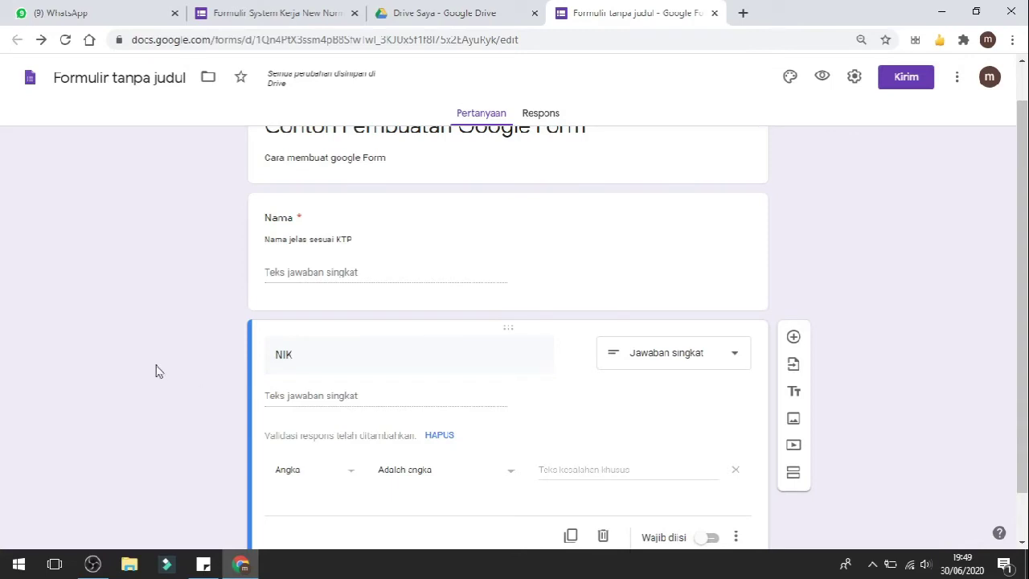
Examine the NIK question's answer type, its additional display options and its response validation settings
scroll(148, 366, down, 1)
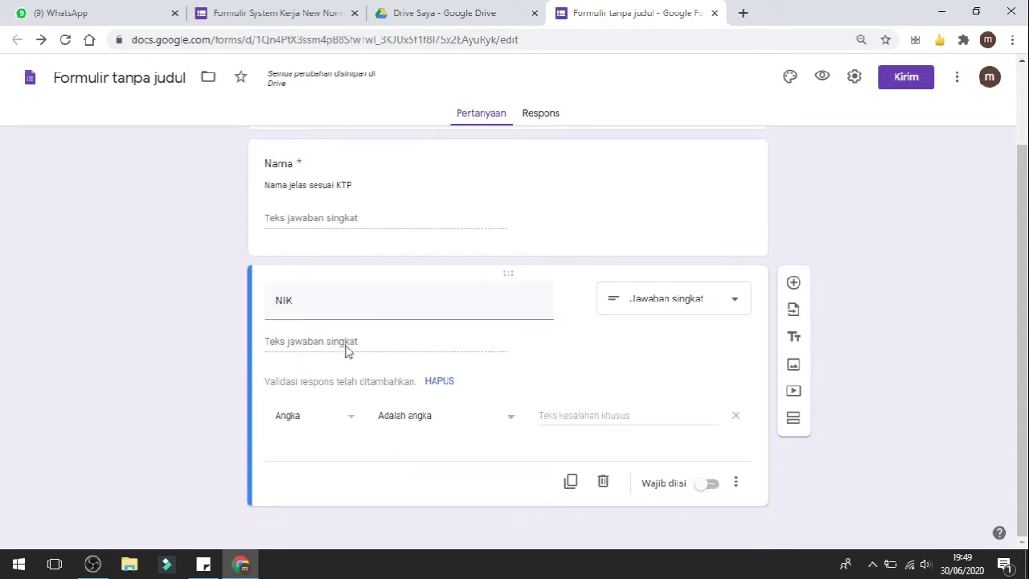
click(736, 309)
click(853, 188)
click(735, 483)
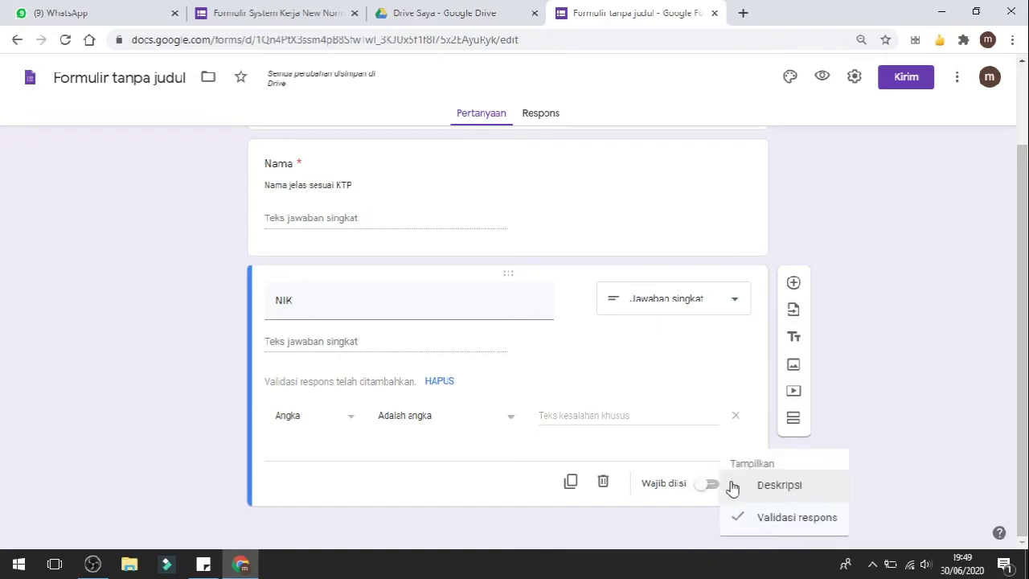
click(717, 402)
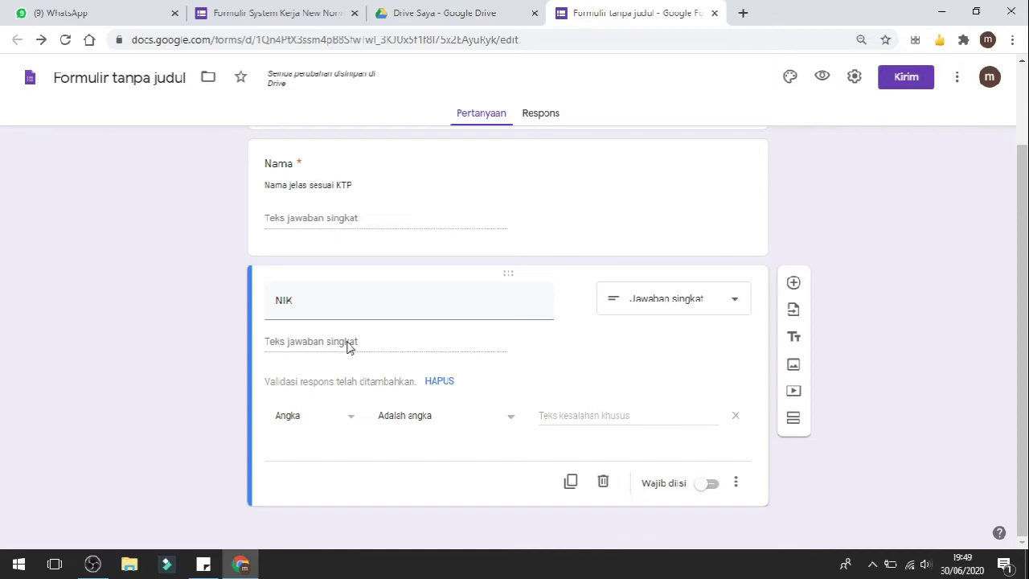
click(480, 425)
click(422, 428)
click(344, 431)
click(313, 439)
Make the NIK question required with the Wajib diisi option
scroll(643, 355, up, 2)
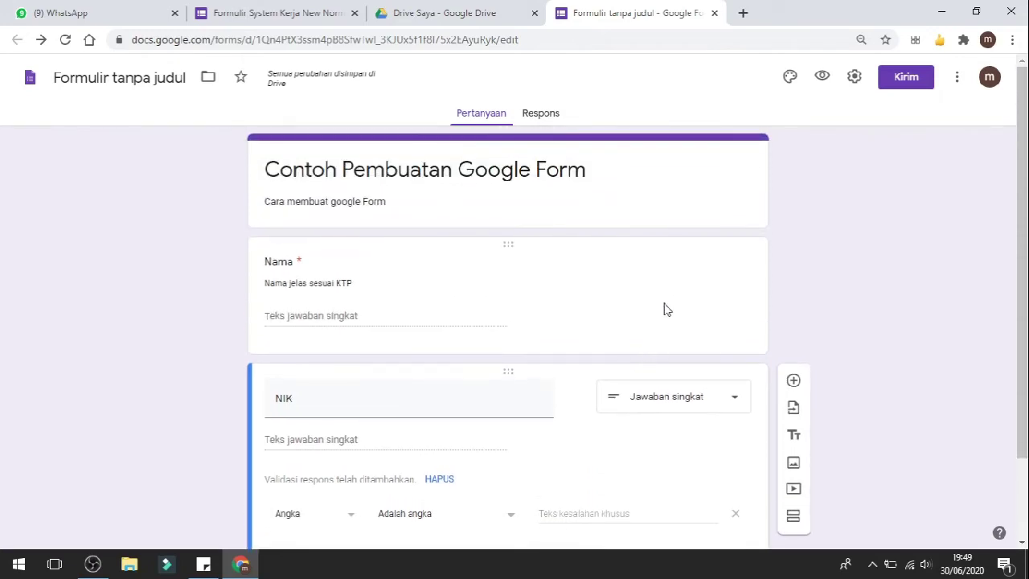
scroll(668, 303, down, 2)
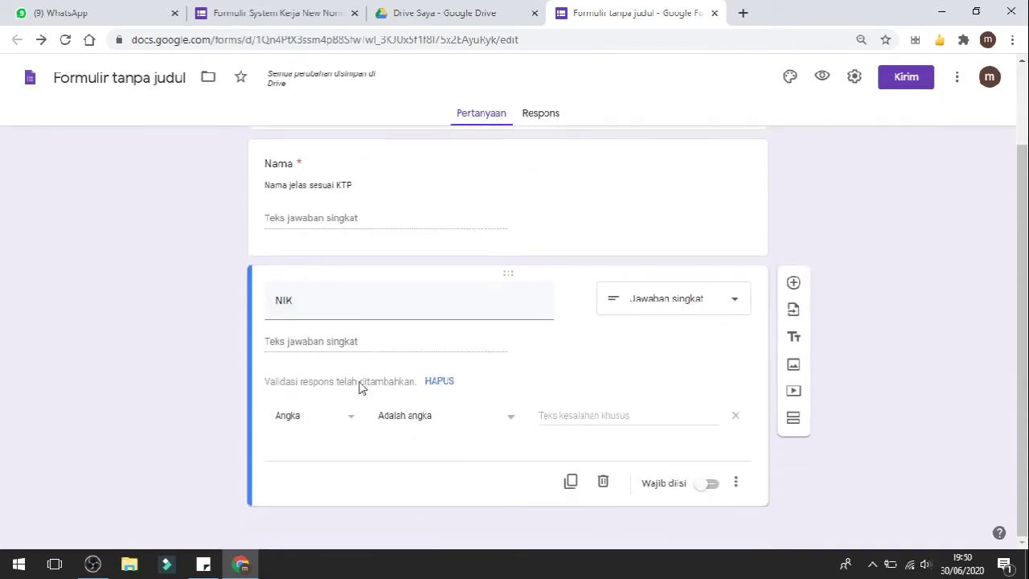
click(706, 486)
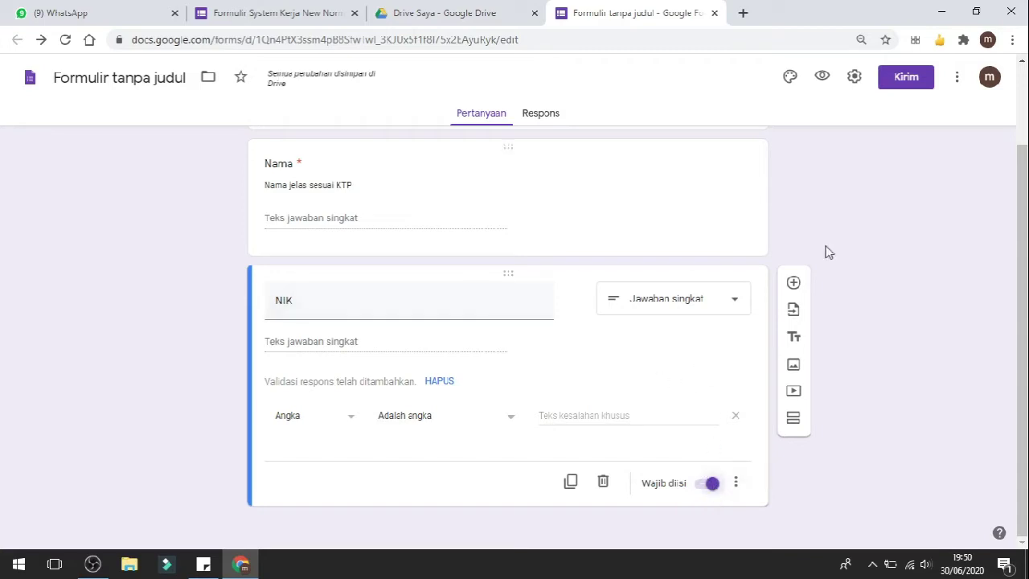
Add a question below the NIK question and title it Makanan Kesukaan
click(796, 285)
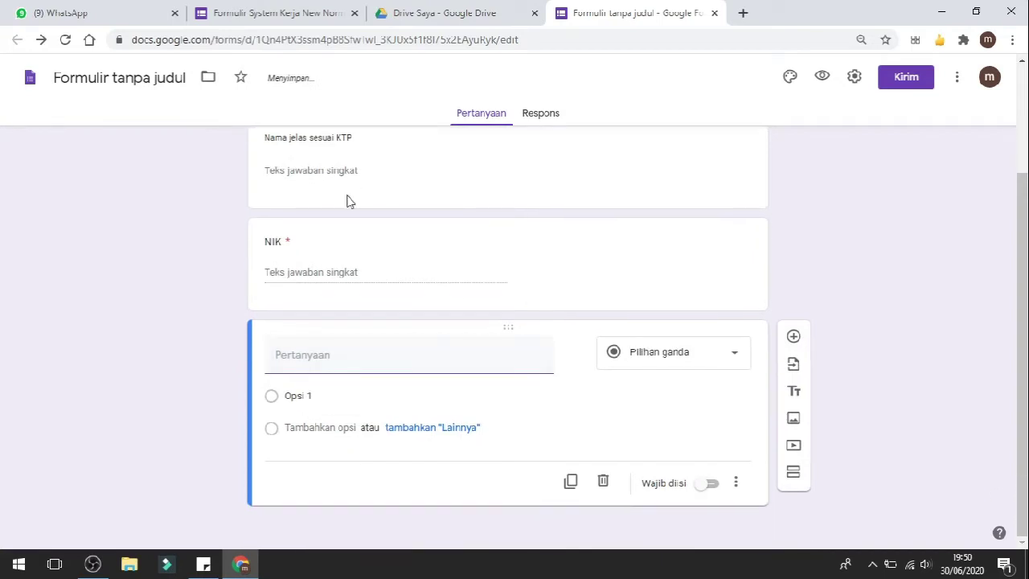
scroll(314, 272, up, 1)
scroll(310, 262, up, 1)
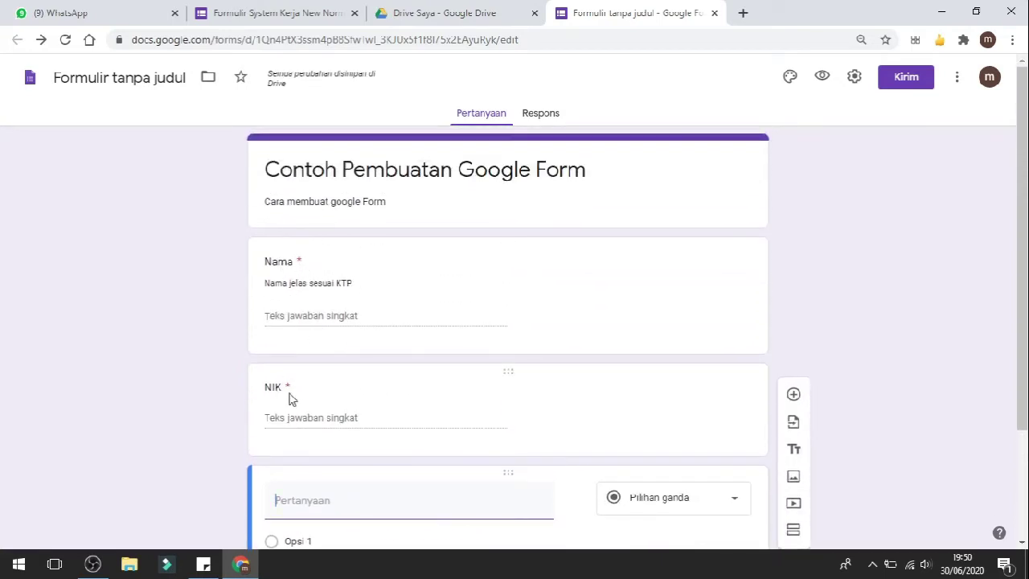
scroll(289, 376, down, 2)
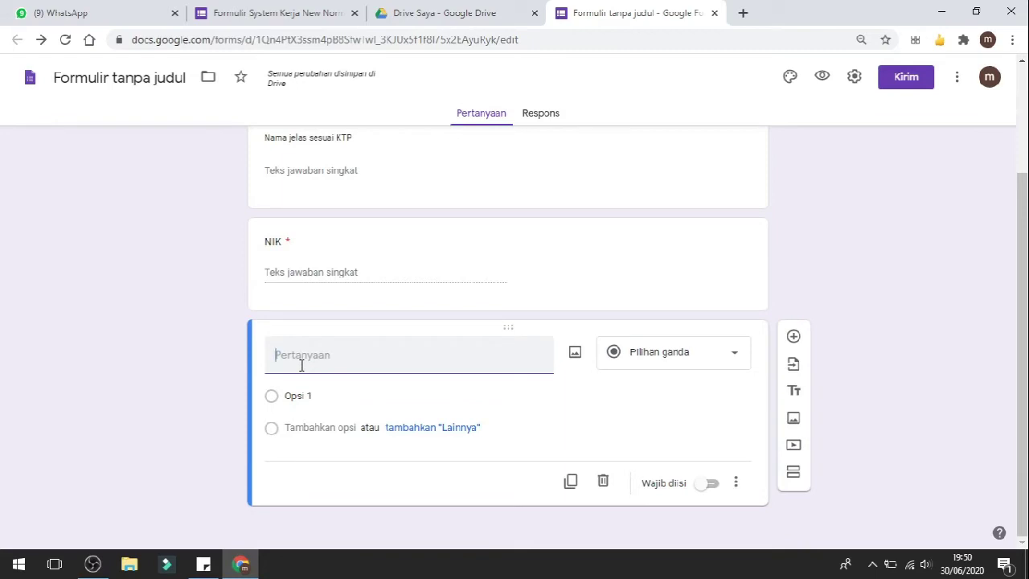
text(Makanan K)
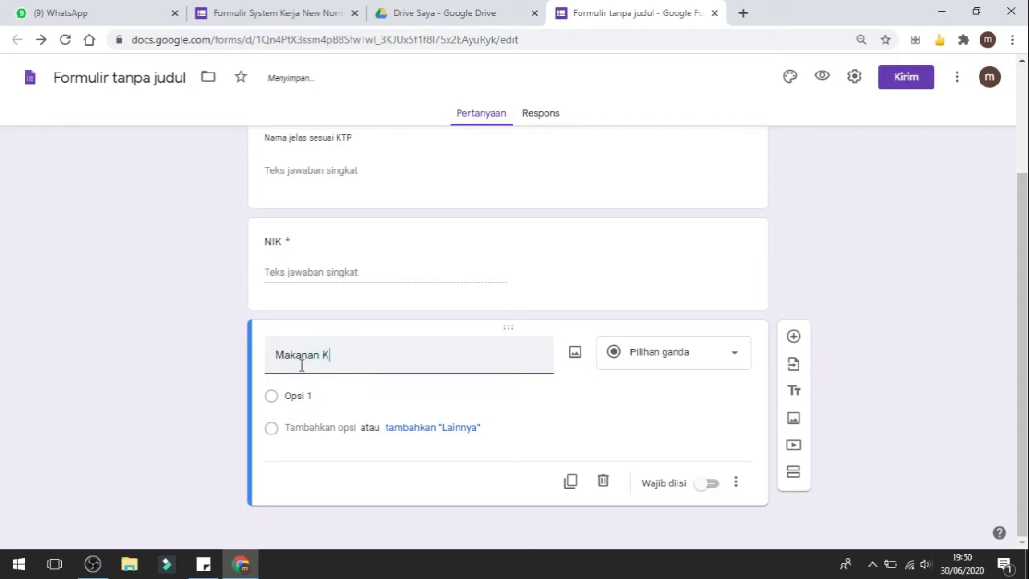
text(esukaan)
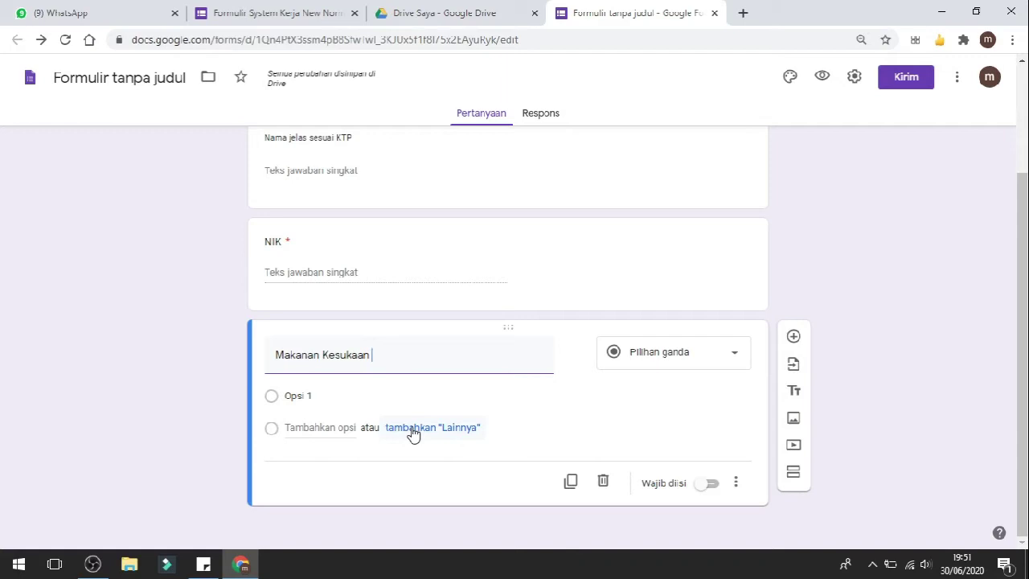
Name the first answer option of the Makanan Kesukaan question Rendang
click(376, 399)
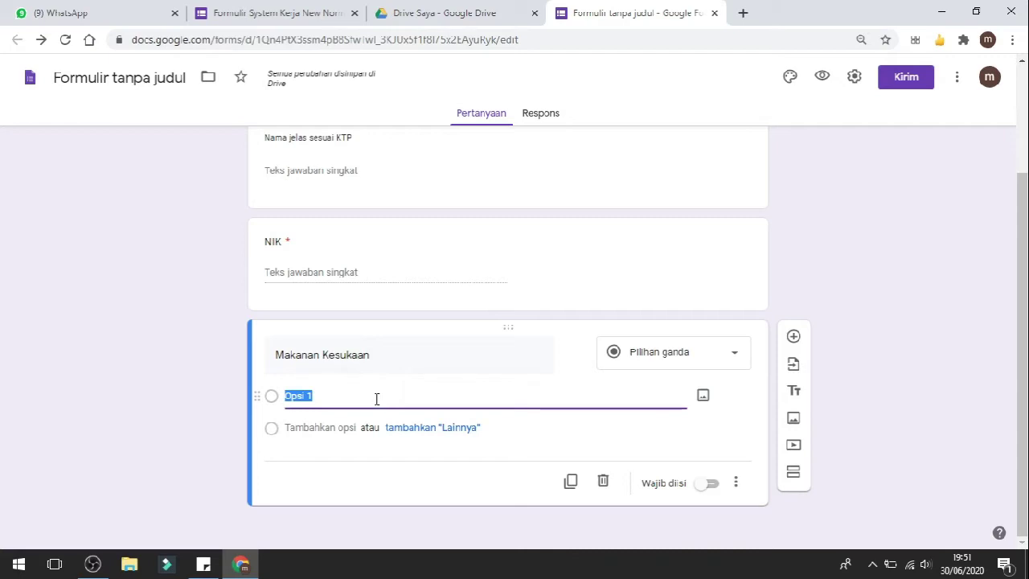
text(a)
key(BackSpace)
text(Rendang)
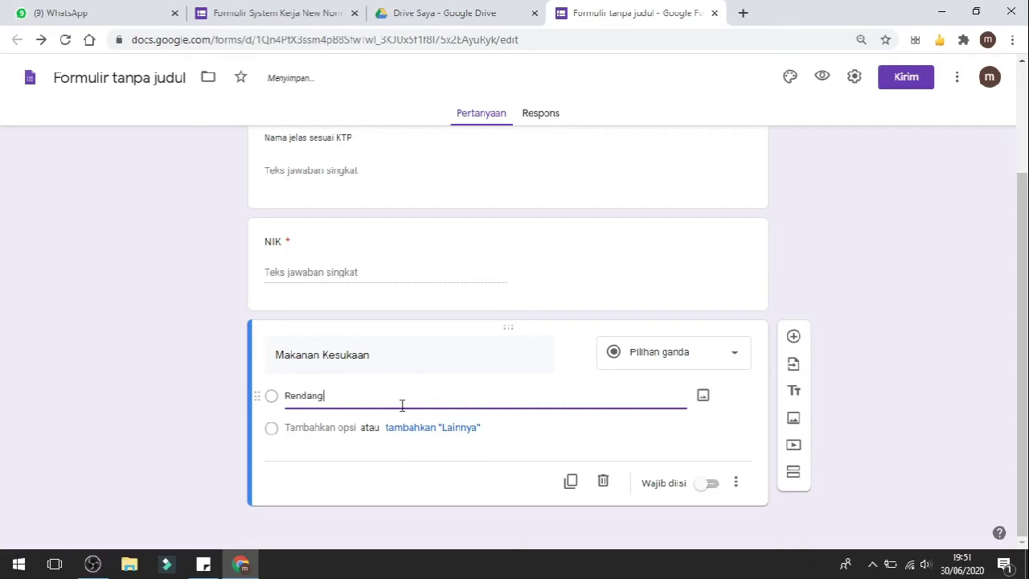
Add a Lainnya choice and four more answer options to the Makanan Kesukaan question
click(439, 430)
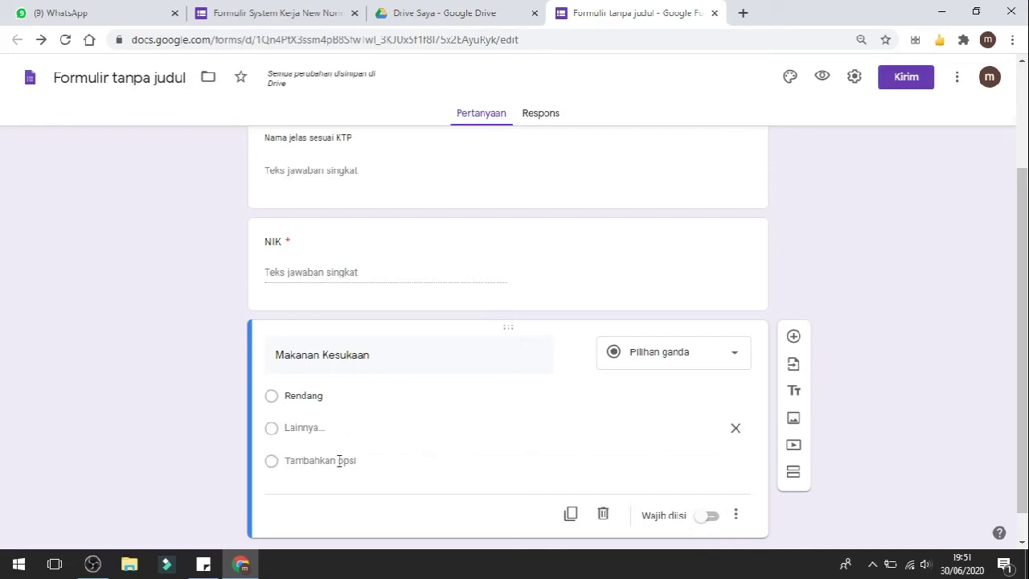
click(339, 461)
click(329, 497)
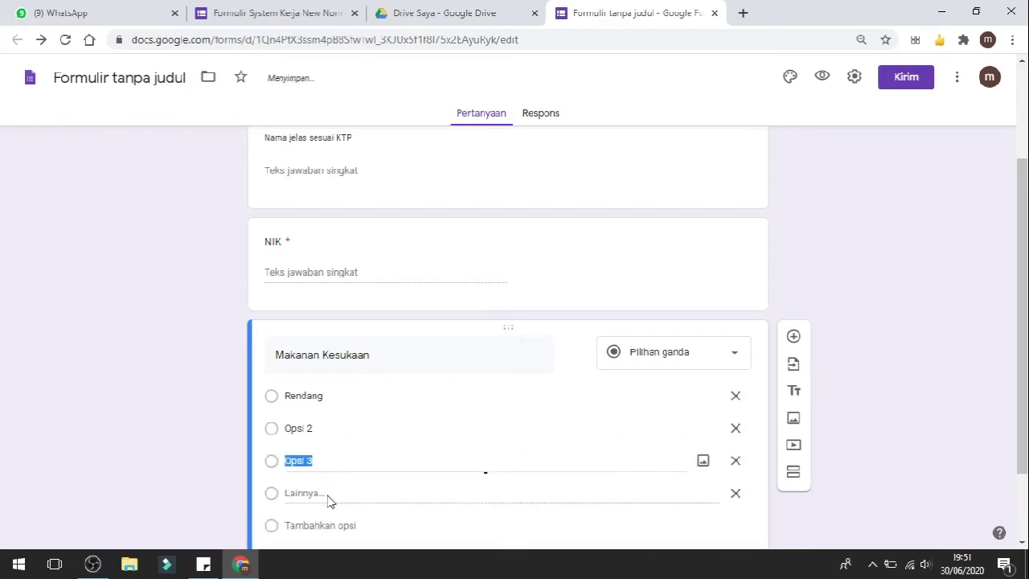
click(326, 427)
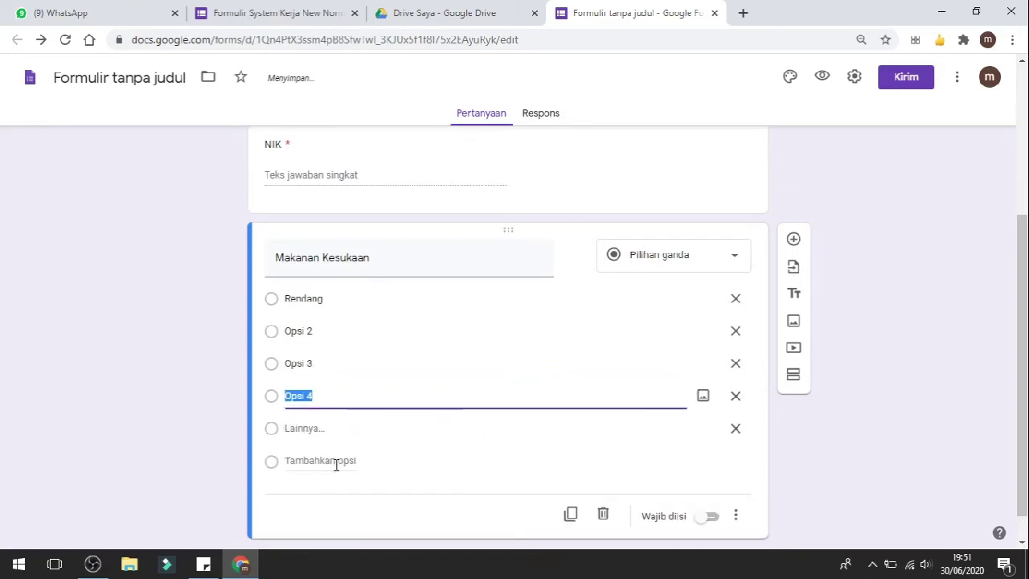
click(336, 464)
Name the second to fifth options of the Makanan Kesukaan question Soto Ayam, Ayam Goreng, Nasi Goreng and Bubur Ayam
click(326, 334)
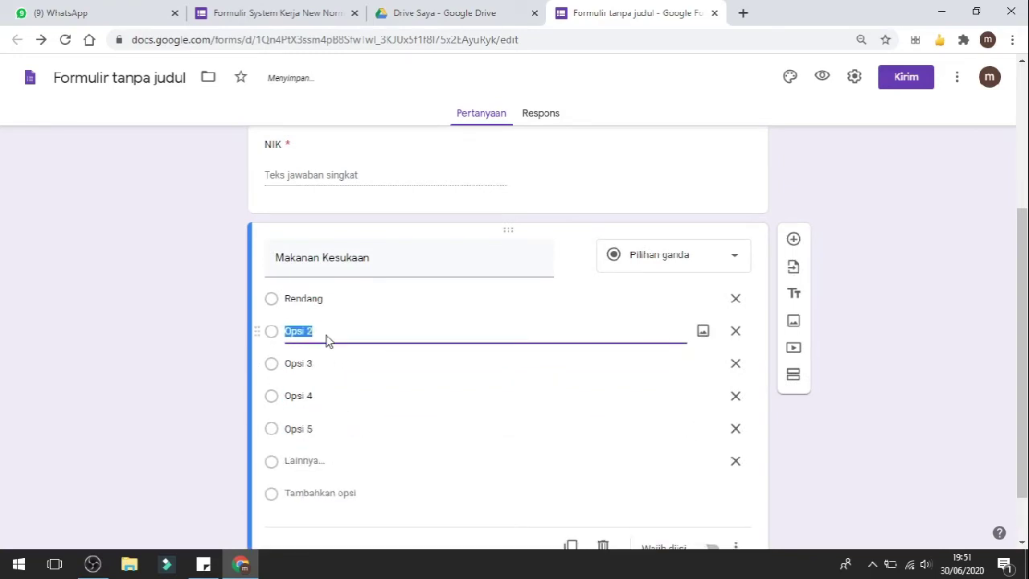
text(Soto Ayam)
key(Tab)
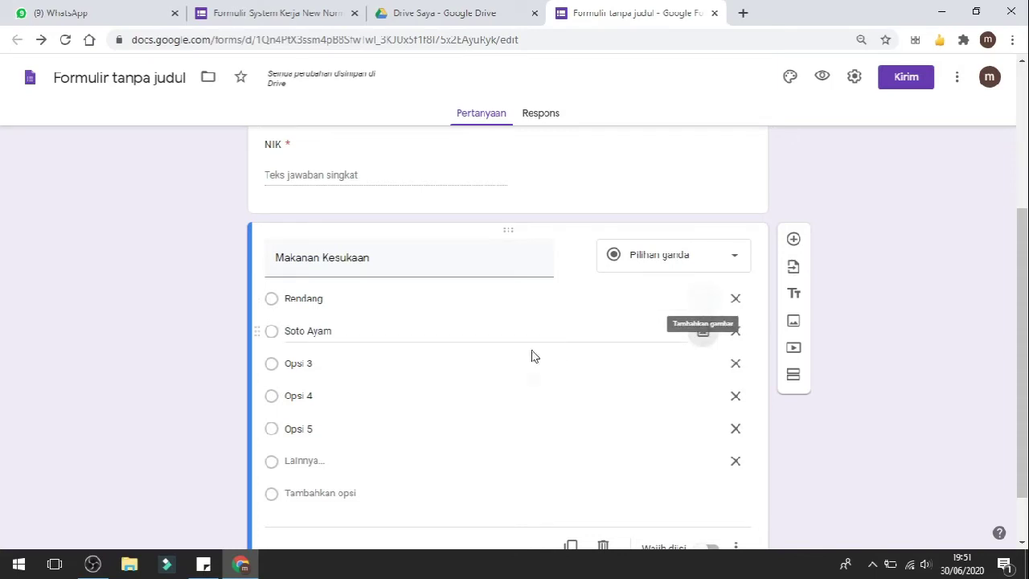
click(431, 367)
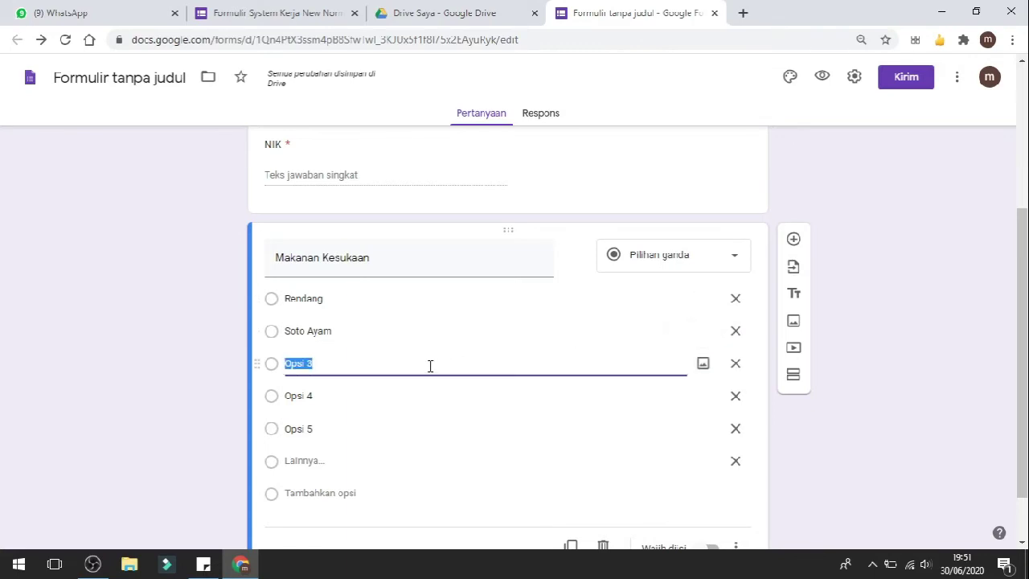
text(Ayam Goreng)
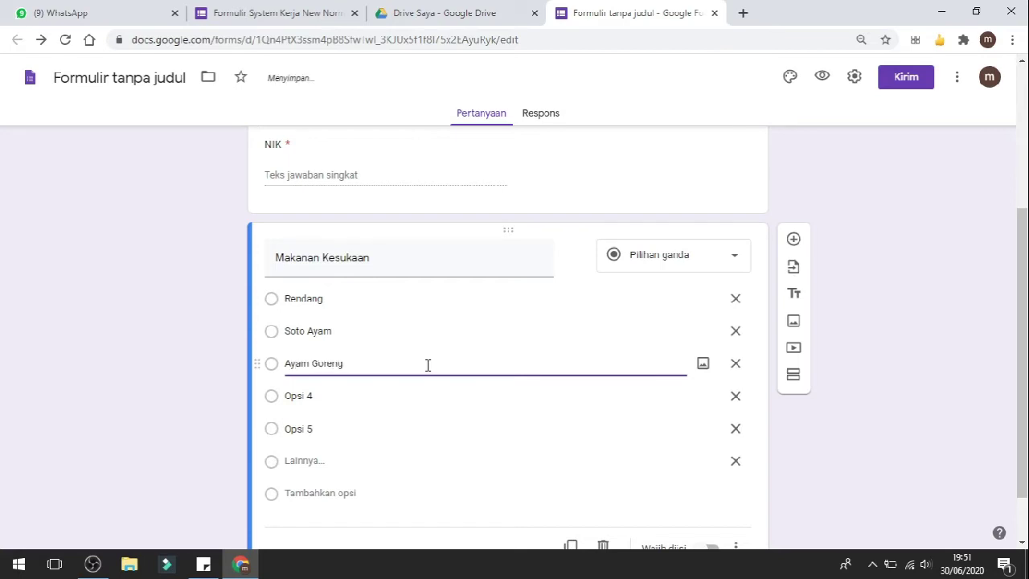
click(353, 408)
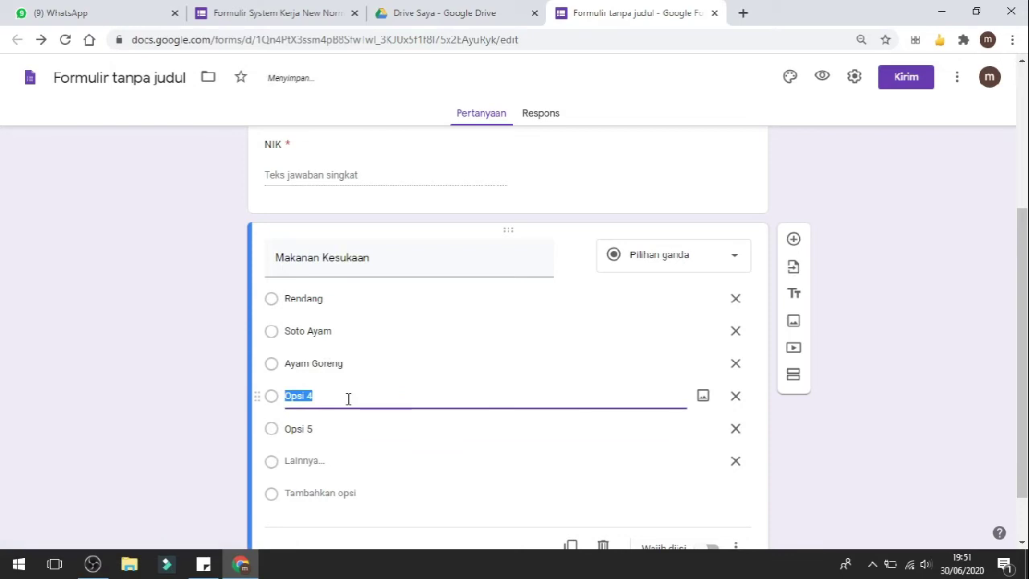
text(N)
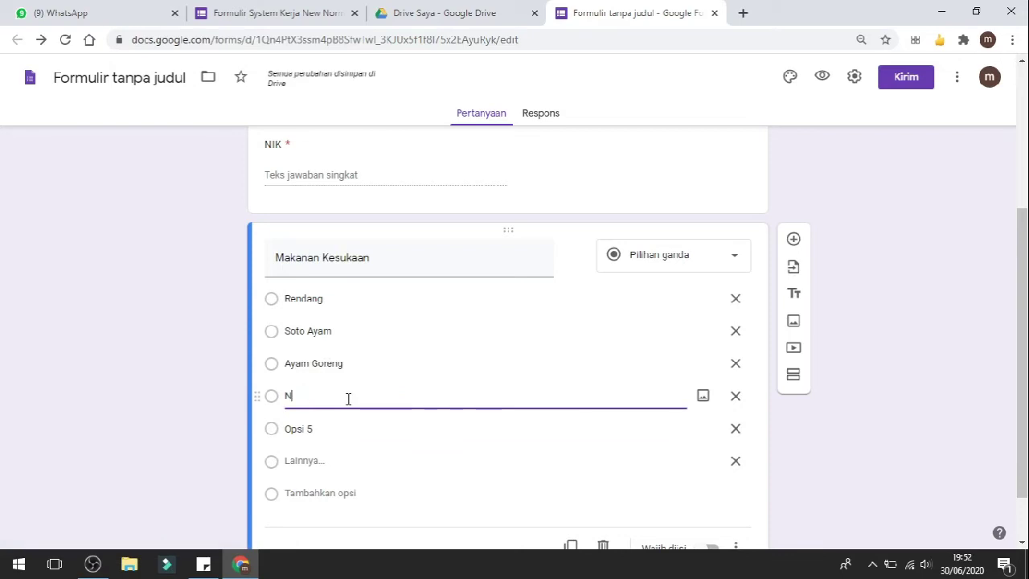
text(asi Goreng)
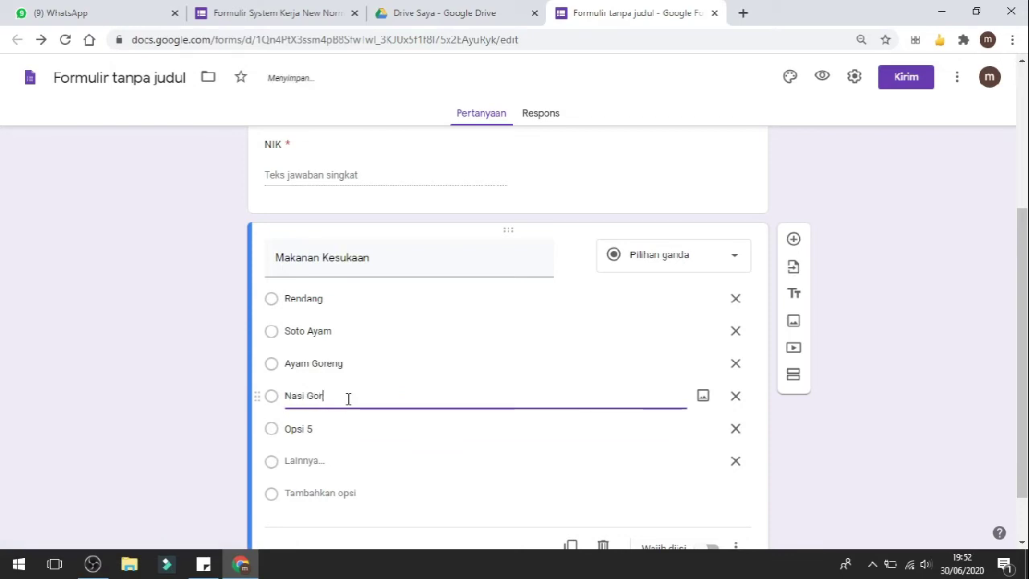
click(335, 428)
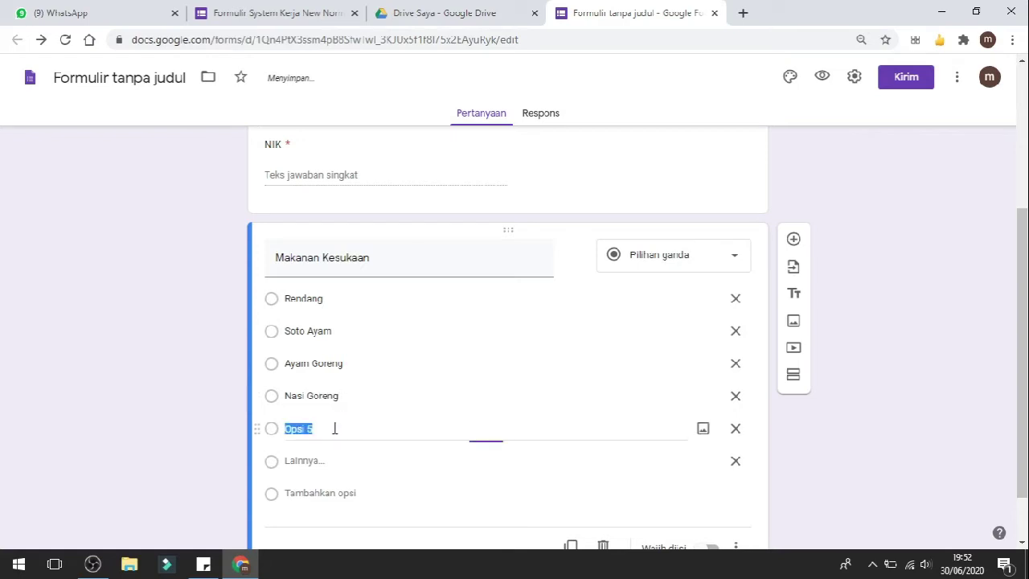
text(bur Ayam)
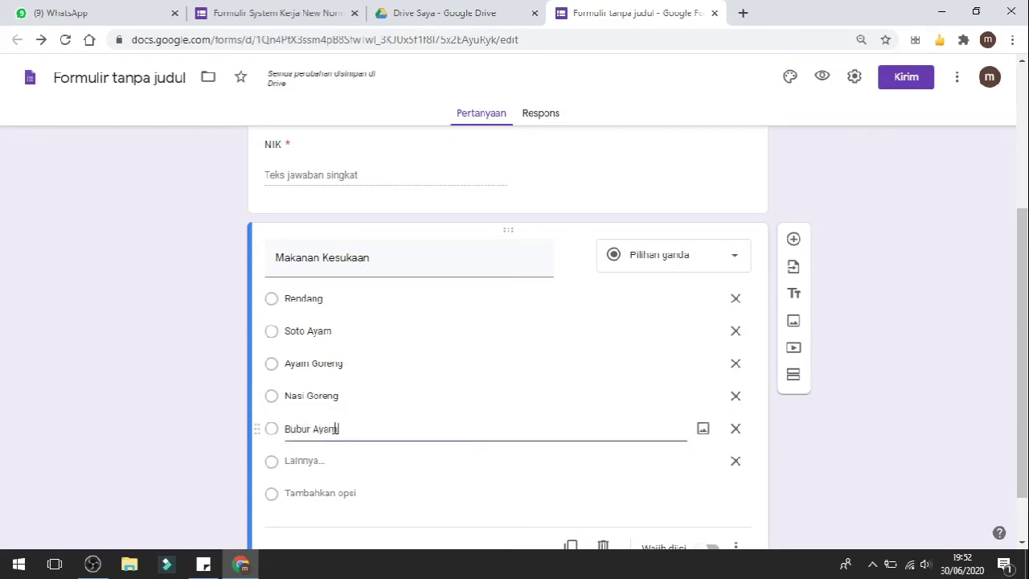
Change the Makanan Kesukaan question's answer type to Kotak Centang so several foods can be chosen
scroll(354, 413, down, 1)
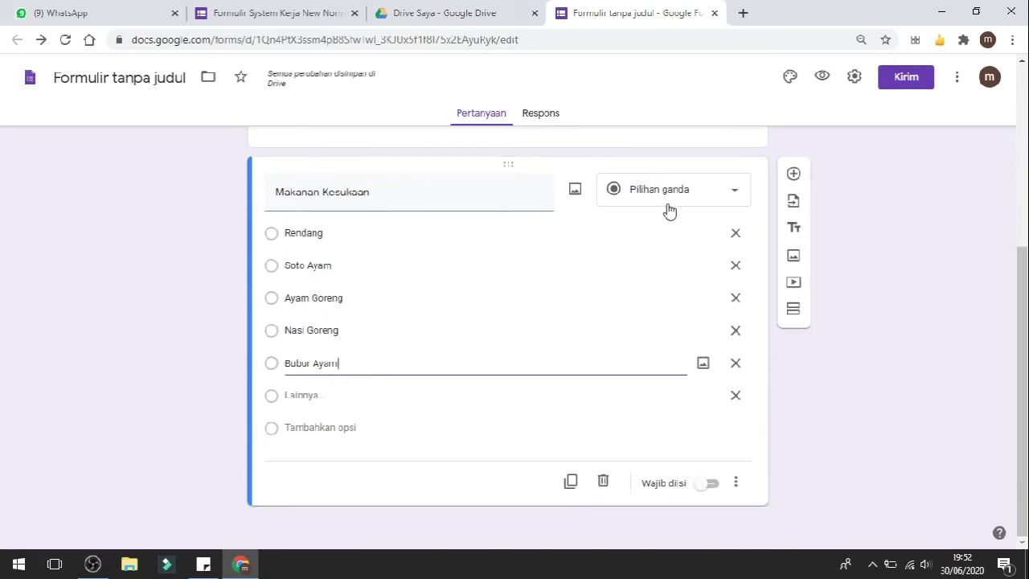
click(713, 201)
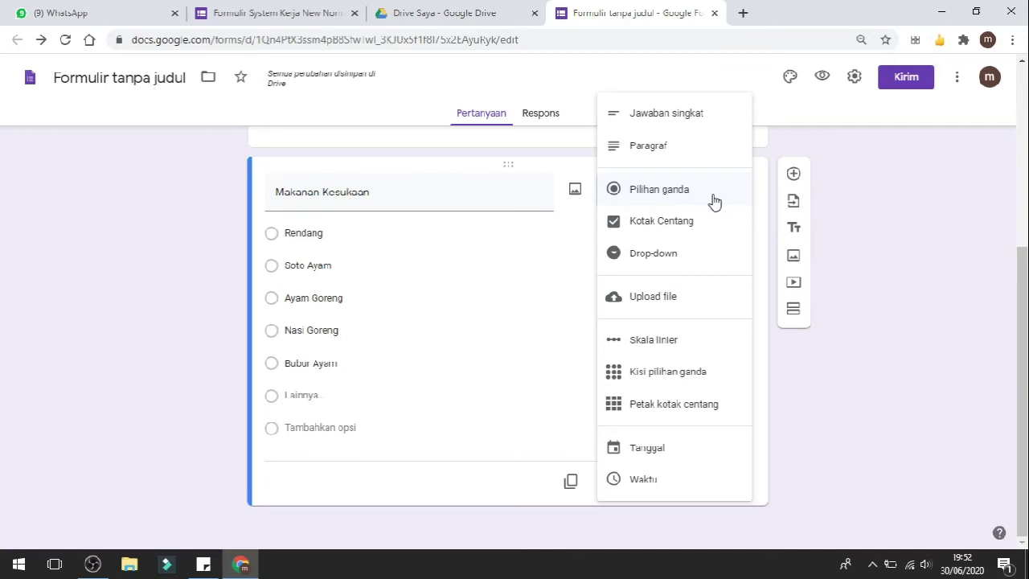
click(655, 232)
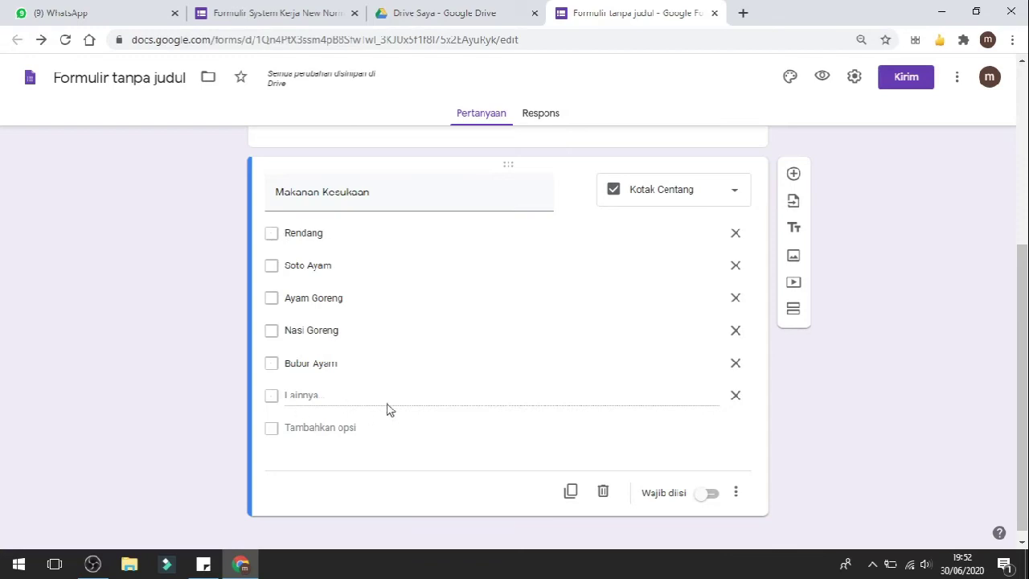
scroll(369, 405, down, 1)
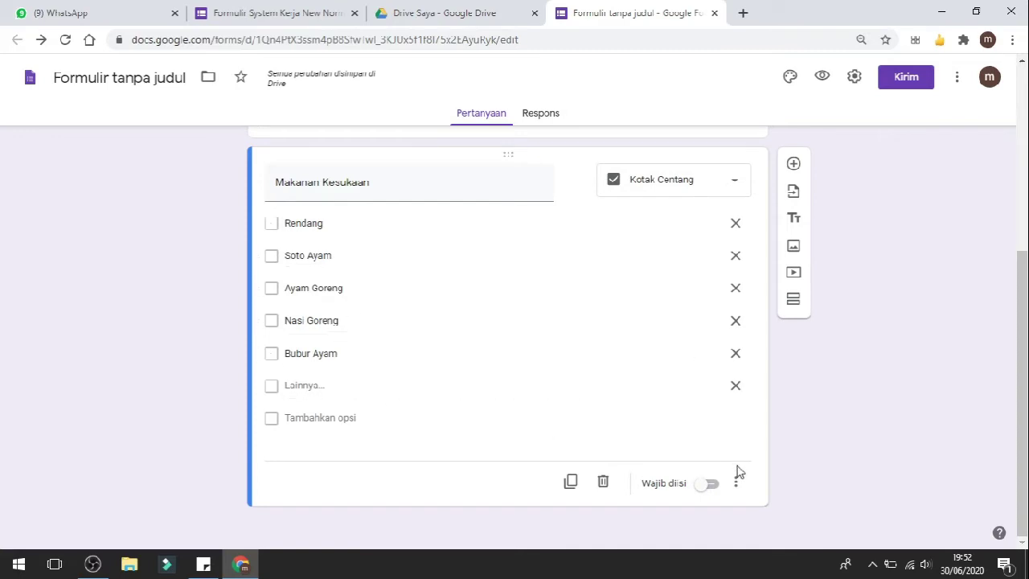
Make the Makanan Kesukaan question required and give it the description "diisi sesuai dengan makanan yang paling disuka"
click(708, 484)
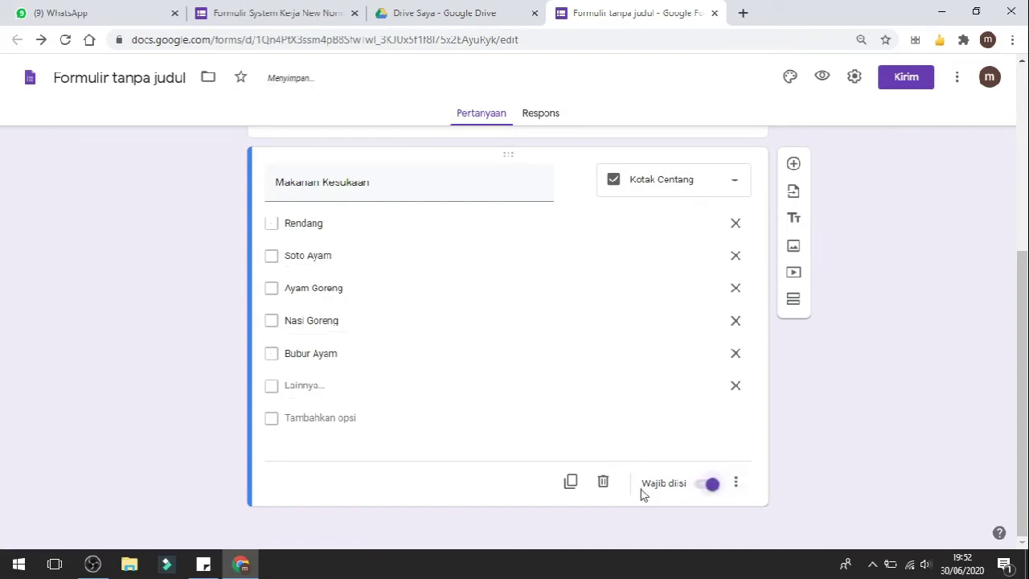
click(736, 483)
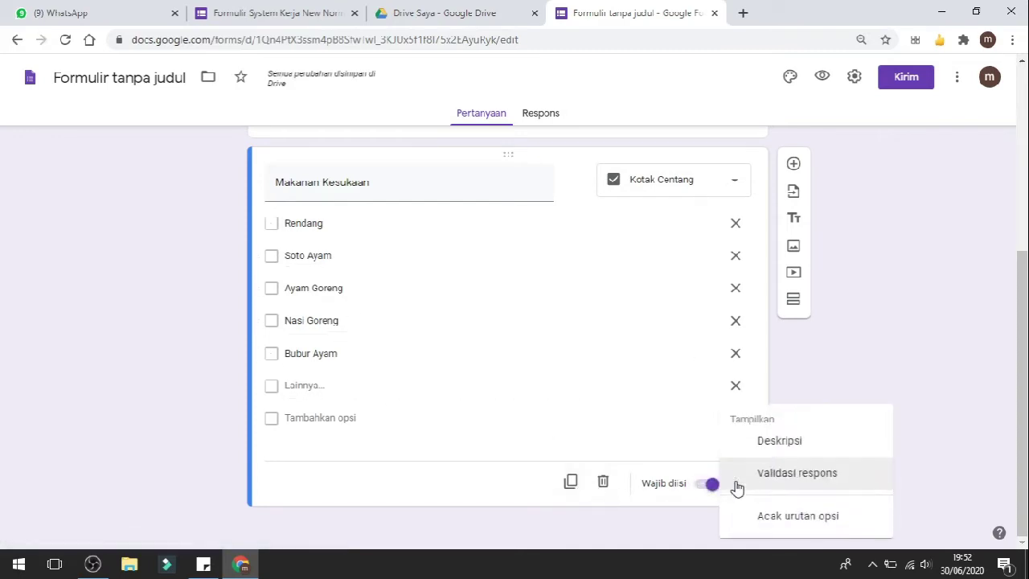
click(768, 448)
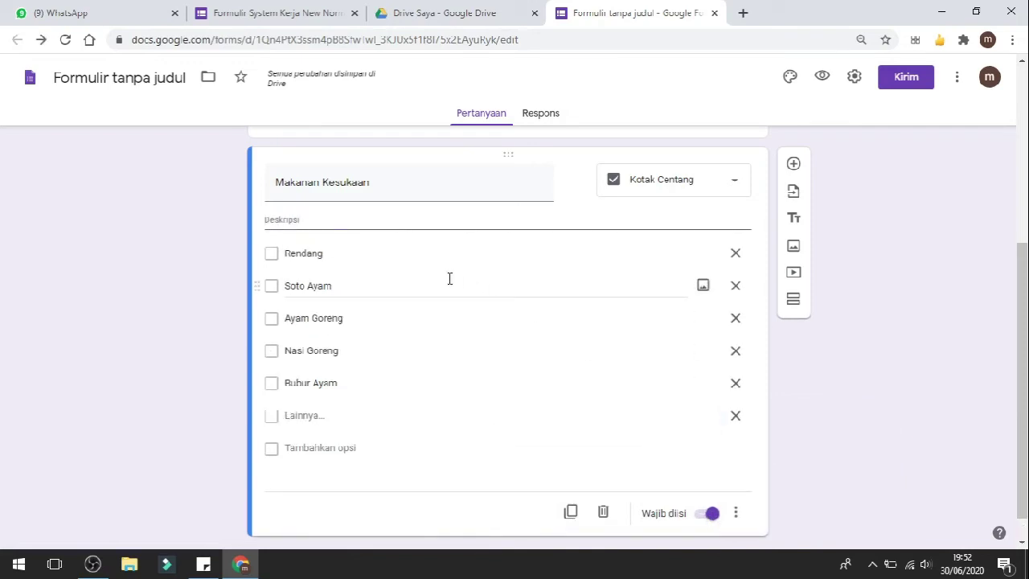
text(diisi)
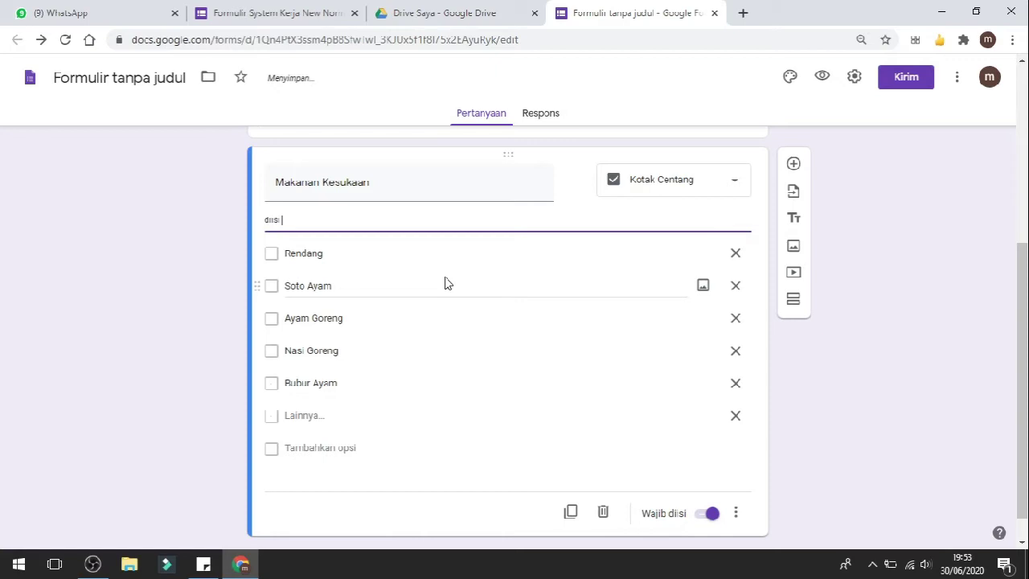
text( sesuai dengan m)
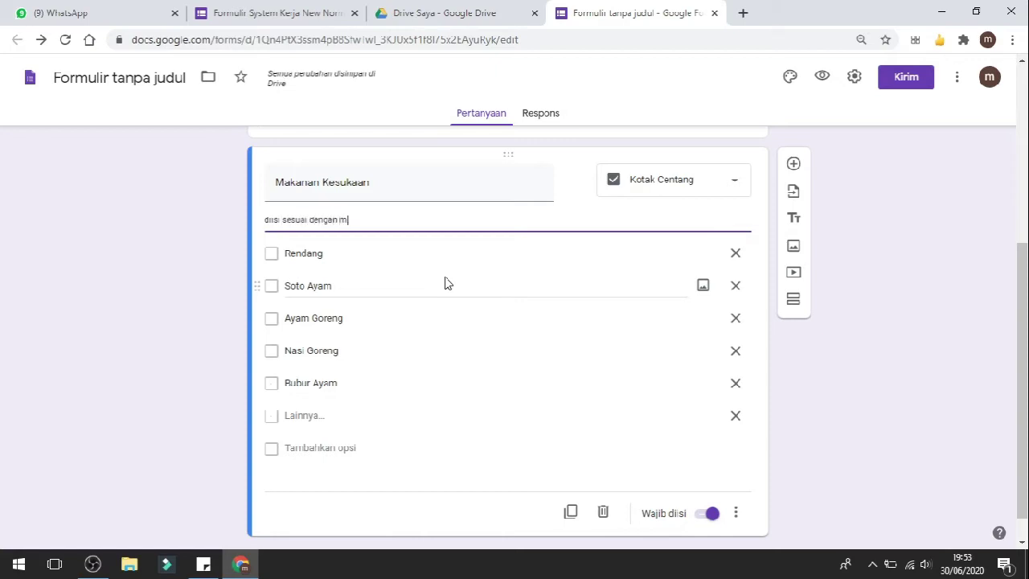
text(akanan ya)
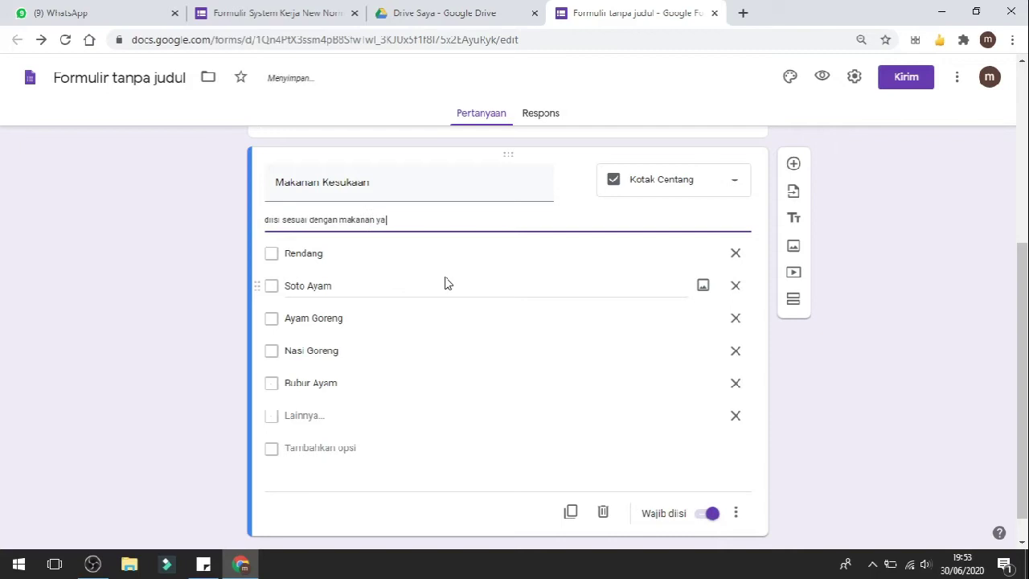
text(ng paling disuka)
click(128, 268)
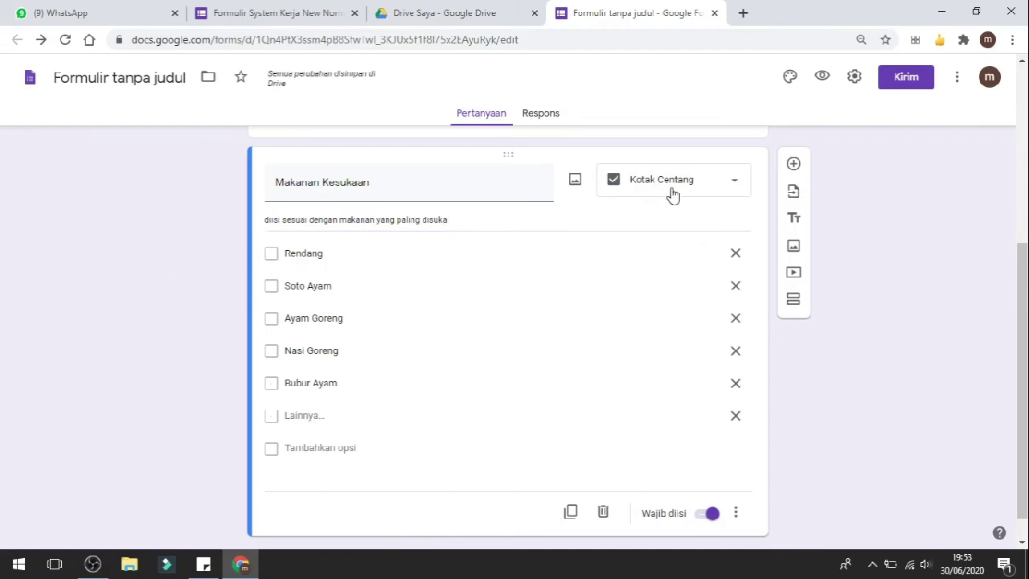
scroll(611, 219, down, 1)
click(736, 148)
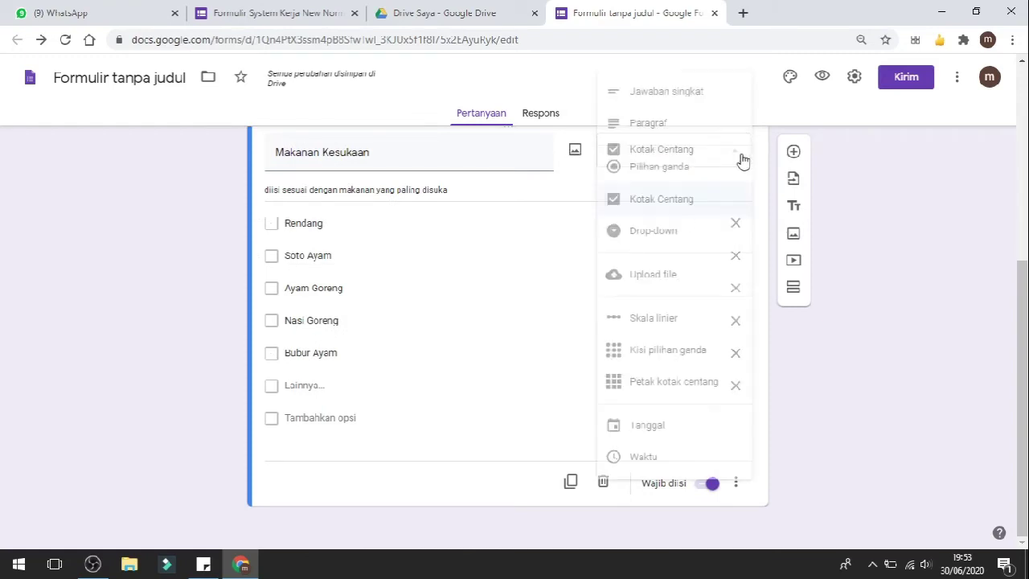
click(89, 210)
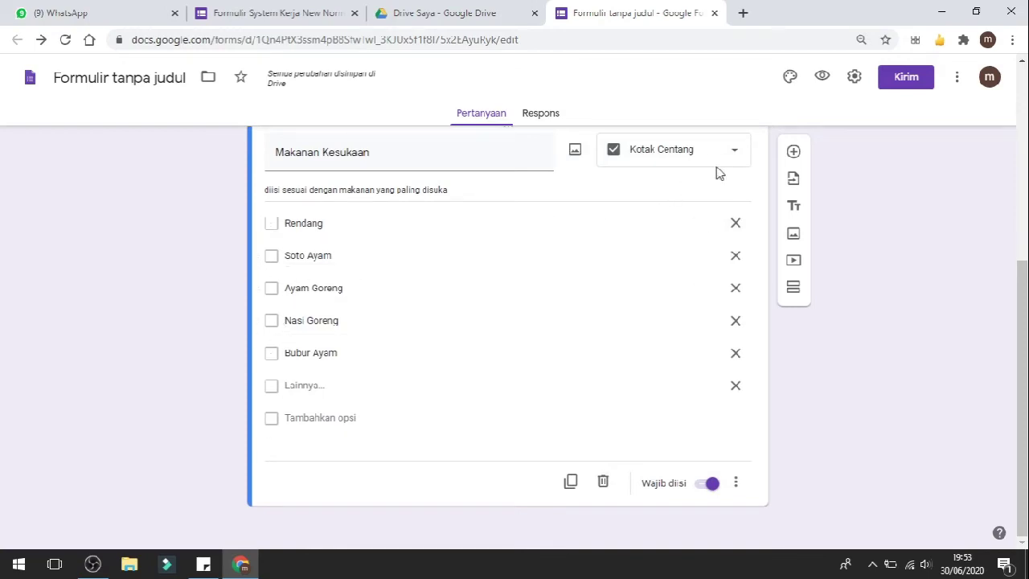
Add a Pilihan ganda question below Makanan Kesukaan and title it Metode Pembayaran
click(794, 151)
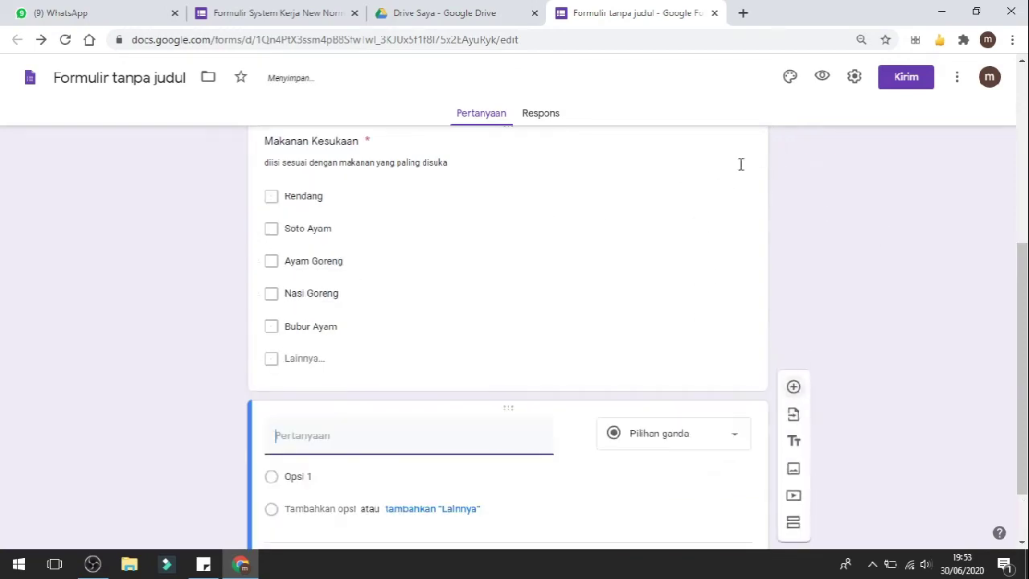
scroll(552, 298, up, 3)
scroll(620, 292, down, 2)
scroll(676, 346, down, 1)
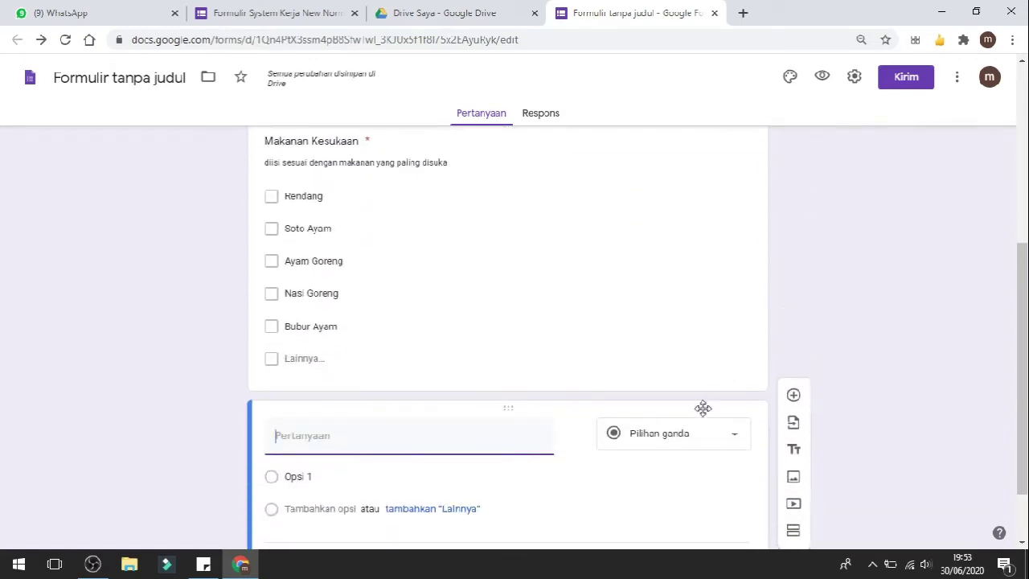
click(723, 438)
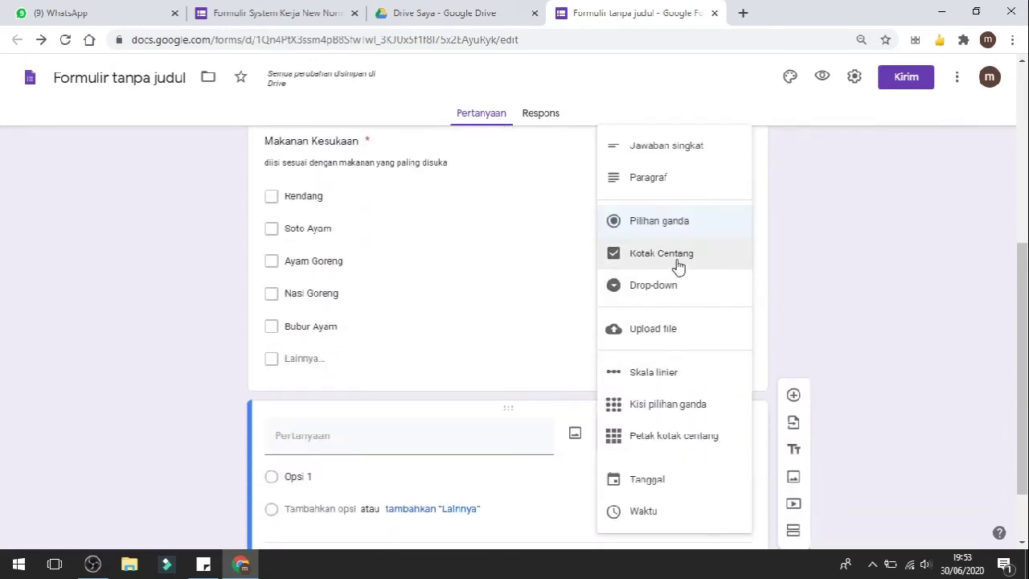
click(885, 258)
click(416, 435)
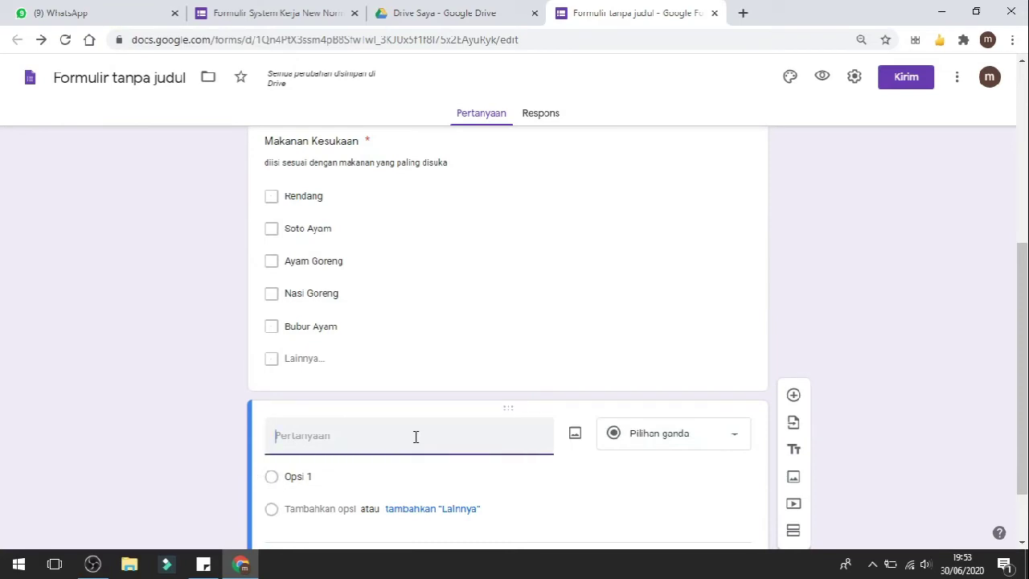
text(Metode P)
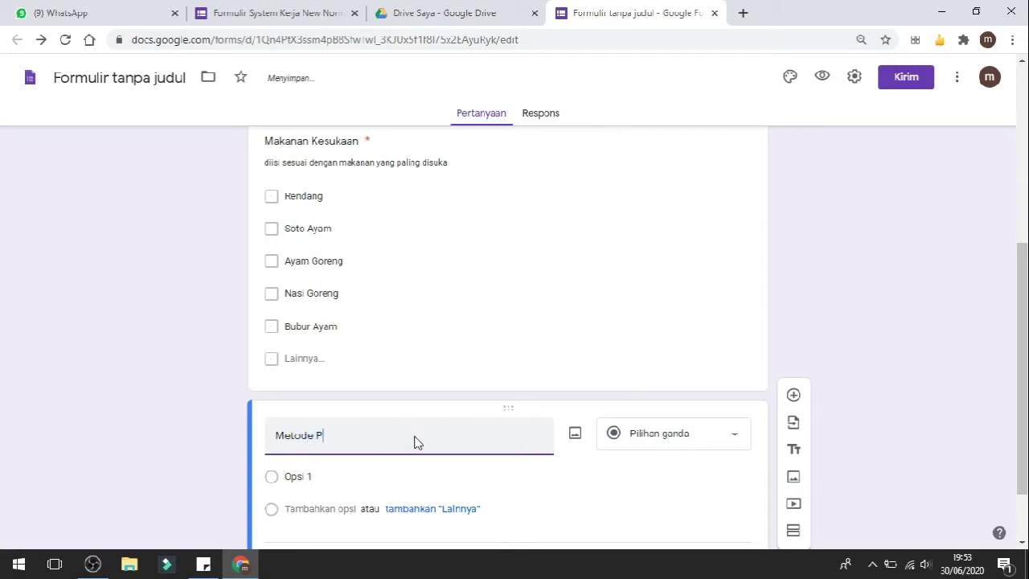
text(embayaran)
Give the Metode Pembayaran question the options Cash and Non Tunai plus a Lainnya choice
scroll(386, 427, down, 1)
click(383, 400)
text(U)
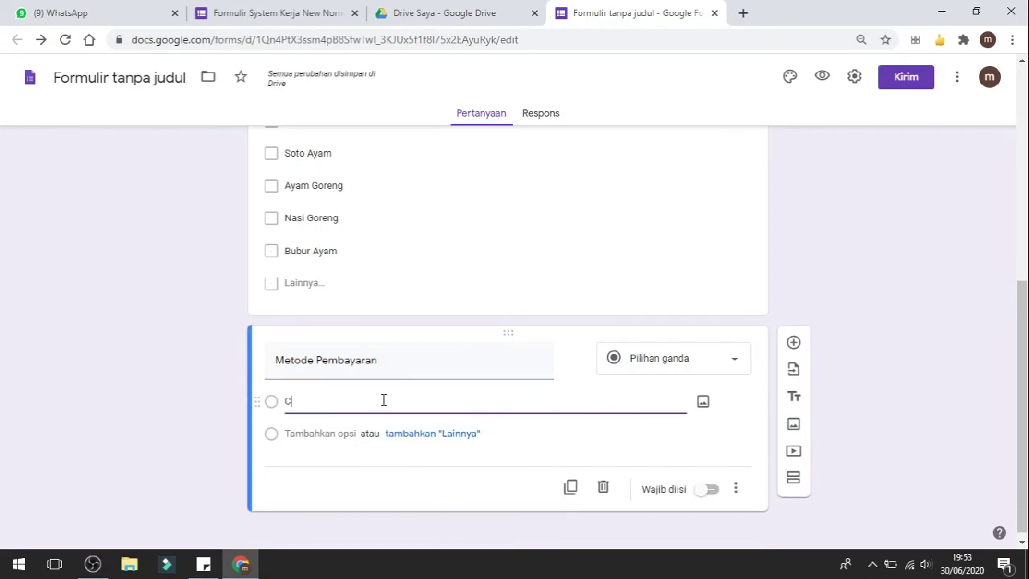
text(ash)
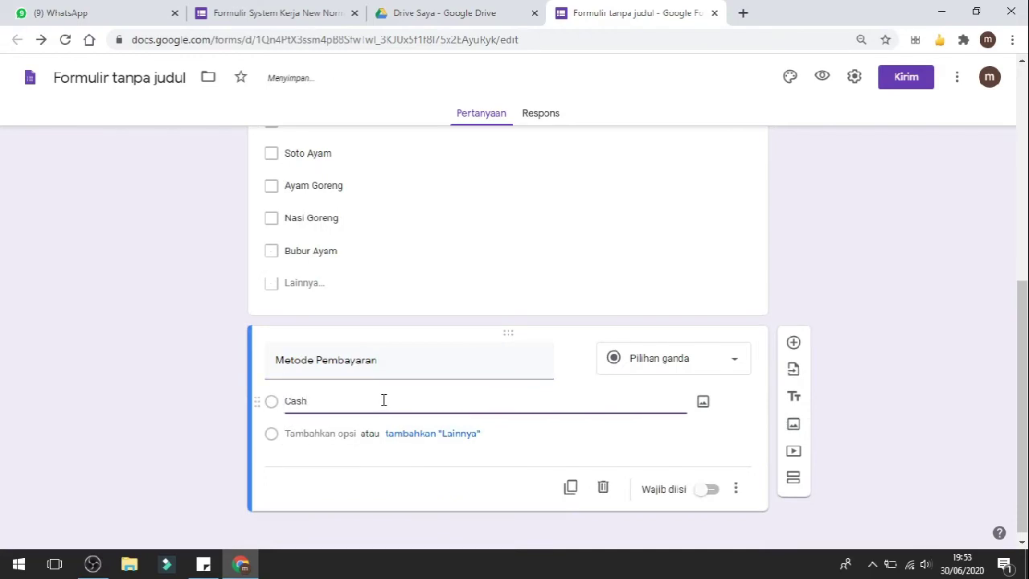
key(Tab)
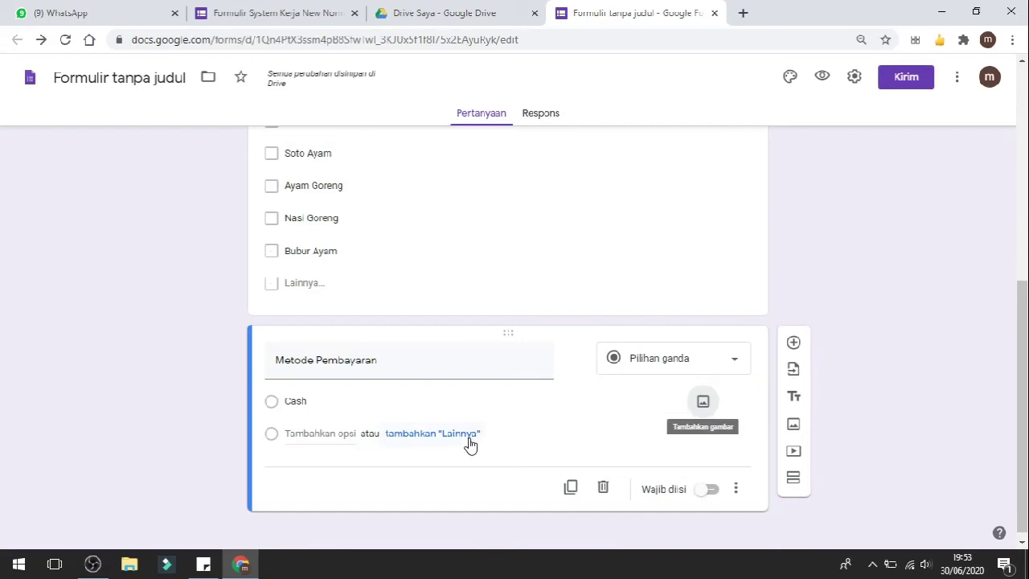
click(471, 438)
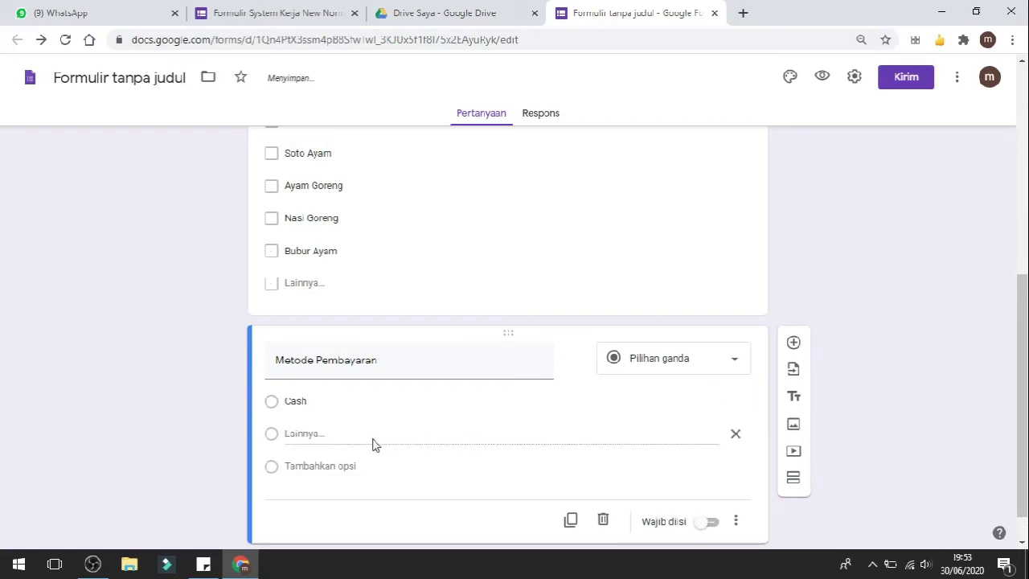
click(345, 467)
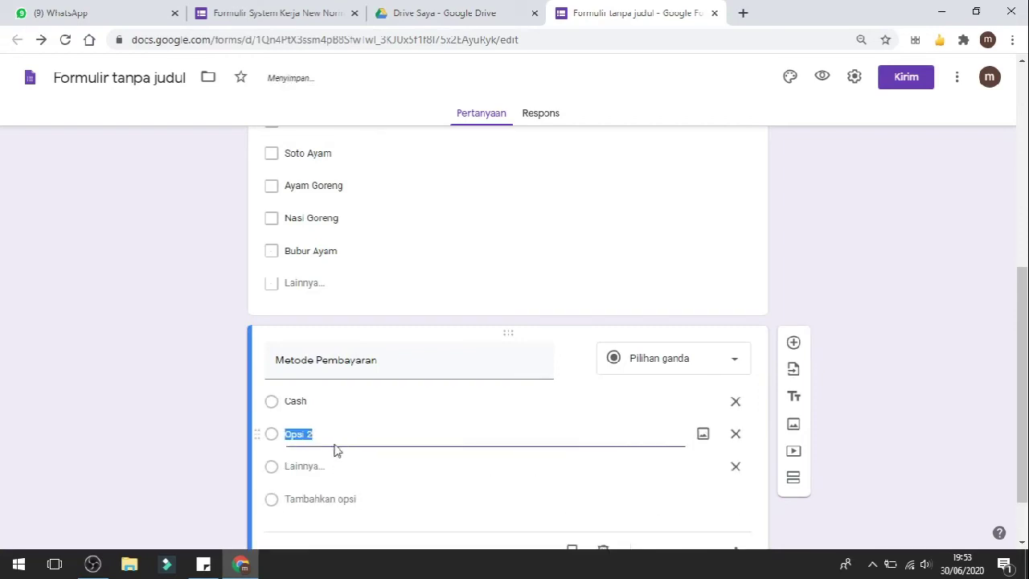
text(Non Tunai)
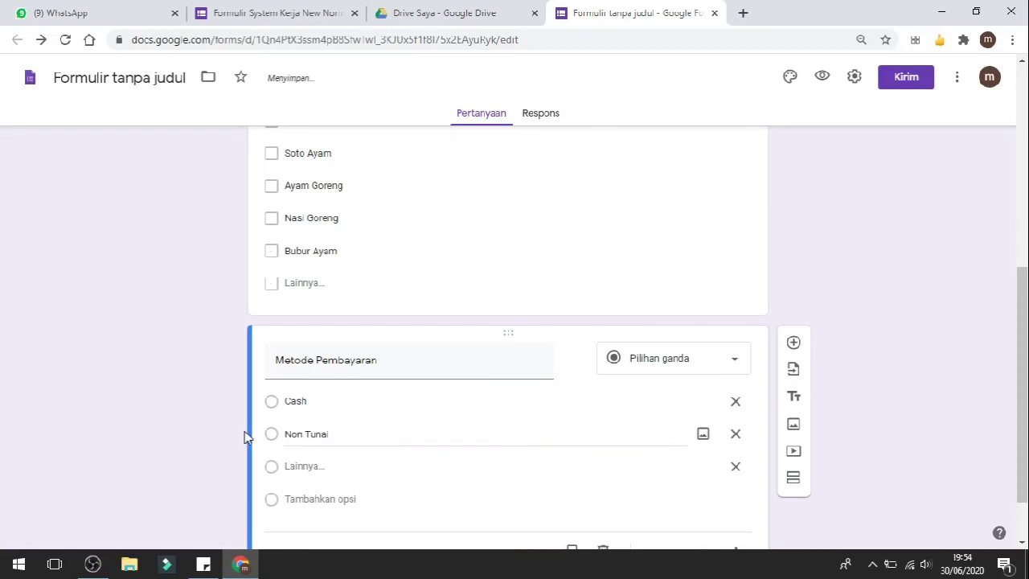
Make the Metode Pembayaran question required, keeping Pilihan ganda as its answer type
scroll(248, 432, down, 1)
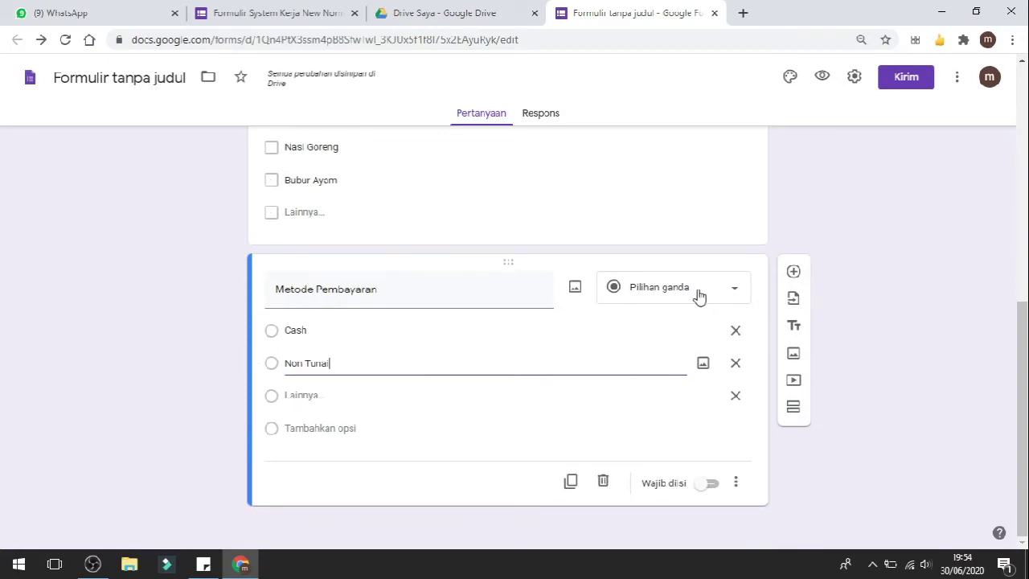
click(662, 294)
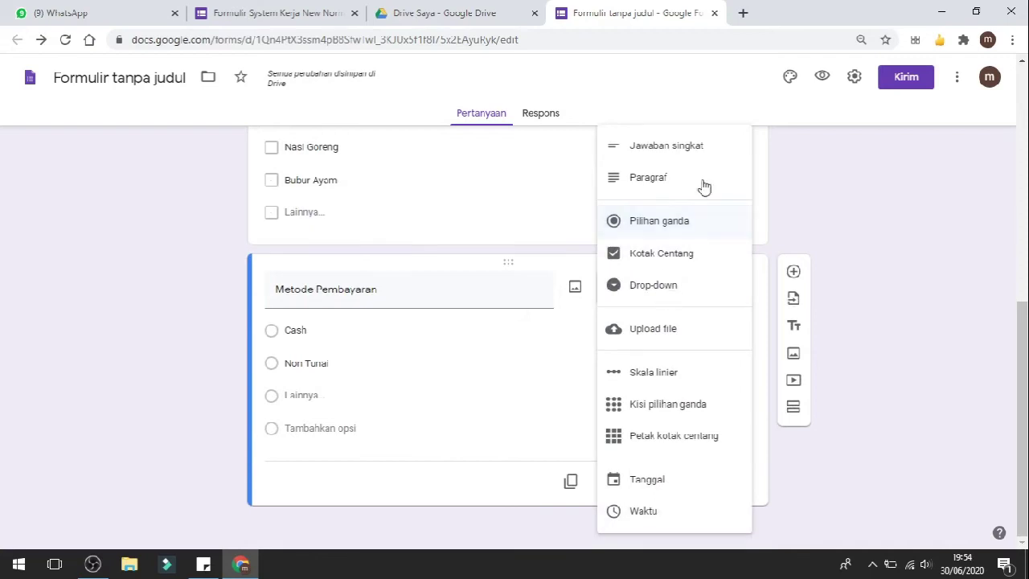
click(28, 245)
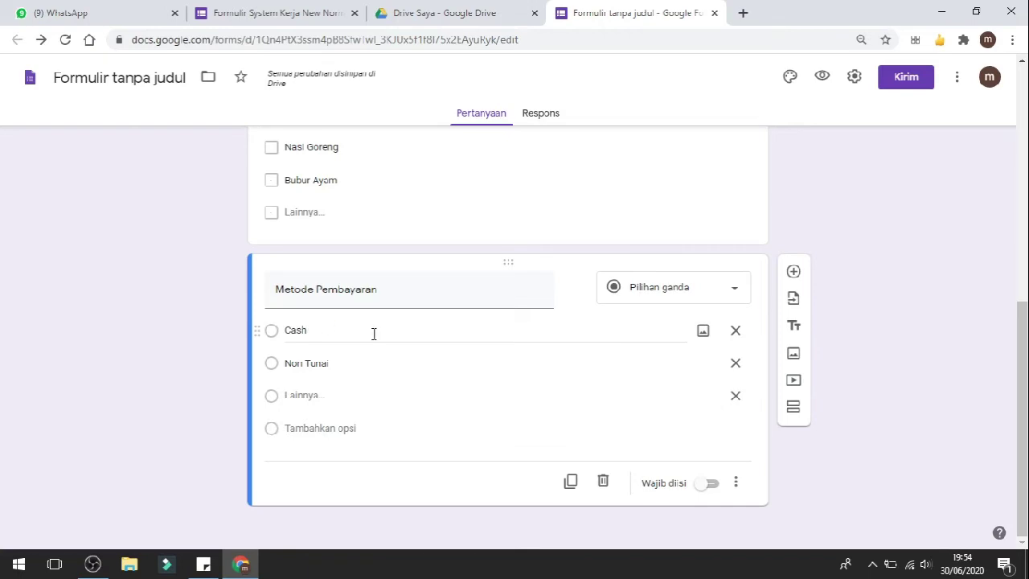
scroll(374, 334, up, 3)
scroll(305, 349, down, 3)
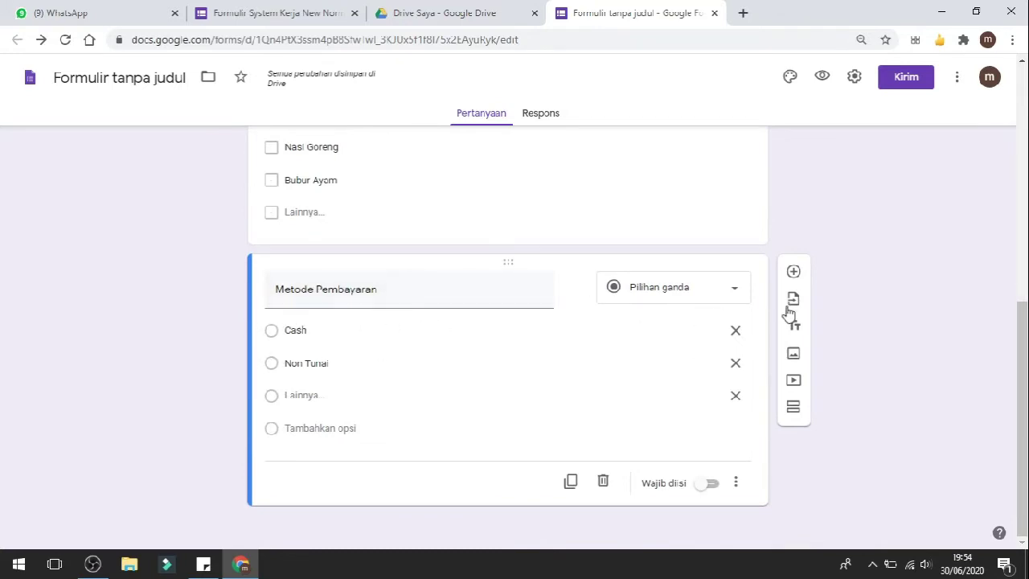
click(705, 485)
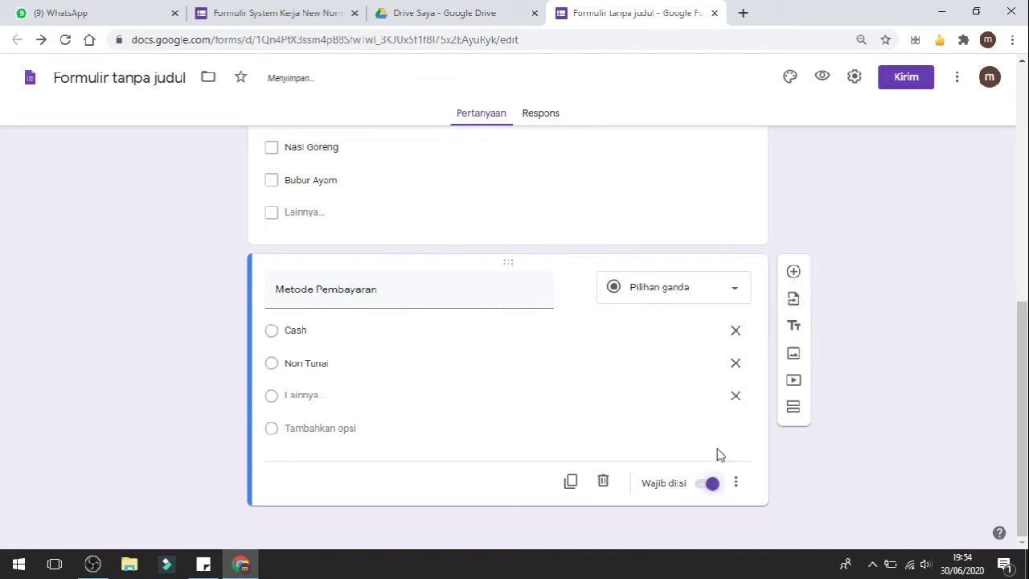
Add a Drop-down question below Metode Pembayaran and title it Tempat Makan Pavorit
click(795, 273)
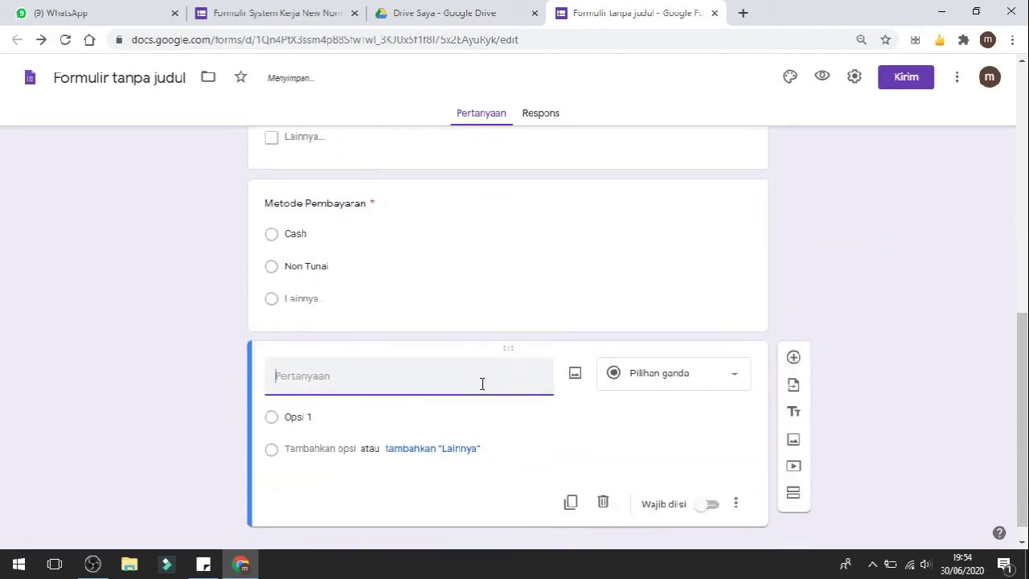
click(694, 382)
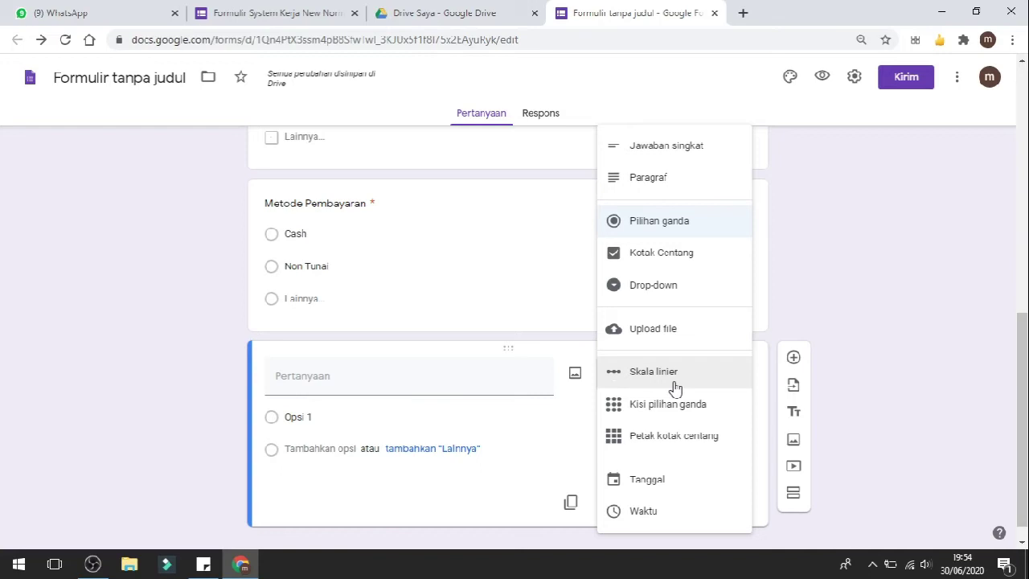
click(662, 298)
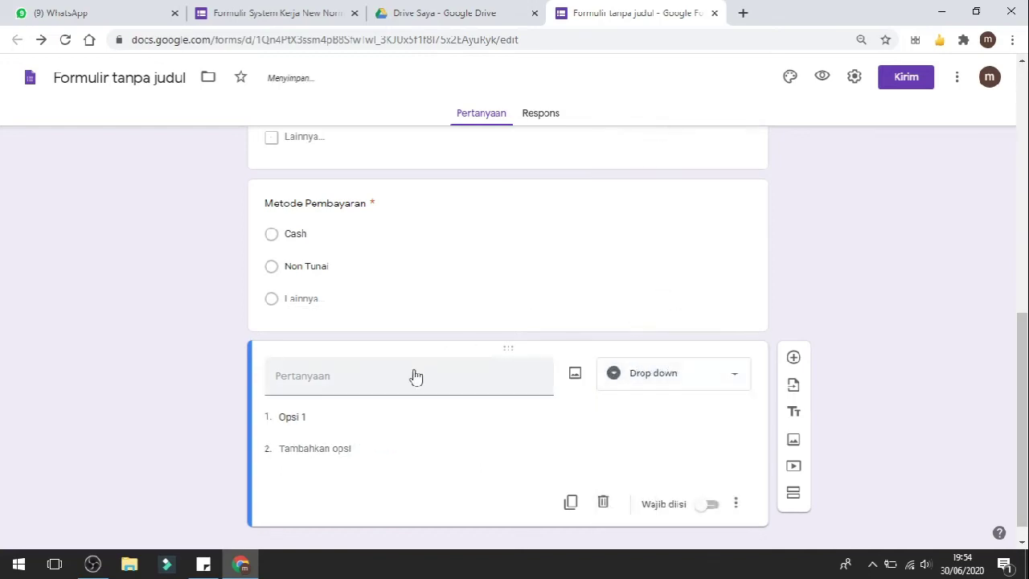
click(379, 381)
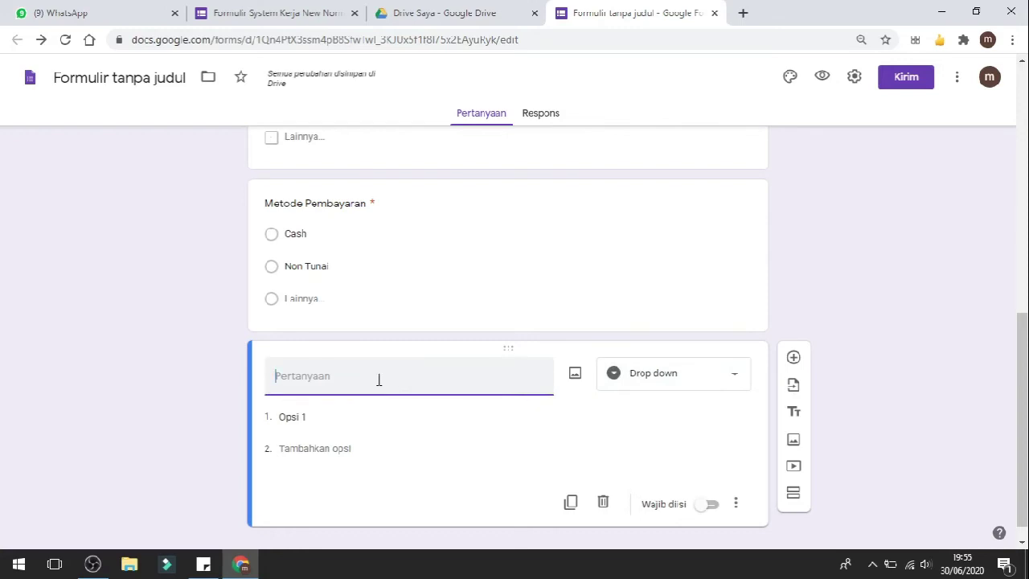
text(Tempat M)
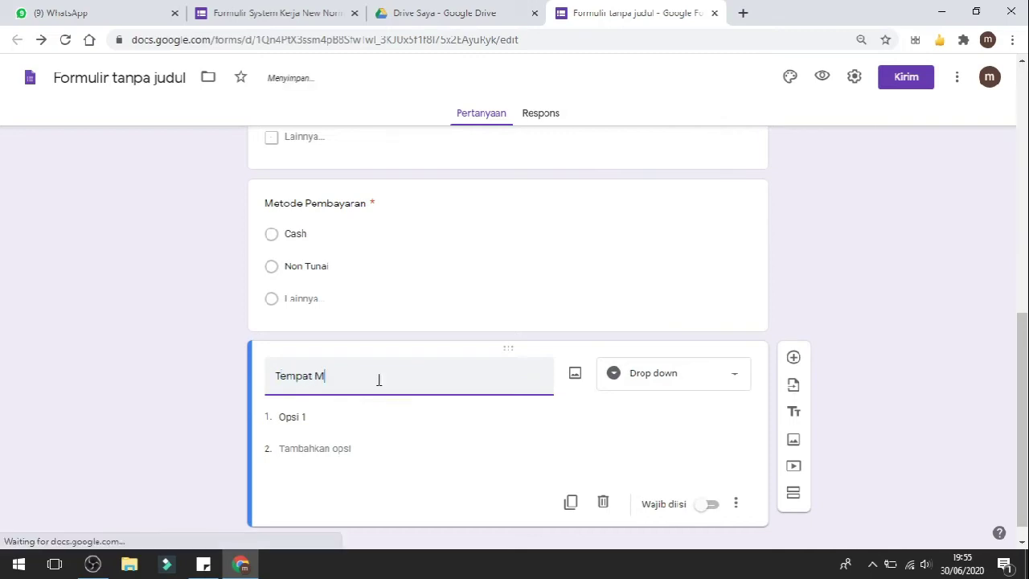
text(akan Pa)
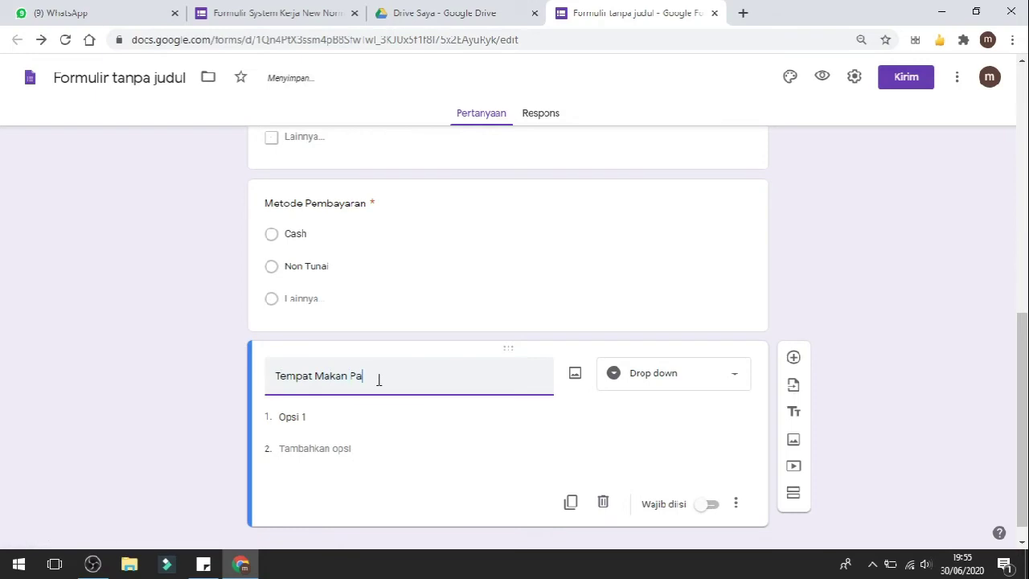
text(vorit)
Name the first option of the Tempat Makan Pavorit question "Indoor dengan live music" and add a second option
click(363, 417)
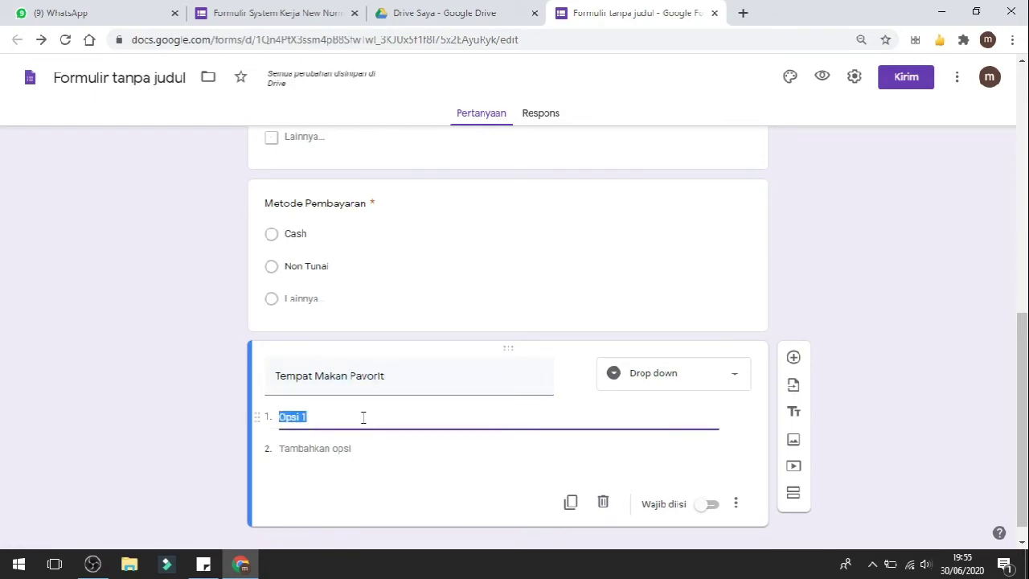
text(Indood)
key(BackSpace)
key(BackSpace)
text(r dengan )
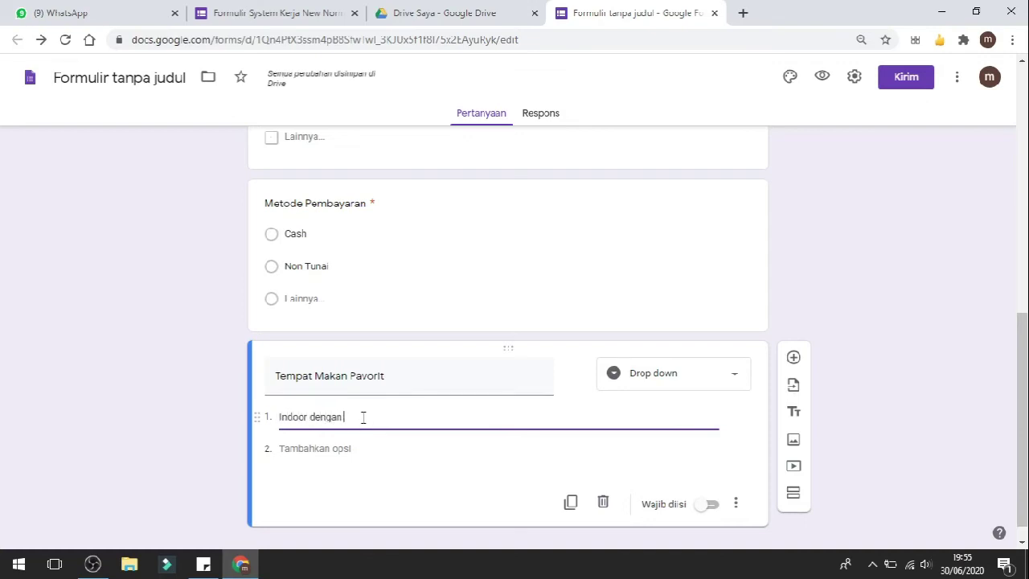
text(live music)
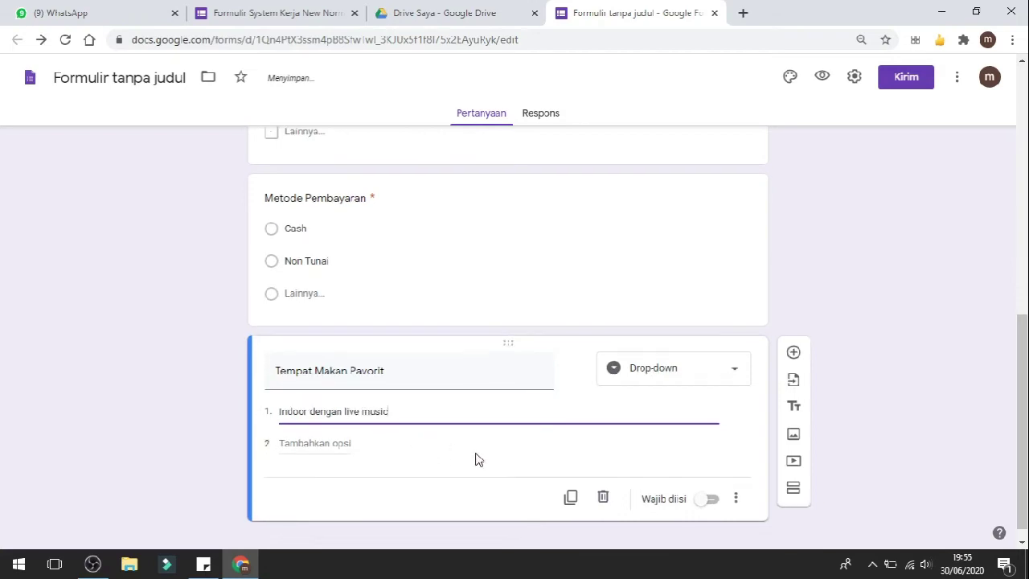
click(334, 429)
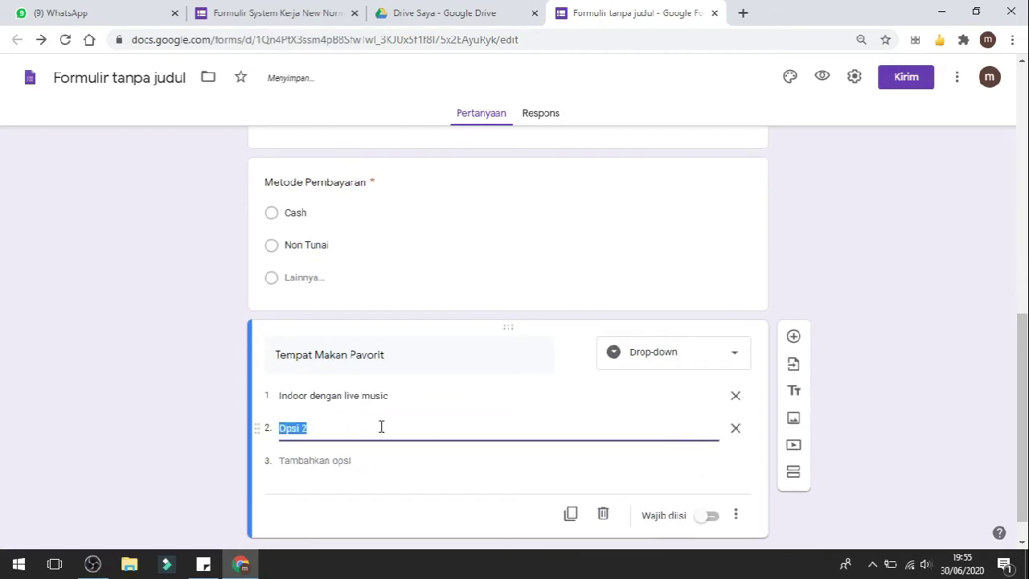
Name the second Tempat Makan Pavorit option "Indoor dengan movie theater" and add a third option, "Outdoor dengan live music"
text(Indoor dengan mo)
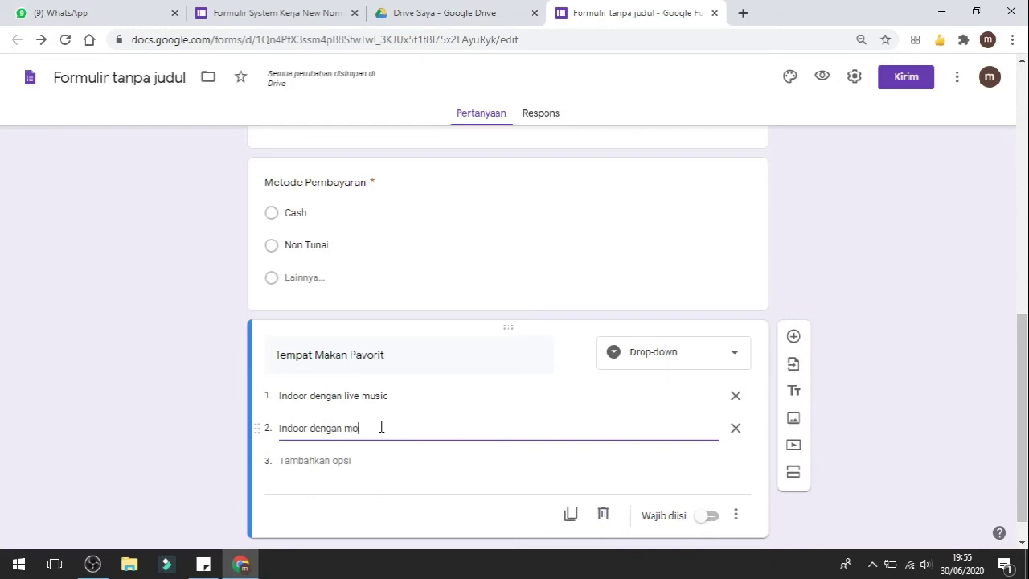
text(vie theater)
click(344, 461)
text(Oudo)
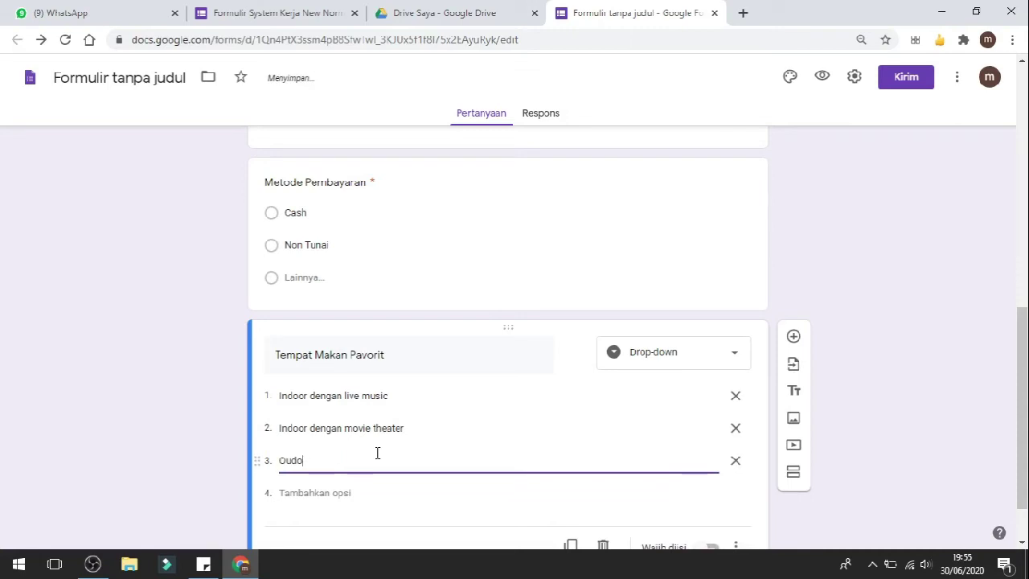
text(rror)
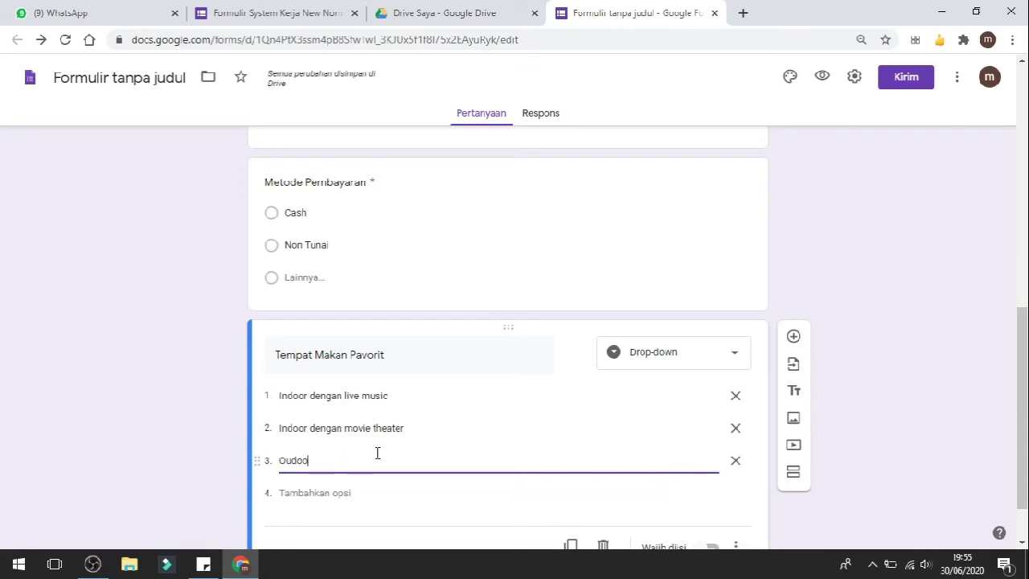
key(Left)
key(Left)
key(Left)
key(Left)
key(Left)
text(tdoor den)
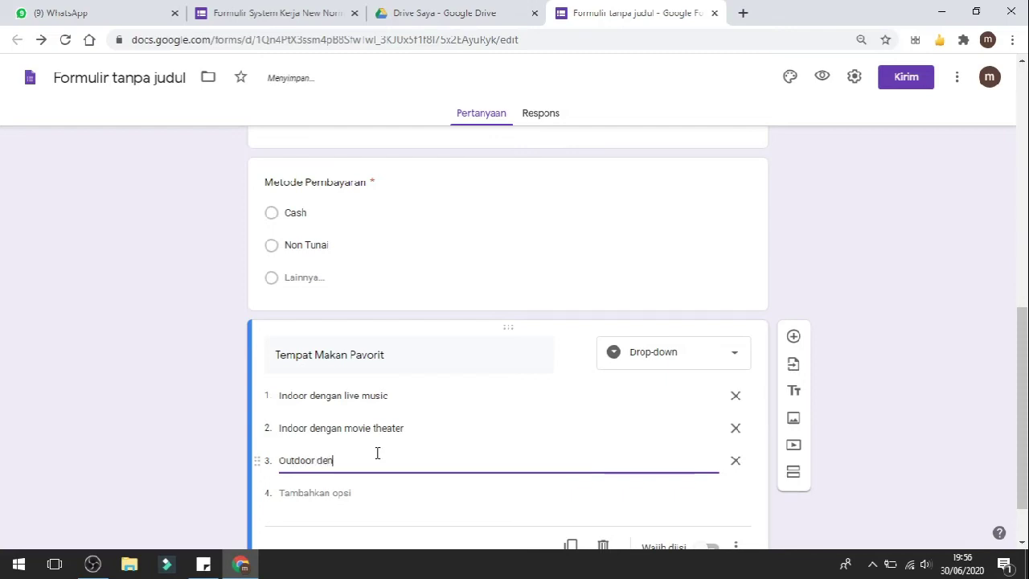
text(gan live music)
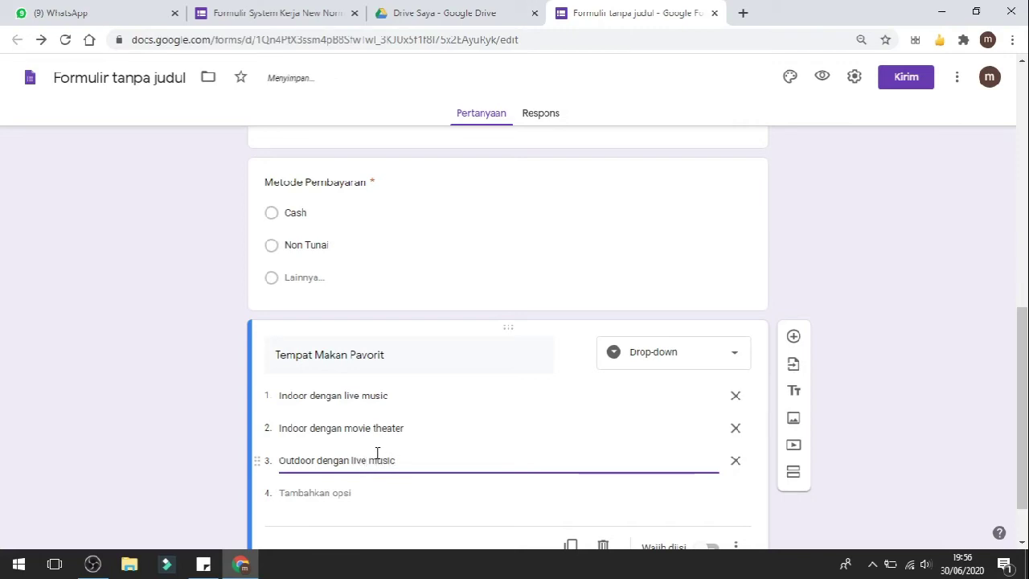
Add a fourth option, "Outdoor tanpa live music", to the Tempat Makan Pavorit question
scroll(377, 453, down, 1)
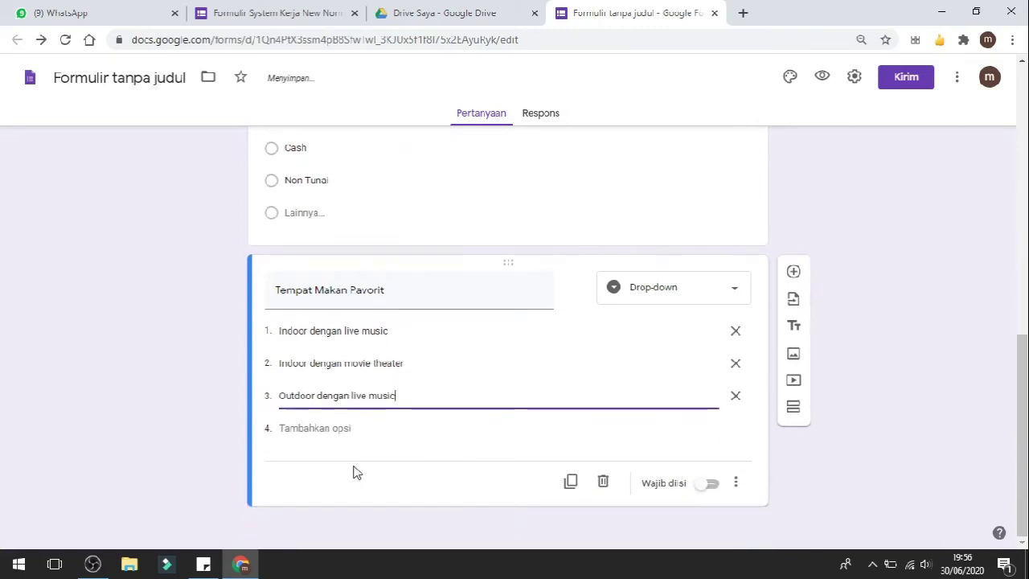
click(332, 428)
text(Oydoor)
key(BackSpace)
key(BackSpace)
key(BackSpace)
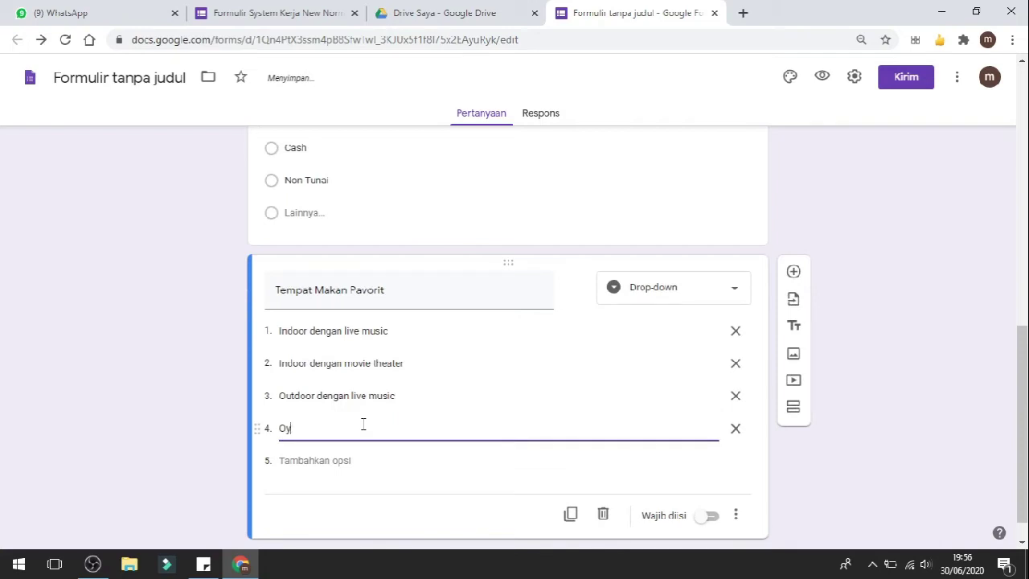
text(utdoo)
text(r deng)
key(BackSpace)
key(BackSpace)
key(BackSpace)
key(BackSpace)
key(BackSpace)
text(tanpa live music)
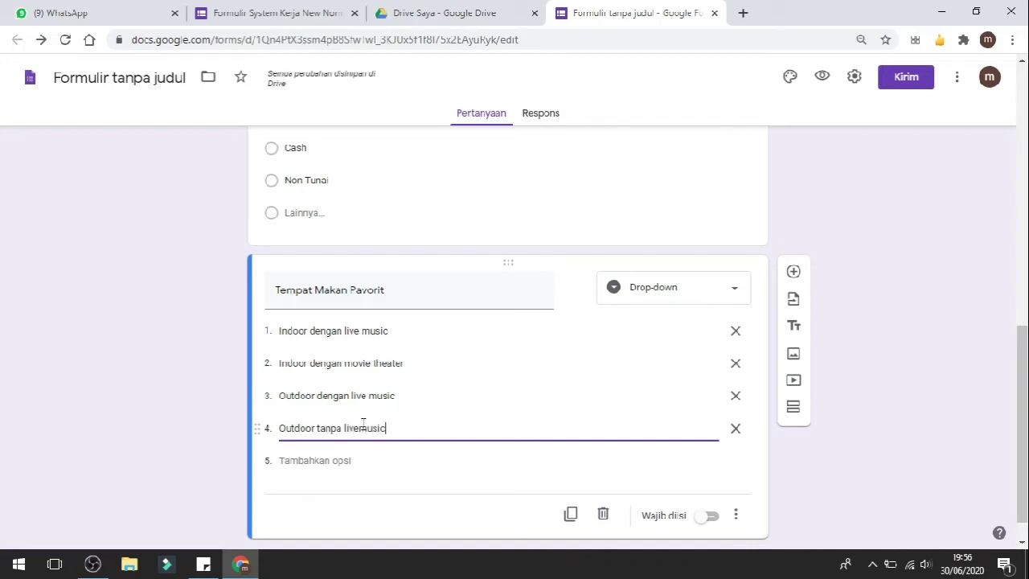
click(361, 428)
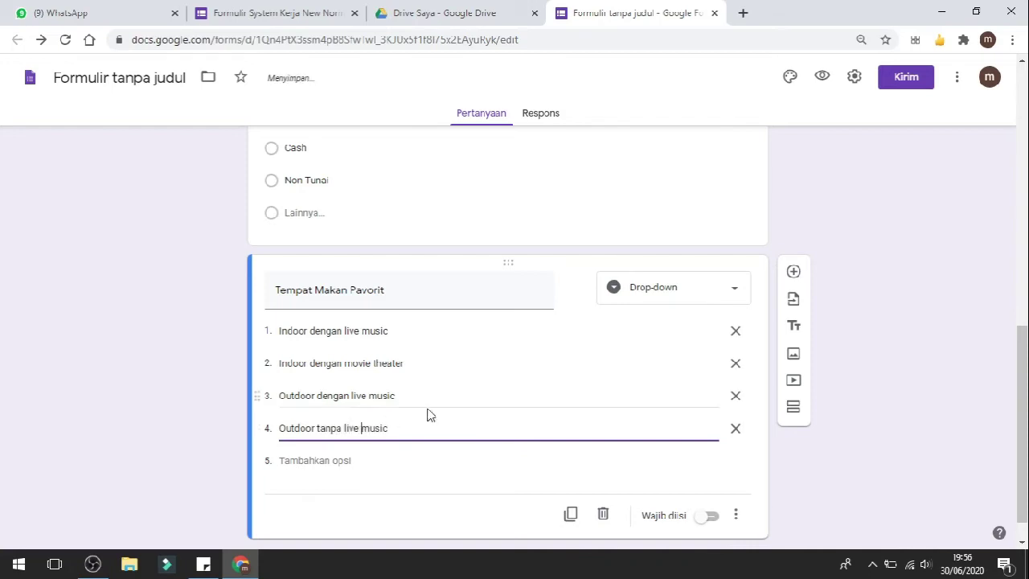
scroll(370, 425, down, 1)
click(320, 428)
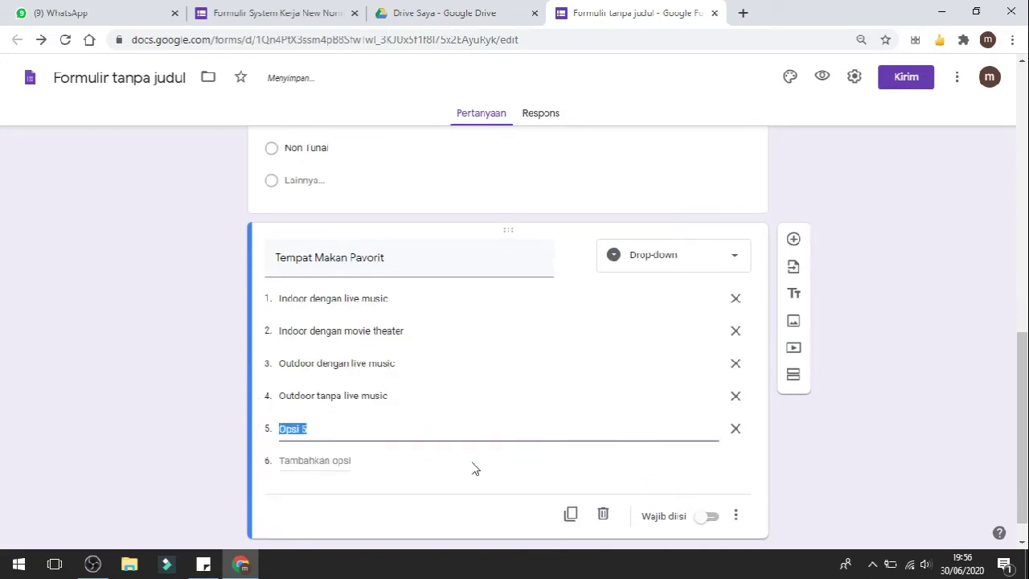
click(736, 430)
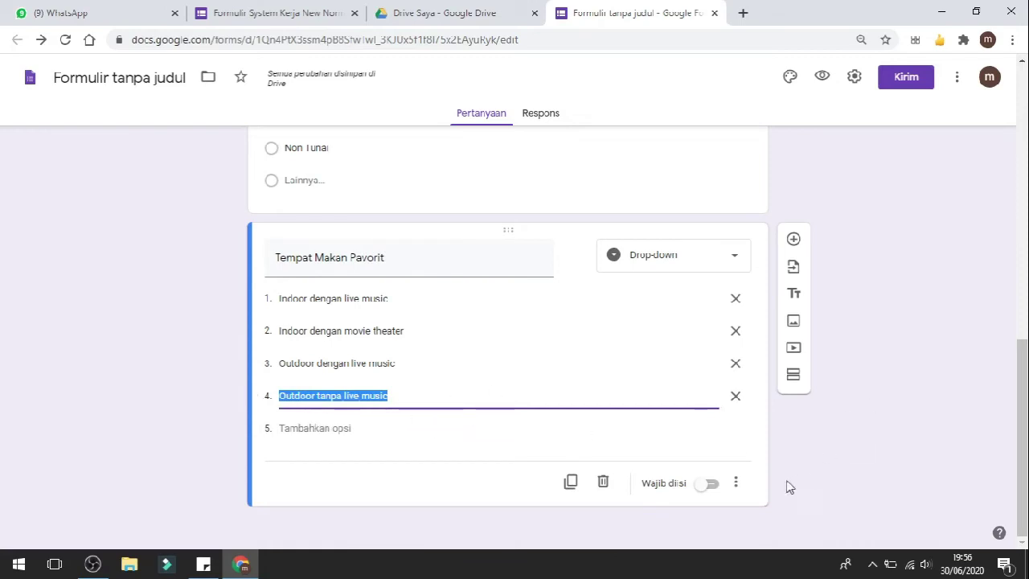
Make the Tempat Makan Pavorit question required and give it the description "diisi dengan tempat makan/lokasi makan pavorit"
click(704, 485)
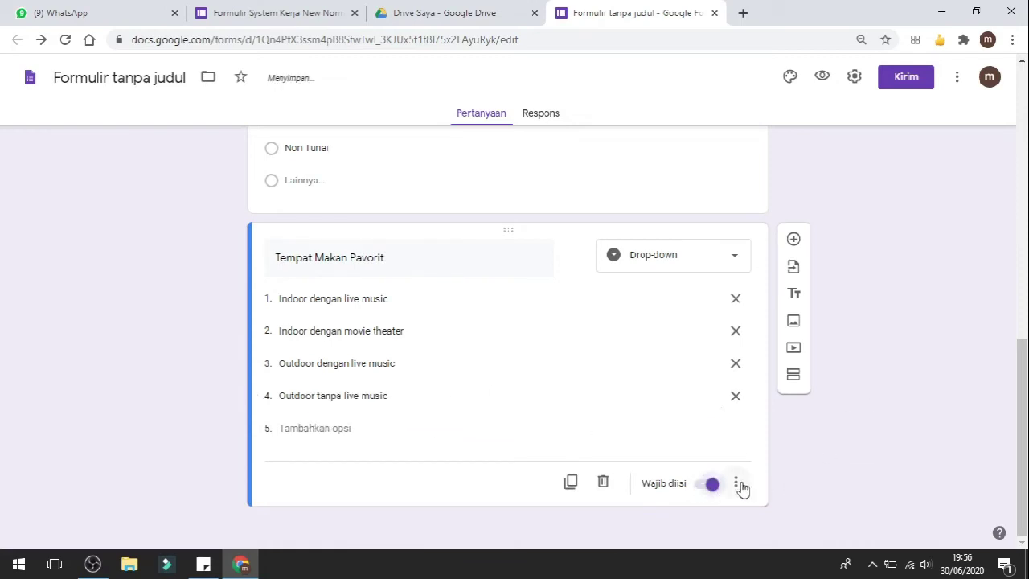
click(737, 483)
click(771, 452)
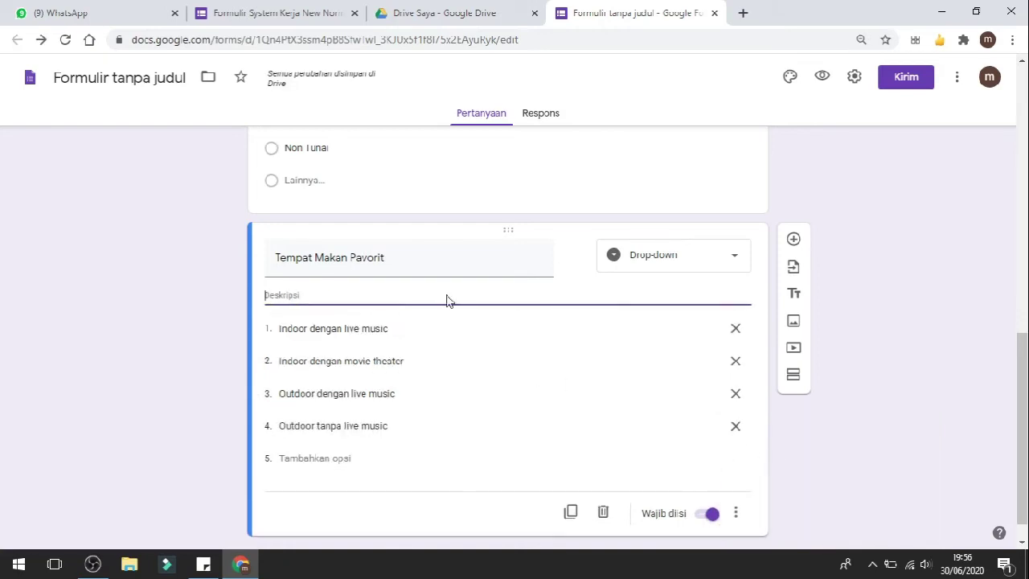
text(diisi dengan)
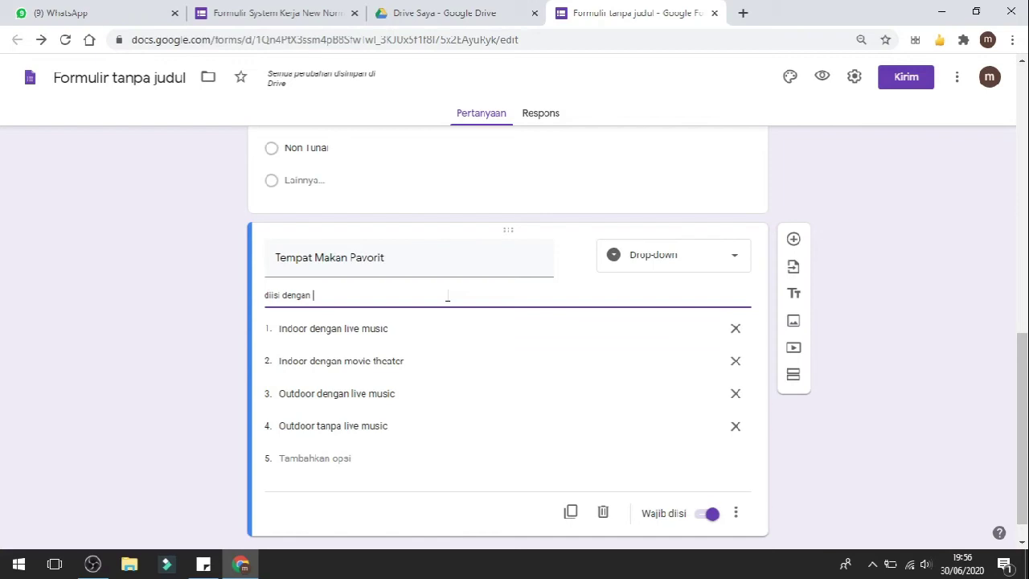
text( temp)
key(BackSpace)
text(tempat ma)
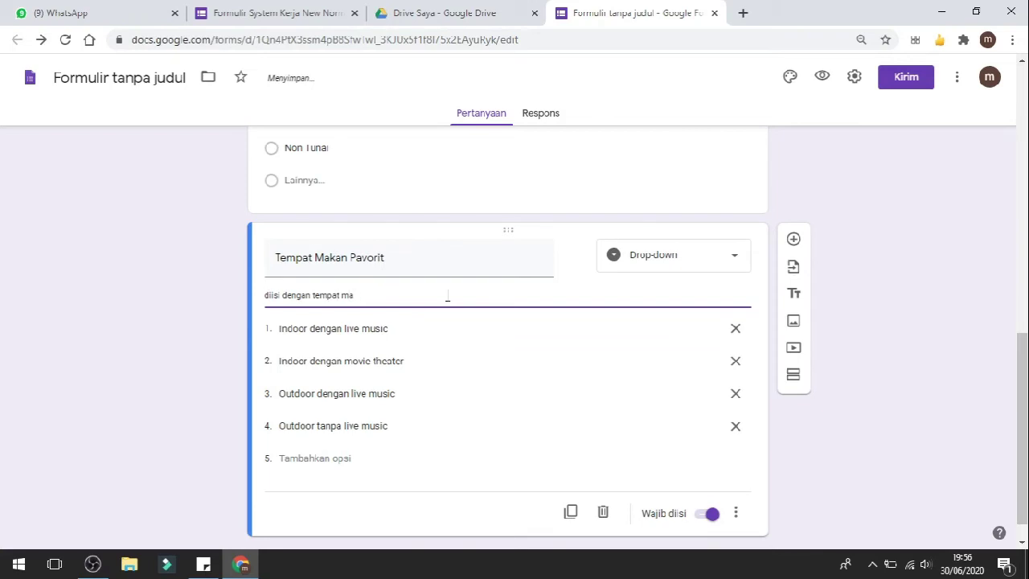
text(kan/lokasi mask)
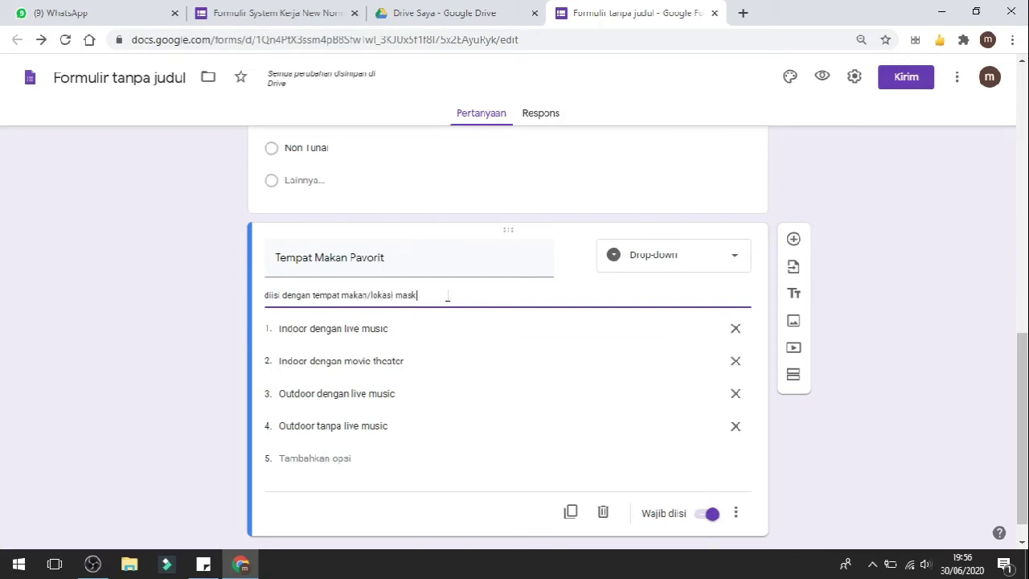
key(BackSpace)
key(BackSpace)
text(kan pavorit)
Add a question below Tempat Makan Pavorit titled "Apakah suka dengan aplikasi ini" with Skala linier as its answer type
scroll(531, 336, down, 1)
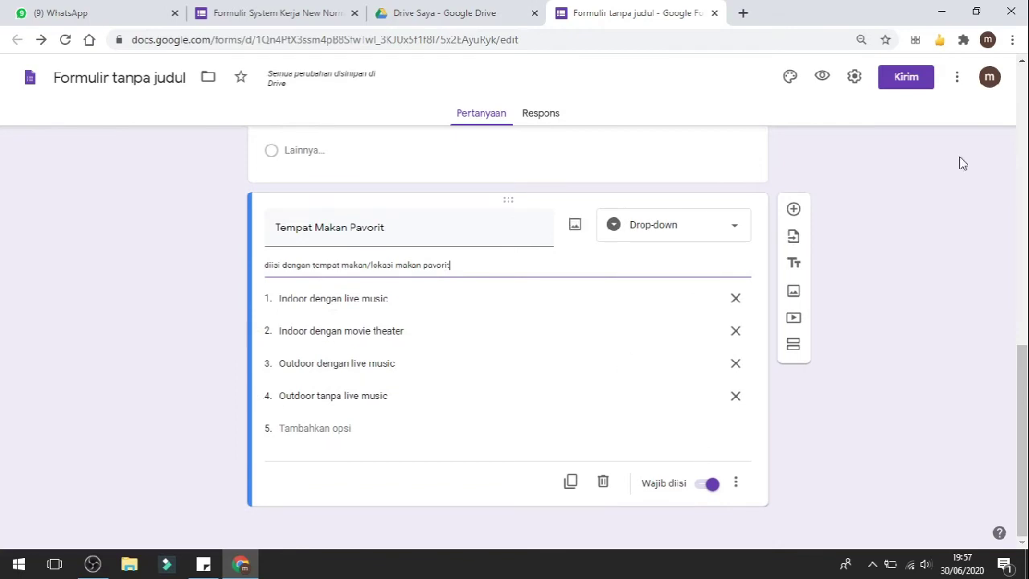
click(794, 210)
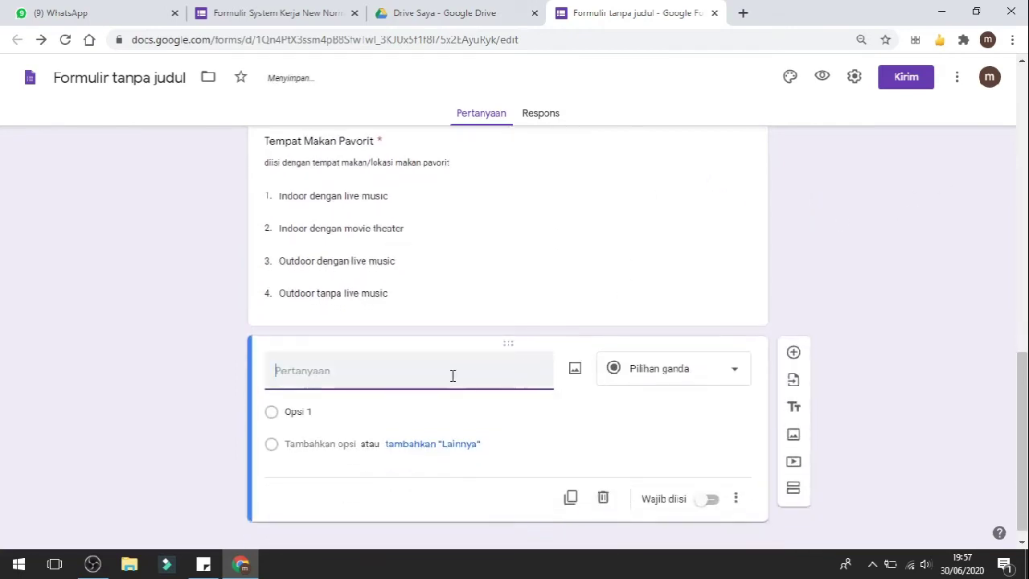
text(Apakah suka dng)
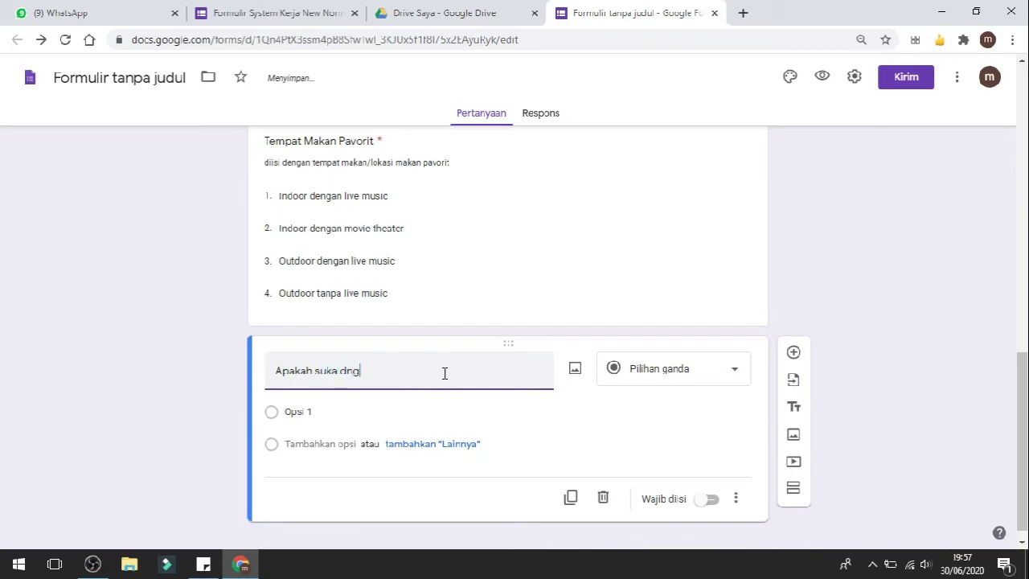
key(BackSpace)
key(BackSpace)
text(enngan)
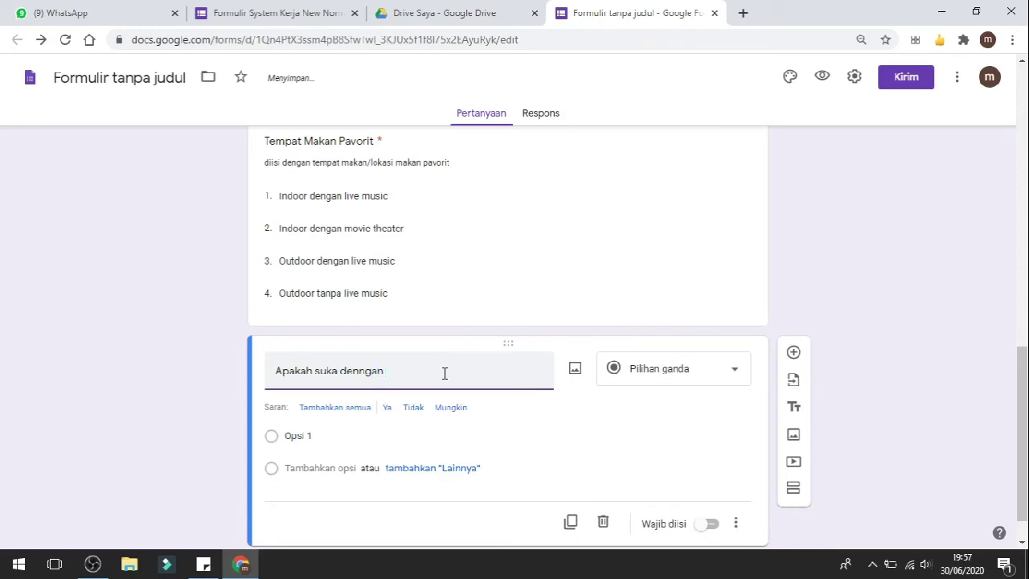
key(BackSpace)
key(BackSpace)
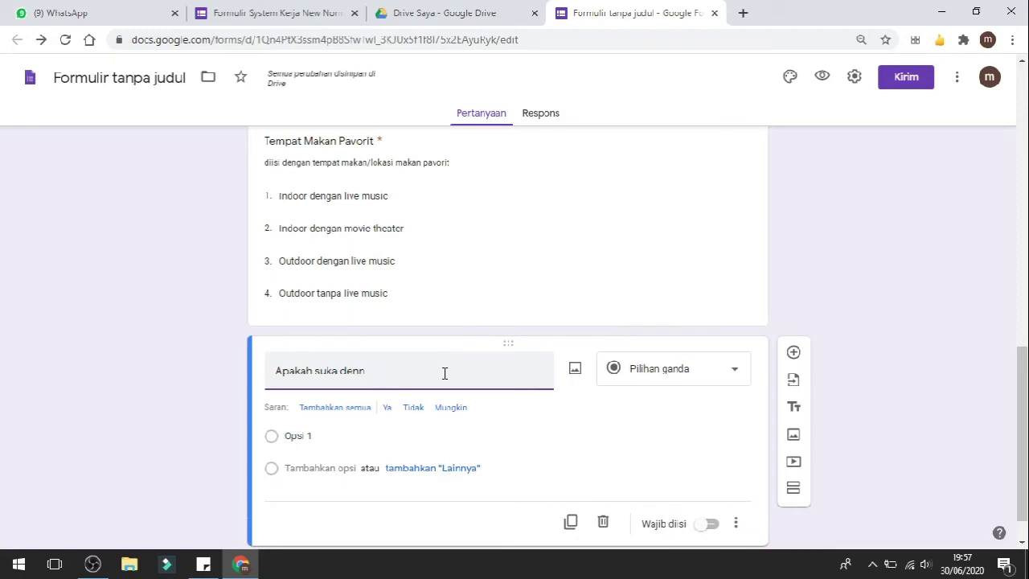
text(gan apl)
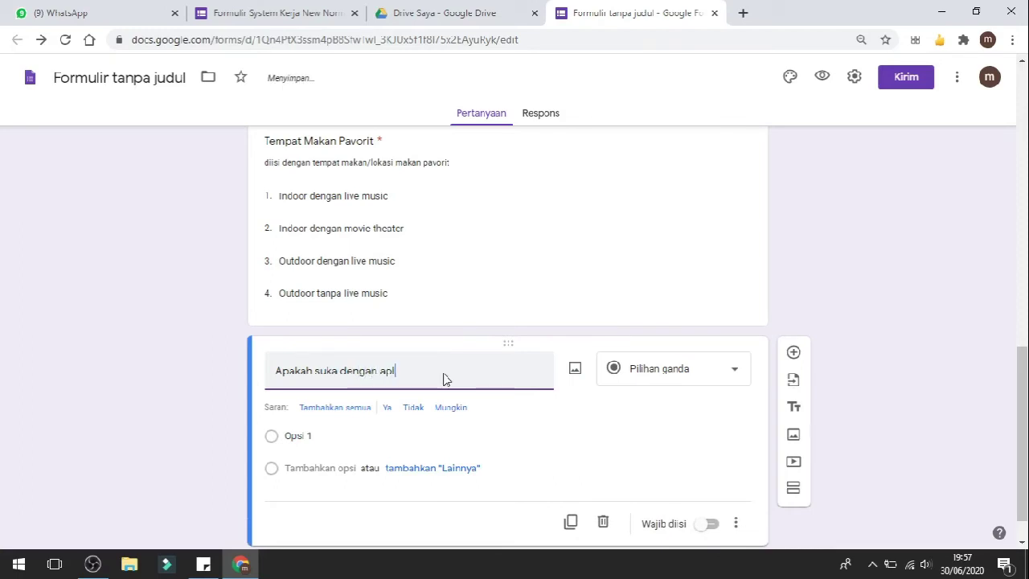
text(ikasi in)
click(700, 383)
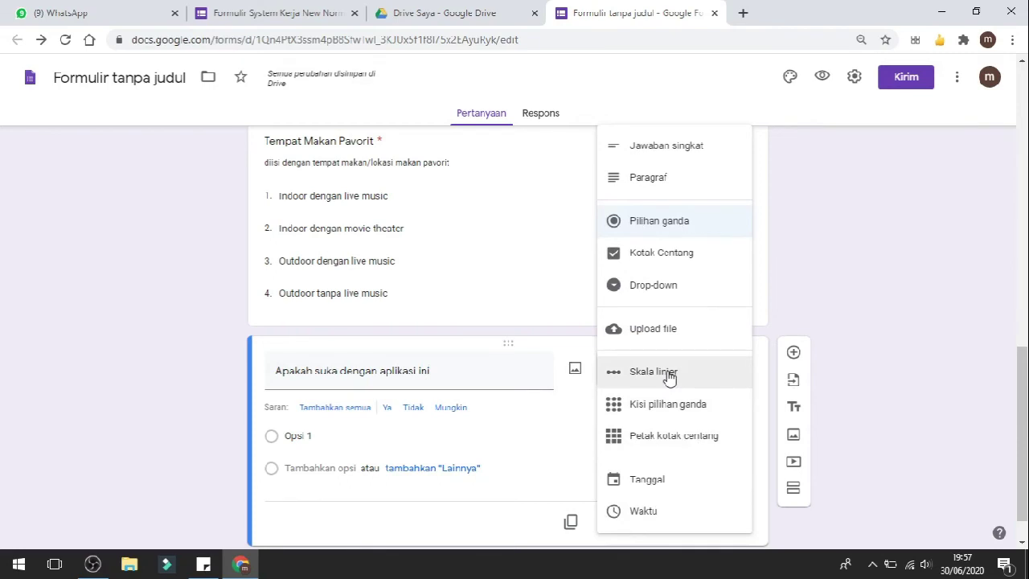
click(669, 378)
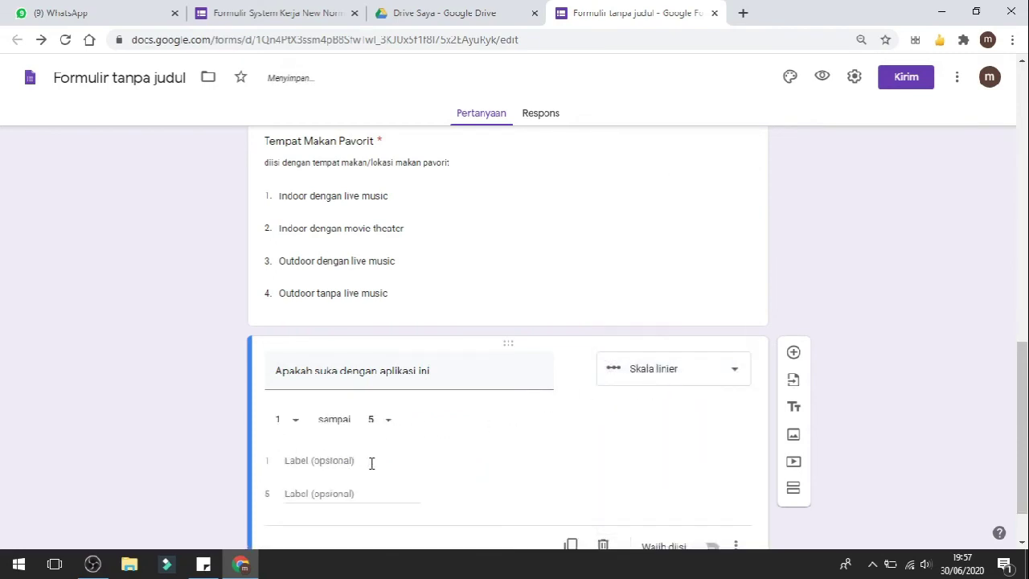
Label scale value 1 "Biasa saja" and value 5 "Sangat Suka", and make the question required
scroll(373, 465, down, 1)
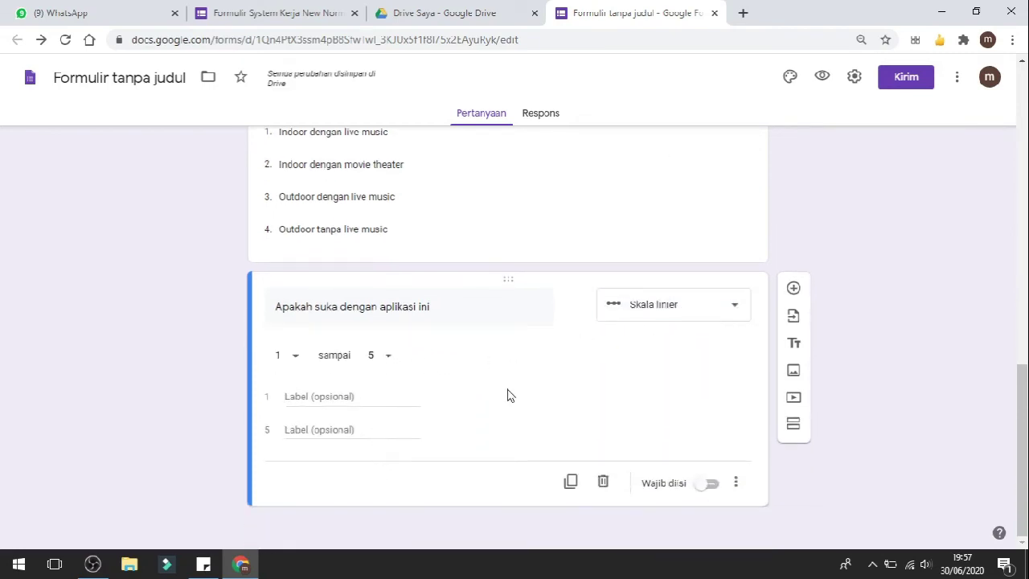
click(390, 400)
text(Biasa )
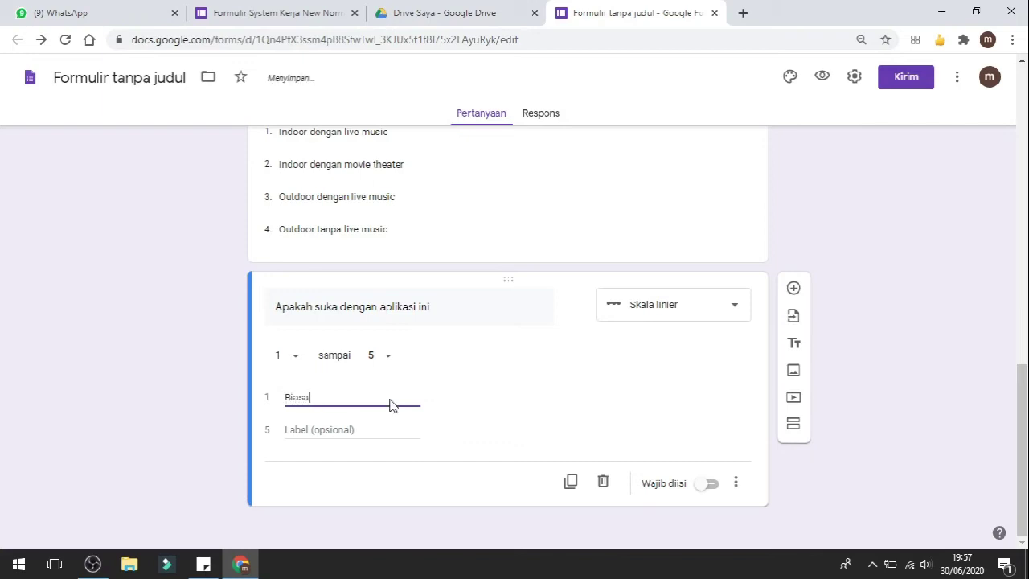
text(saja)
click(375, 429)
text(Sangan)
key(BackSpace)
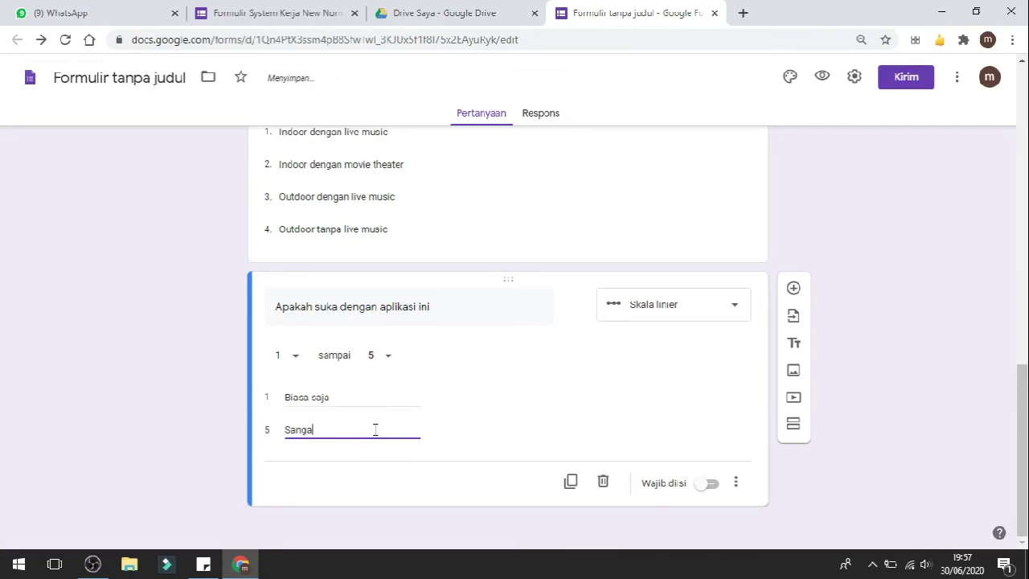
text(t Suka)
click(710, 484)
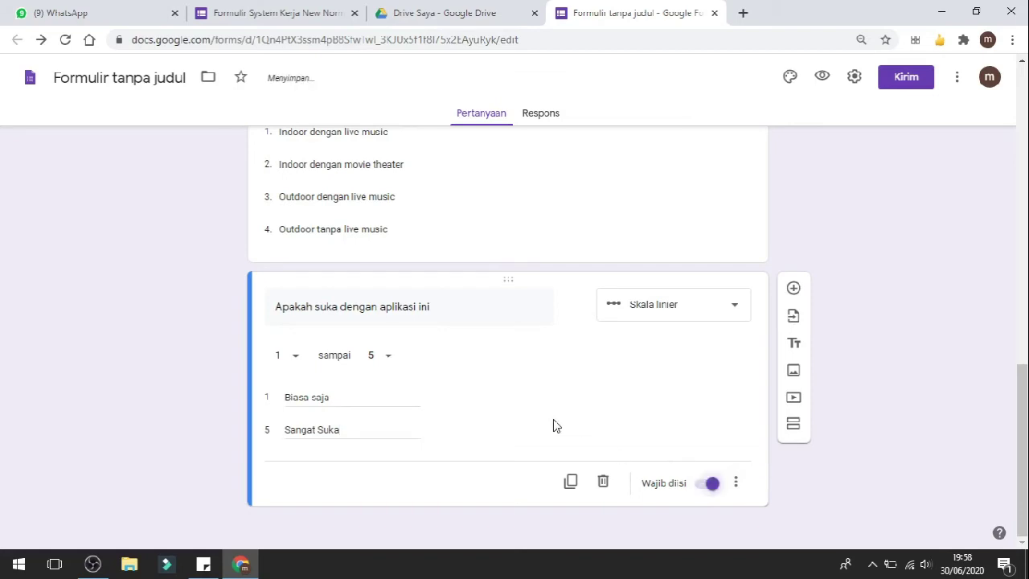
Preview the form as a respondent and try each rating from 1 to 5 on the Apakah suka dengan aplikasi ini scale
scroll(552, 420, up, 20)
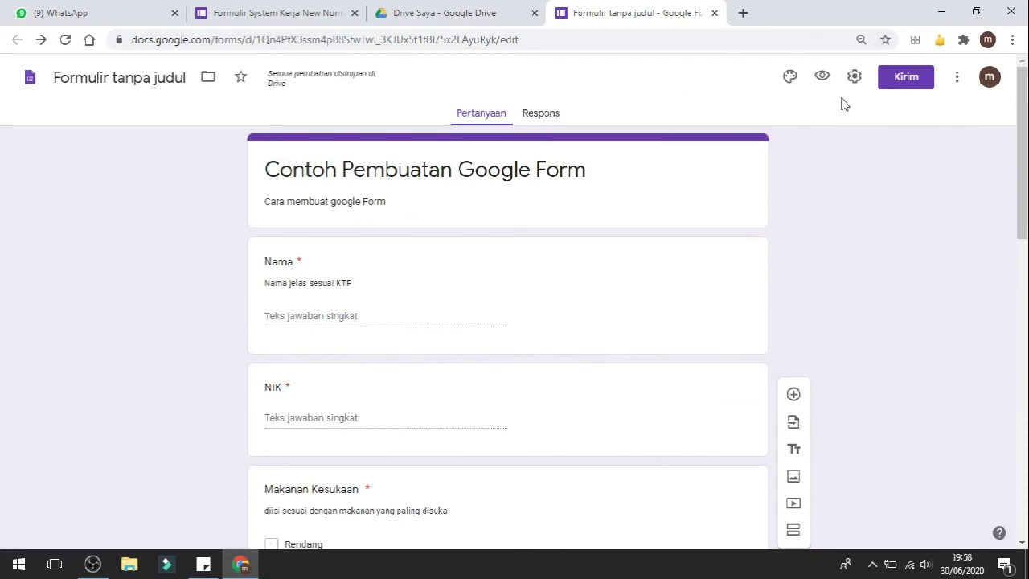
click(823, 80)
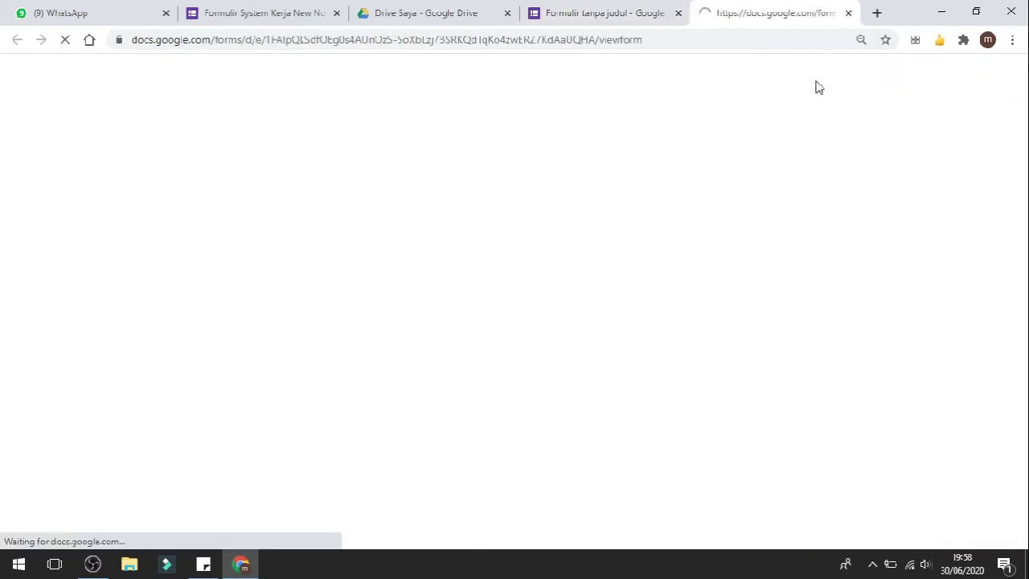
scroll(441, 233, down, 7)
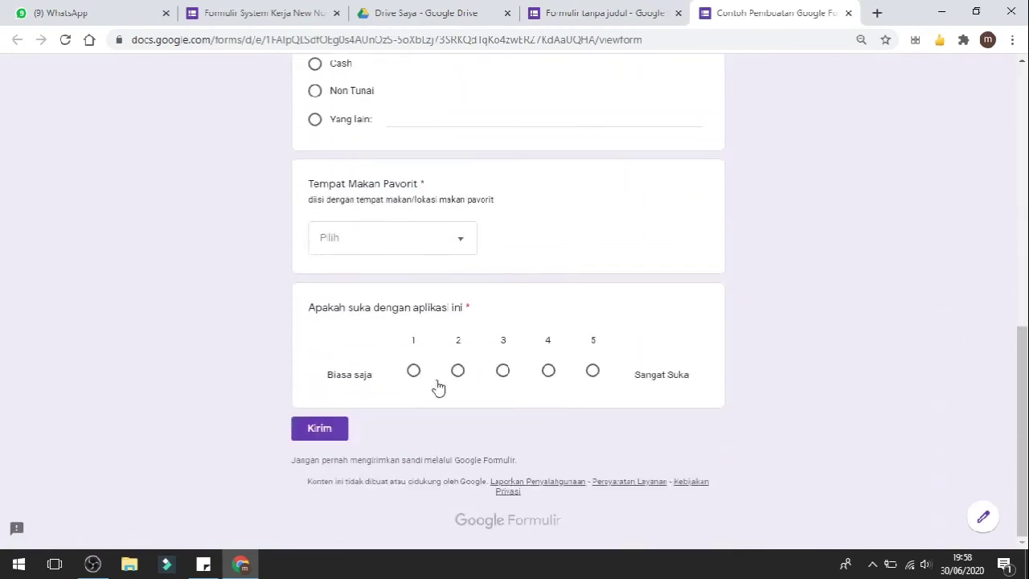
click(413, 372)
click(457, 374)
click(502, 372)
click(549, 371)
click(593, 372)
scroll(380, 378, up, 2)
scroll(455, 390, up, 6)
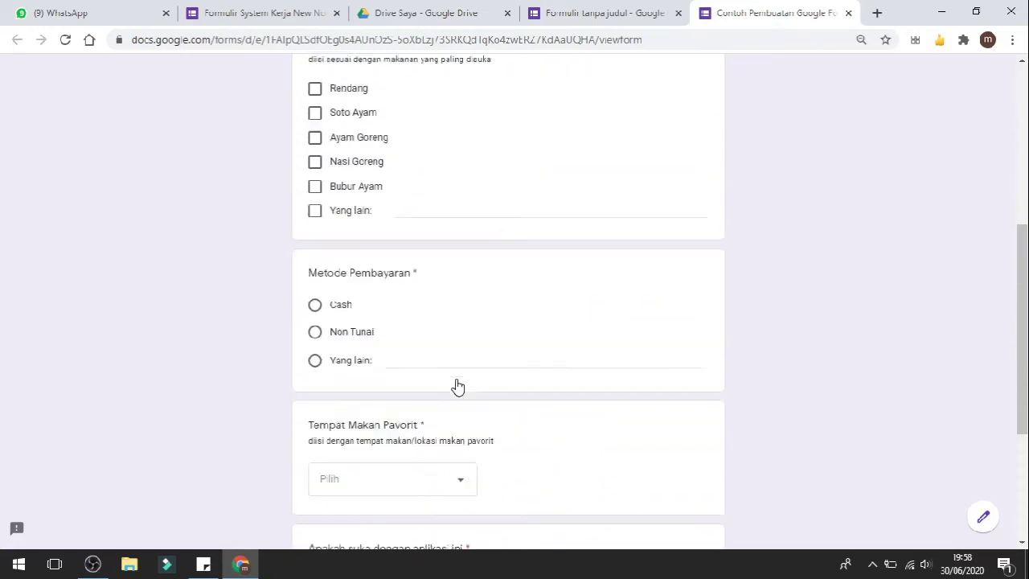
Compare the form's opening questions in the editor with their preview, and return to the editor
click(604, 13)
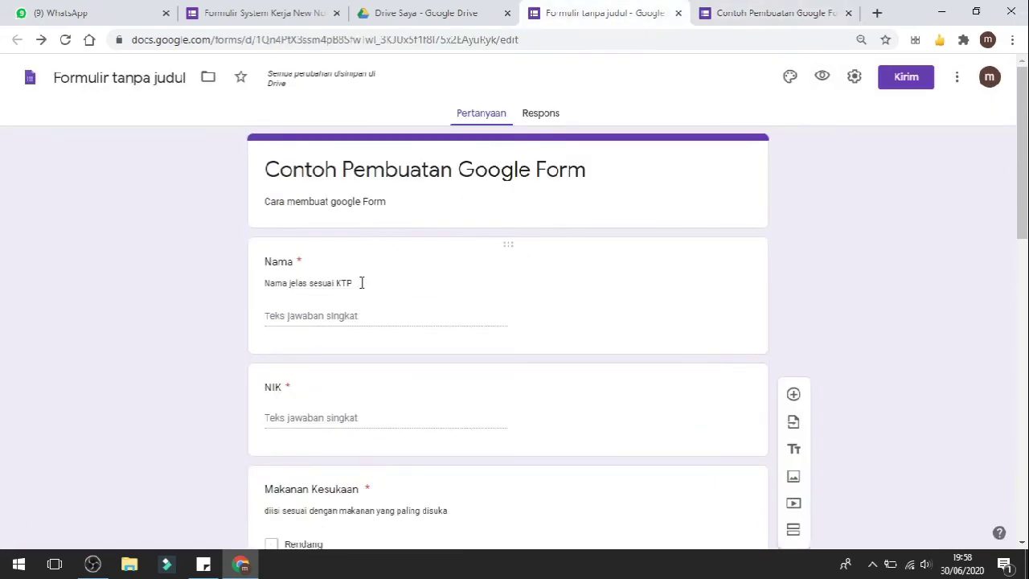
click(806, 9)
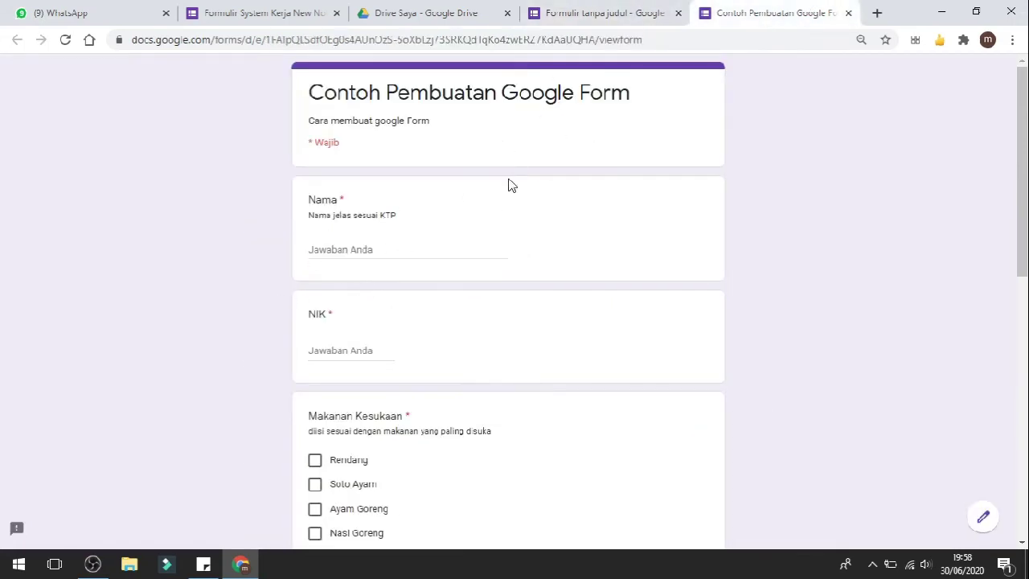
click(613, 8)
scroll(346, 282, down, 1)
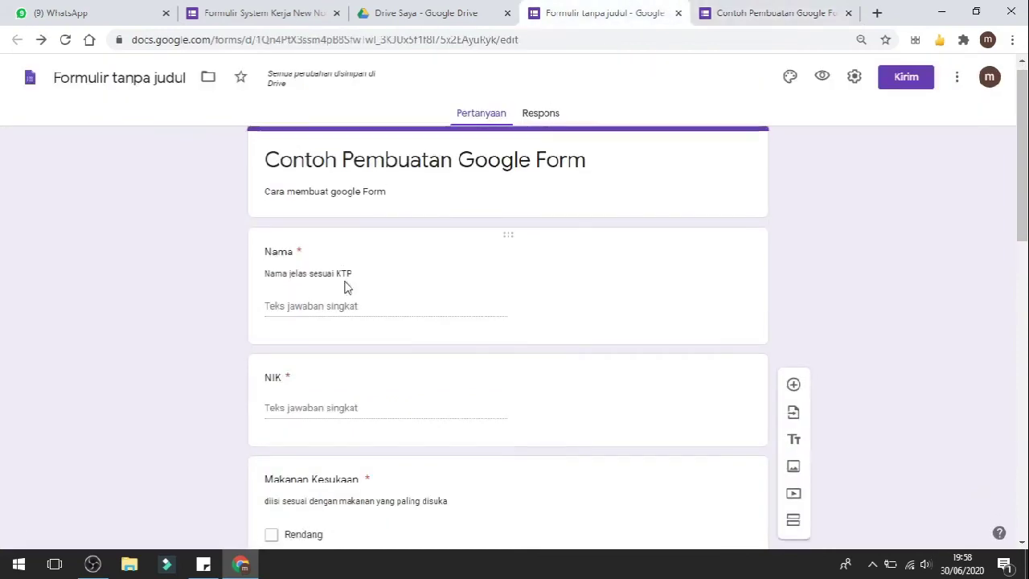
Open the Nama question in the editor, and fill in a respondent's name for it in the form preview
click(338, 246)
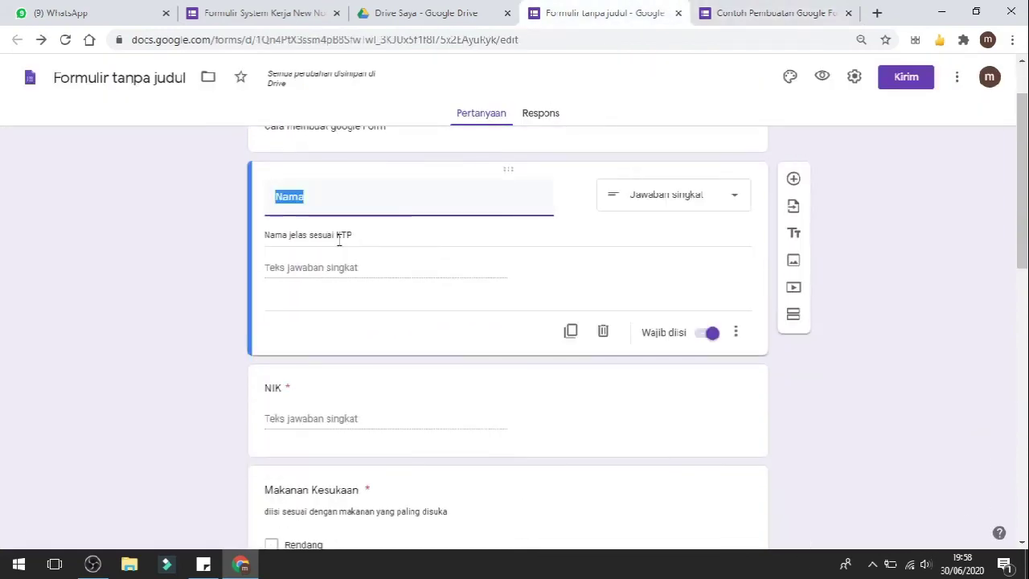
click(780, 10)
click(416, 250)
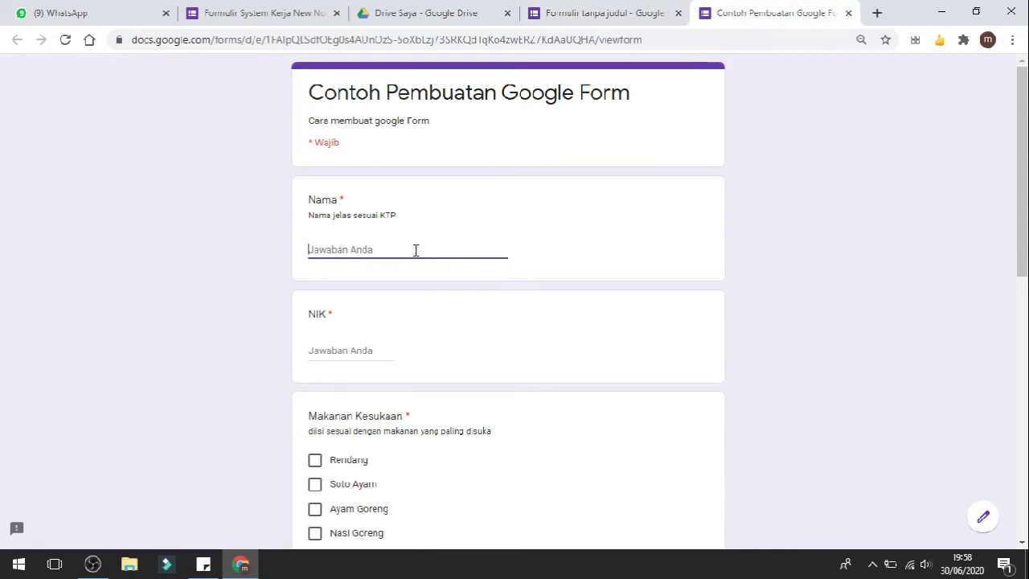
text(udin)
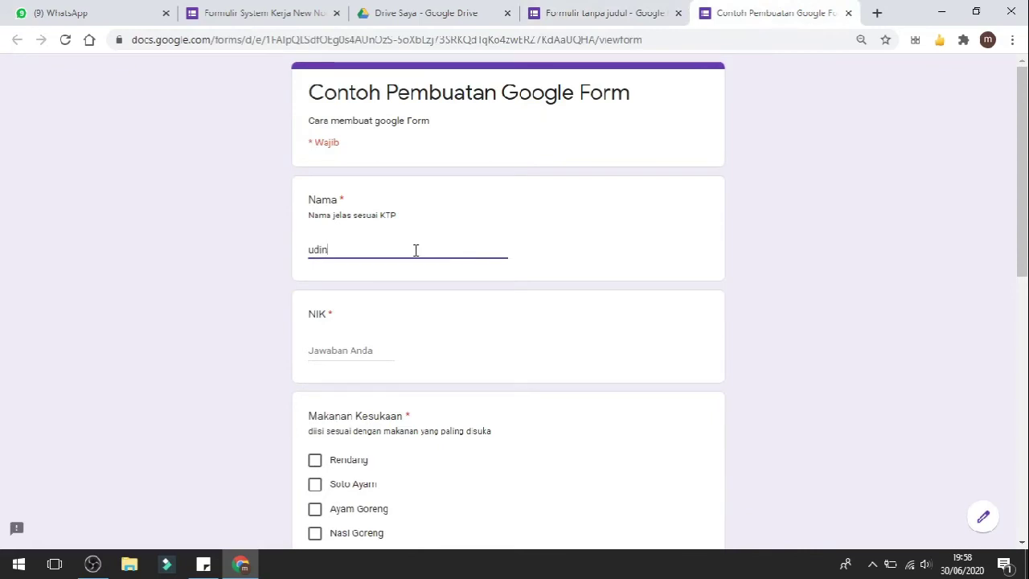
click(234, 271)
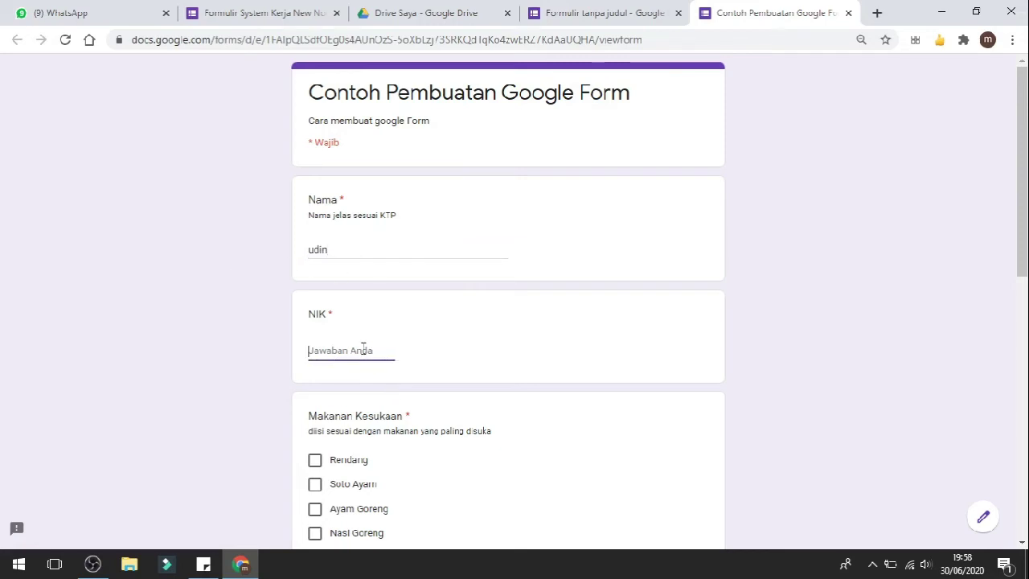
Try letters in the required NIK answer of the preview, and replace them with a numeric ID number
click(470, 464)
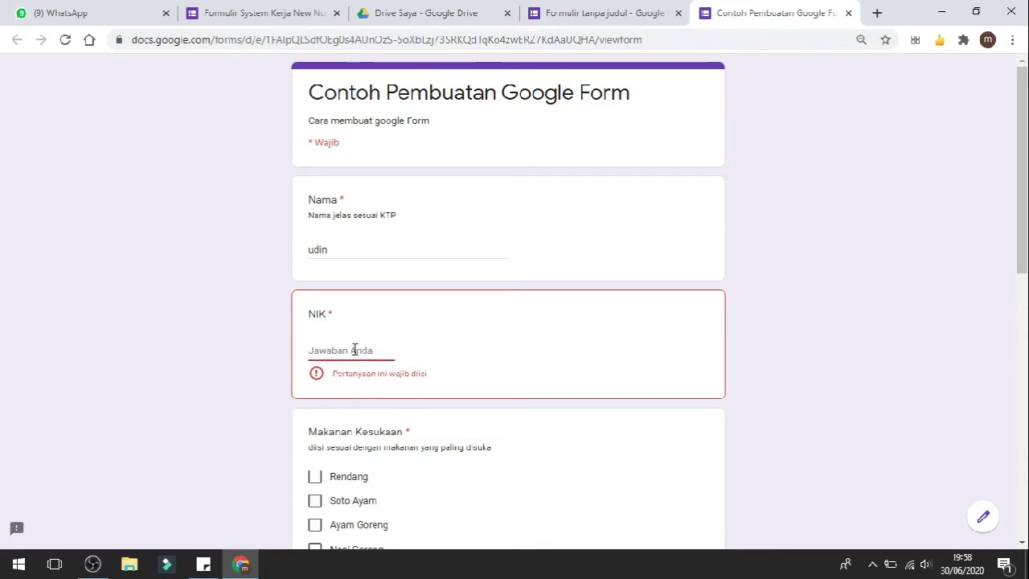
text(u)
text(wasa)
text(dssd)
drag(370, 351, 239, 367)
text(123)
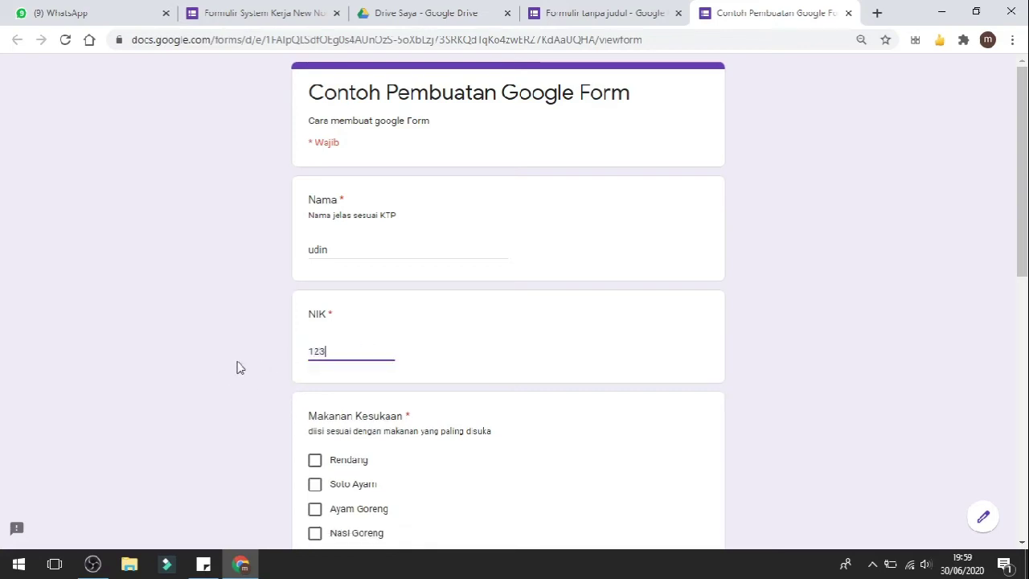
click(177, 333)
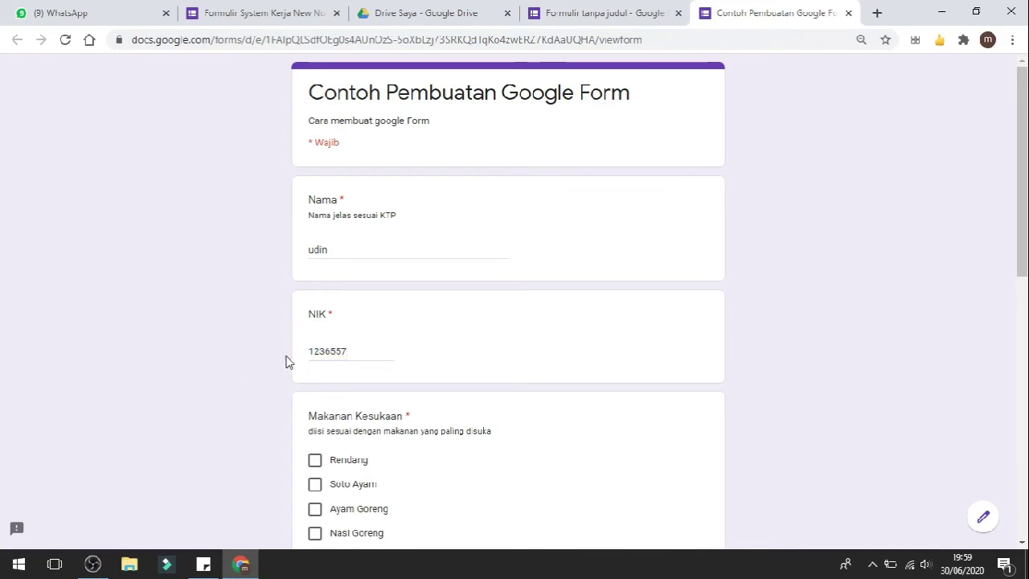
Compare NIK's number validation in the editor with the preview, and examine the answer type of Makanan Kesukaan
scroll(287, 361, down, 2)
click(581, 9)
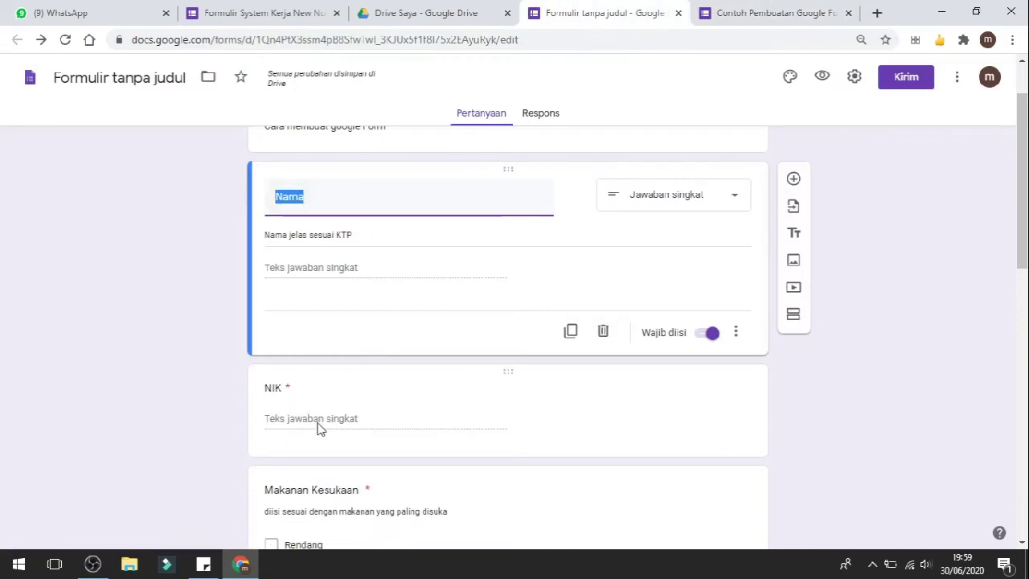
click(367, 429)
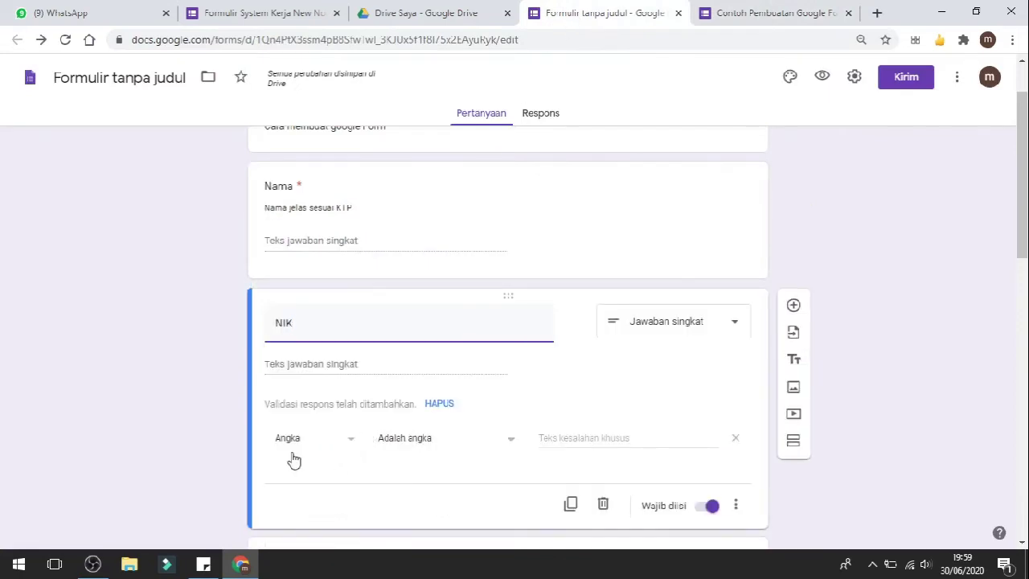
click(784, 12)
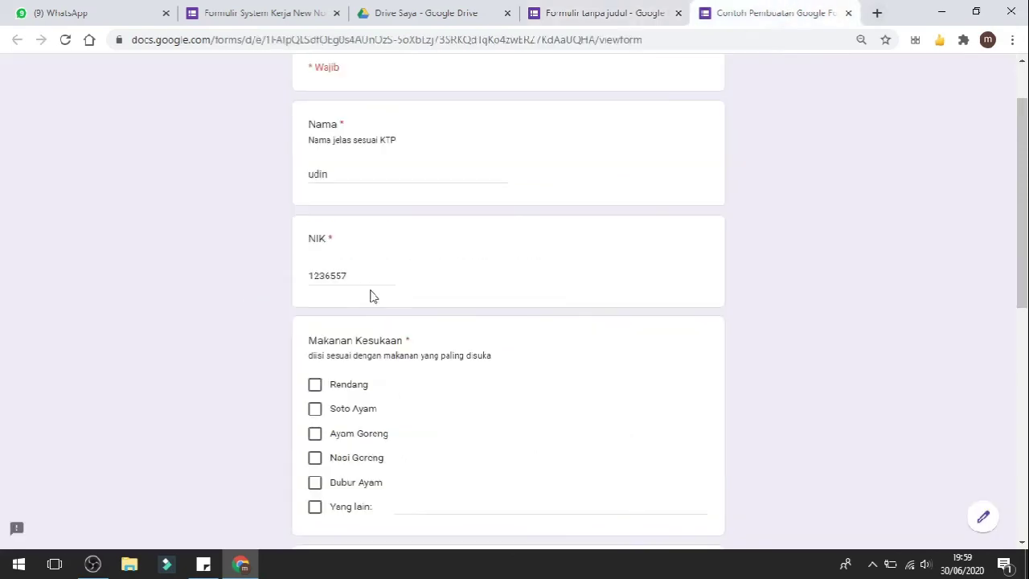
scroll(214, 301, down, 2)
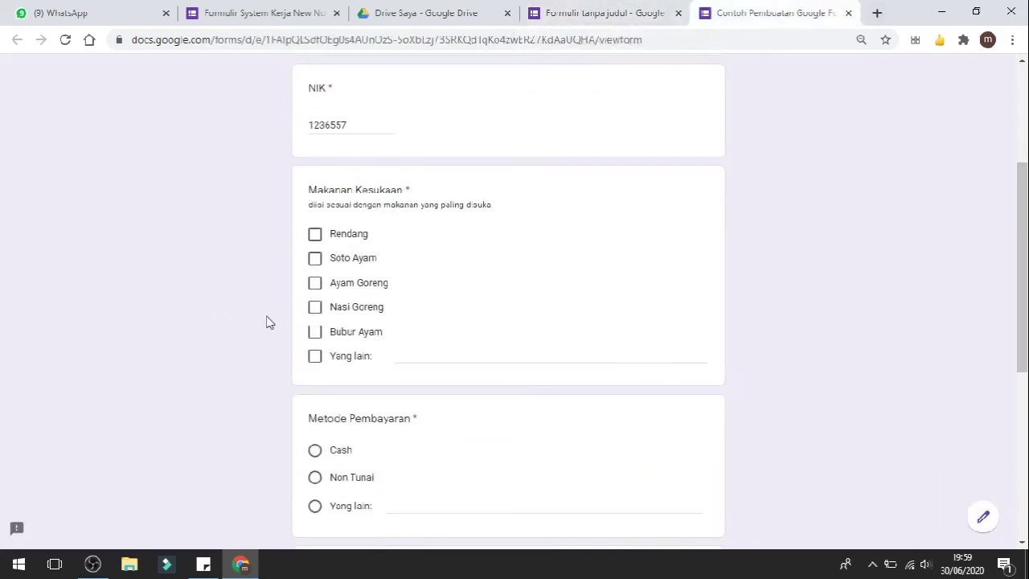
click(619, 14)
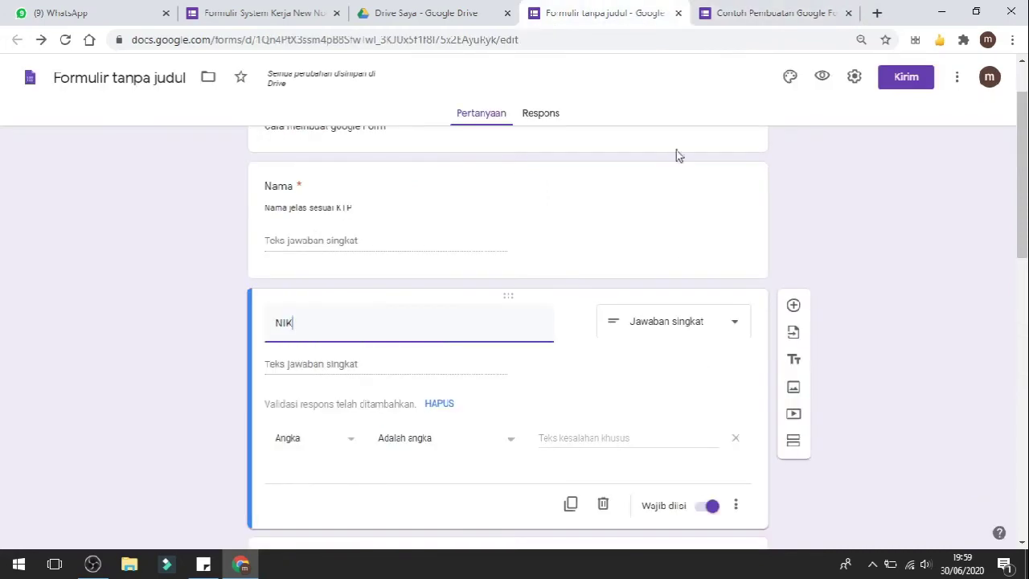
scroll(673, 288, down, 3)
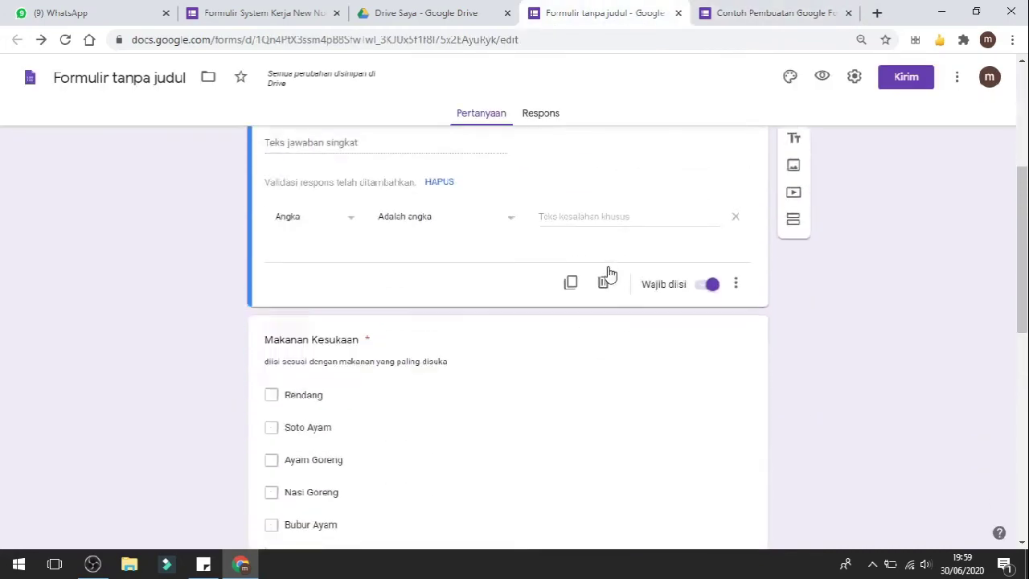
click(615, 388)
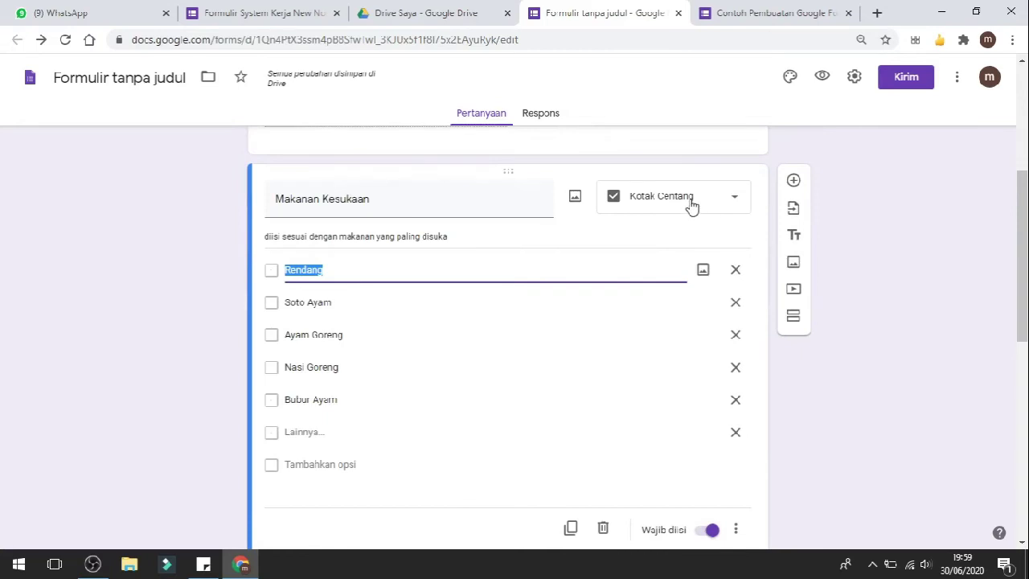
Tick every Makanan Kesukaan option in the preview and enter "soto sapi" as the Yang lain answer
click(712, 13)
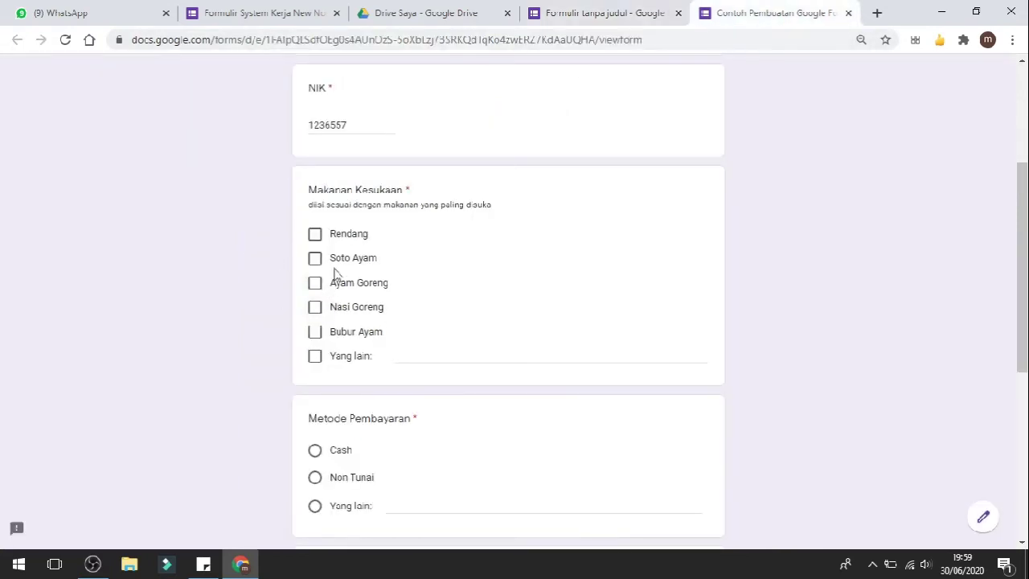
click(315, 234)
click(315, 259)
click(315, 285)
click(314, 332)
click(318, 311)
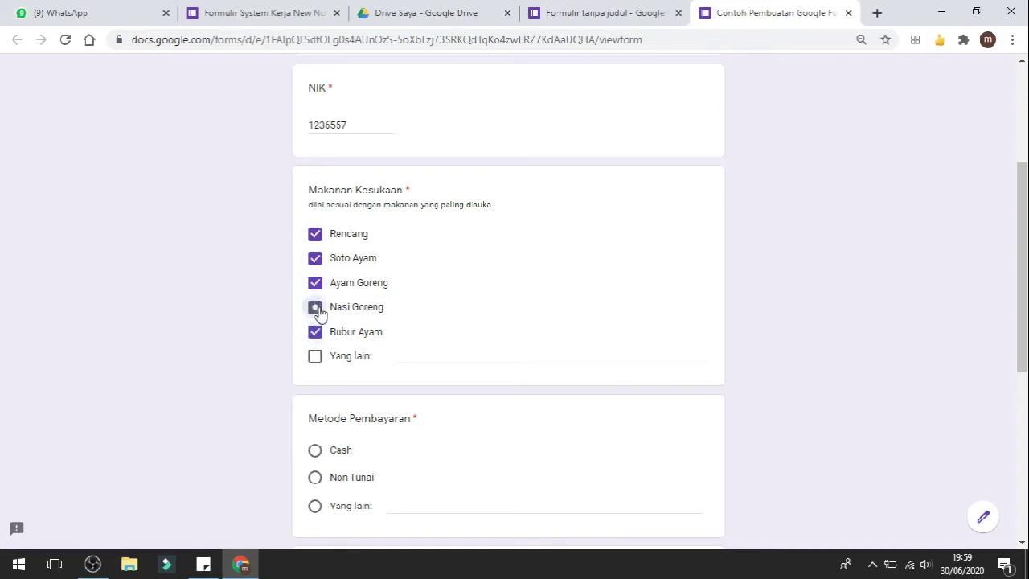
click(318, 356)
text(dwdwdwd)
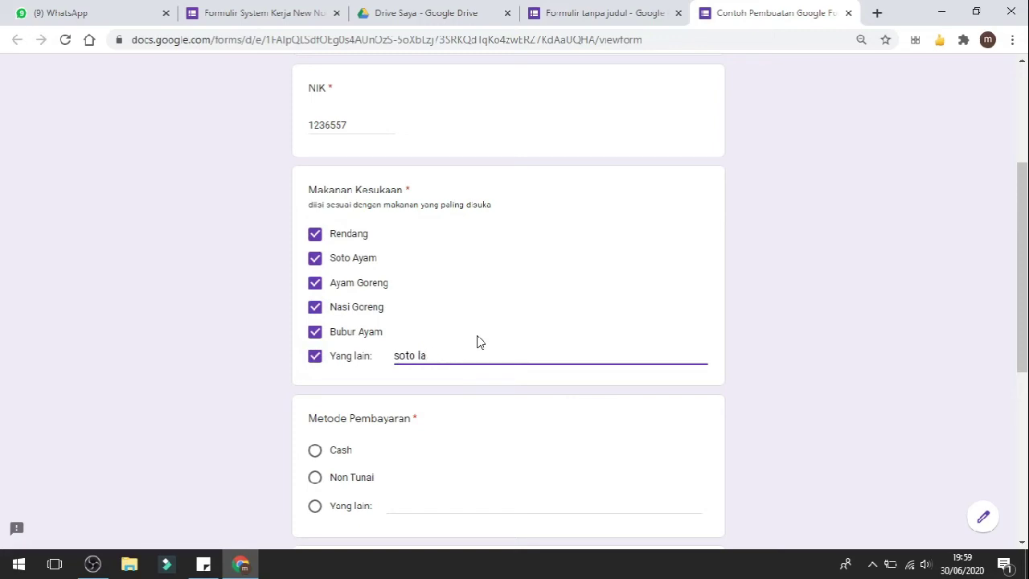
click(91, 276)
Try Cash, Non Tunai and Yang lain under Metode Pembayaran in the preview, ending with Cash selected
scroll(144, 322, down, 2)
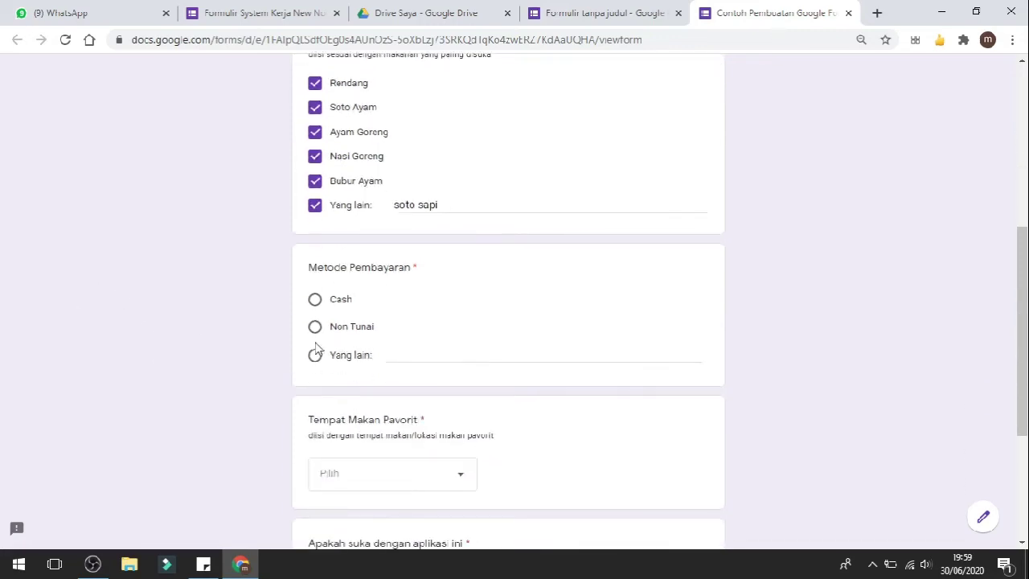
click(316, 299)
click(314, 326)
click(315, 355)
click(317, 304)
Change the answer type of the Metode Pembayaran question to Drop-down in the editor
click(599, 13)
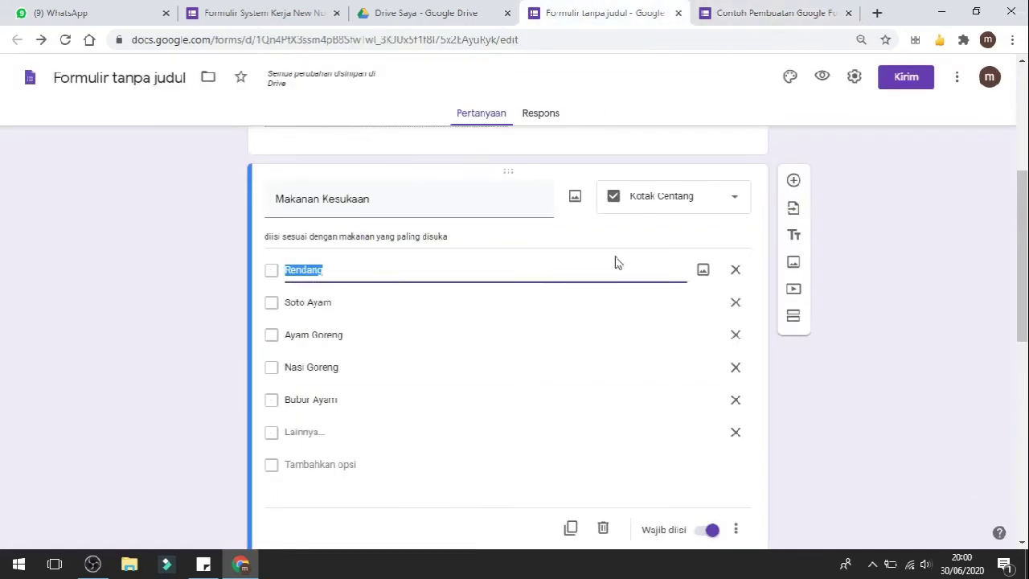
scroll(416, 368, down, 2)
scroll(66, 313, down, 2)
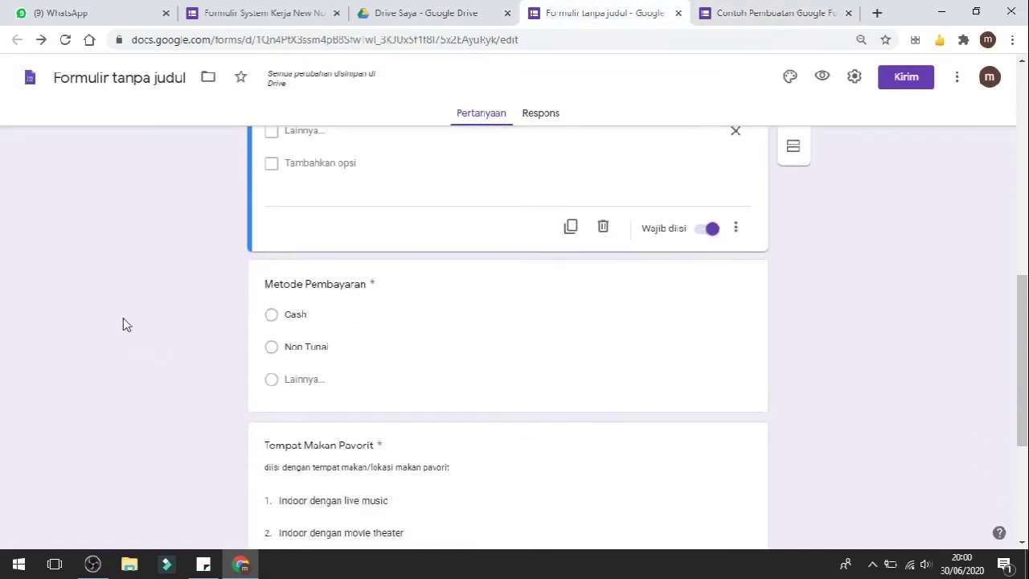
click(427, 338)
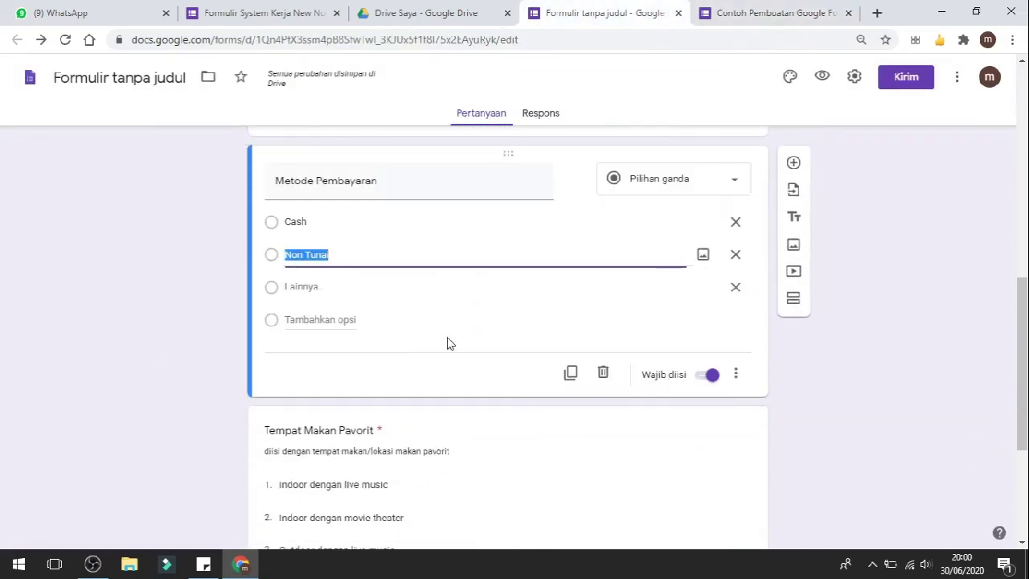
click(718, 190)
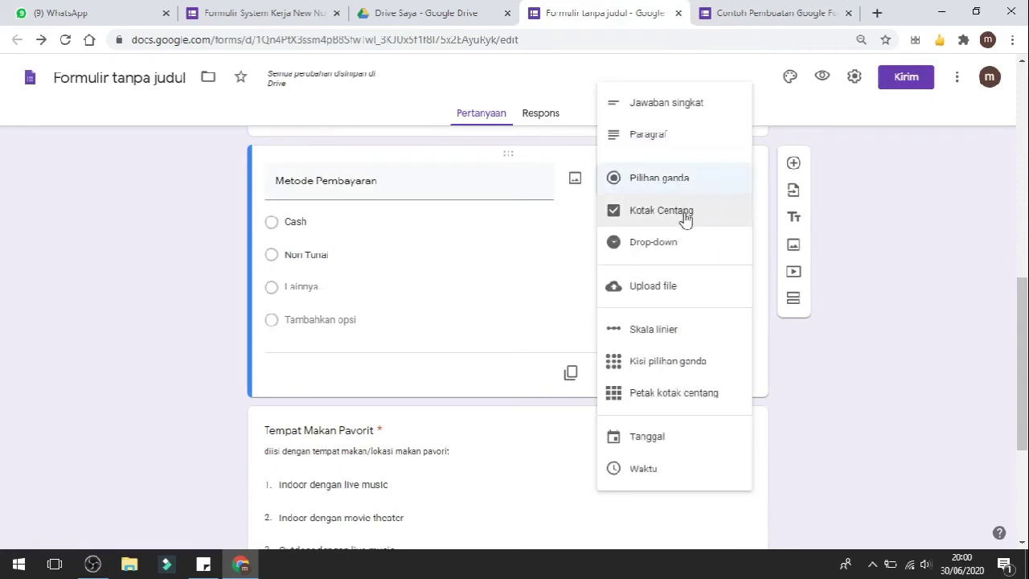
click(676, 244)
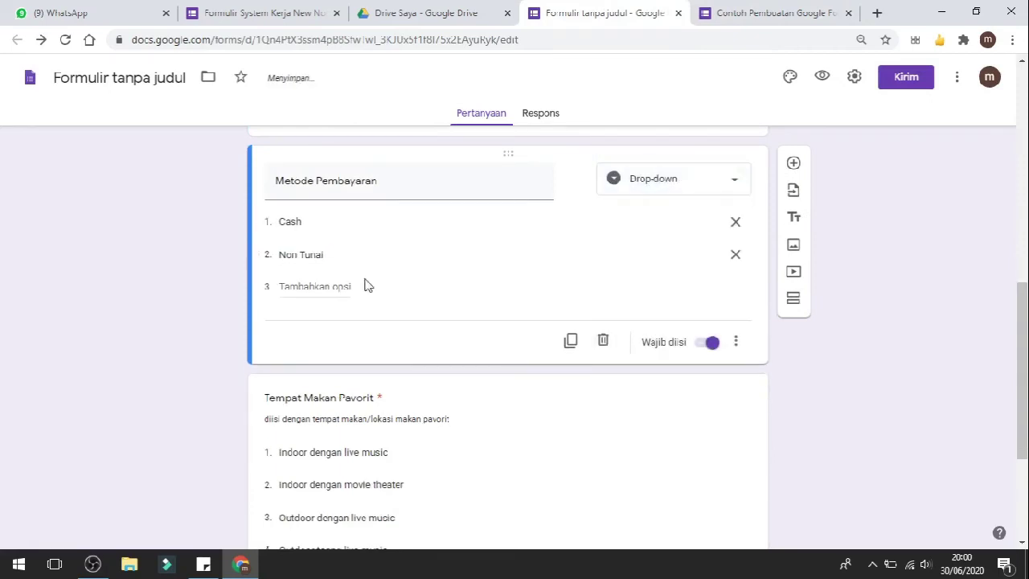
Reload the form preview and view the Metode Pembayaran drop-down choices without selecting one
click(820, 10)
click(602, 12)
click(813, 10)
click(730, 40)
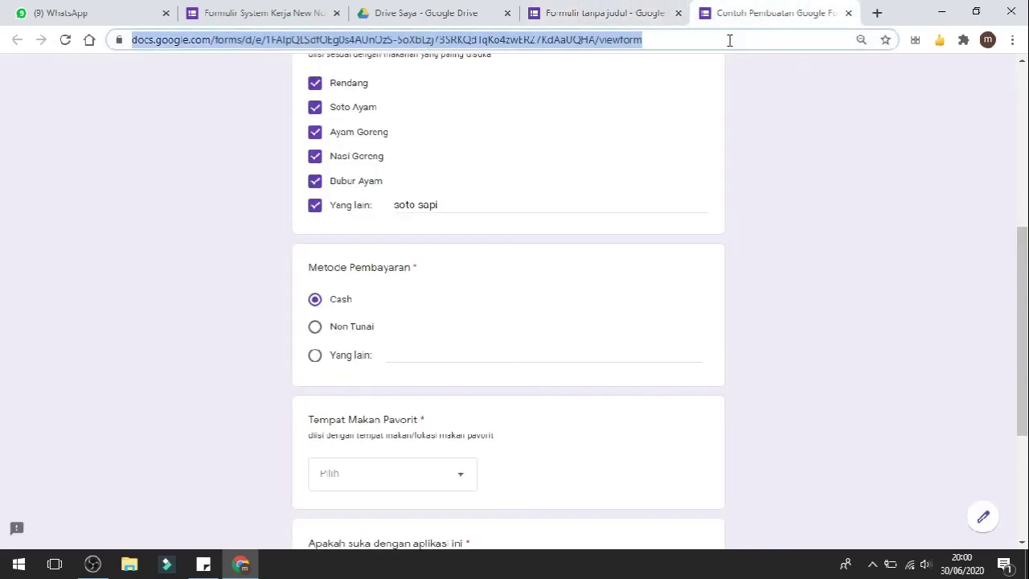
key(Return)
click(585, 128)
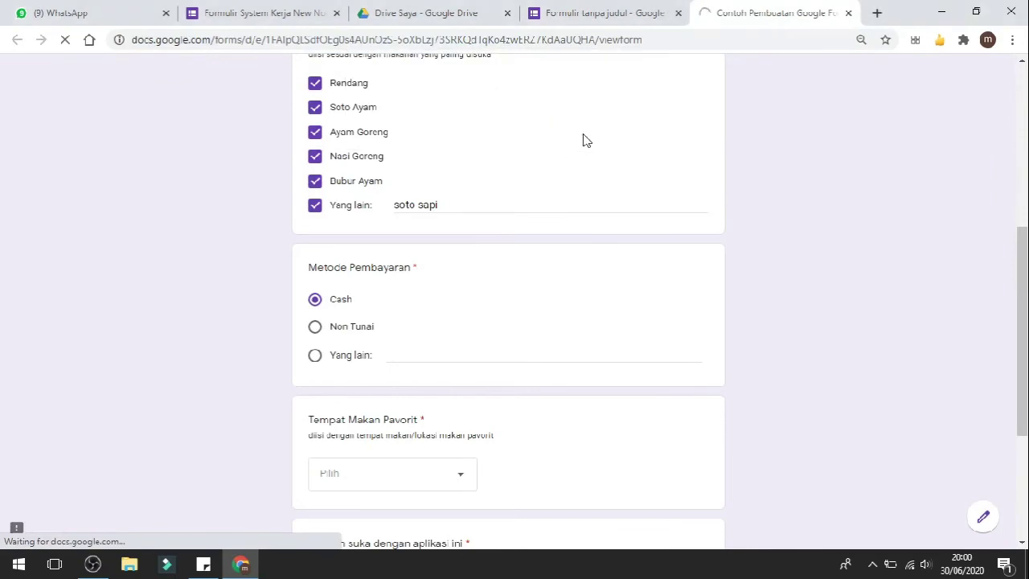
click(400, 318)
click(519, 325)
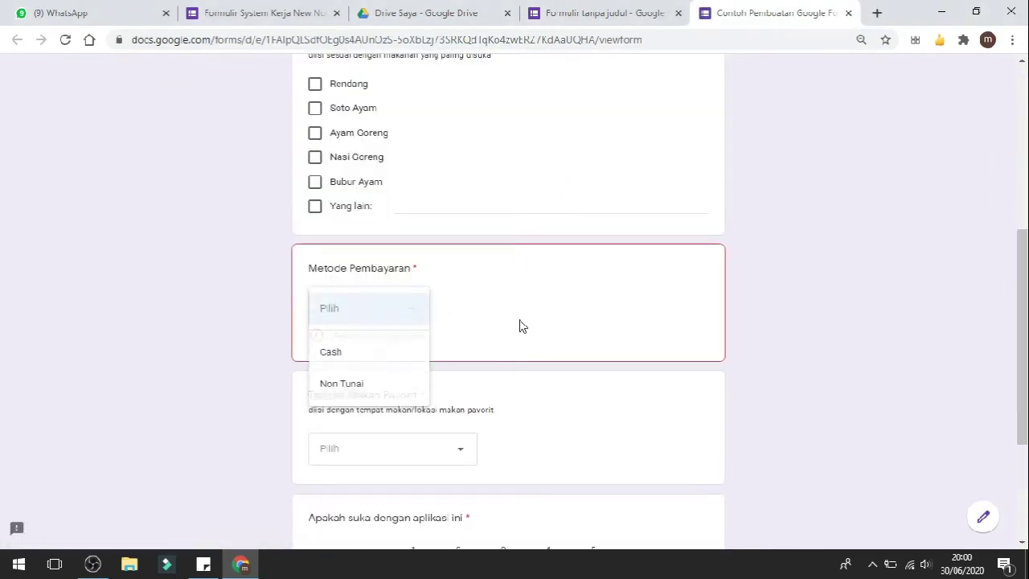
View the drop-down choices of the Tempat Makan Pavorit question in the preview
scroll(185, 335, down, 2)
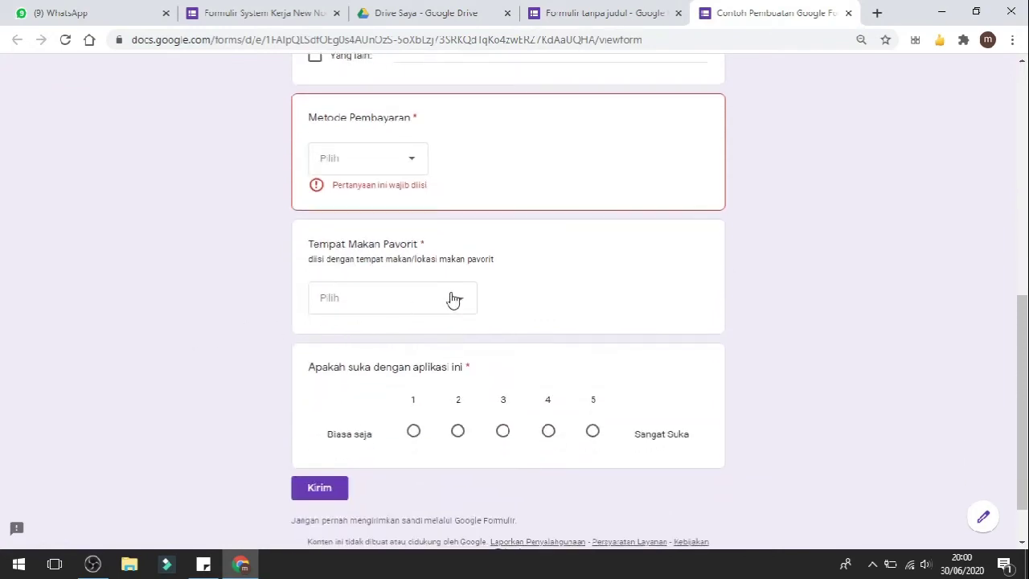
click(453, 300)
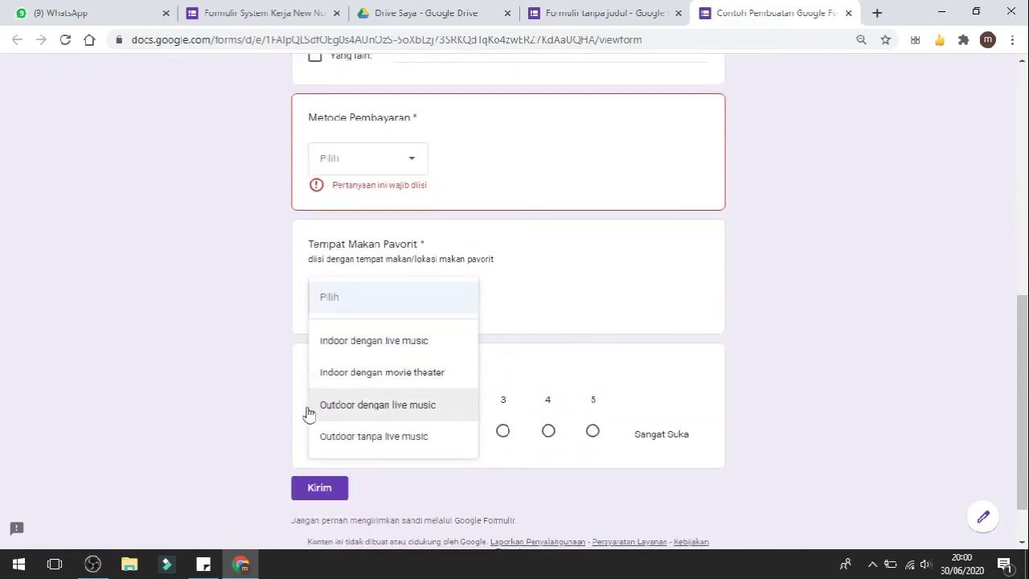
scroll(89, 229, up, 4)
scroll(94, 223, down, 2)
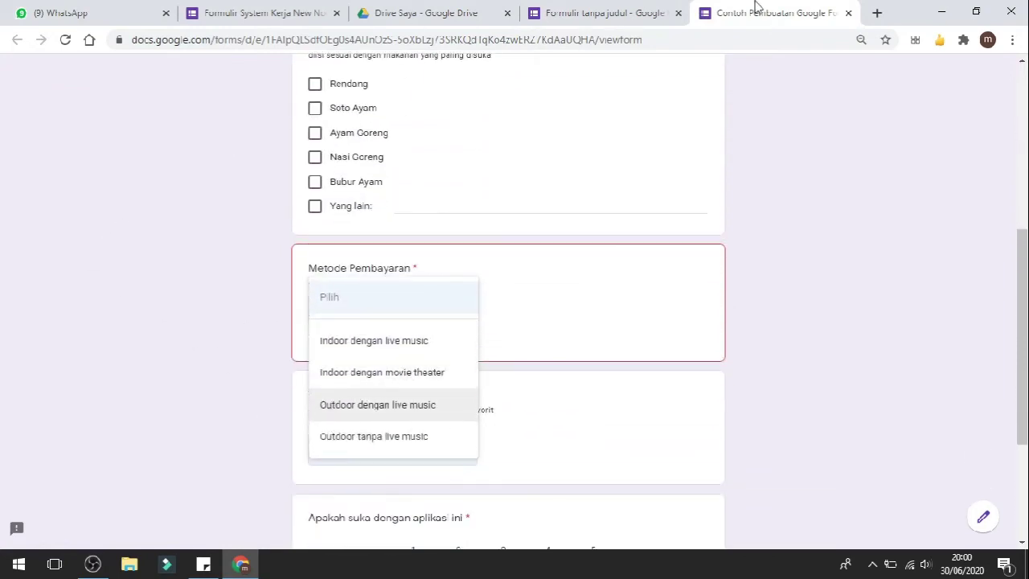
Set the answer type of Metode Pembayaran back to Pilihan ganda in the editor
click(595, 13)
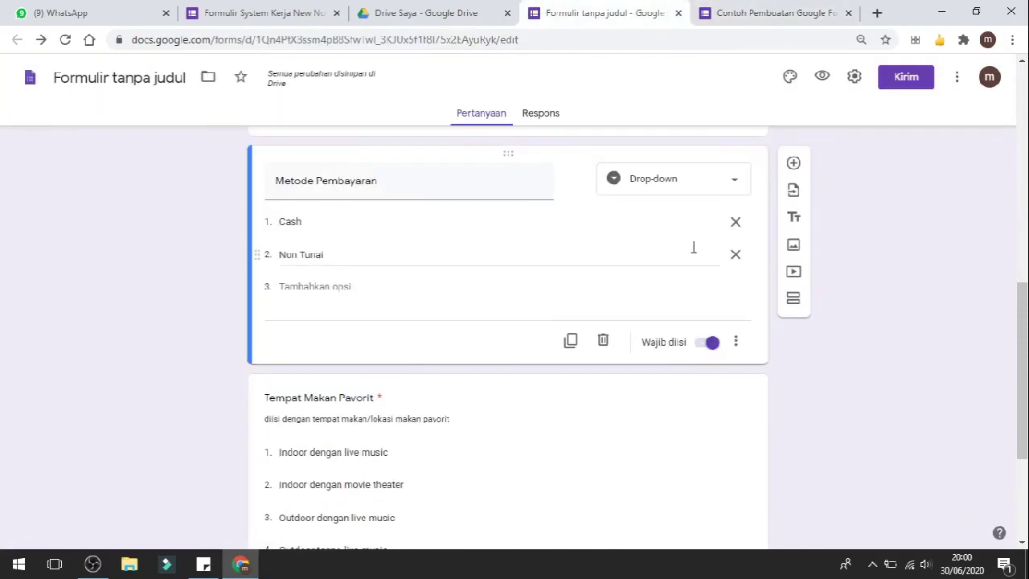
click(730, 190)
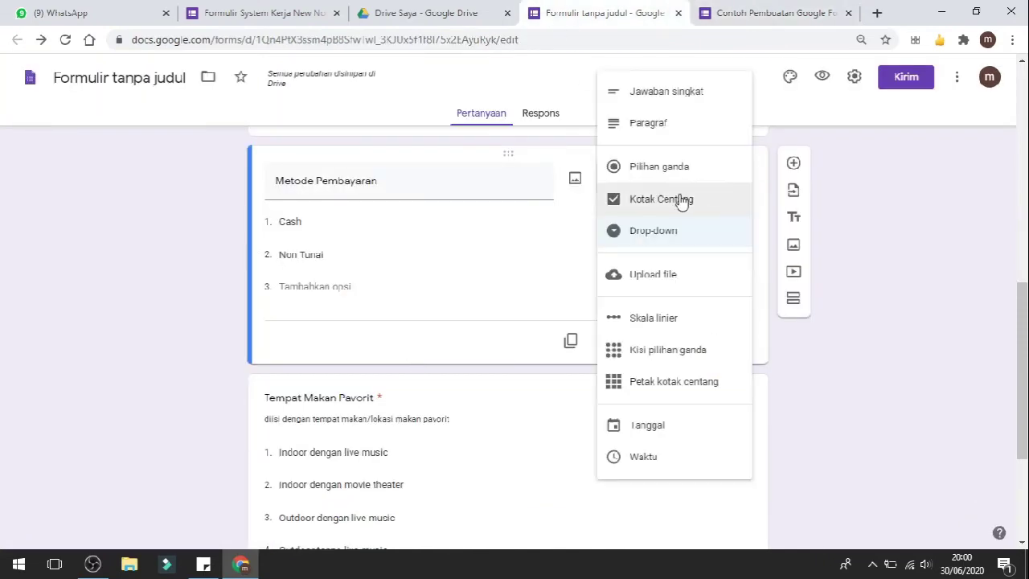
click(656, 169)
Reload the form preview and alternate between Cash and Non Tunai under Metode Pembayaran, ending with Non Tunai selected
click(726, 14)
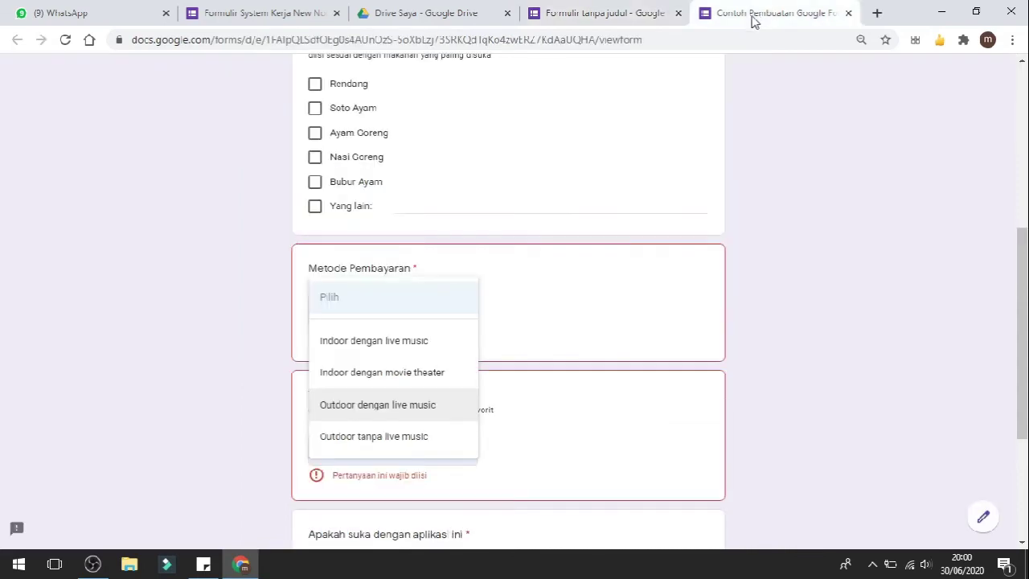
click(684, 40)
key(Return)
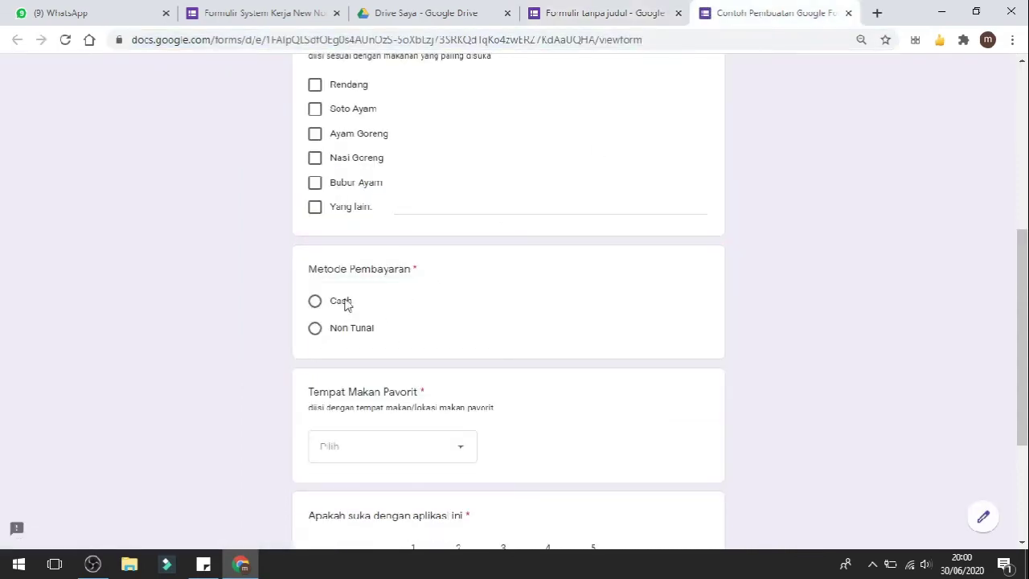
click(315, 301)
click(314, 328)
click(316, 304)
click(315, 304)
click(317, 330)
Check Metode Pembayaran's answer type in the editor, and return to the preview at the Tempat Makan Pavorit question
click(578, 18)
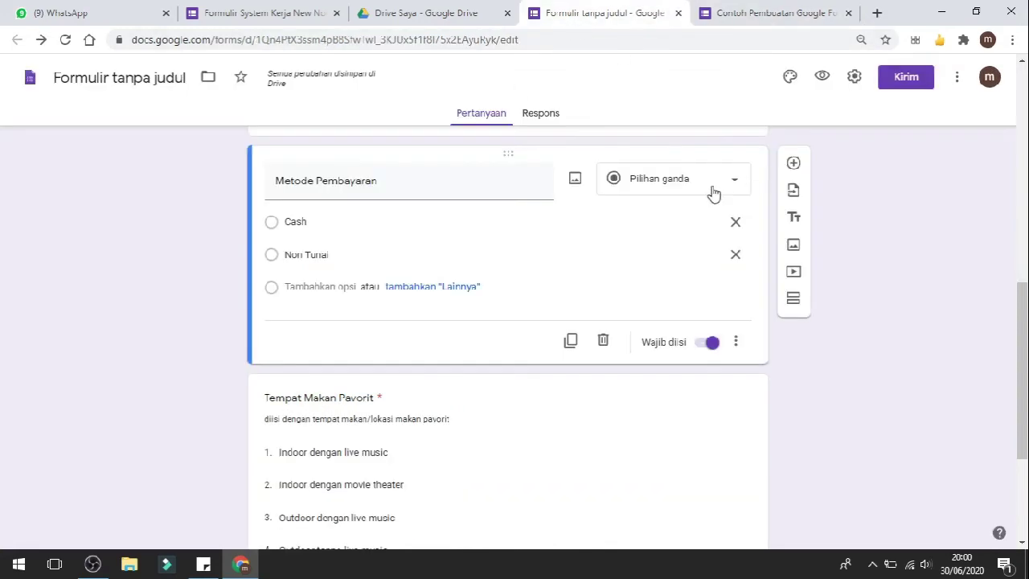
click(788, 13)
scroll(349, 316, down, 3)
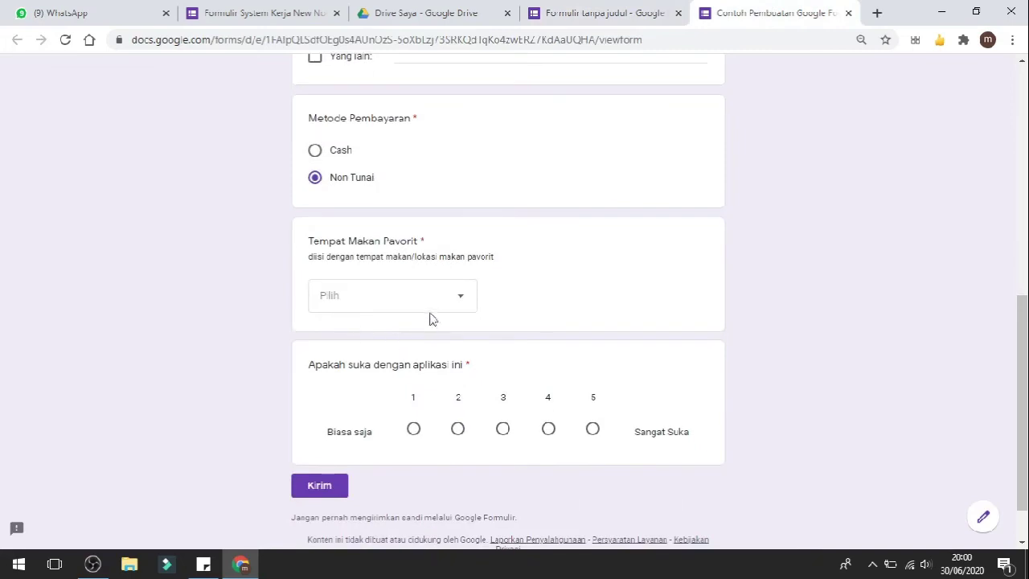
Try different choices in the Tempat Makan Pavorit drop-down of the preview, ending with Outdoor dengan live music selected
click(457, 300)
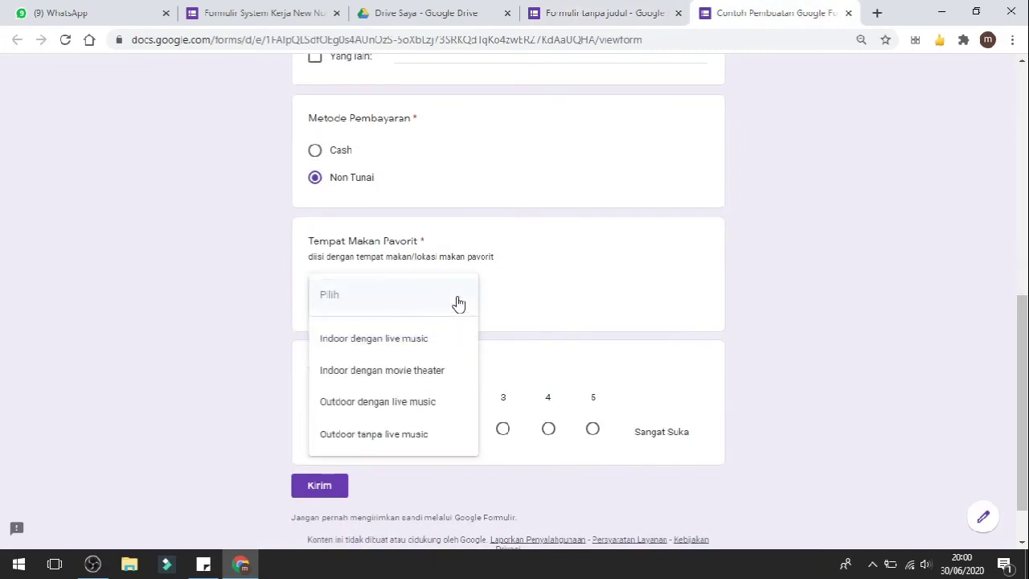
click(424, 341)
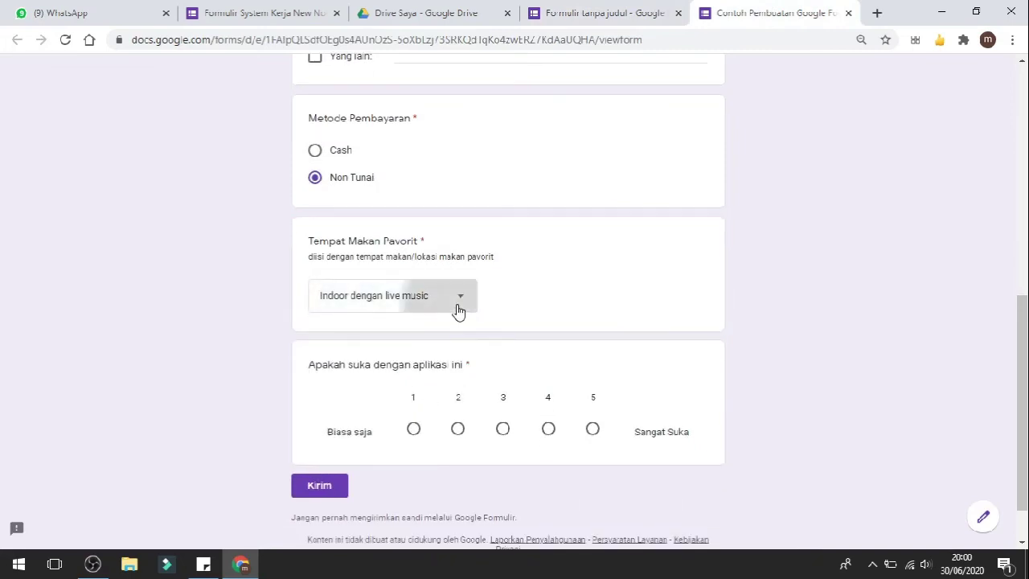
click(456, 310)
click(401, 361)
click(452, 301)
click(53, 297)
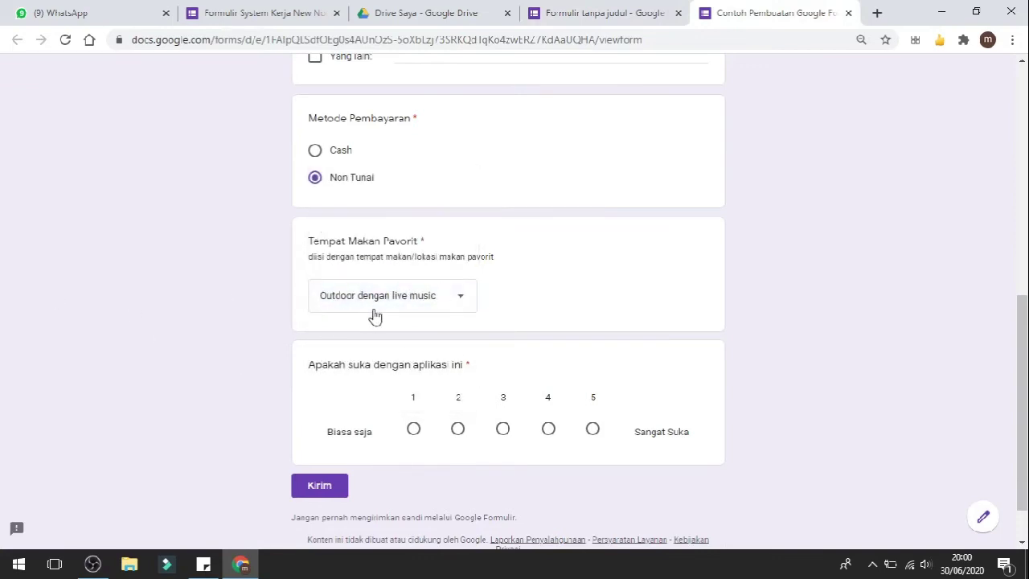
click(453, 302)
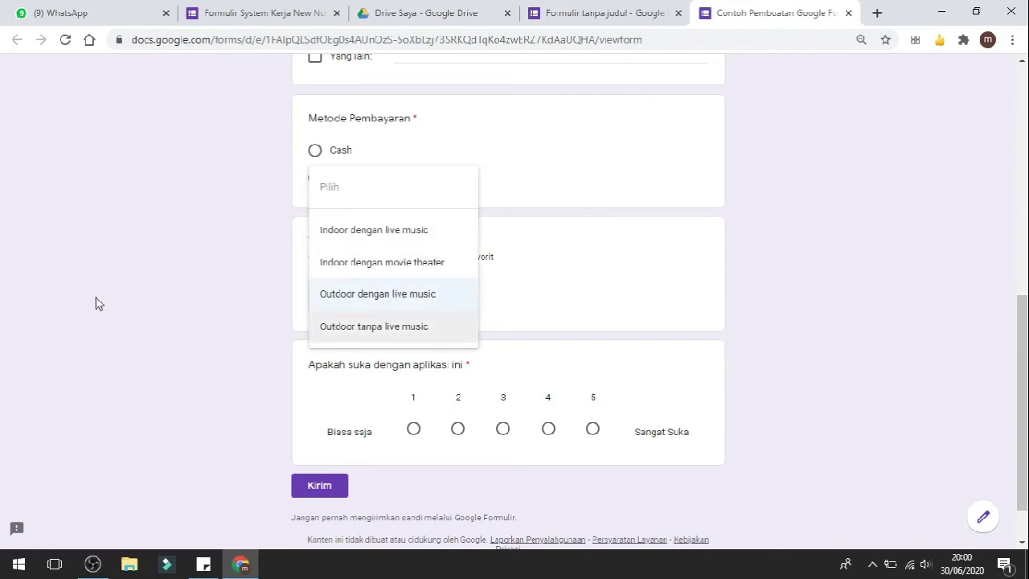
click(95, 300)
click(443, 311)
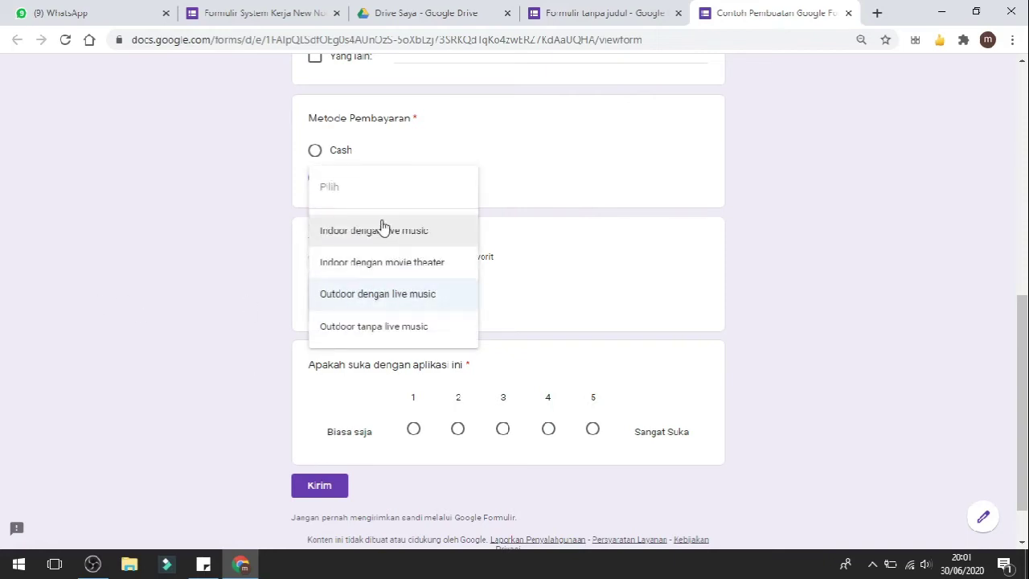
click(67, 318)
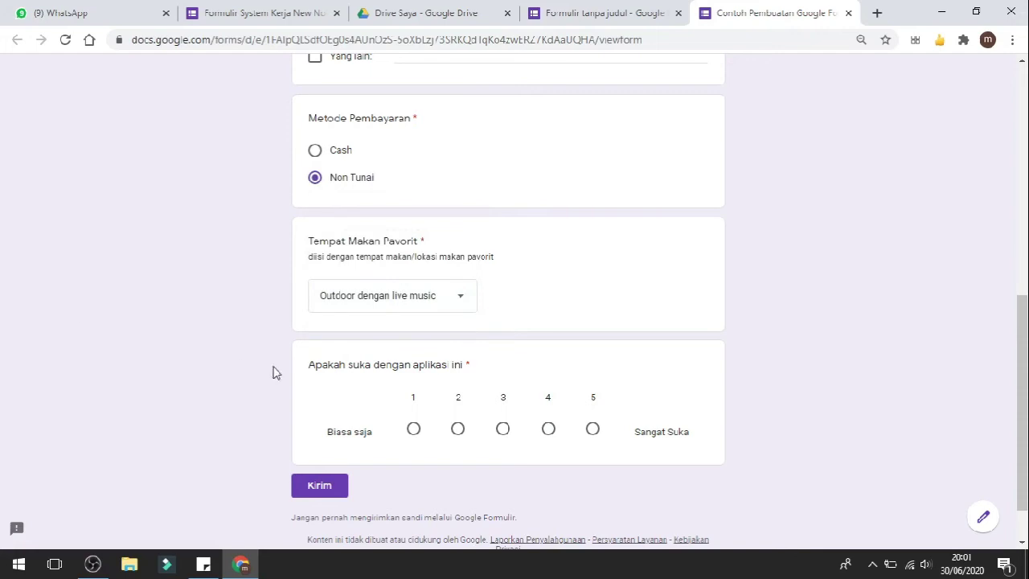
Review the preview's questions and title area, and examine the header image of the Formulir System Kerja New Normal form for comparison
scroll(312, 343, up, 2)
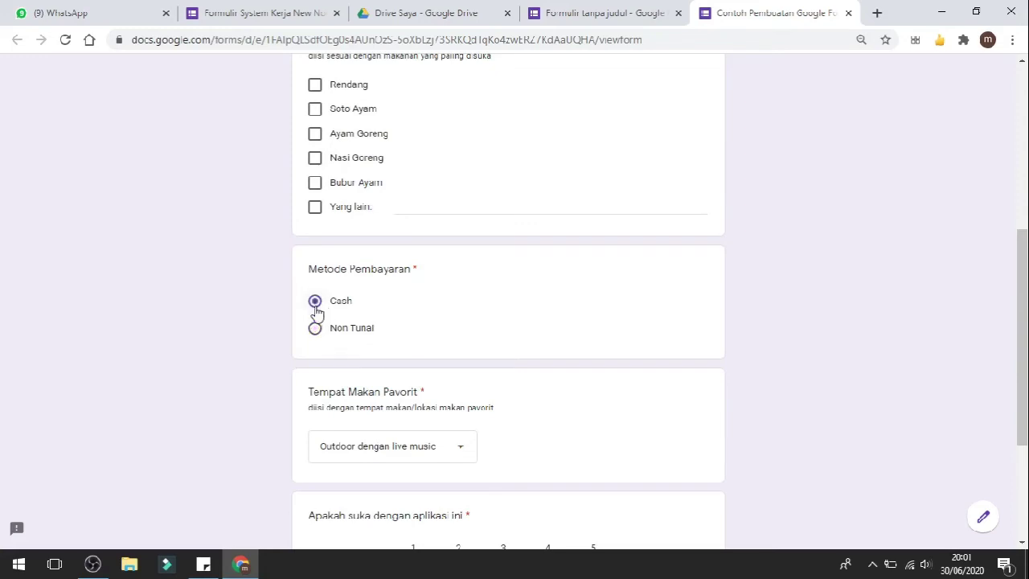
scroll(565, 382, up, 5)
scroll(595, 310, down, 7)
scroll(596, 312, up, 7)
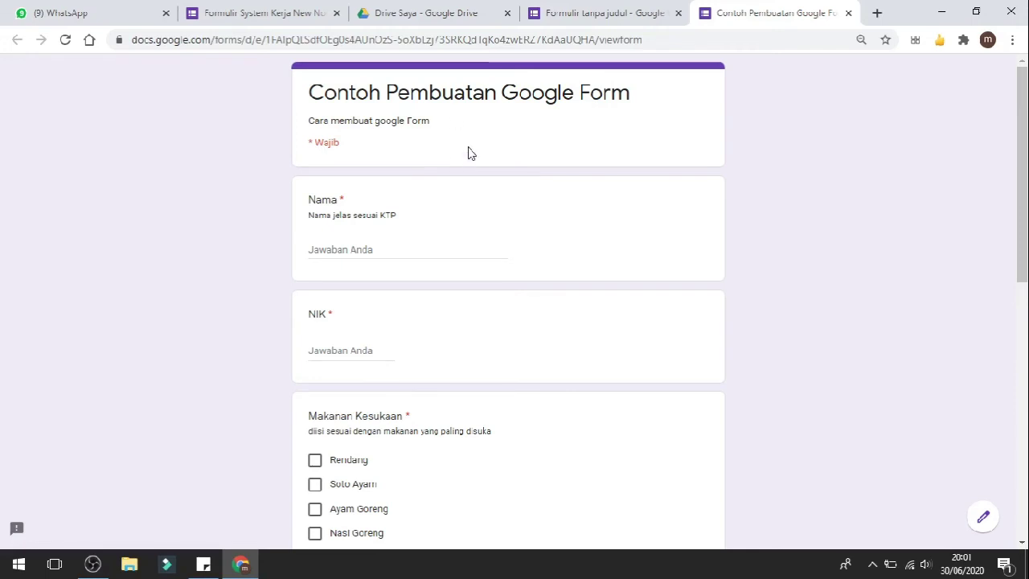
click(441, 6)
click(244, 11)
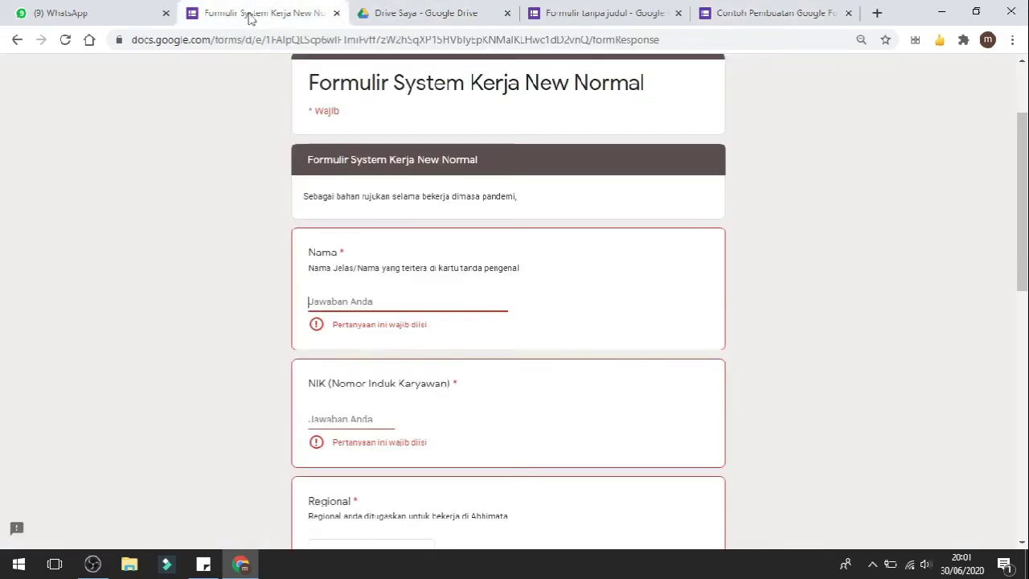
scroll(354, 137, up, 3)
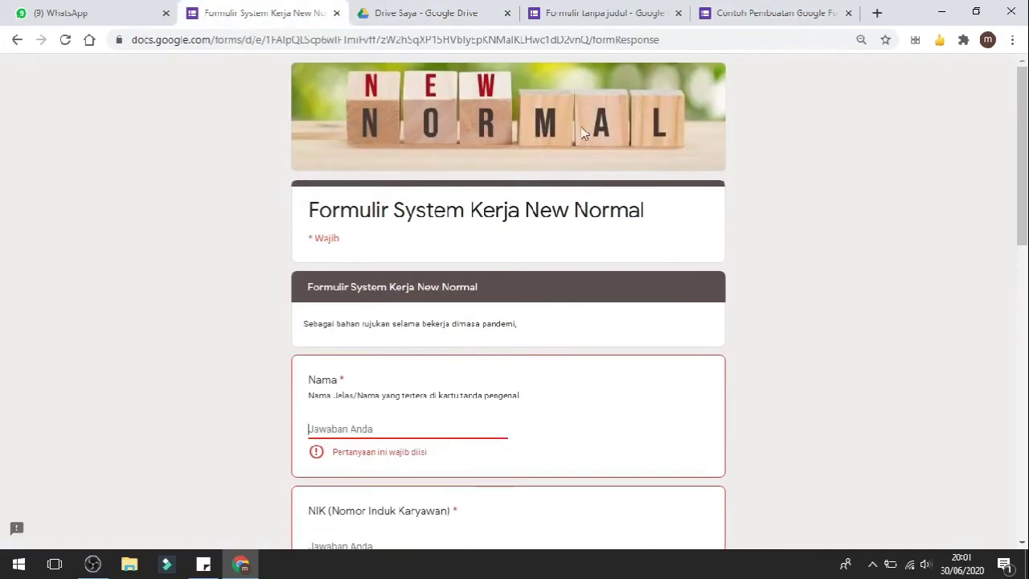
In the form editor, open the theme's header image chooser and examine its upload, photo and theme sources
click(611, 10)
scroll(563, 157, up, 15)
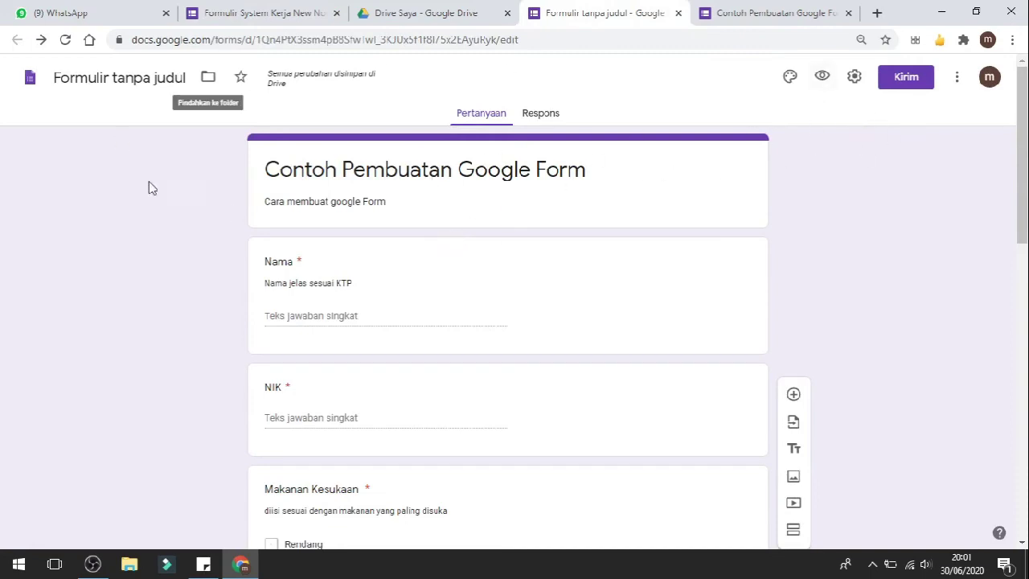
click(790, 77)
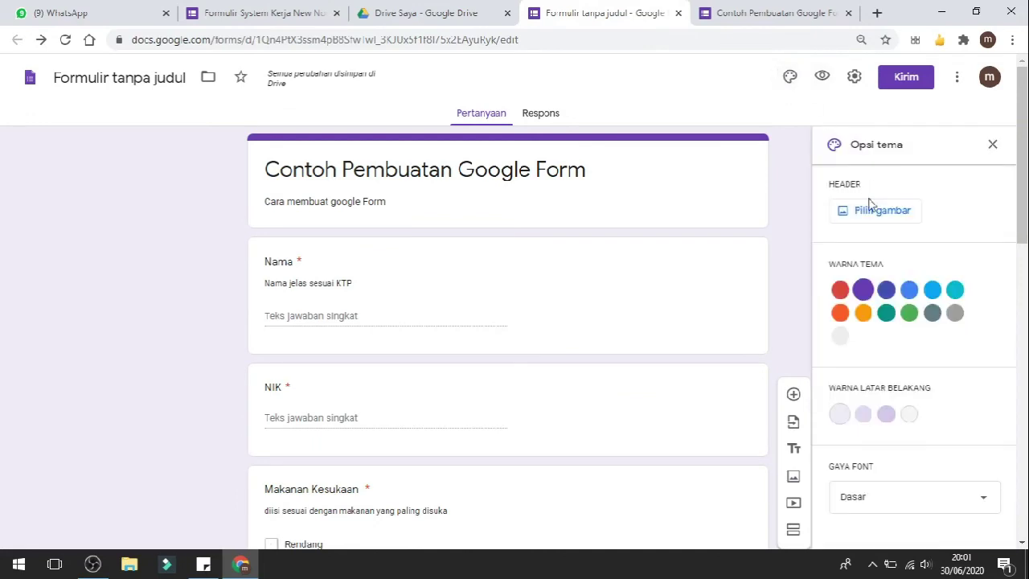
click(874, 214)
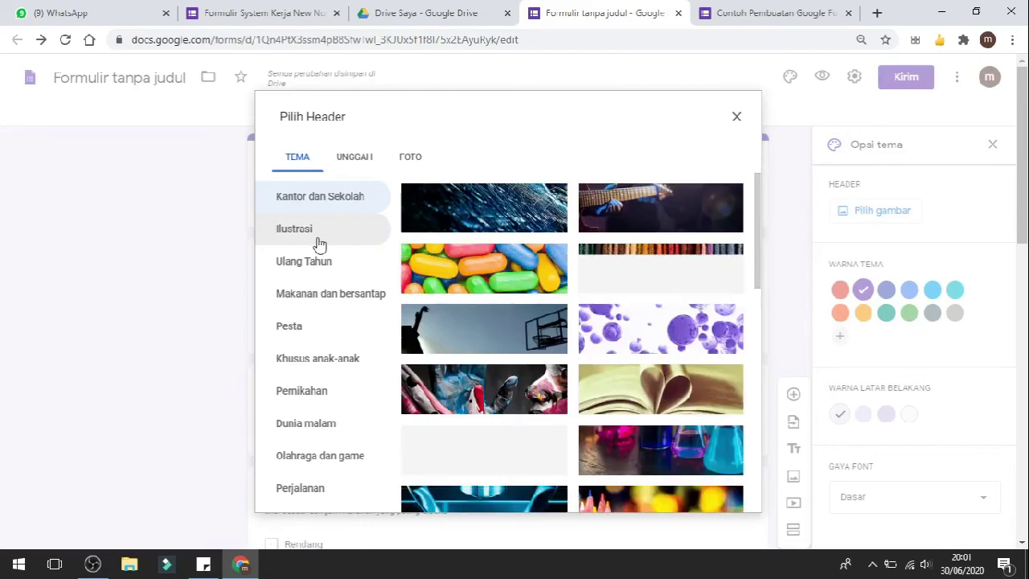
click(352, 165)
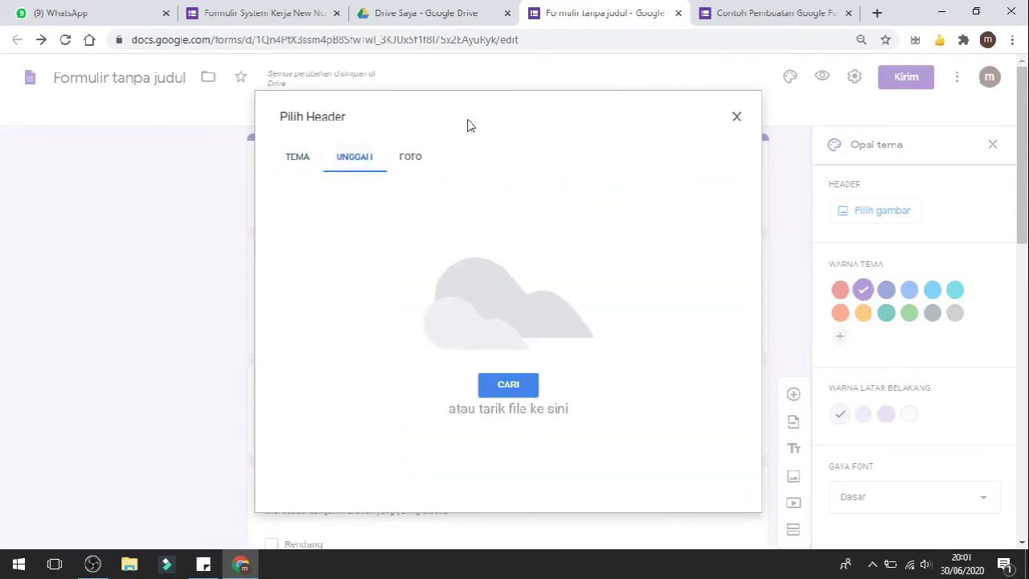
click(406, 161)
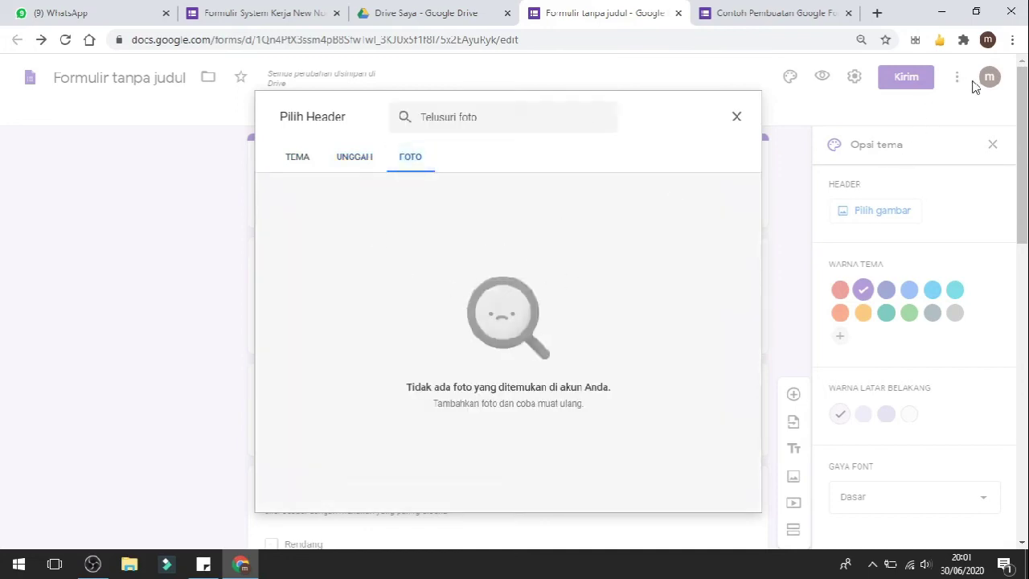
click(346, 167)
click(306, 160)
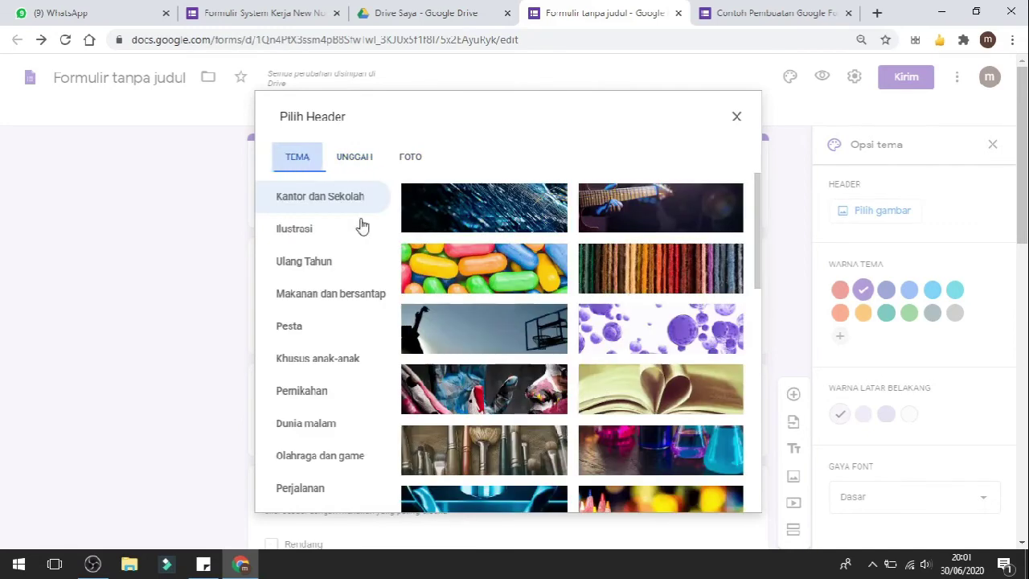
Insert the dark fireworks illustration from the Pesta category as the form header, and set the theme colour to blue
click(306, 328)
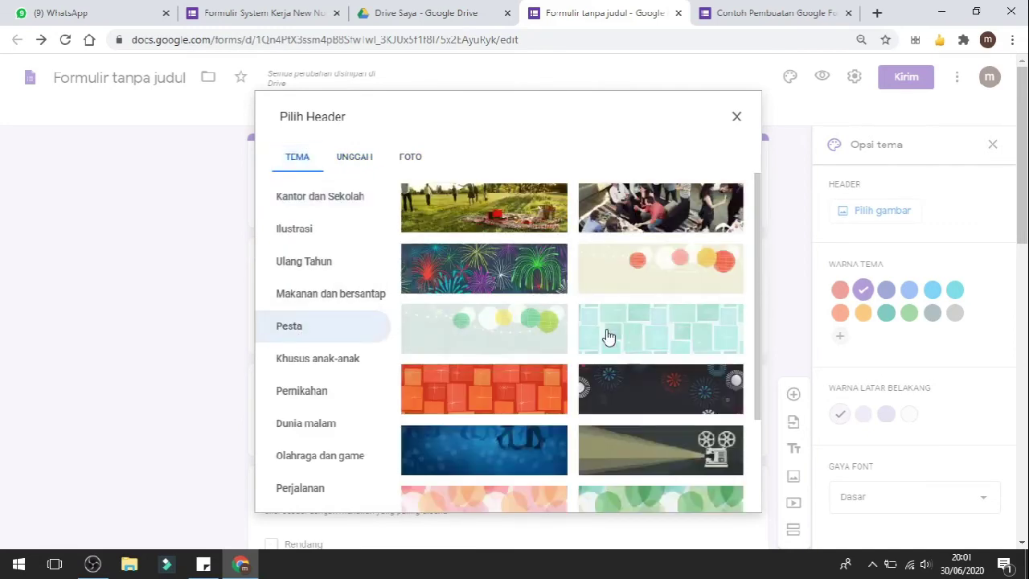
click(666, 410)
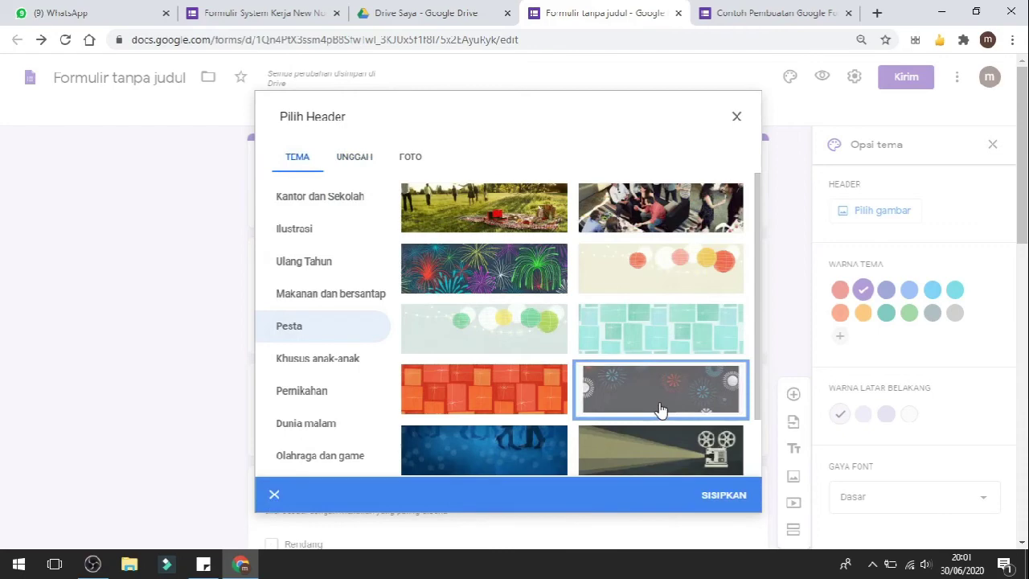
click(721, 505)
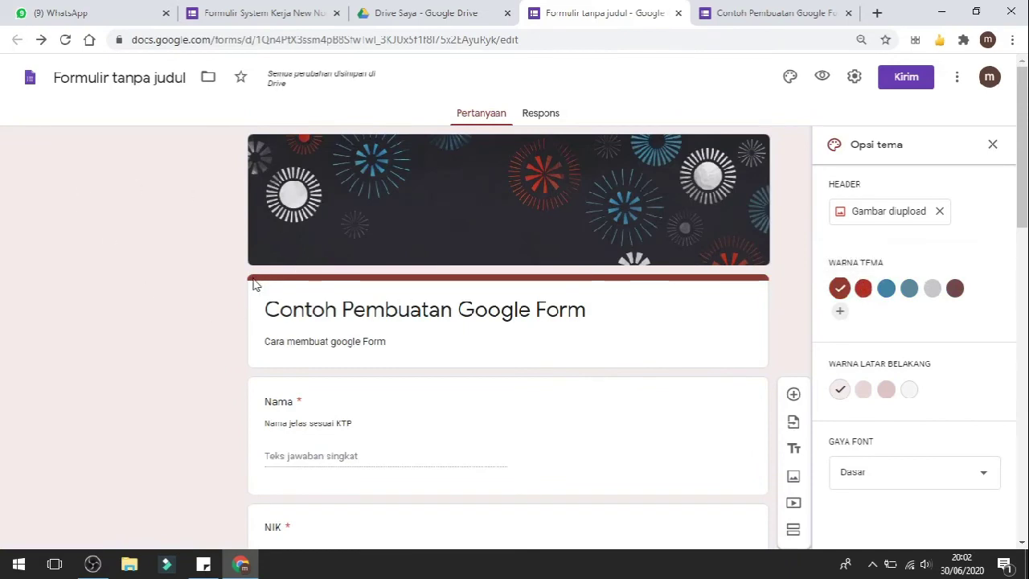
click(887, 290)
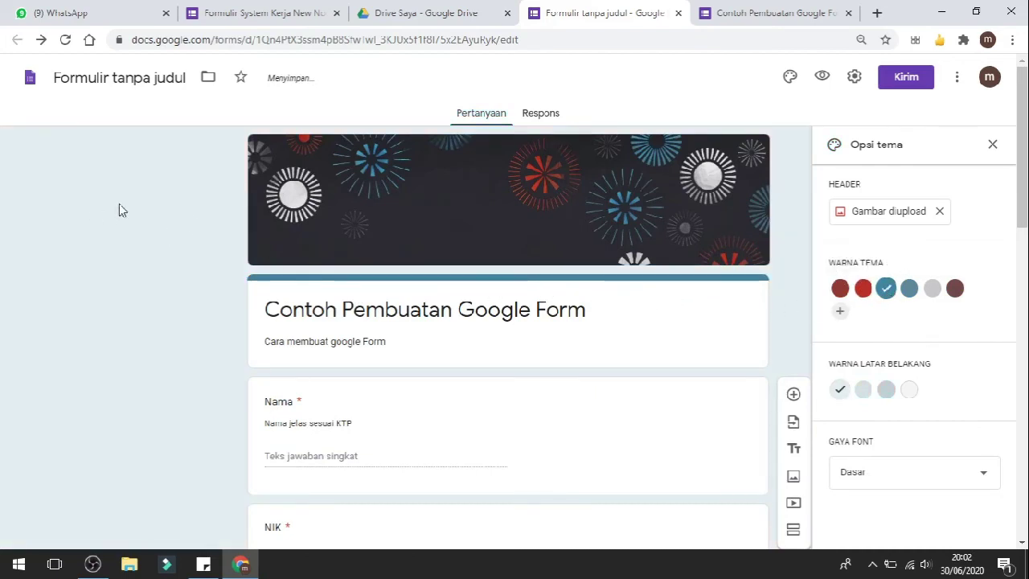
Try the Dekoratif and Formal font styles on the form and check how its text looks
scroll(787, 402, down, 1)
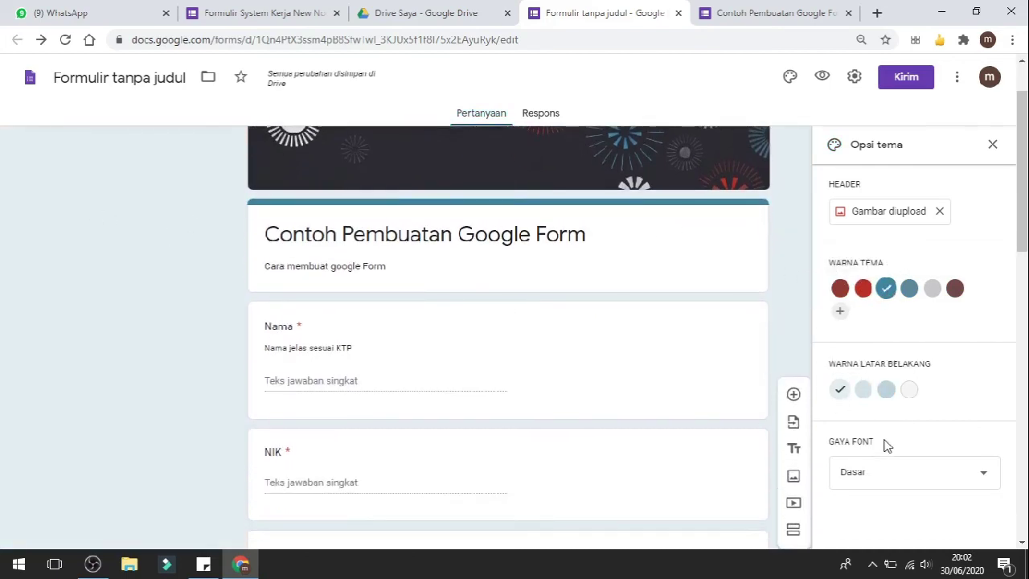
click(935, 476)
click(882, 472)
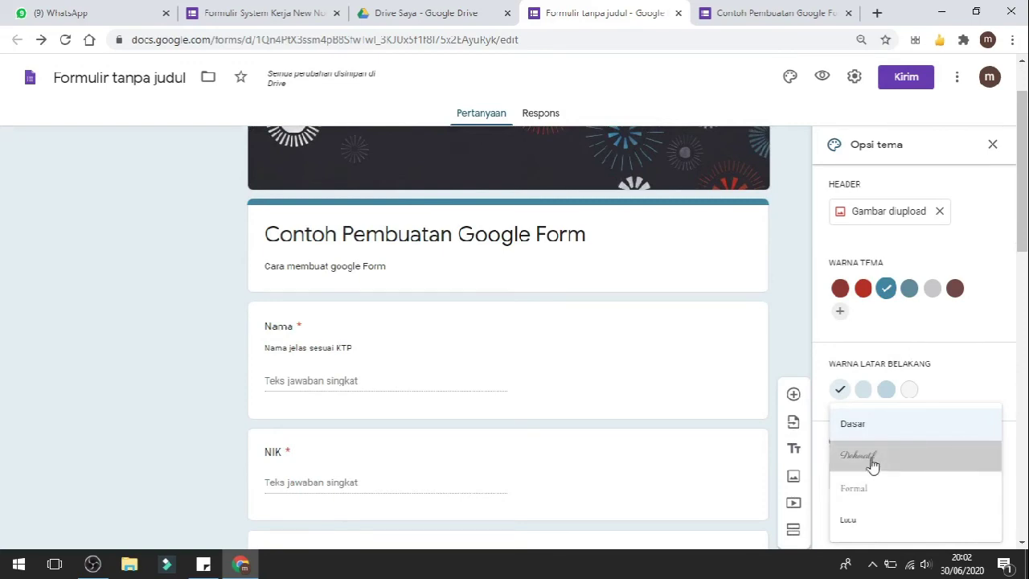
click(900, 481)
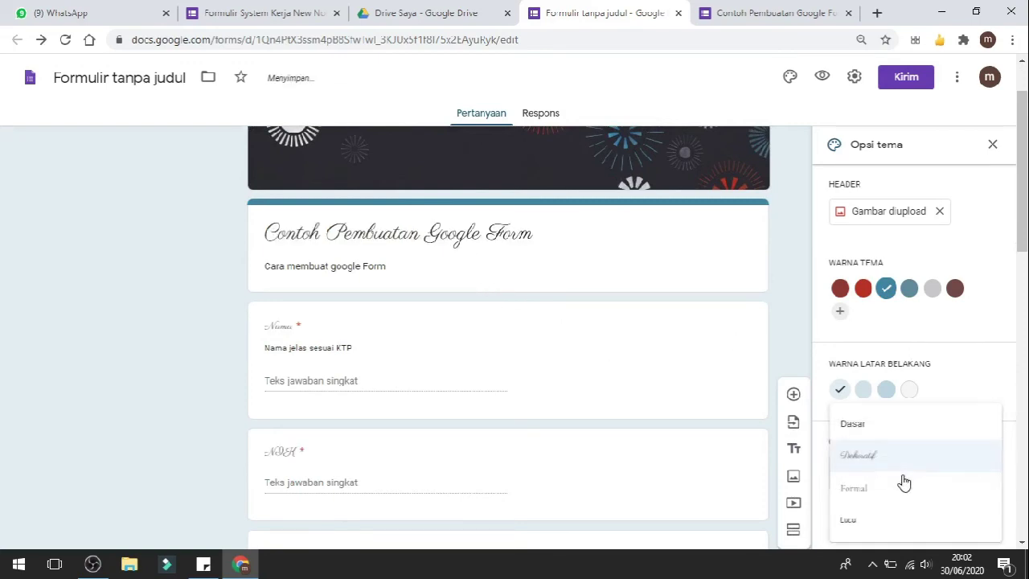
click(879, 487)
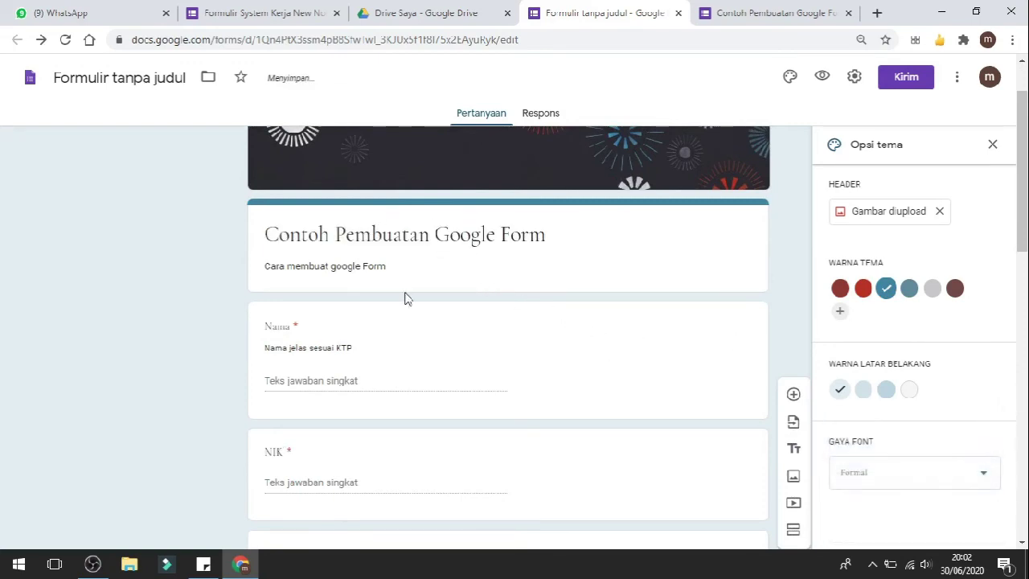
scroll(416, 289, down, 2)
scroll(416, 294, down, 3)
scroll(416, 292, up, 6)
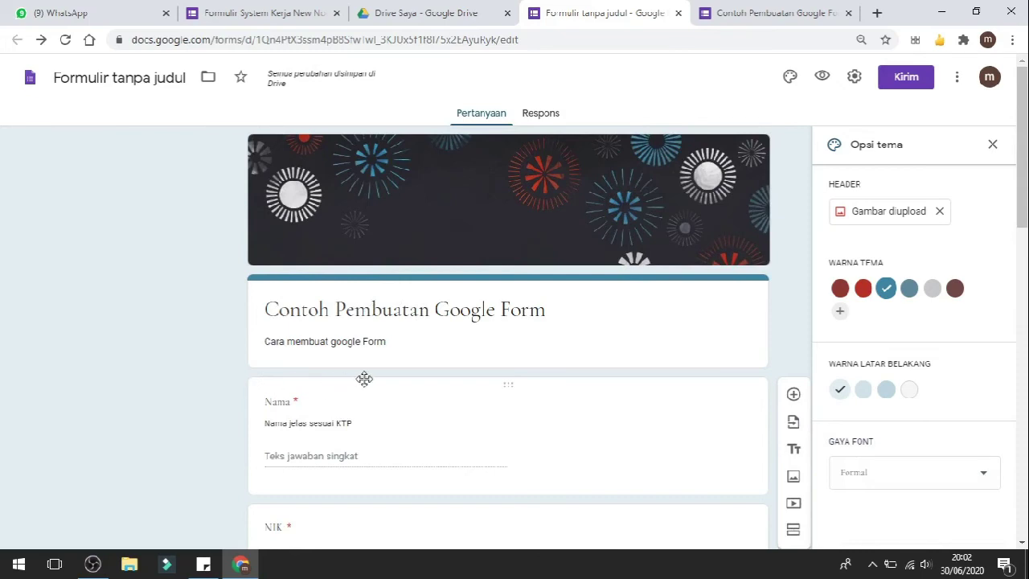
Try the Lucu font style on the form and check it on the questions
scroll(363, 361, down, 2)
scroll(385, 415, down, 2)
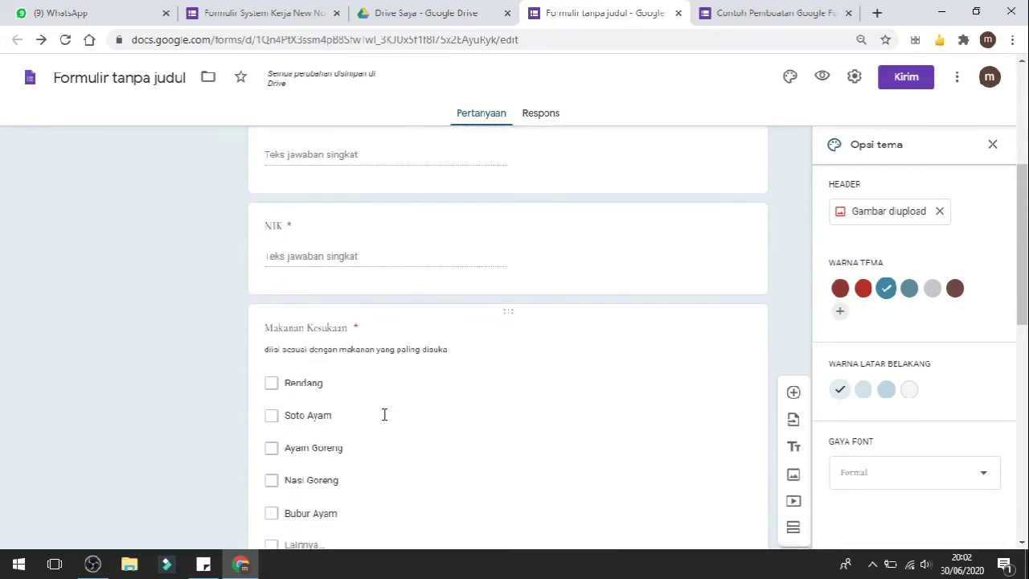
scroll(385, 416, down, 2)
click(876, 474)
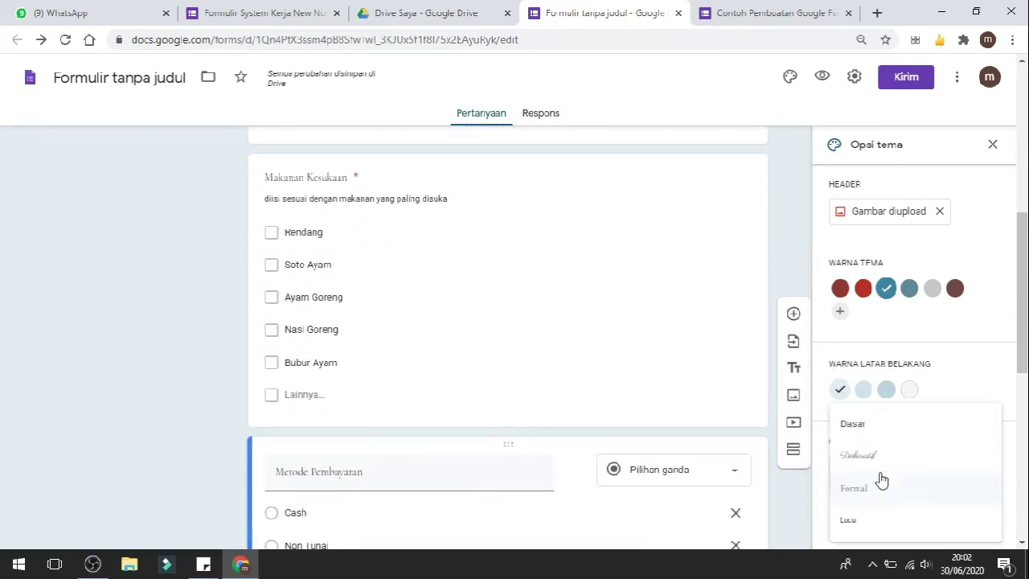
click(880, 521)
scroll(490, 322, up, 2)
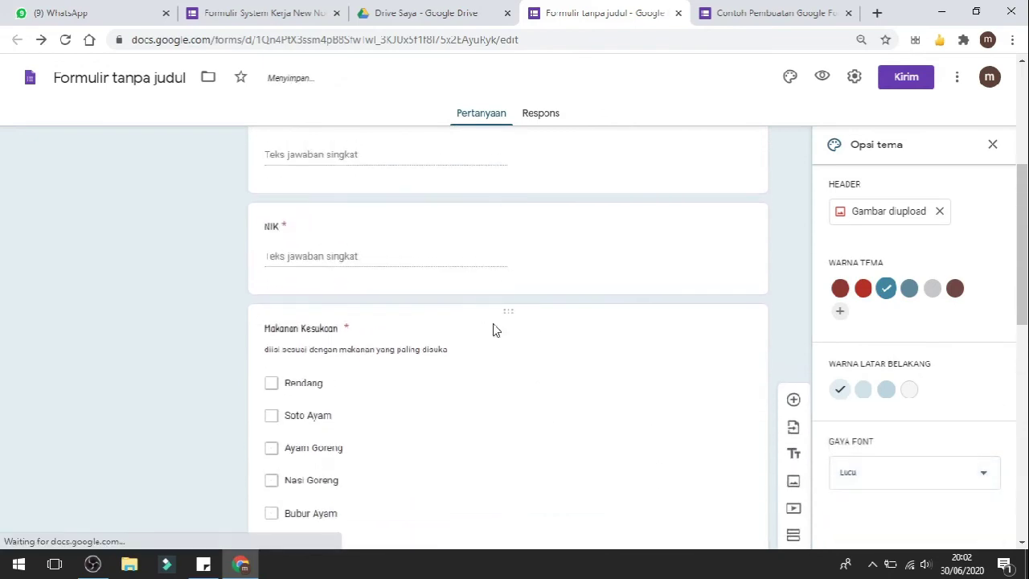
scroll(490, 322, down, 4)
Set the form's font style back to Dasar and check the text up to the header
click(957, 472)
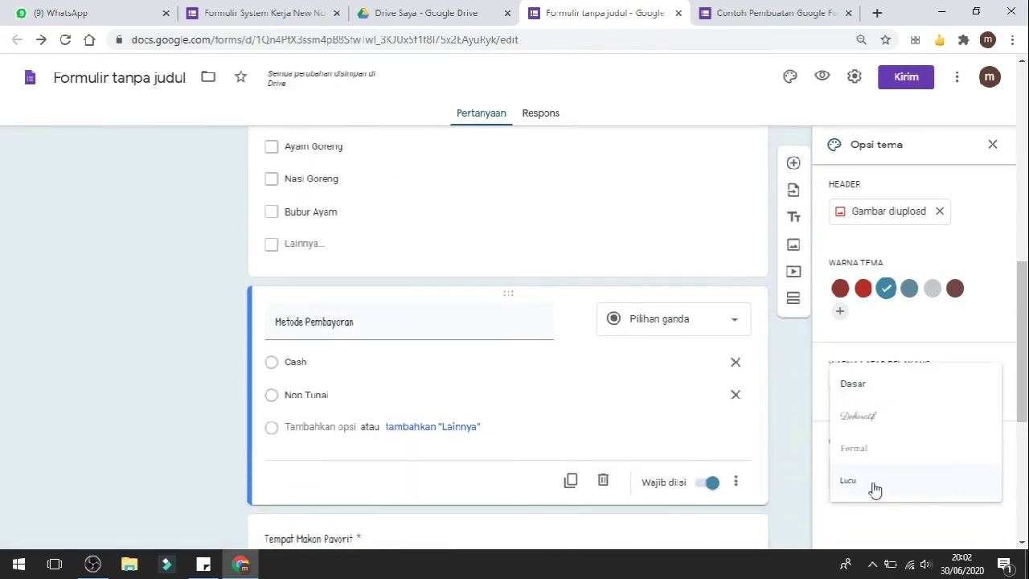
scroll(875, 490, down, 2)
click(867, 385)
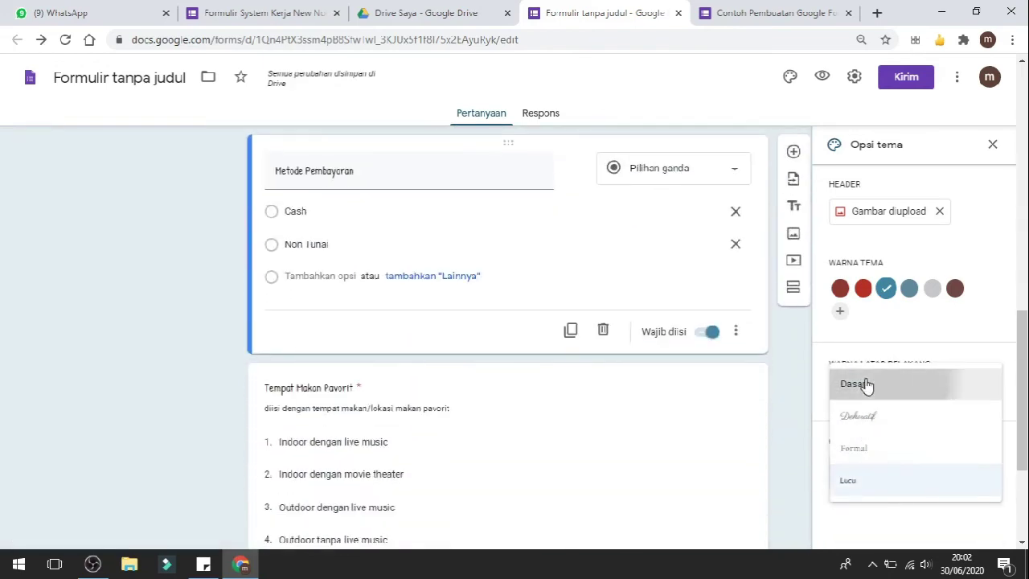
scroll(456, 337, up, 4)
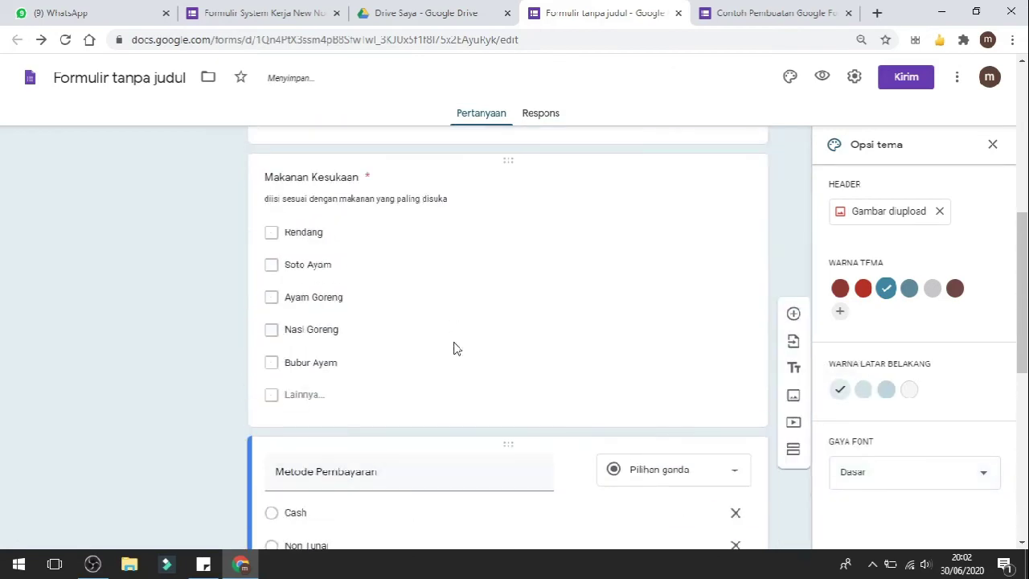
scroll(333, 260, up, 6)
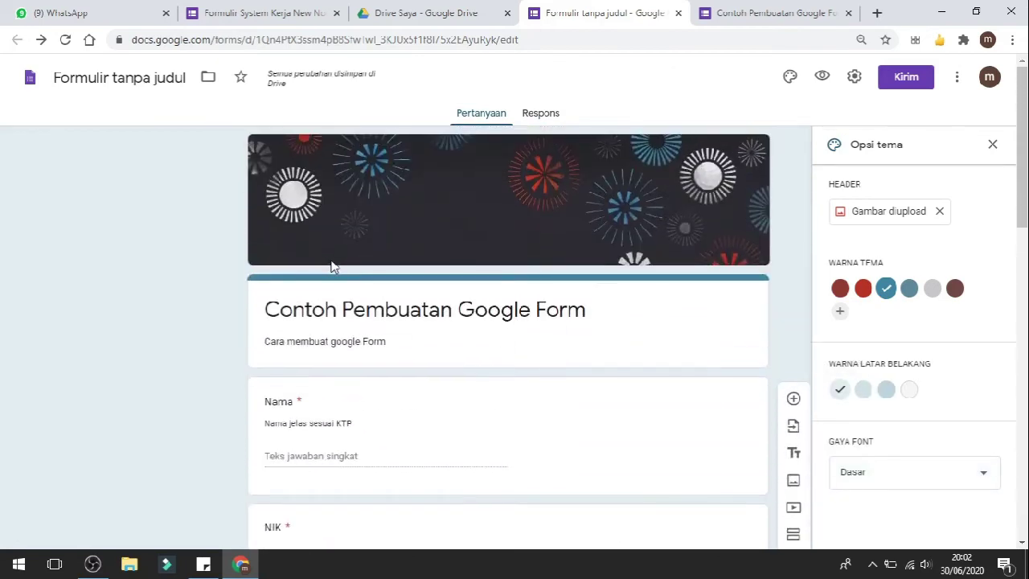
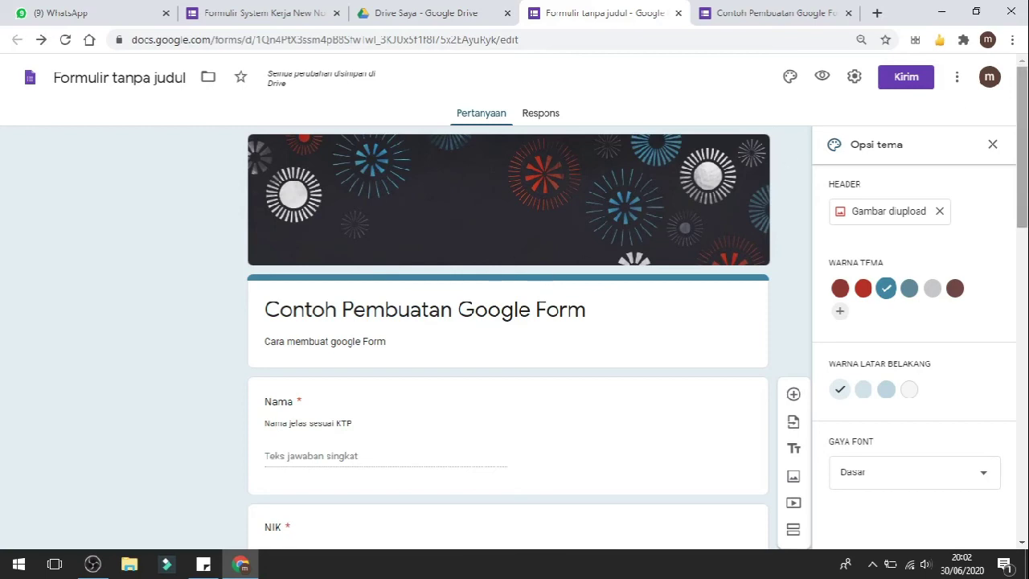
Close the theme options and review the restyled form from its header to the last question
click(994, 145)
scroll(724, 292, down, 4)
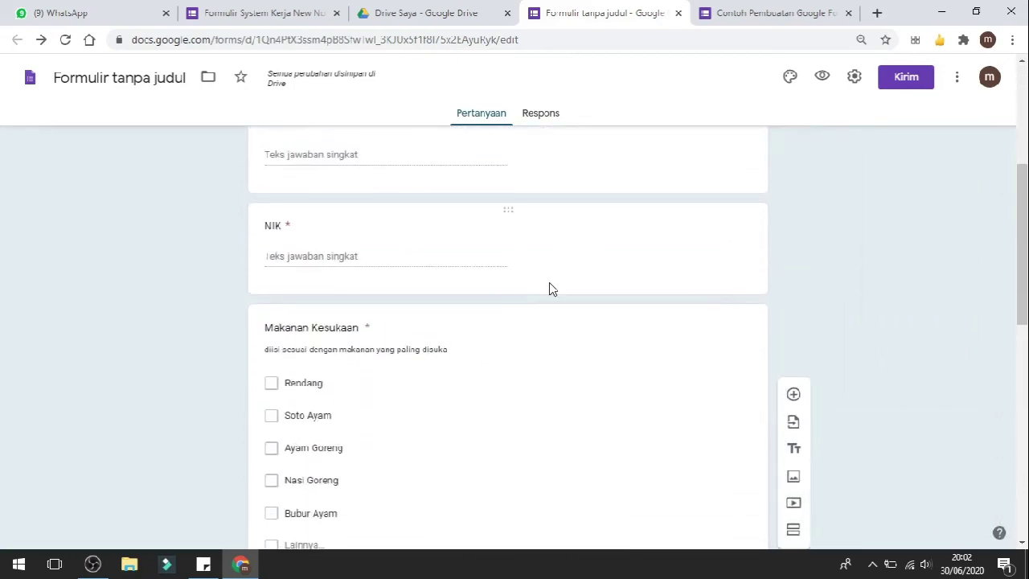
scroll(552, 290, down, 8)
scroll(505, 354, up, 2)
scroll(505, 353, down, 2)
scroll(505, 354, up, 15)
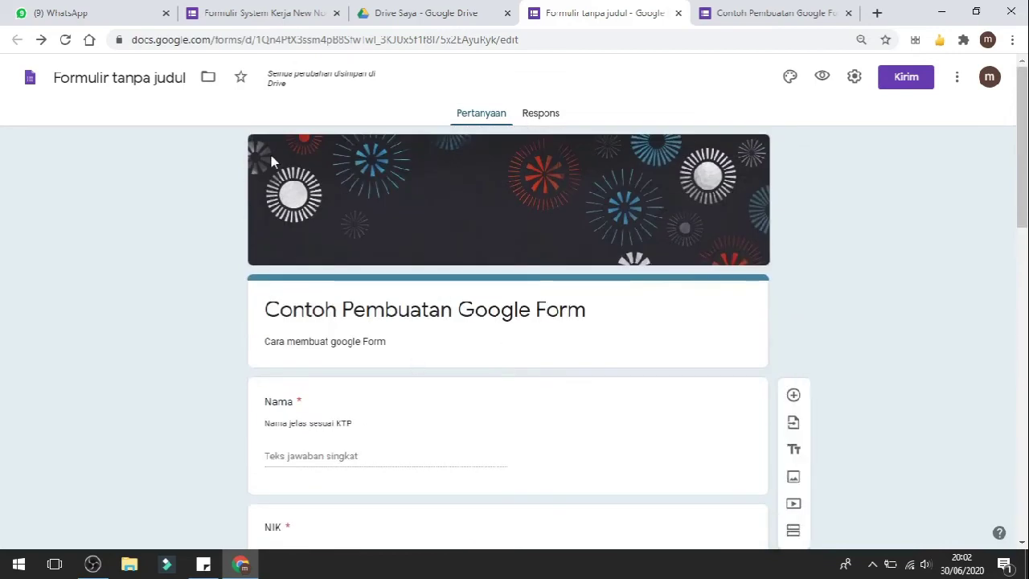
Name the untitled form file Contoh Pembuatan Google Form, matching the form's title
click(166, 81)
click(170, 240)
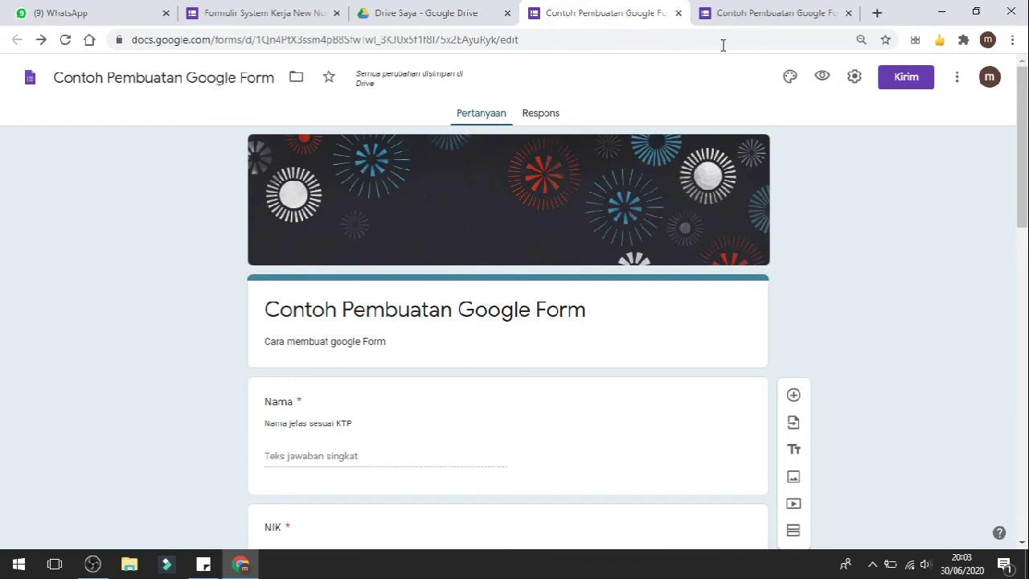
Open the form's sending options and choose to share it by link
click(899, 85)
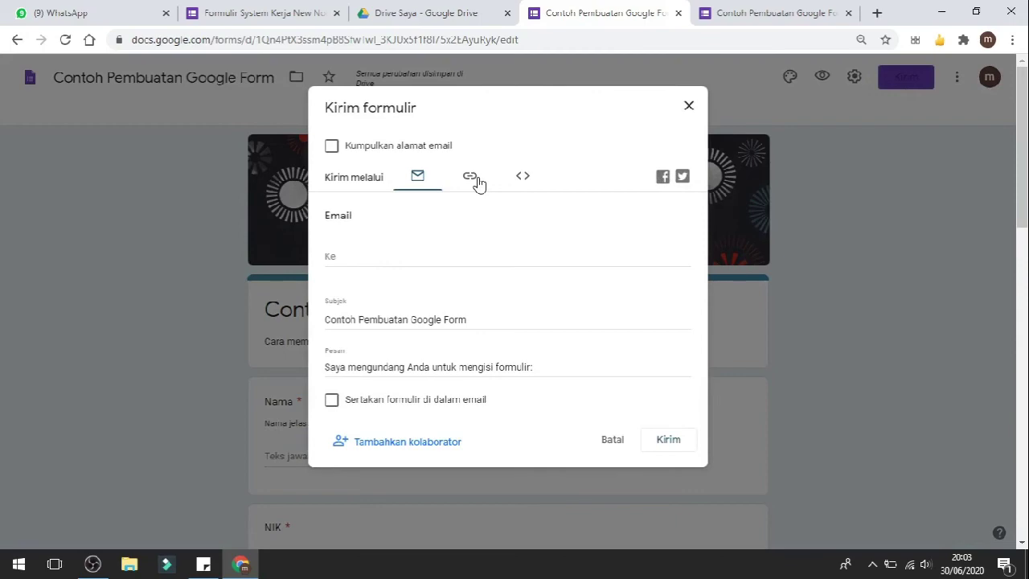
click(241, 564)
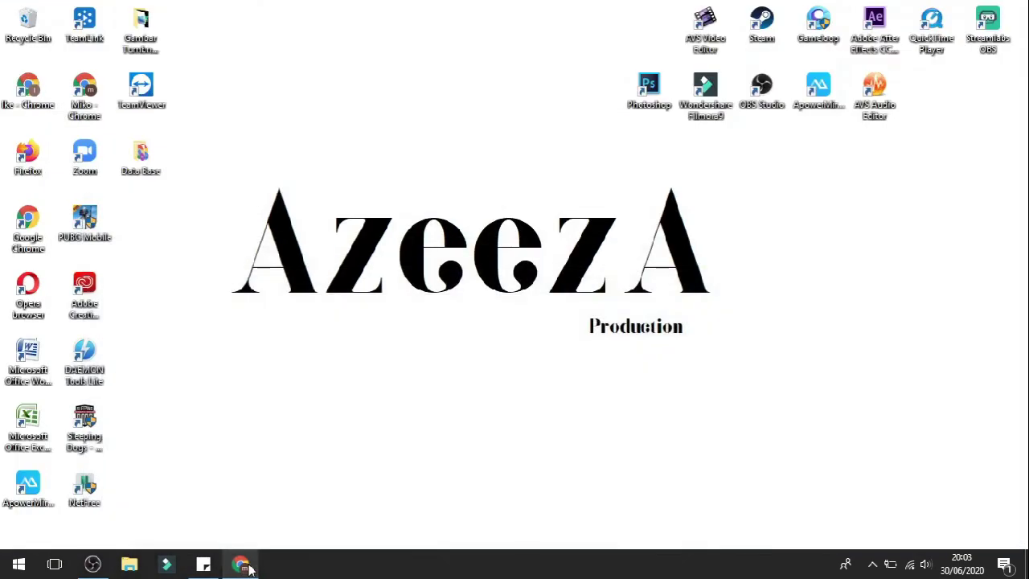
click(249, 569)
click(87, 10)
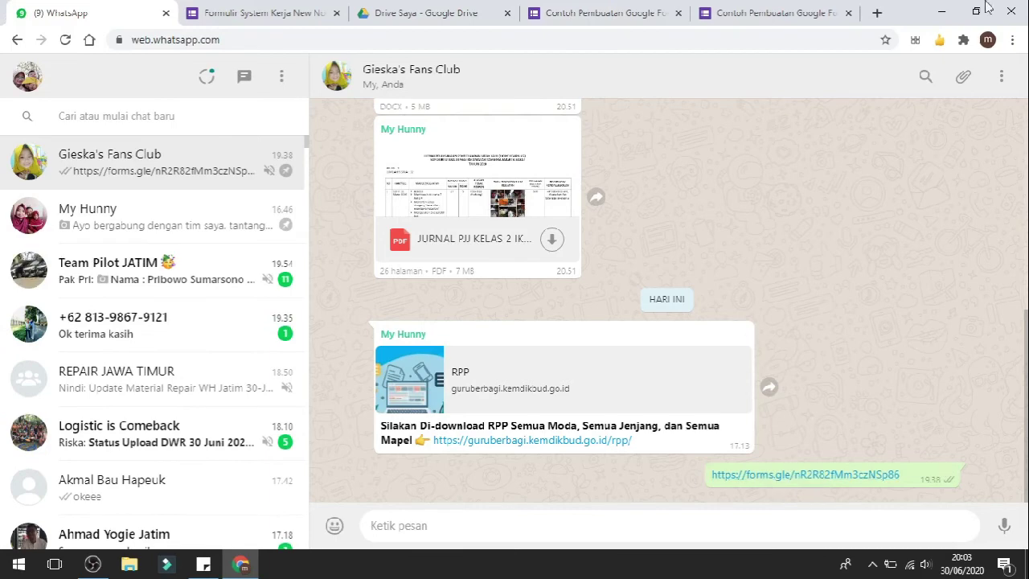
click(584, 11)
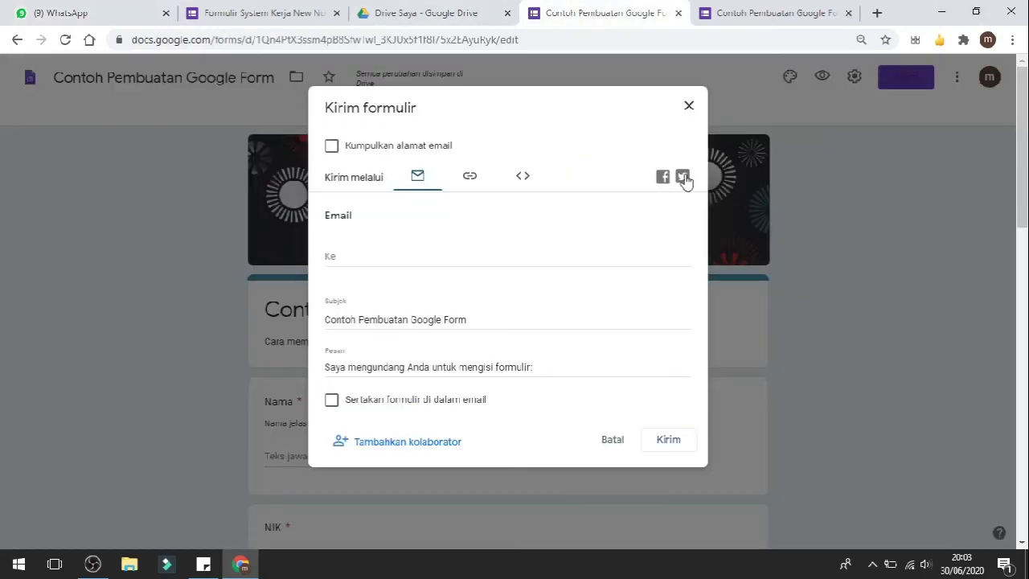
click(467, 183)
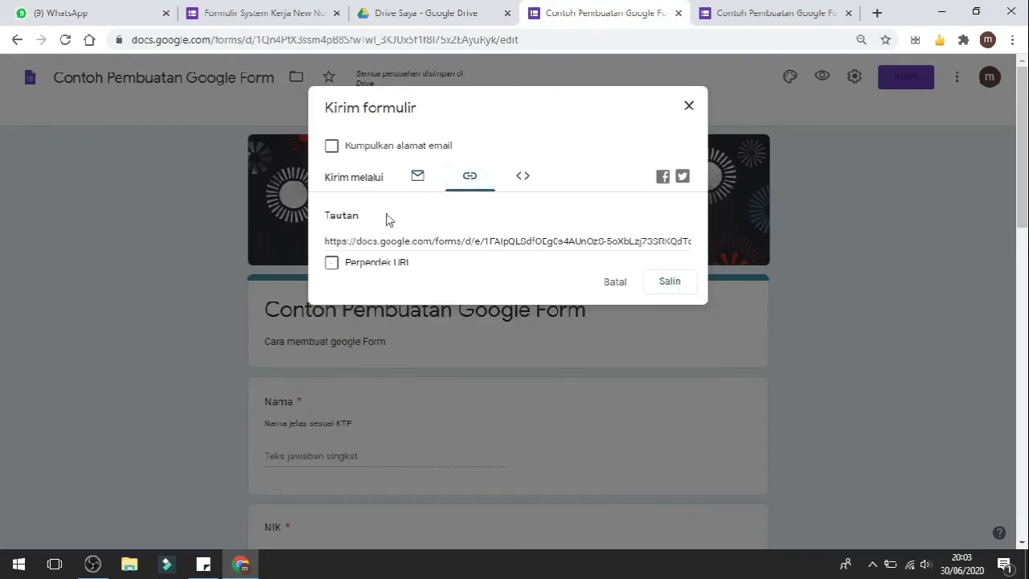
Try the full-length form link as a message draft in the open WhatsApp group chat, and clear the draft
click(575, 238)
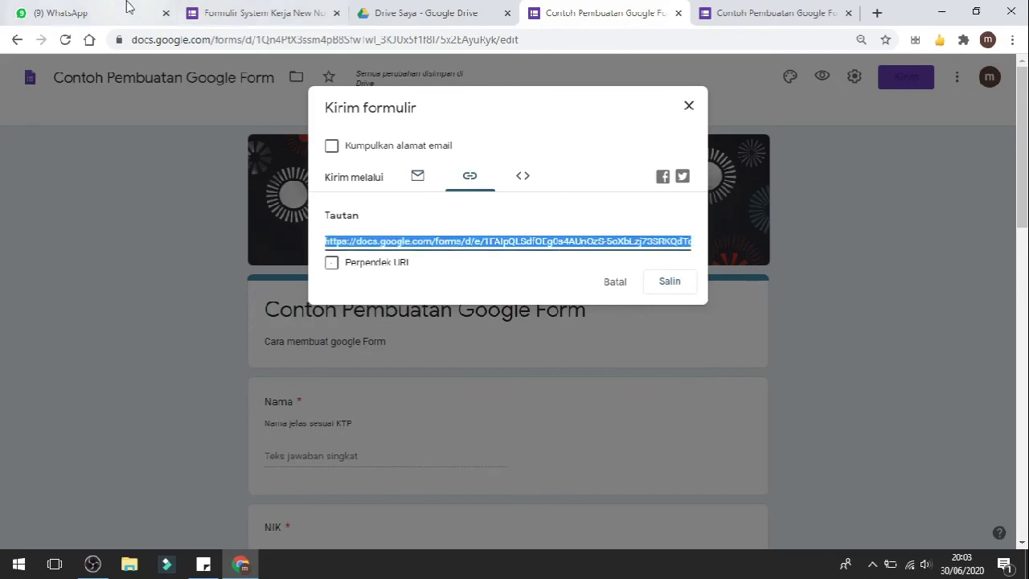
click(89, 13)
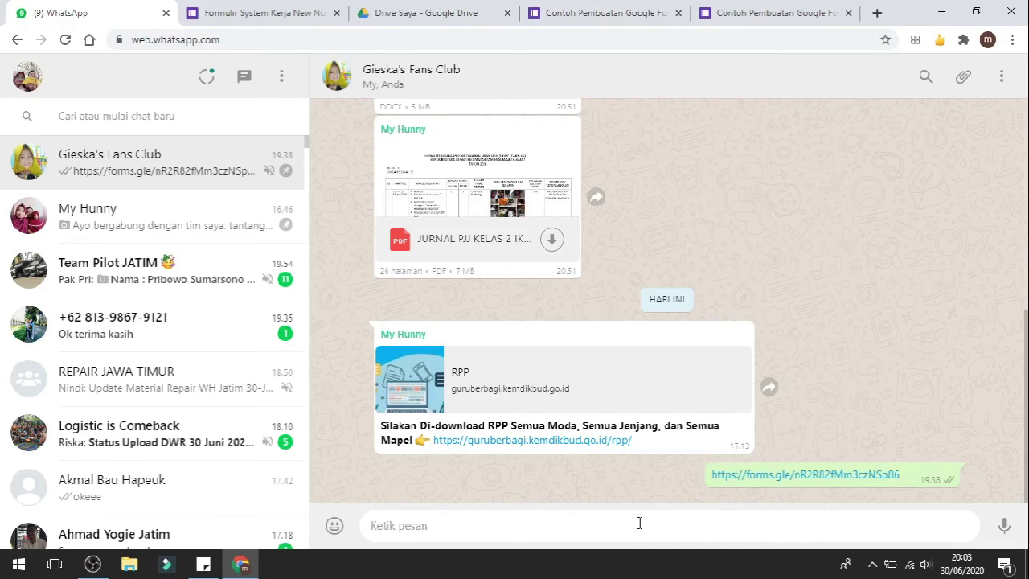
text(https://docs.google.com/forms/d/e/1FAIpQLSdfOEg0s4AQnOzS-5oXbLzj73SRKQdTqKo4zwERZ7KdAaUQHA/viewform?usp=sf_link)
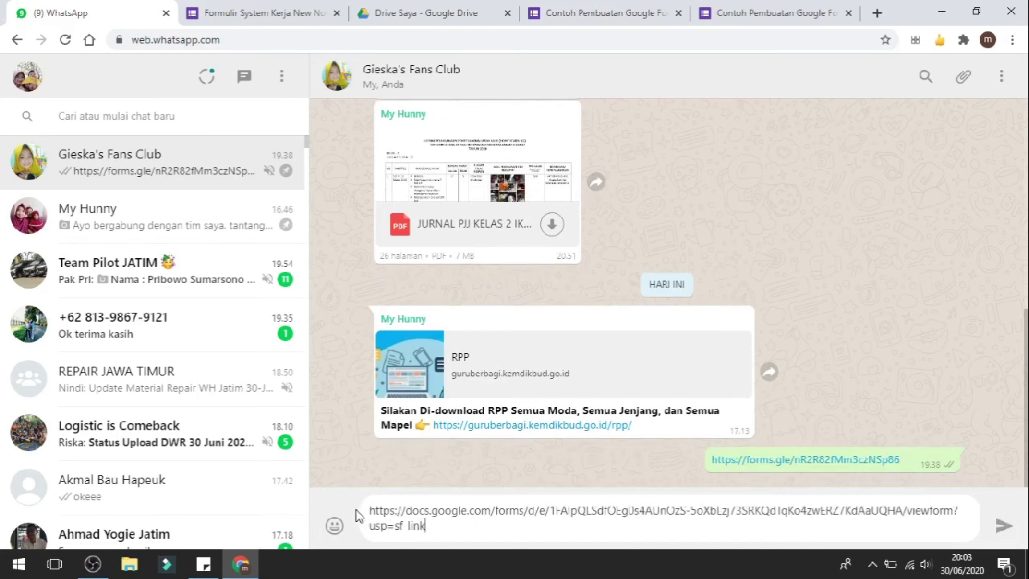
drag(427, 526, 370, 510)
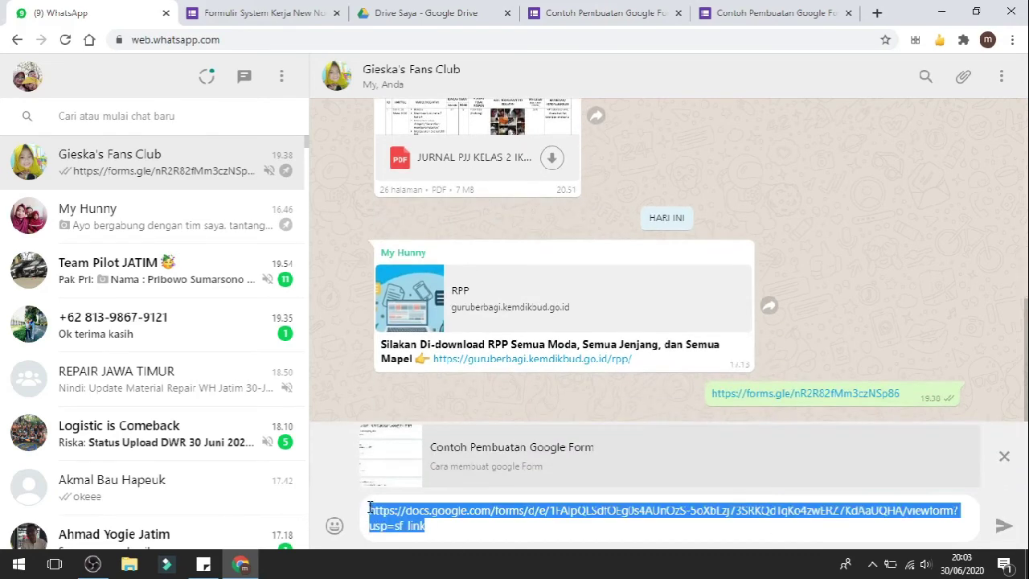
key(BackSpace)
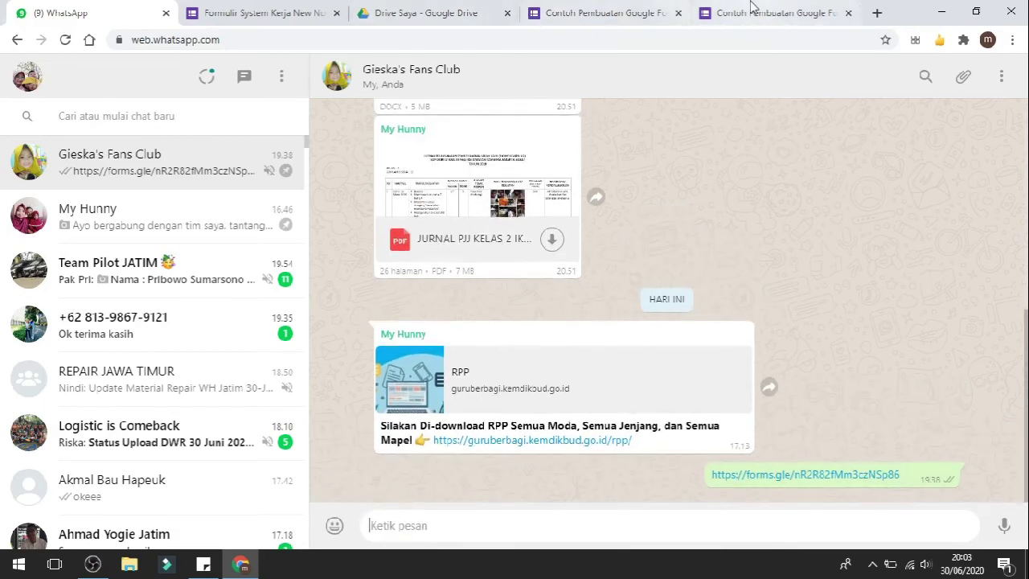
Return to the form editor, shorten the form's sharing URL, copy it and close the sending options
click(750, 10)
click(650, 12)
click(333, 264)
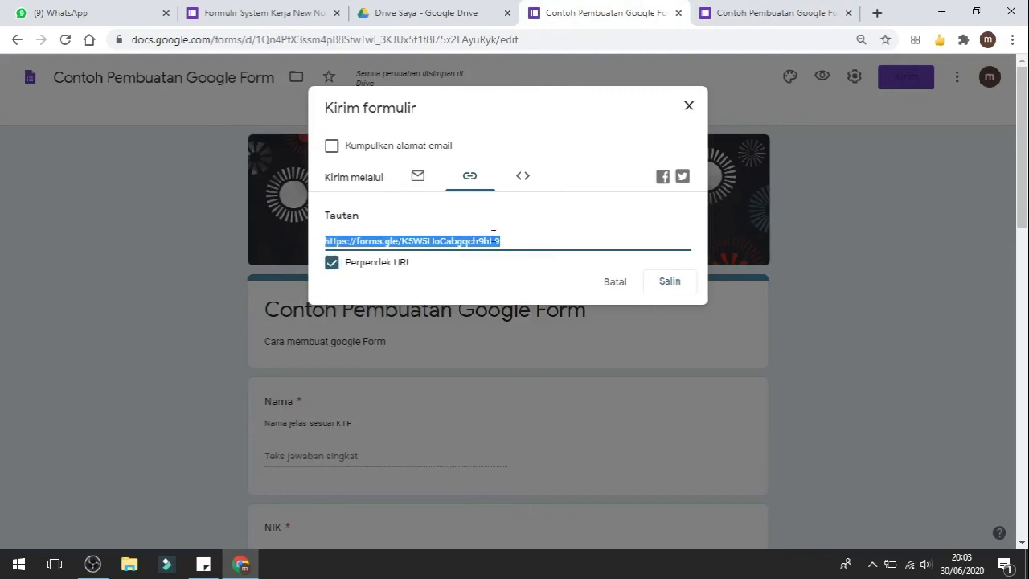
click(670, 286)
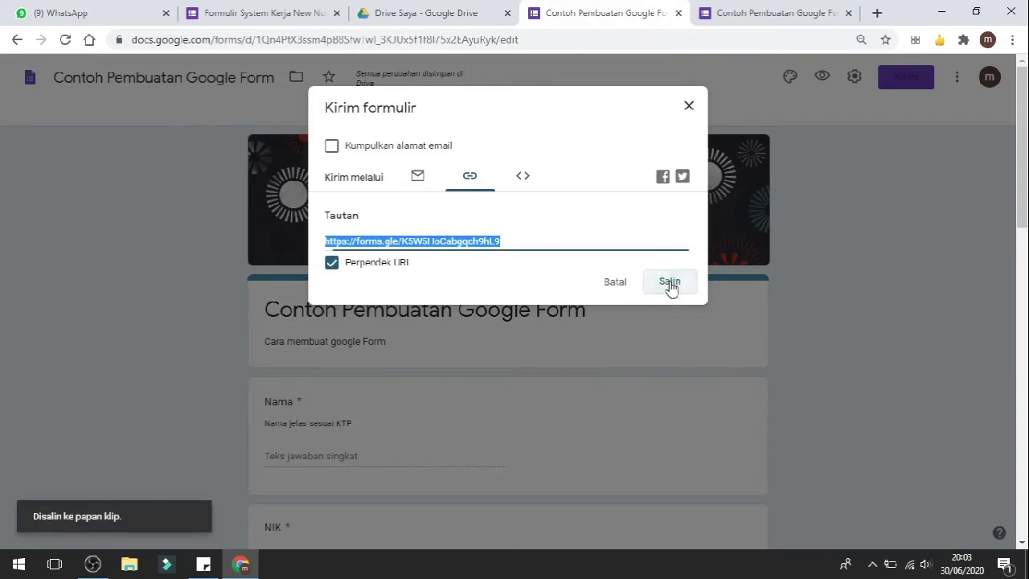
click(687, 105)
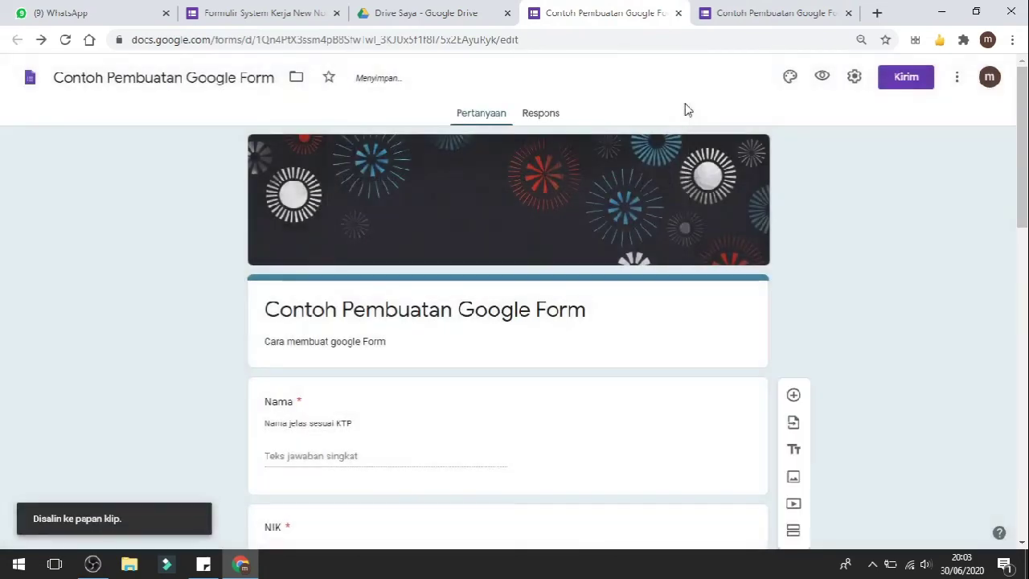
Send the shortened form link as a message in the open WhatsApp group chat
click(114, 7)
click(478, 523)
text(https://forms.gle/K5W5HoCabgqch9hL9)
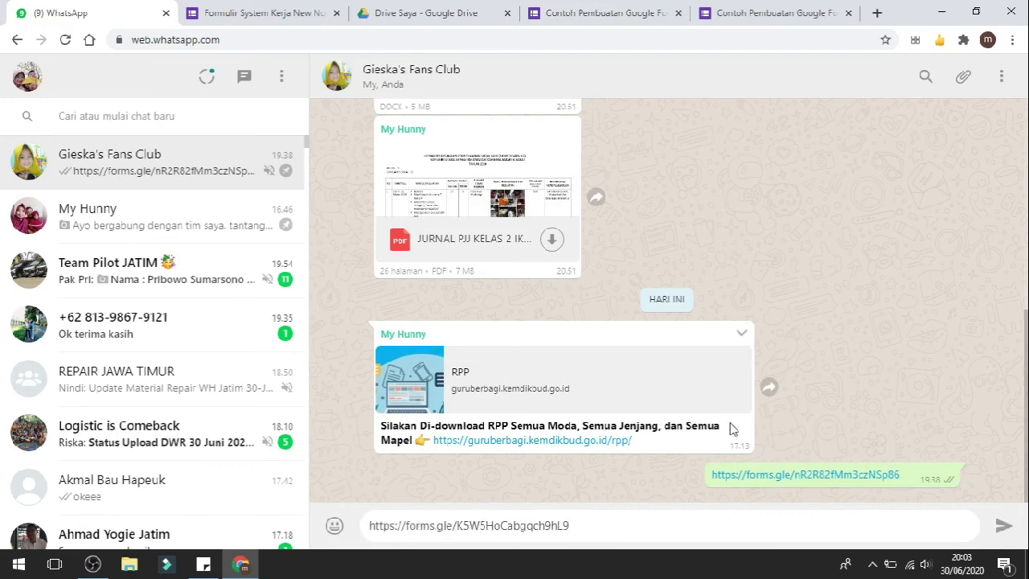
key(Return)
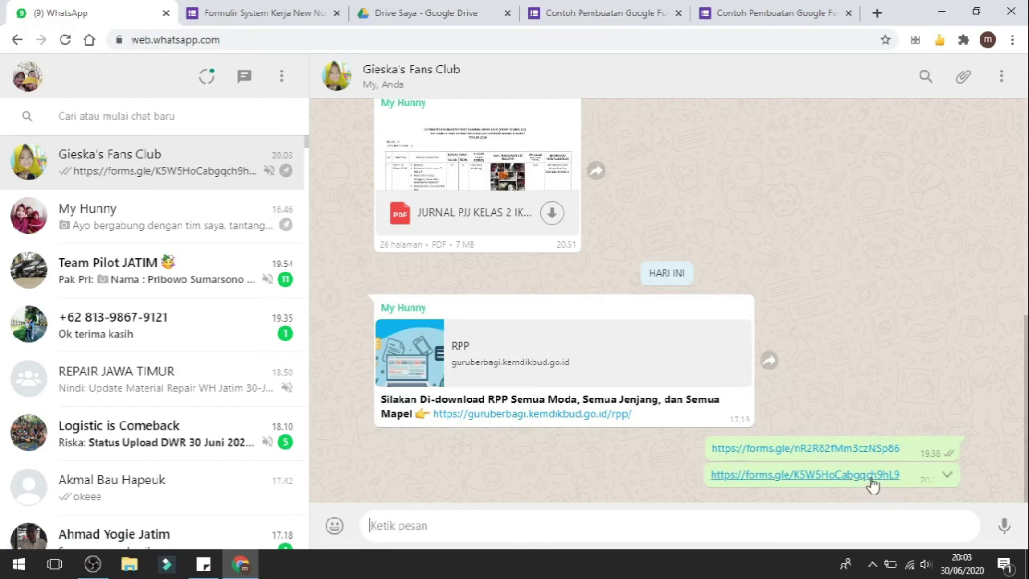
Open the form from the sent WhatsApp link and review it from the header image to the Metode Pembayaran question
click(873, 481)
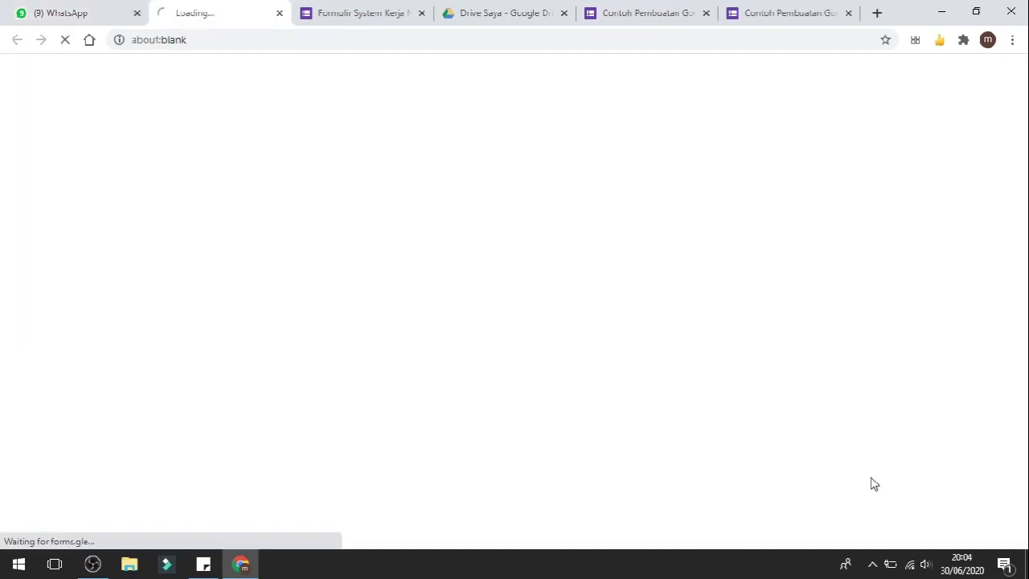
scroll(447, 300, down, 3)
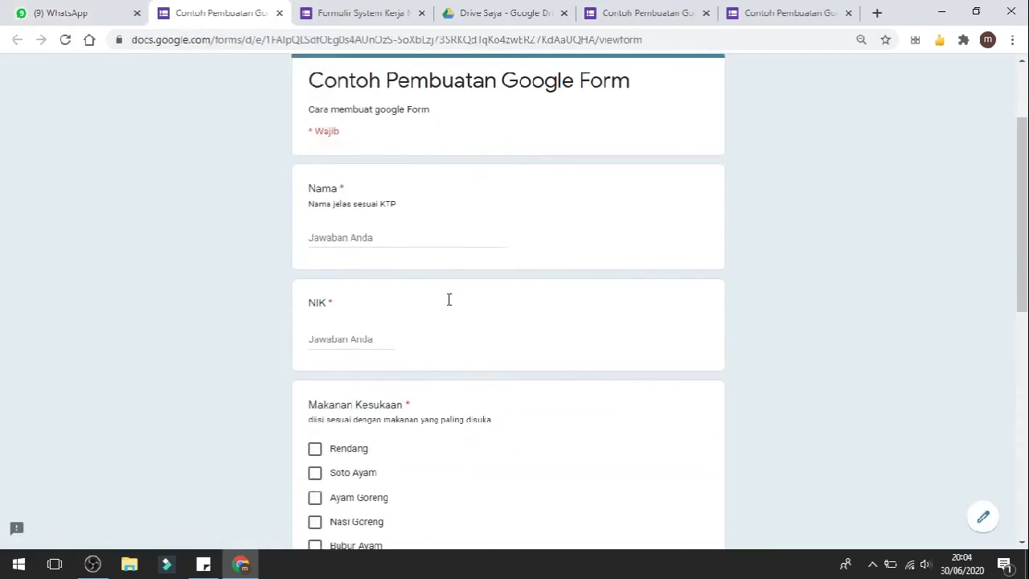
scroll(449, 301, up, 1)
scroll(441, 281, up, 2)
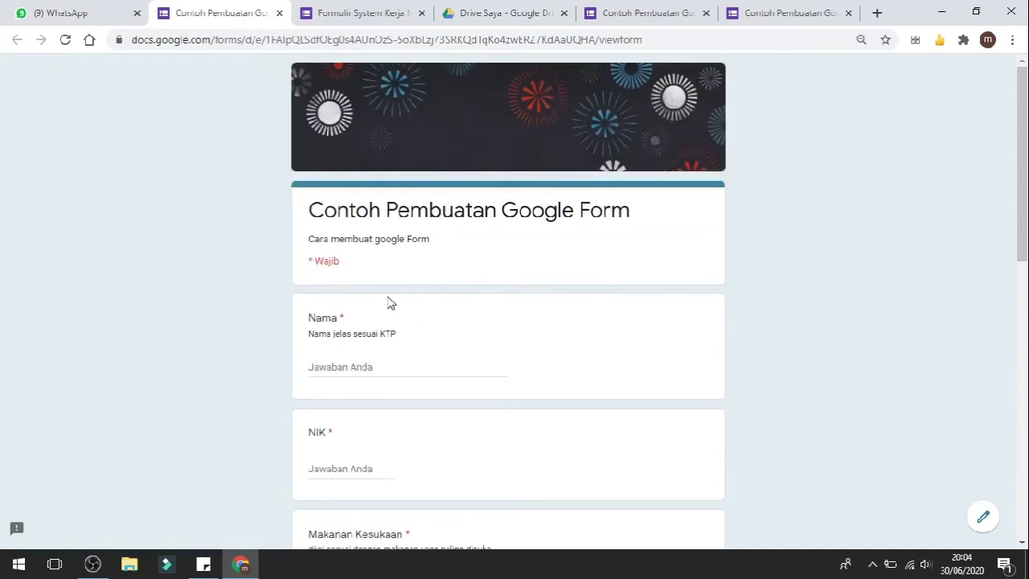
scroll(391, 302, down, 3)
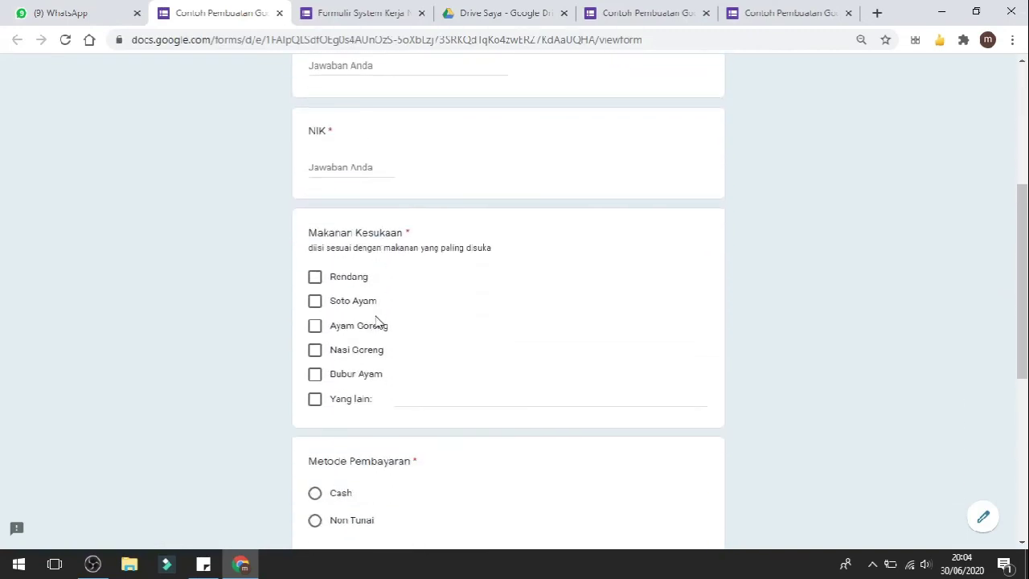
scroll(379, 322, up, 3)
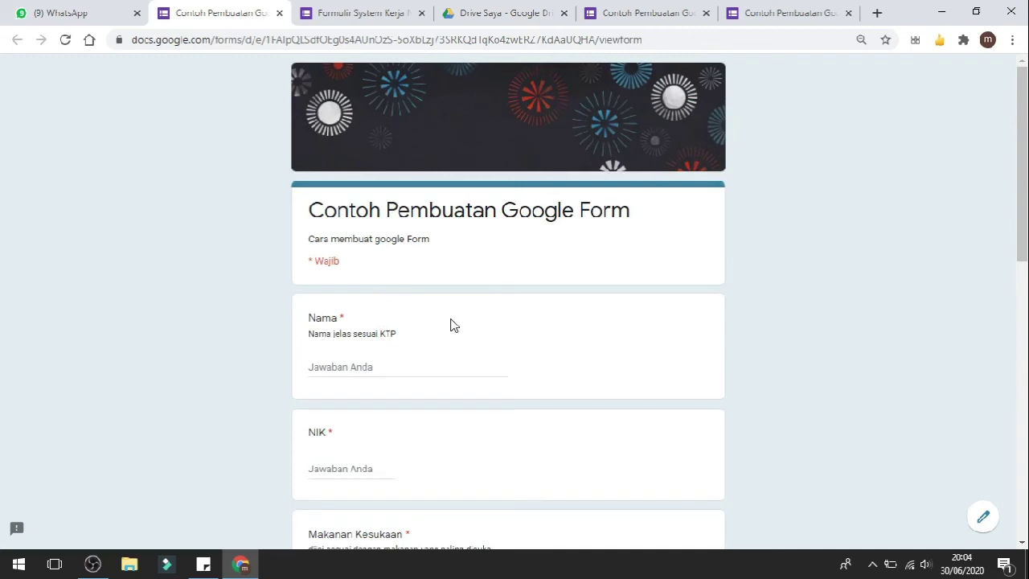
scroll(449, 326, down, 3)
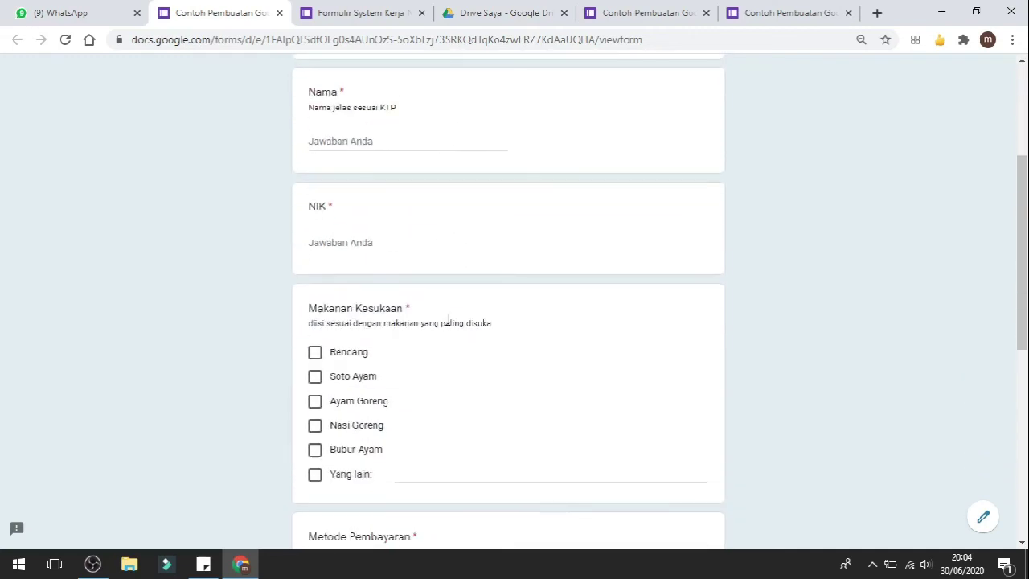
scroll(445, 321, up, 3)
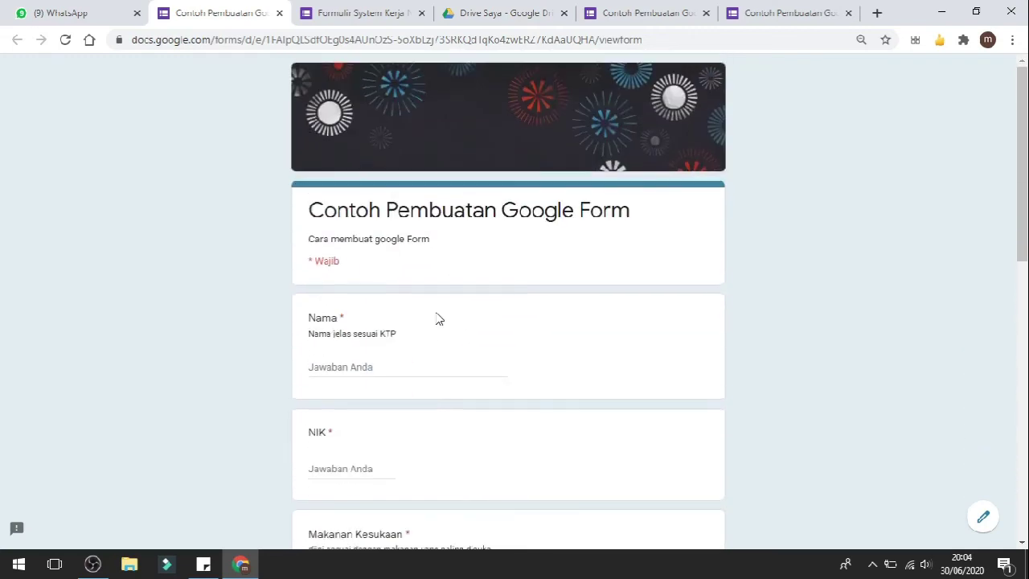
scroll(416, 294, down, 1)
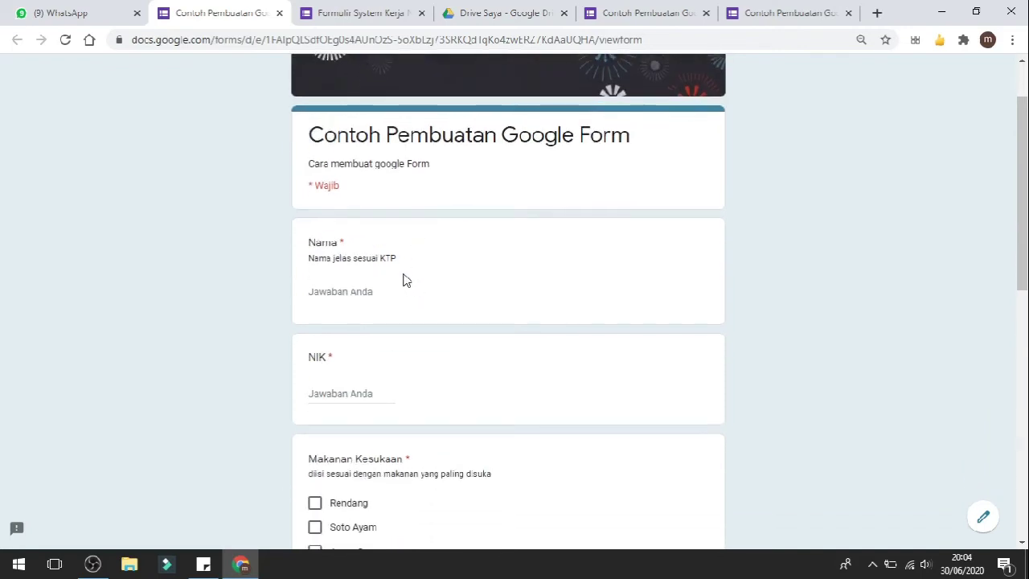
Answer the Nama question with the respondent's name and the NIK question with an ID number
click(366, 291)
text(michle)
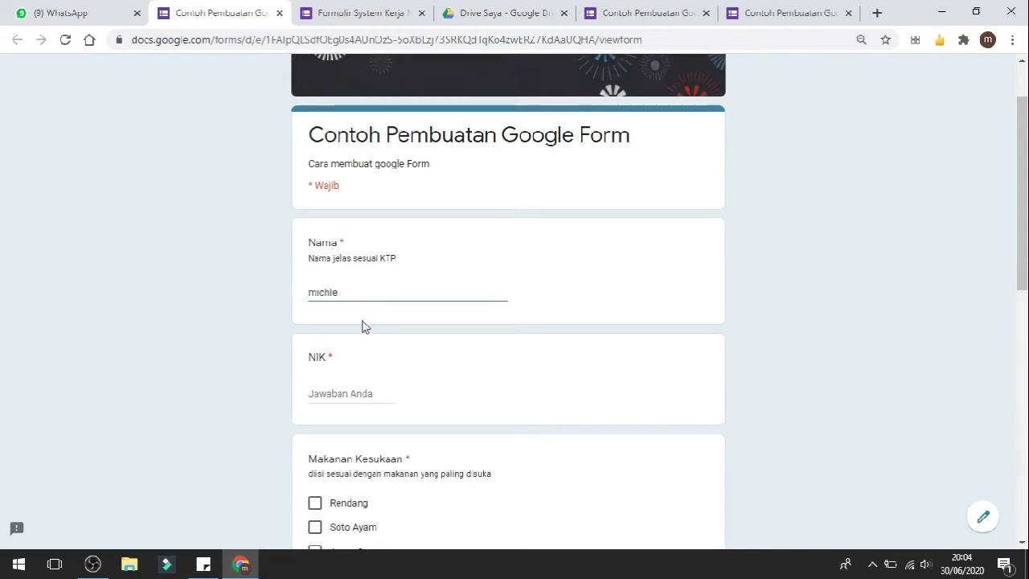
click(368, 394)
text(1)
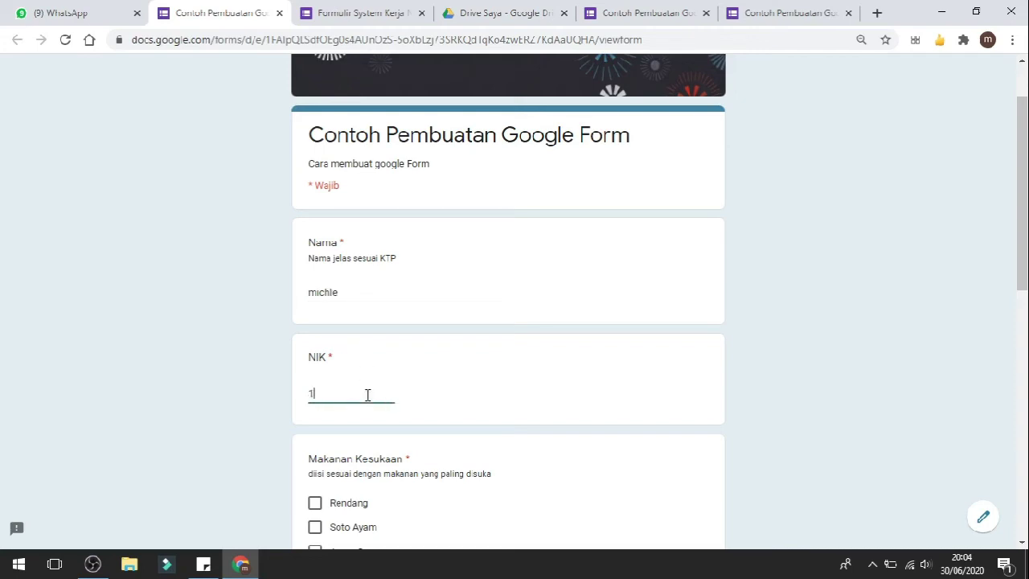
Choose Rendang and Soto Ayam for Makanan Kesukaan, and Non Tunai for Metode Pembayaran
scroll(368, 394, down, 3)
click(314, 277)
click(316, 303)
scroll(368, 362, down, 2)
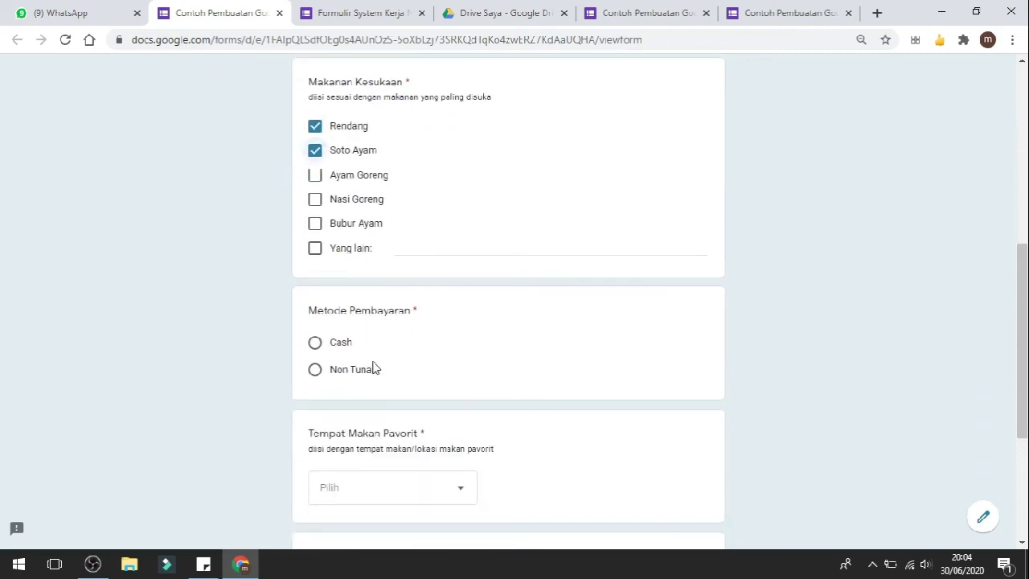
click(316, 373)
Answer Tempat Makan Pavorit with Indoor dengan live music, rate the application question 4, and submit the response
scroll(374, 375, down, 2)
click(408, 338)
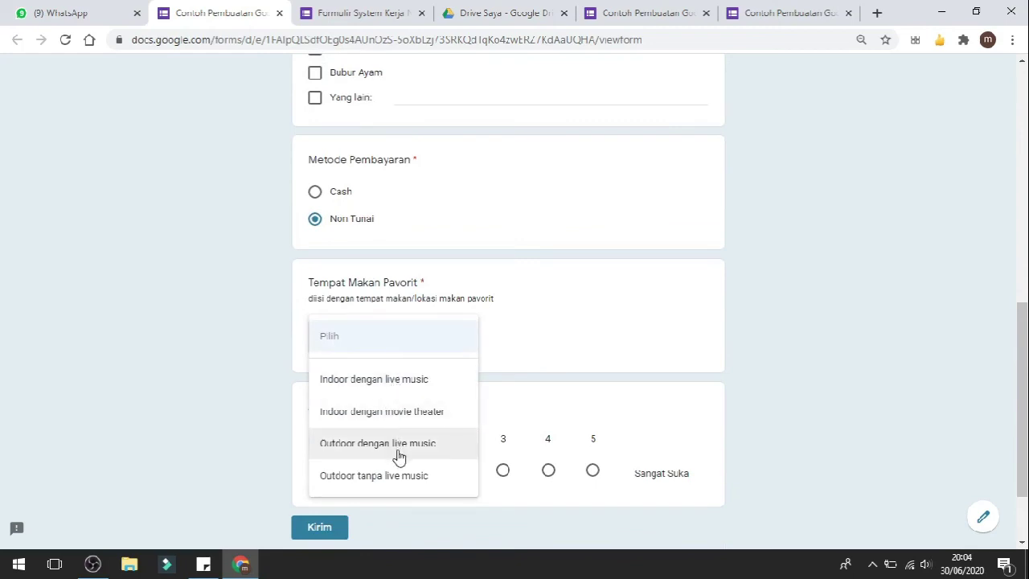
click(405, 389)
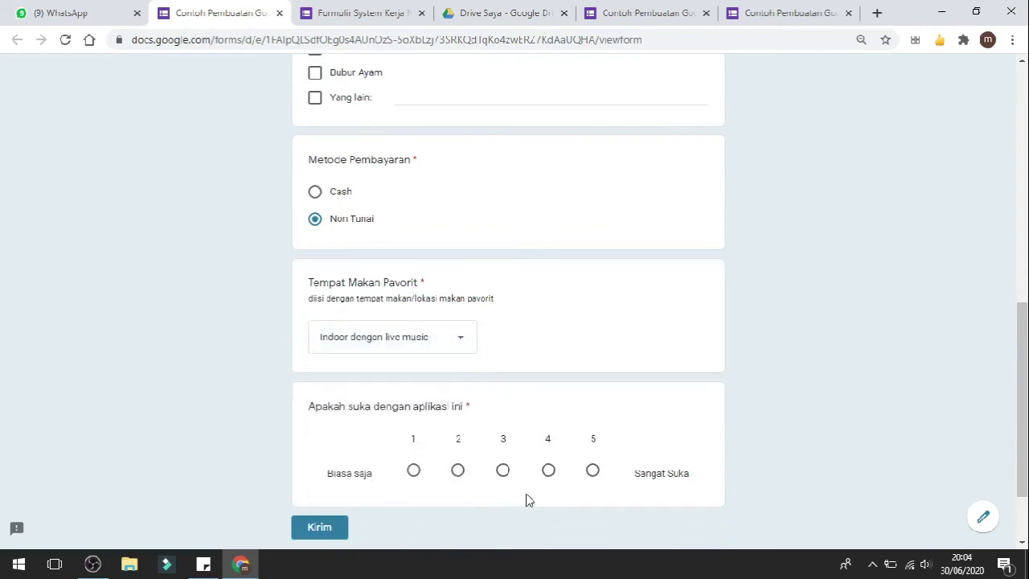
scroll(531, 466, down, 1)
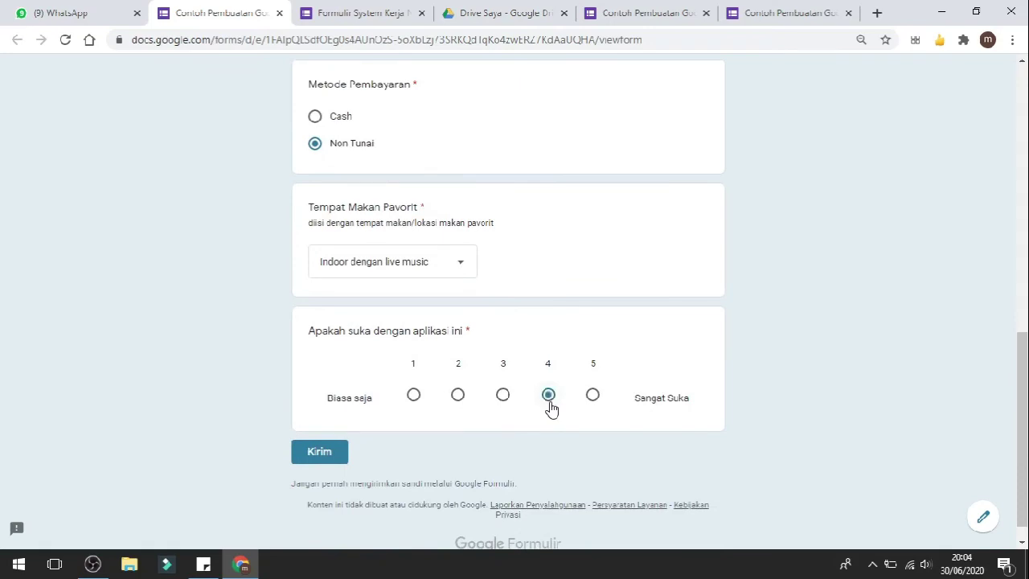
click(323, 457)
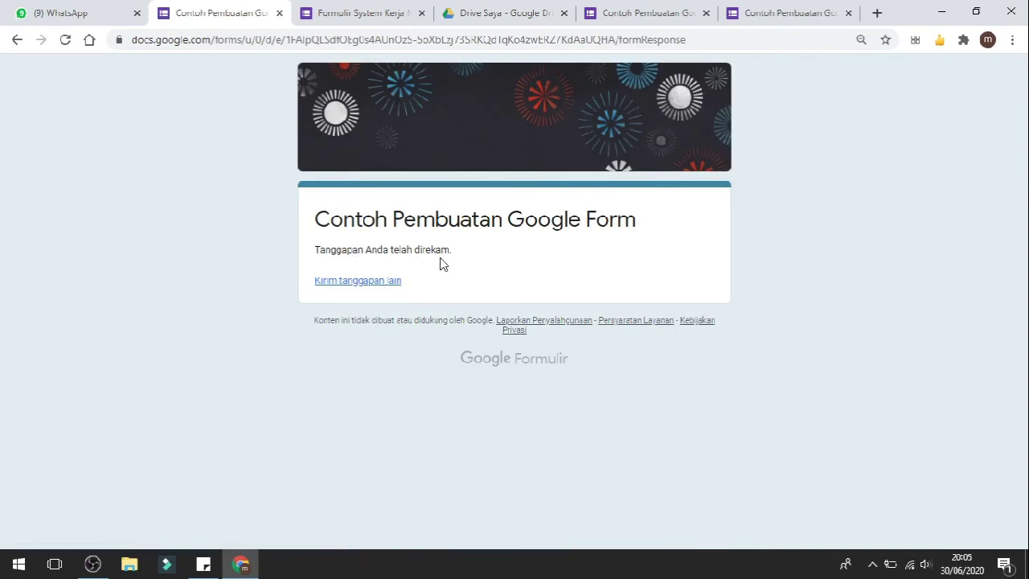
In the form's presentation settings, set the confirmation message to "Terimakasih telah mengisi survei" and save the settings
click(648, 13)
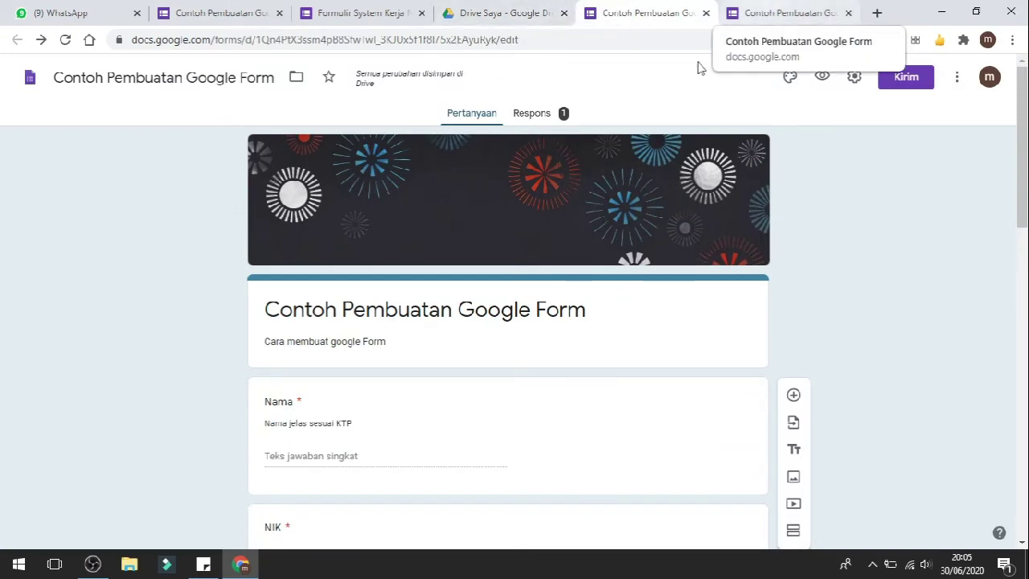
click(854, 77)
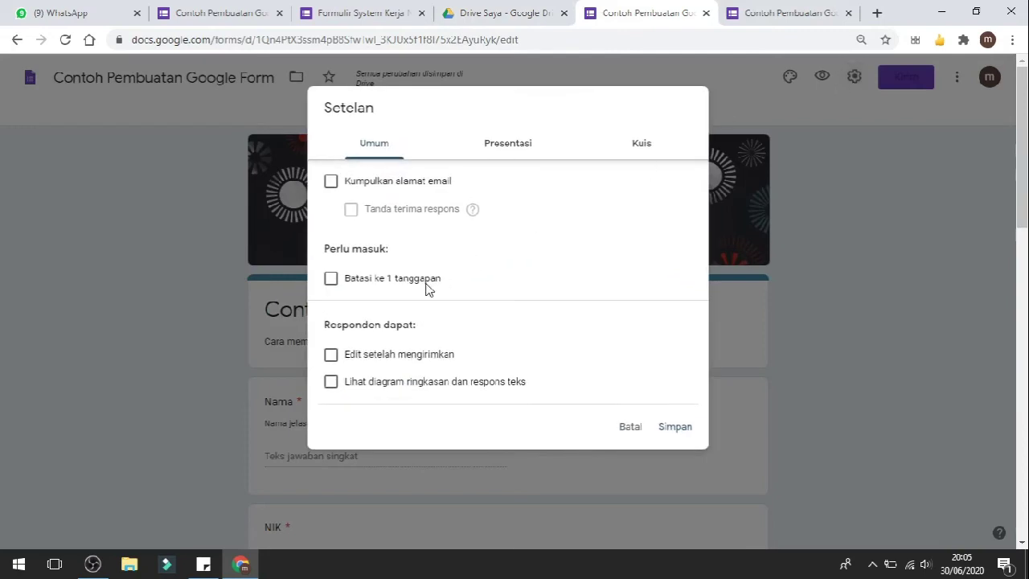
click(482, 159)
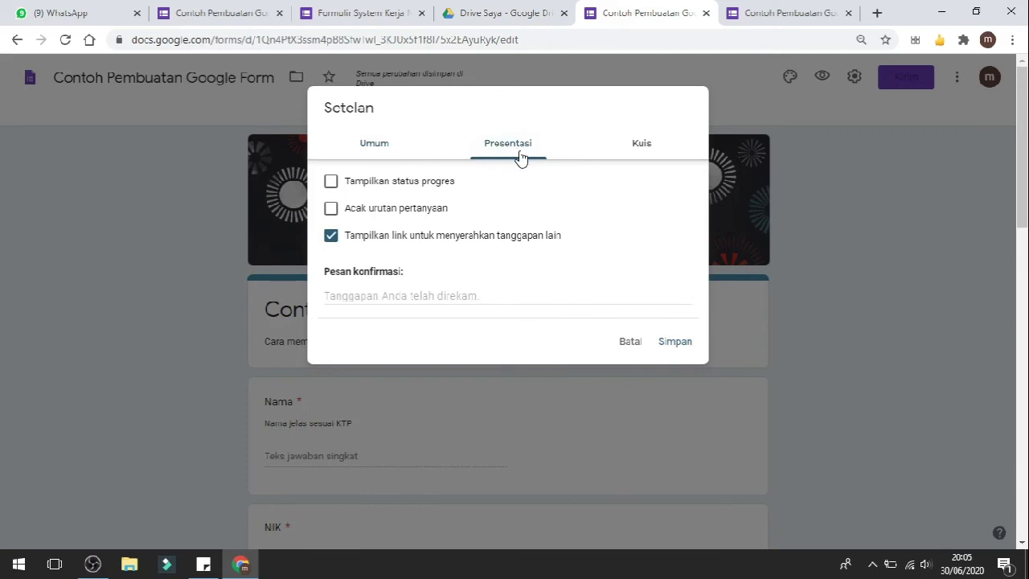
click(402, 301)
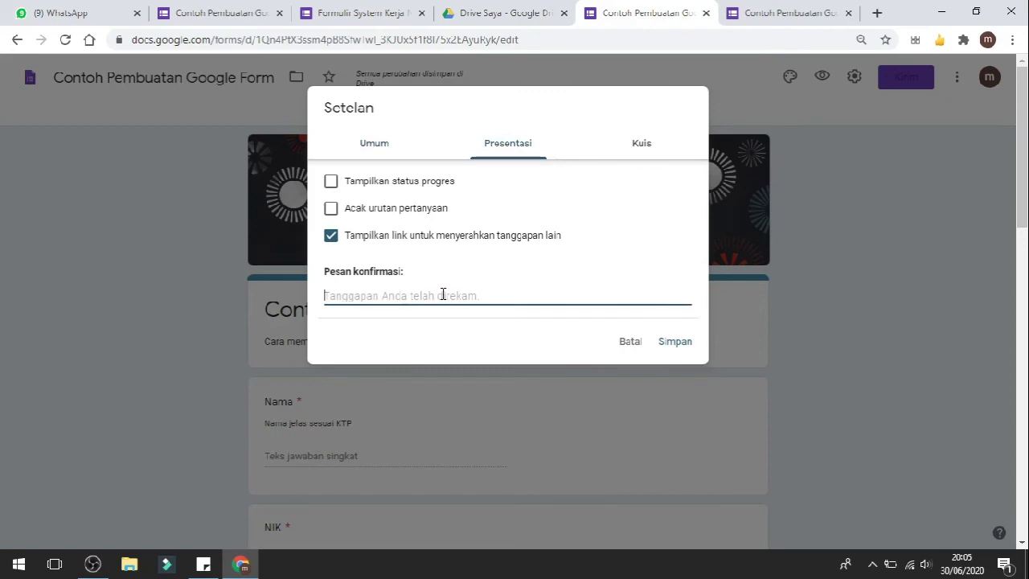
text(Terimakasih telah mengisi survei)
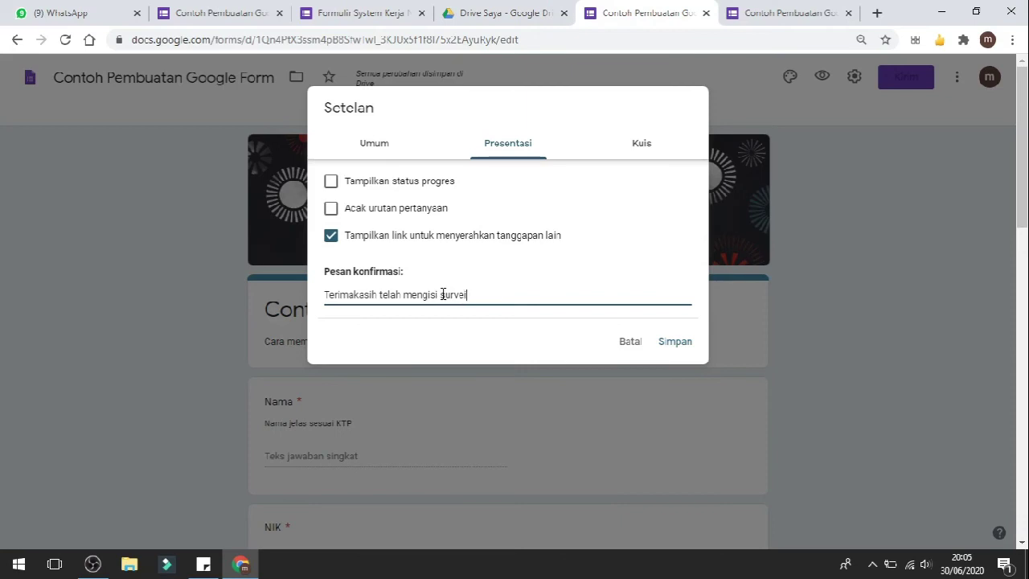
click(671, 343)
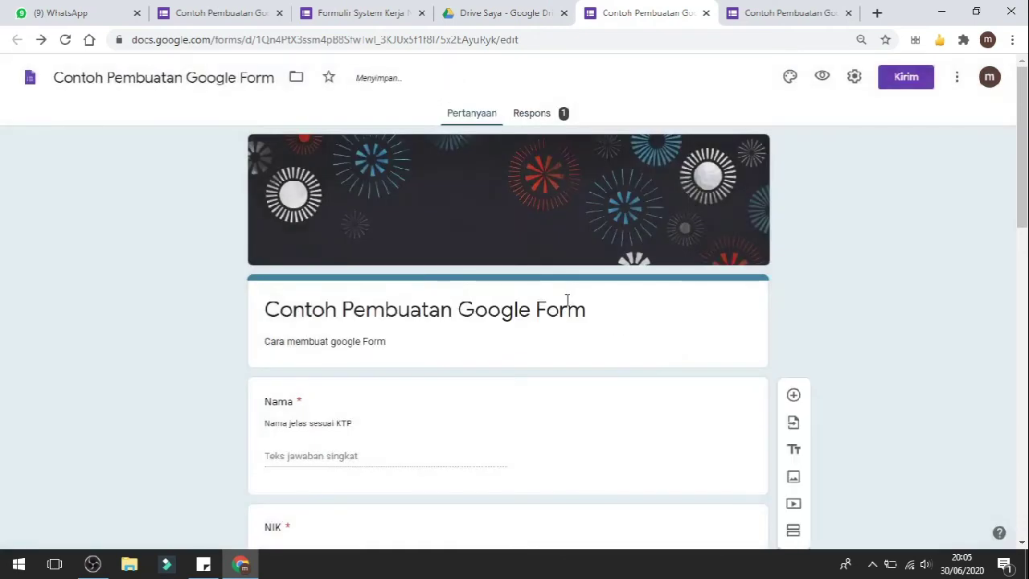
scroll(562, 268, down, 4)
scroll(531, 244, up, 4)
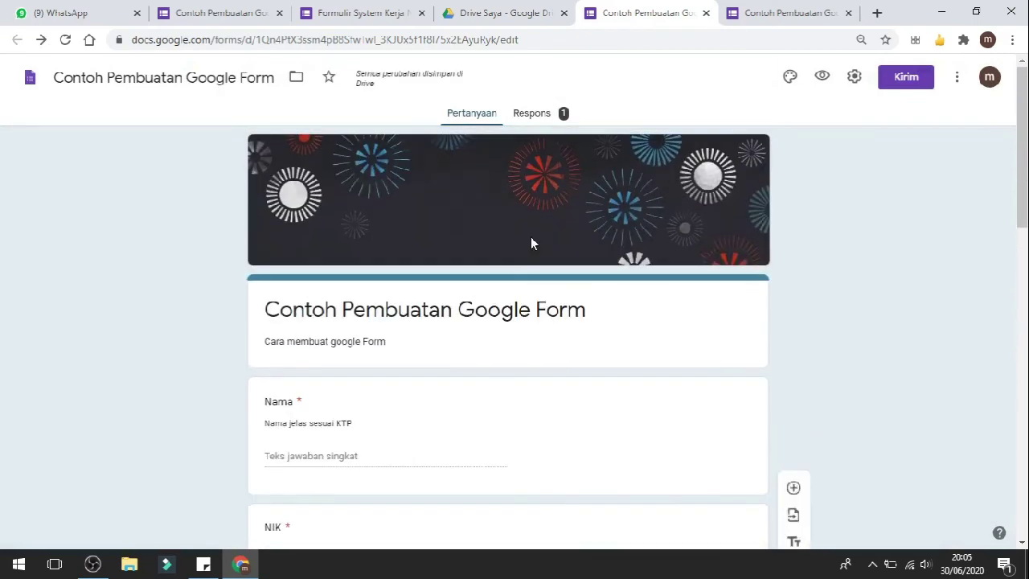
Close the Formulir System Kerja New Normal page and start another response to Contoh Pembuatan Google Form
click(375, 8)
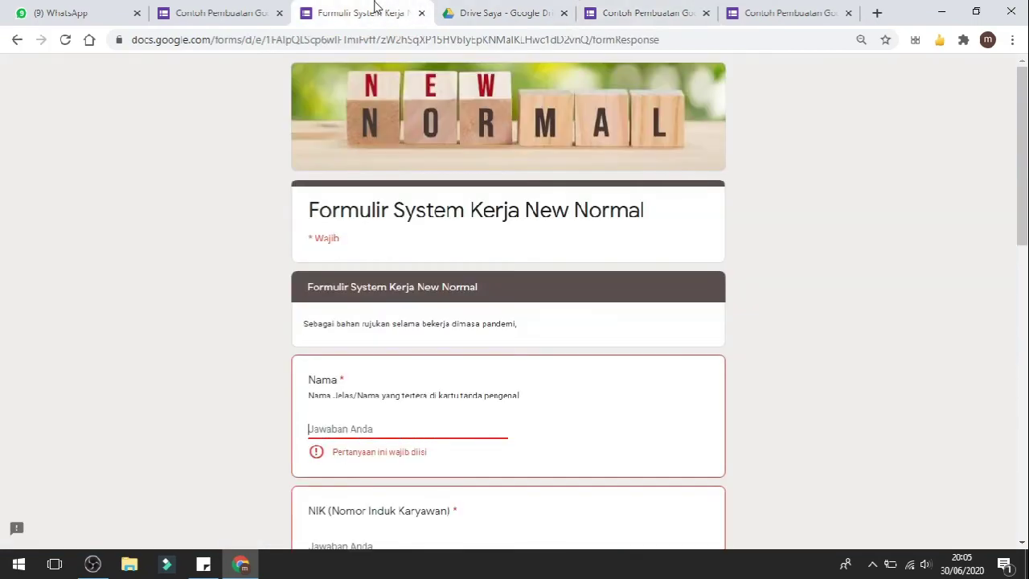
click(421, 13)
click(218, 10)
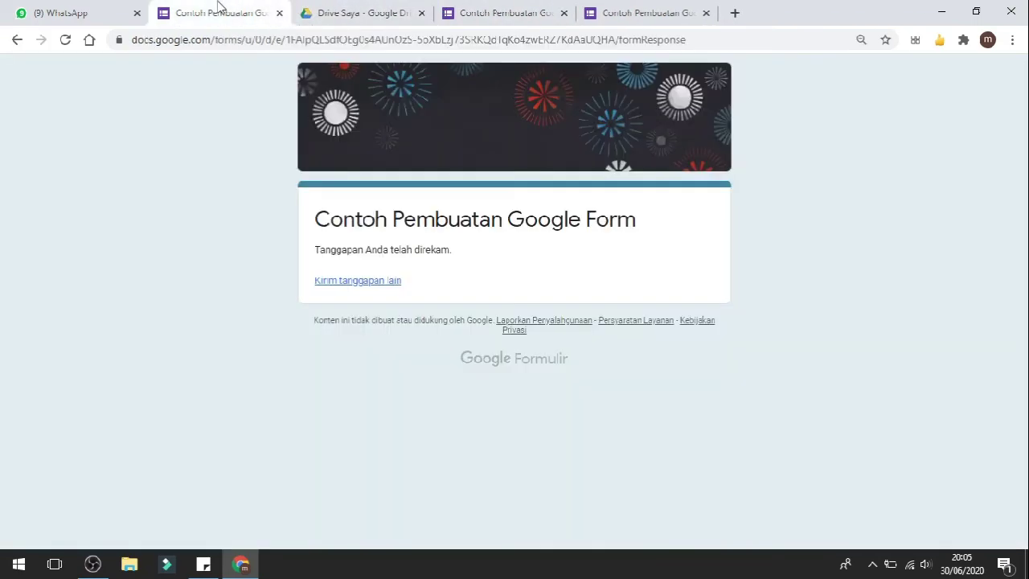
click(388, 287)
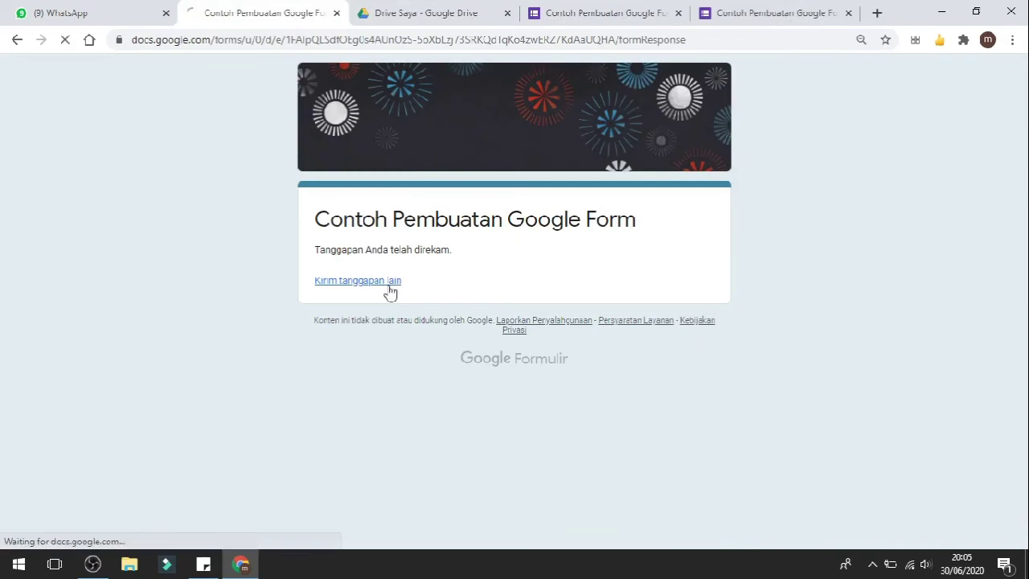
Answer the Nama question with a second respondent's name and the NIK question with an ID number
click(367, 364)
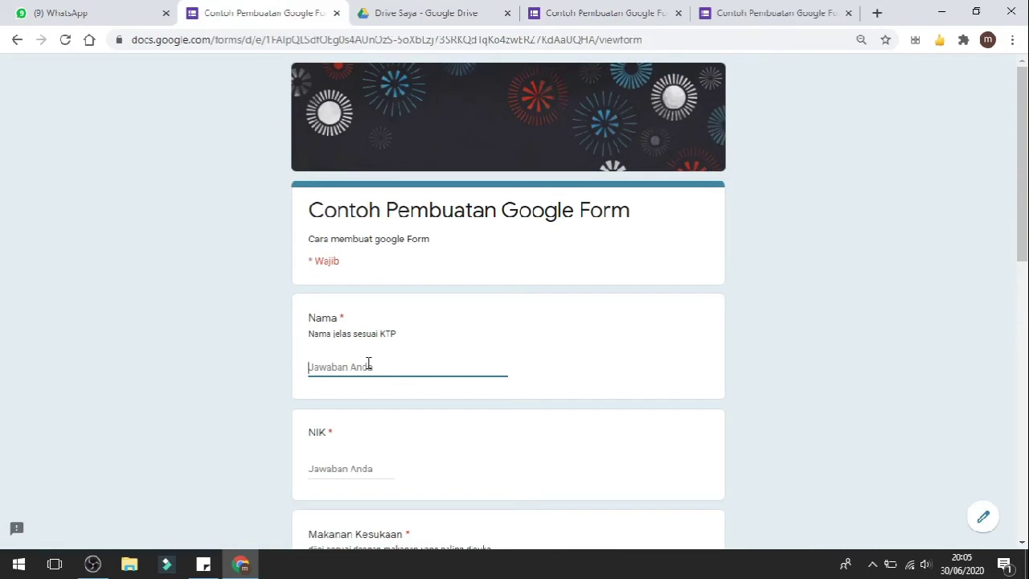
text(Andi)
key(Tab)
text(76)
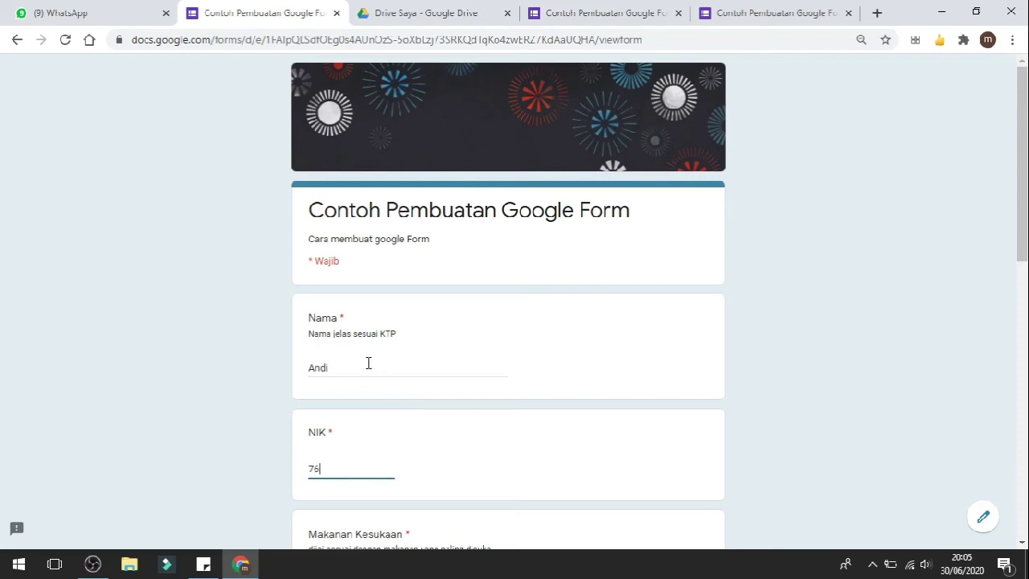
Choose Ayam Goreng and Nasi Goreng for Makanan Kesukaan, and Cash for Metode Pembayaran
scroll(369, 364, down, 3)
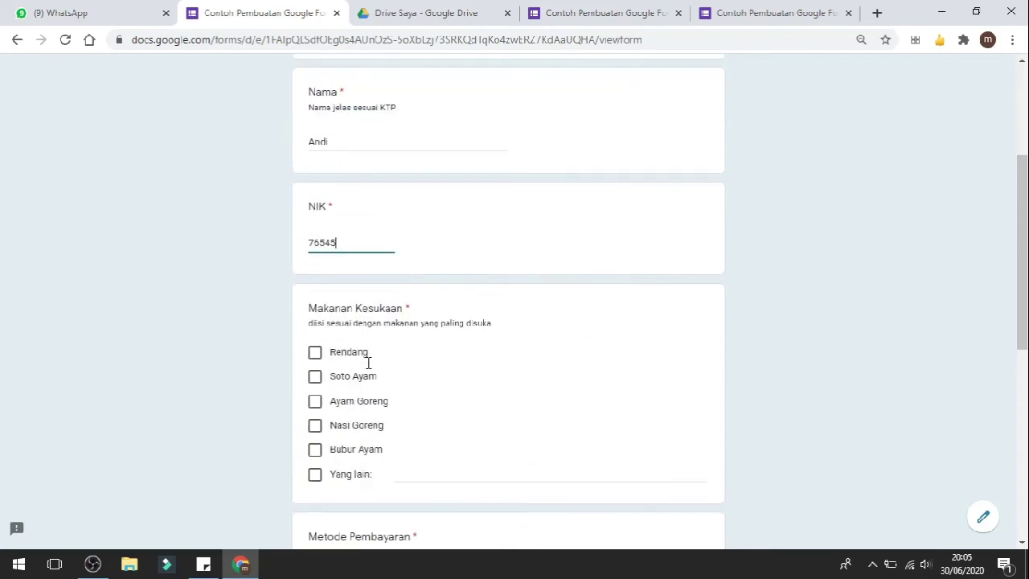
click(316, 402)
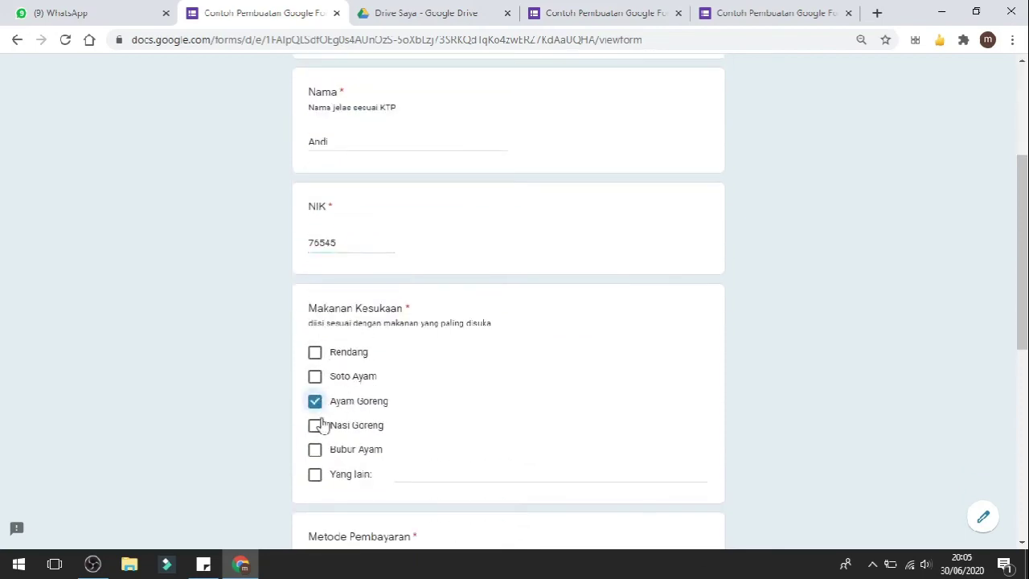
click(316, 425)
scroll(406, 463, down, 3)
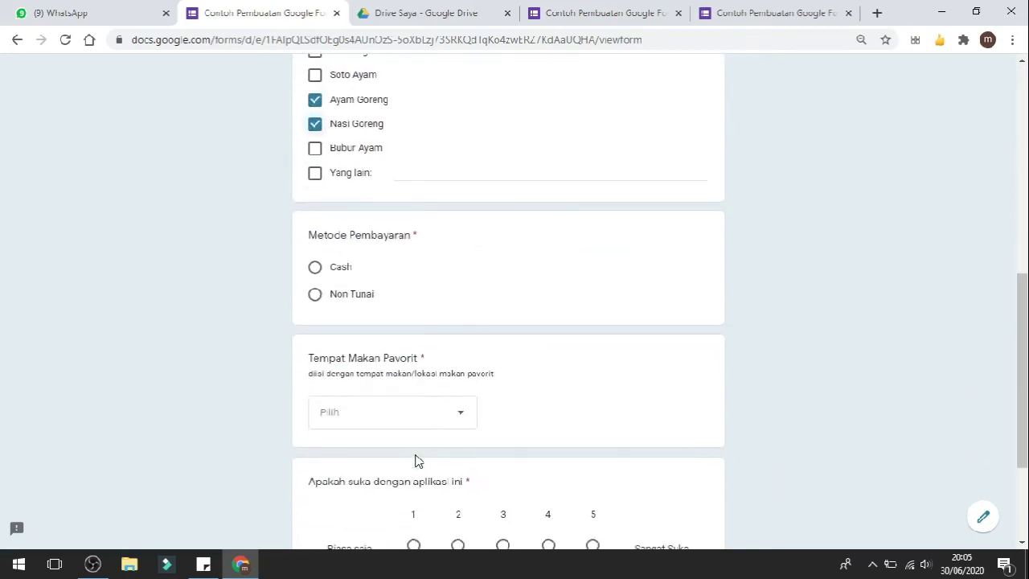
click(315, 270)
Answer Tempat Makan Pavorit with Outdoor dengan live music, rate the application question 5, and submit the response
scroll(423, 413, down, 1)
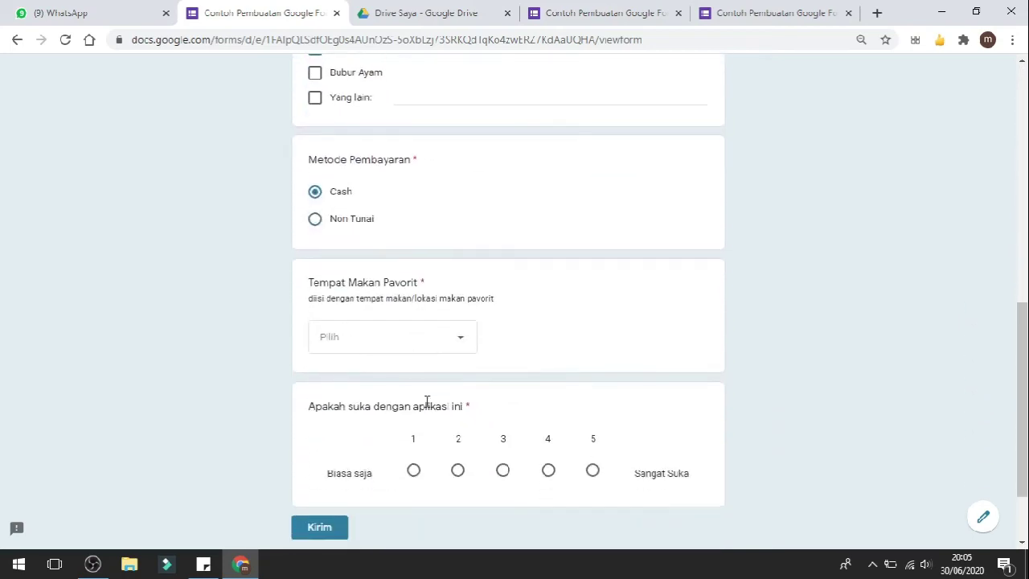
click(453, 348)
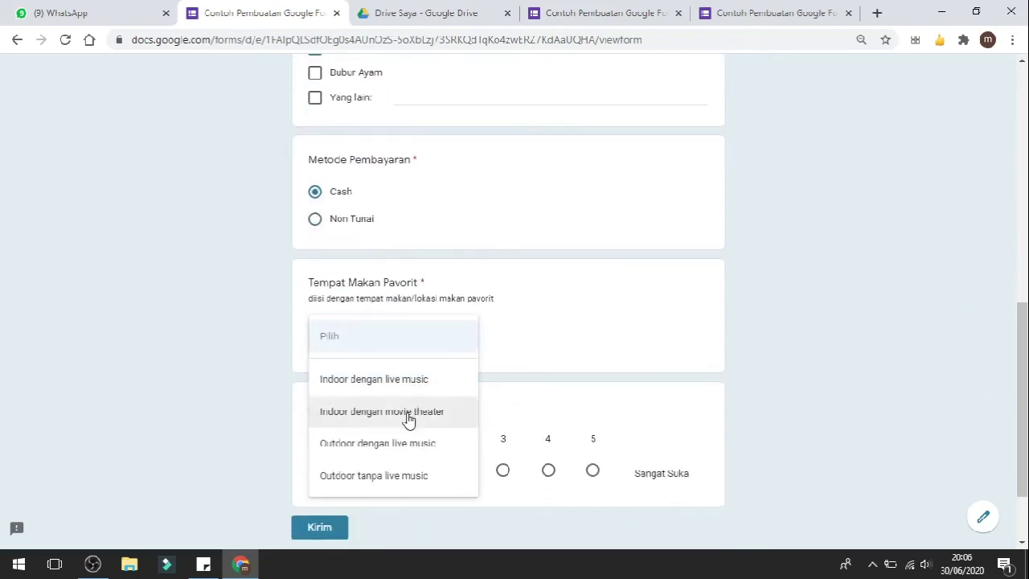
click(396, 453)
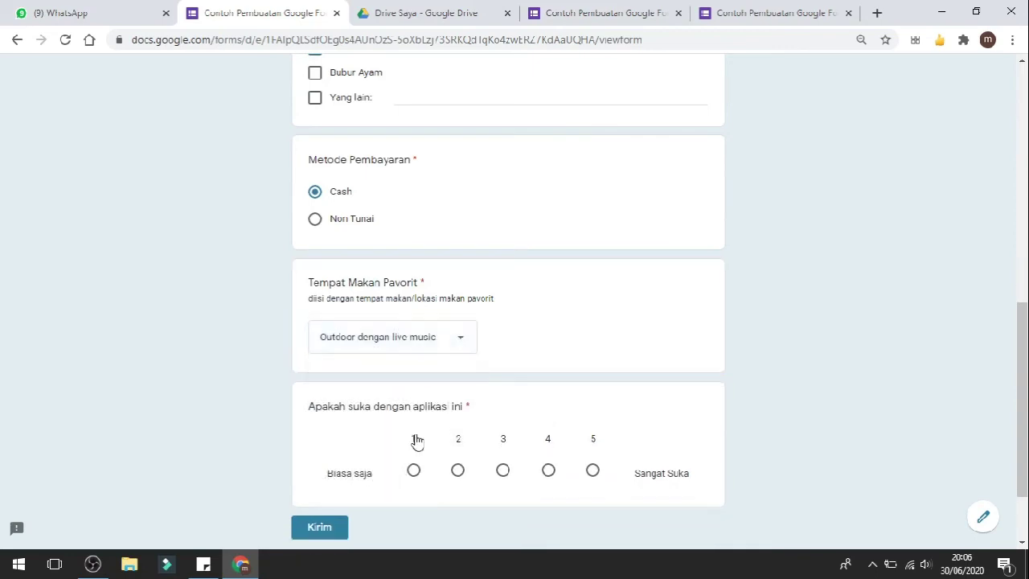
scroll(415, 441, down, 1)
click(593, 376)
click(331, 429)
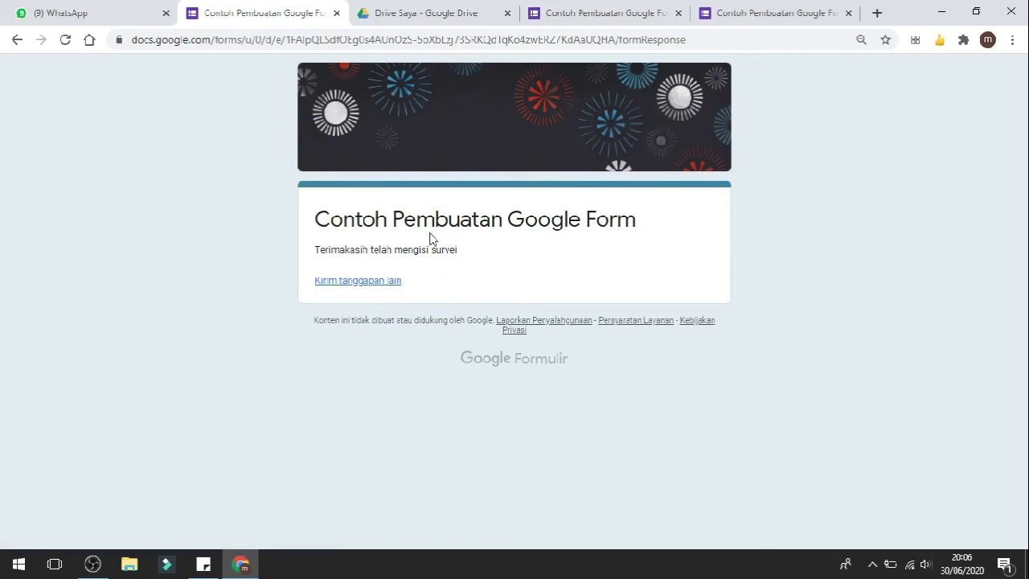
Start a further response and fill in the third respondent's name under Nama and ID number under NIK
click(373, 282)
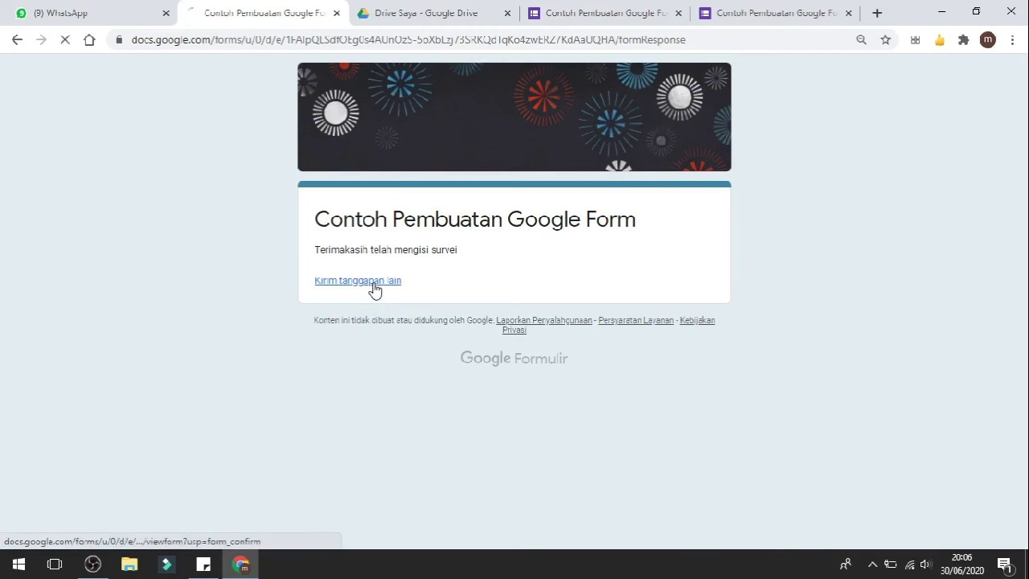
click(386, 366)
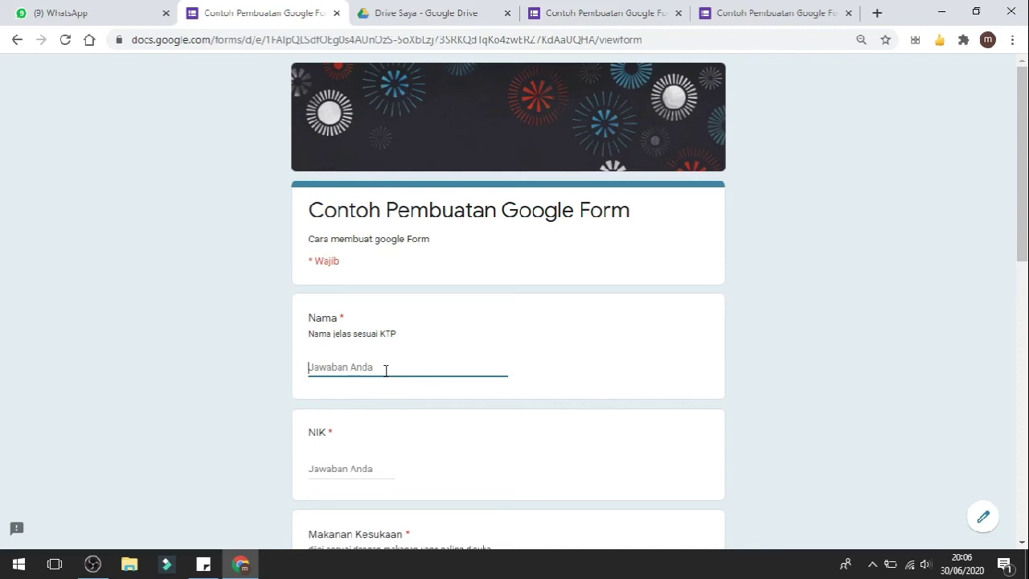
text(Tony)
key(Tab)
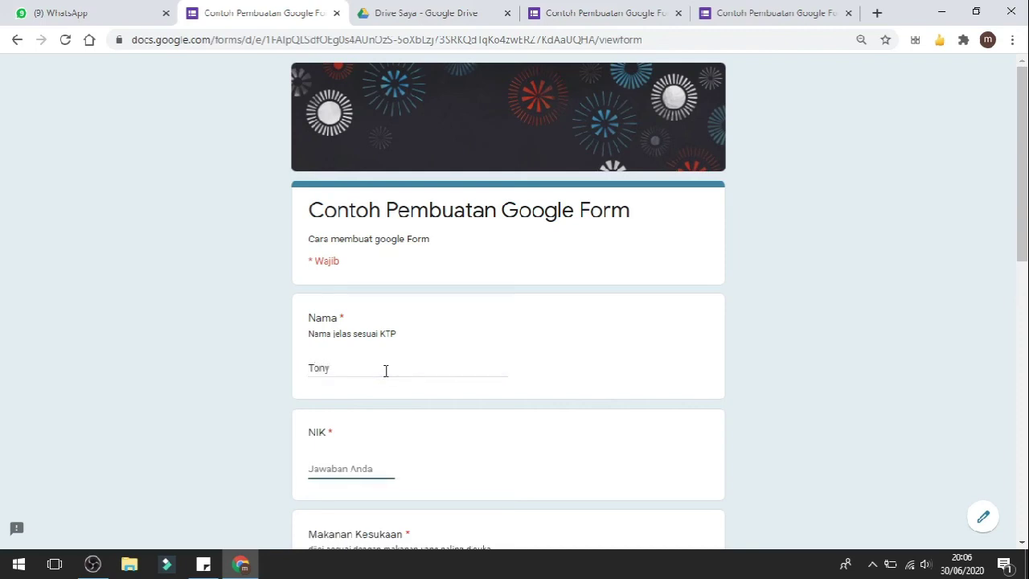
text(909087)
Choose Rendang, Soto Ayam, Ayam Goreng, Nasi Goreng and Bubur Ayam for Makanan Kesukaan, and Non Tunai for Metode Pembayaran
scroll(389, 378, down, 3)
click(315, 354)
click(314, 377)
click(315, 401)
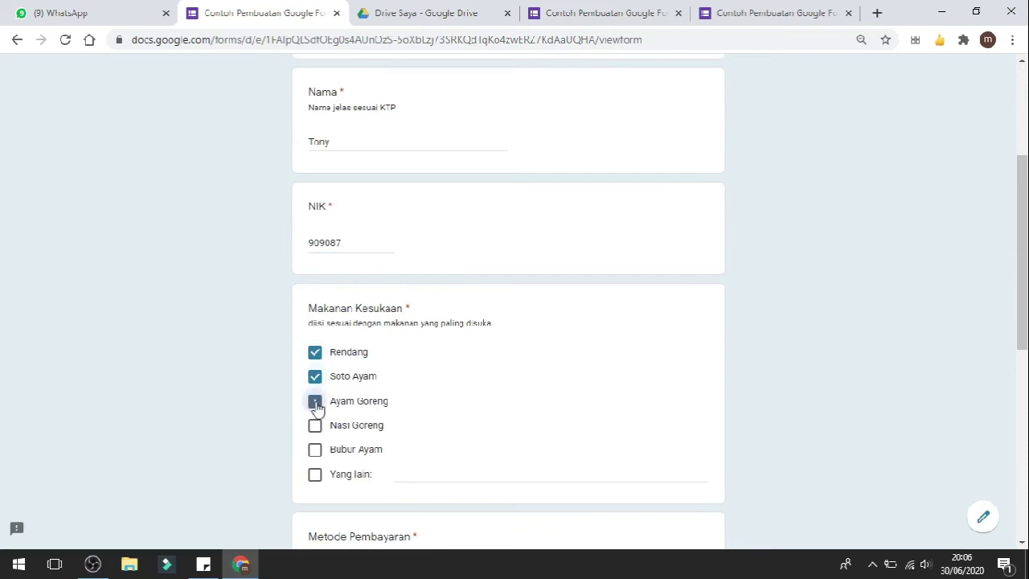
click(314, 426)
click(314, 449)
scroll(345, 442, down, 3)
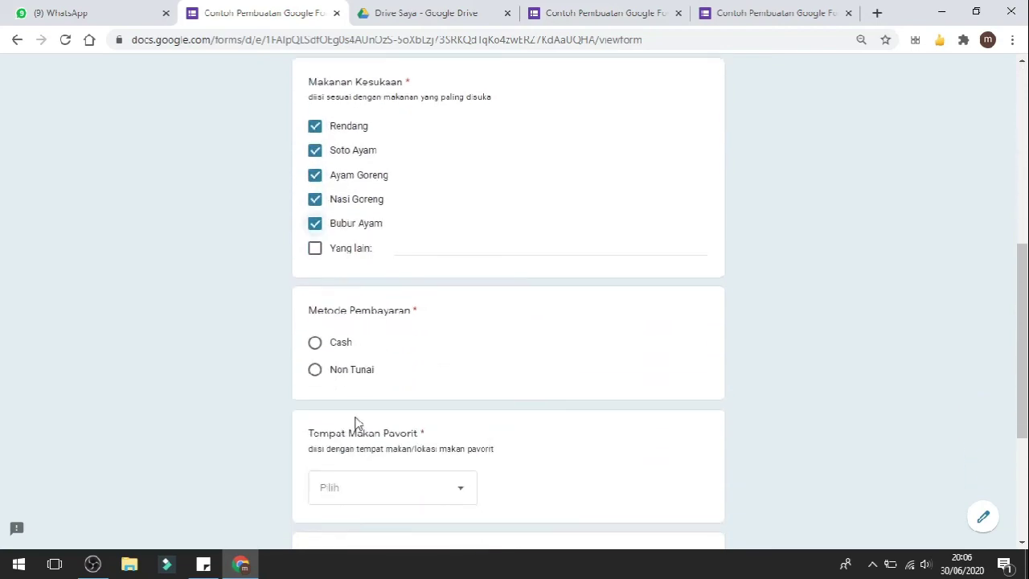
click(314, 371)
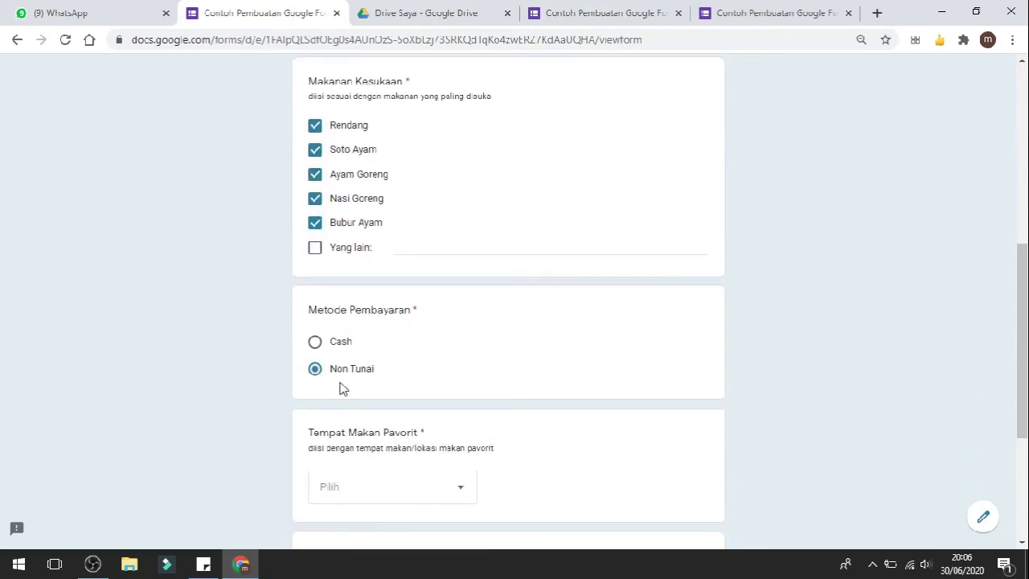
Answer Tempat Makan Pavorit with Indoor dengan movie theater, rate the application question, and submit the response
scroll(446, 361, down, 2)
click(452, 345)
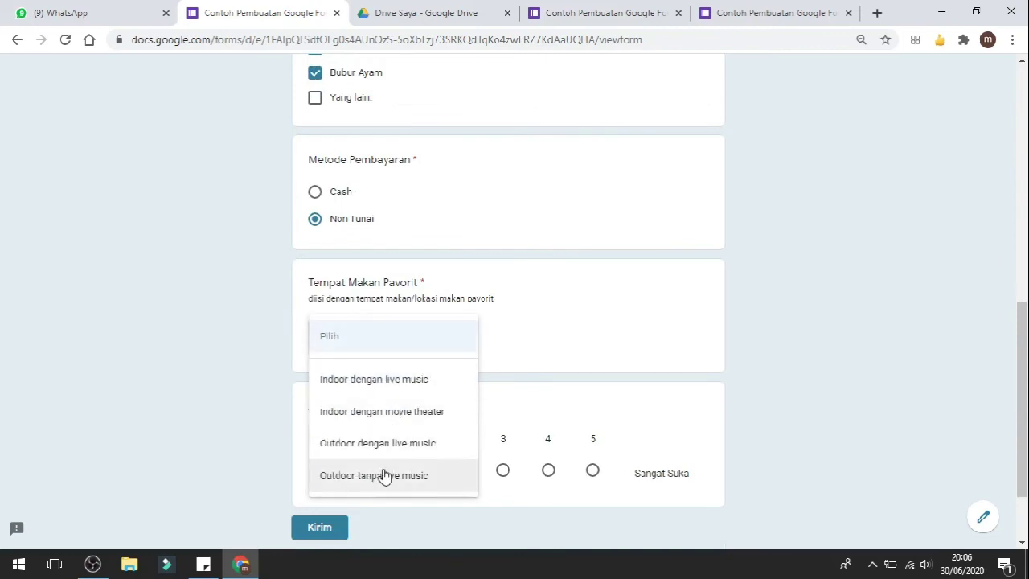
click(395, 425)
scroll(395, 425, down, 2)
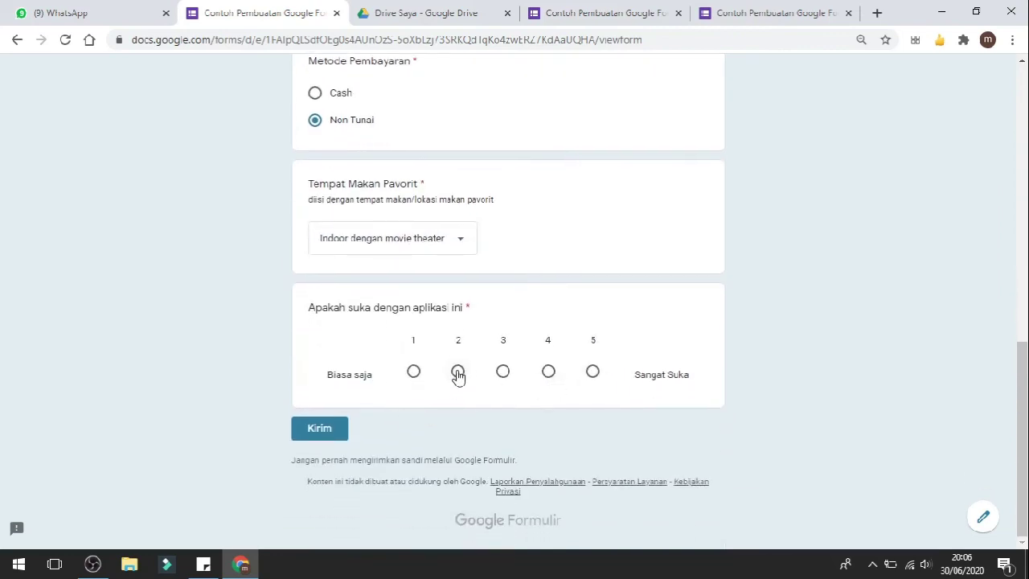
click(328, 433)
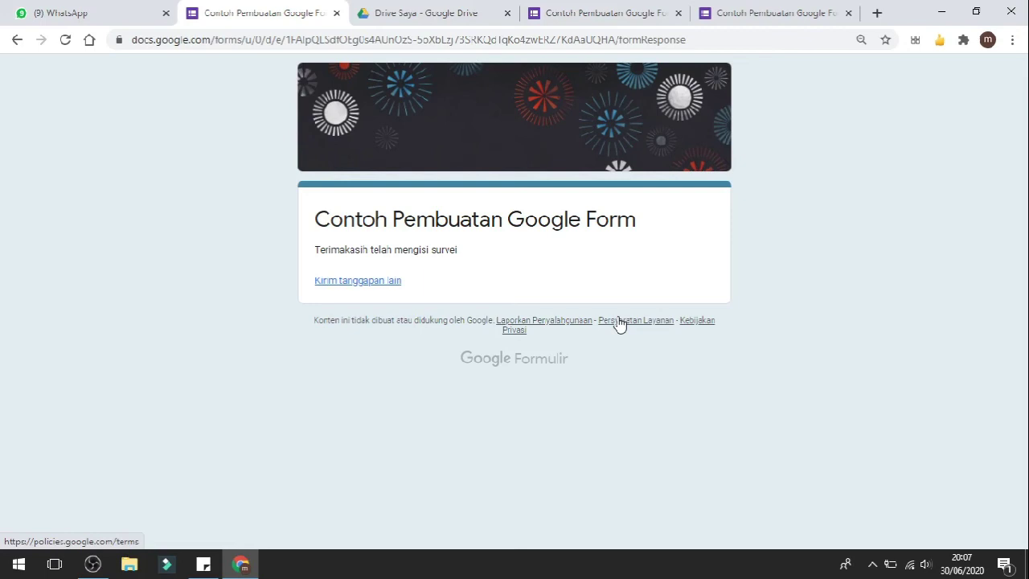
Close the pages with the form editor, the form preview and Google Drive, leaving the preview without saving
click(688, 16)
click(678, 14)
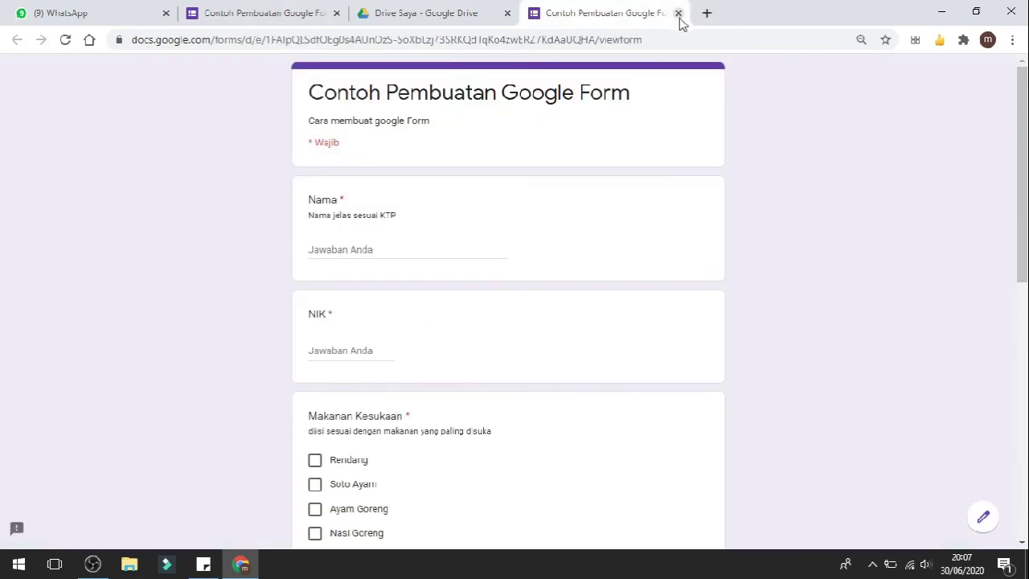
click(679, 14)
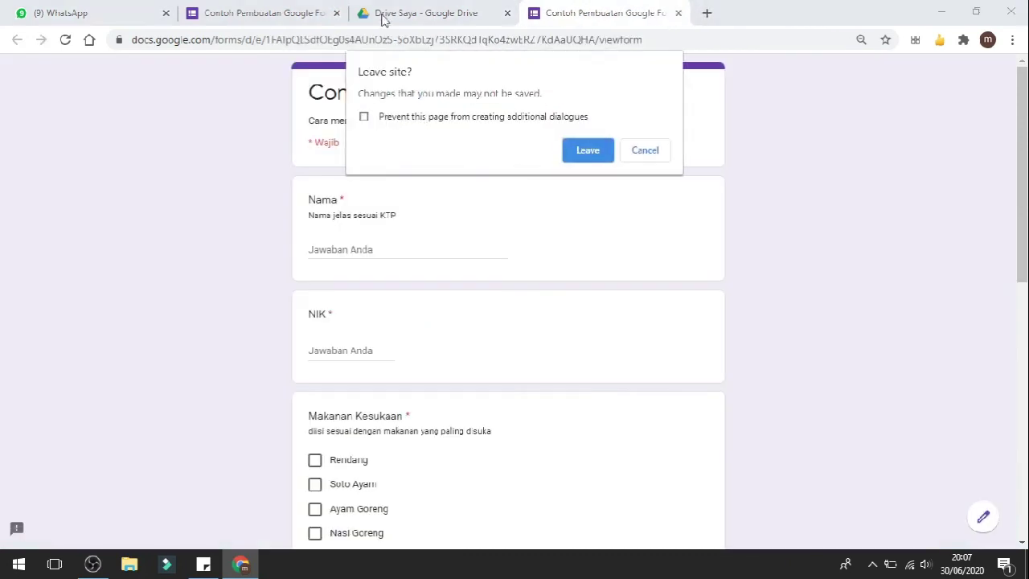
click(601, 151)
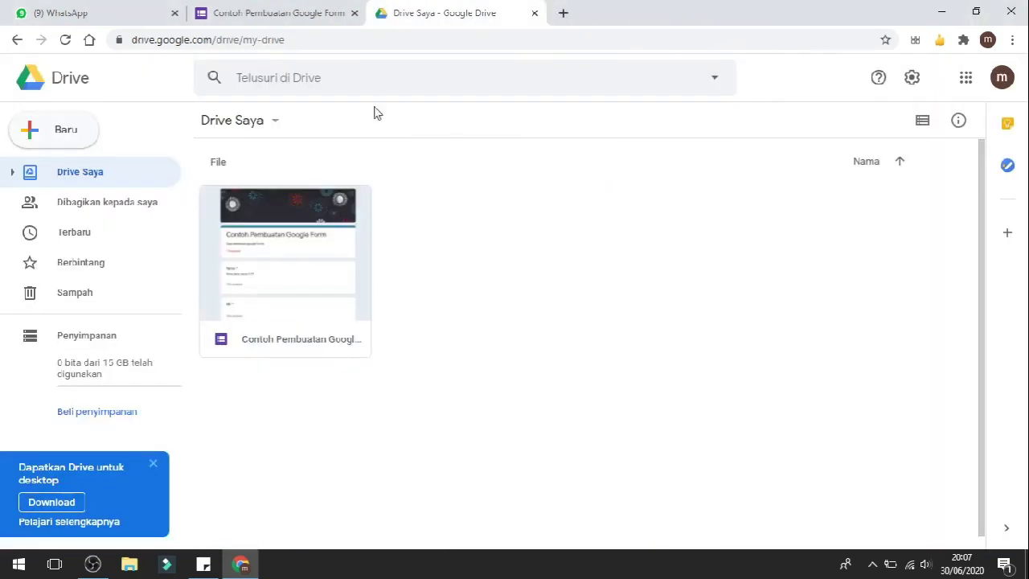
click(333, 6)
click(443, 11)
click(533, 14)
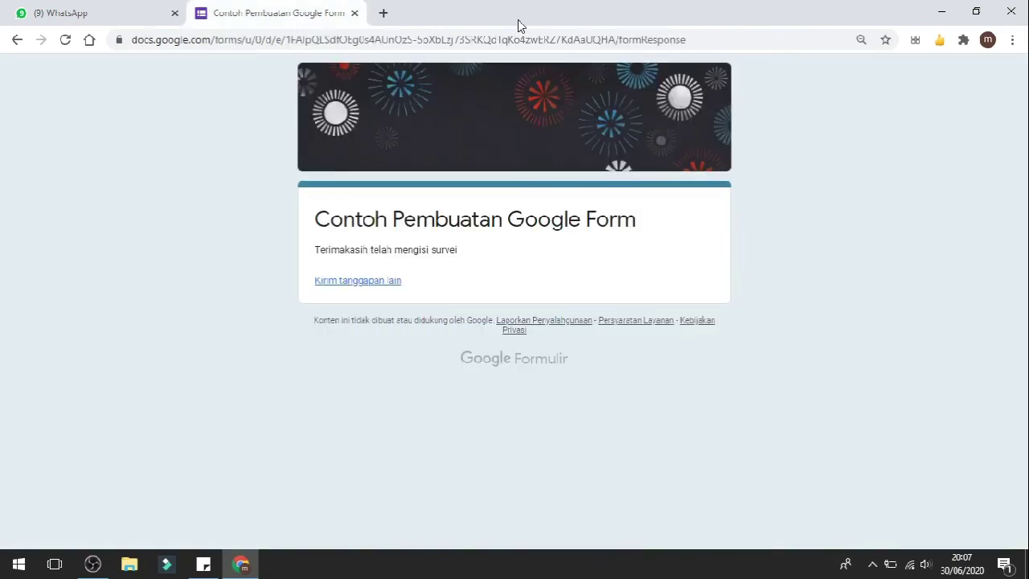
Close the browser window, then relaunch Chrome from the same profile's desktop shortcut and minimise it
click(1011, 11)
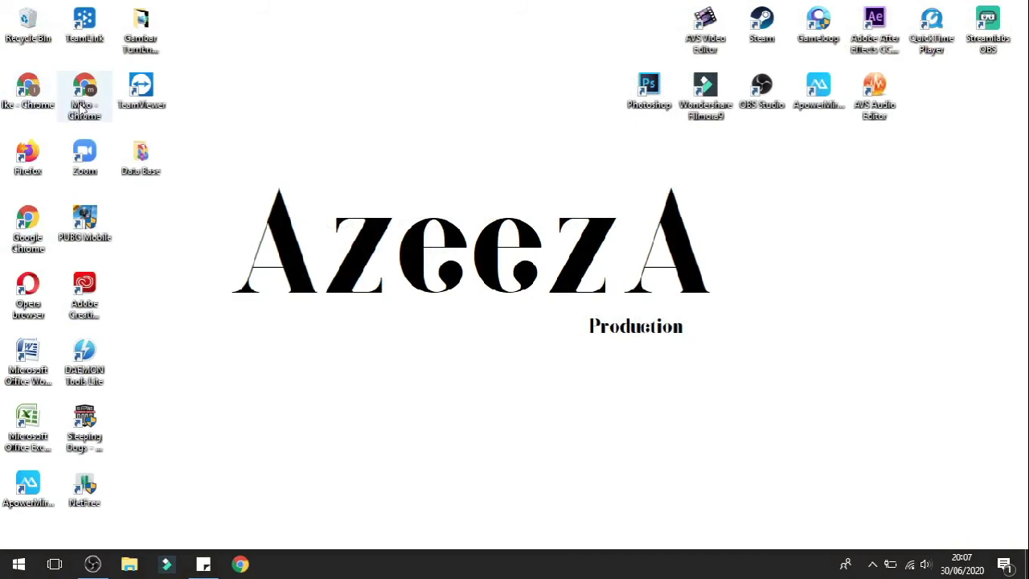
click(86, 94)
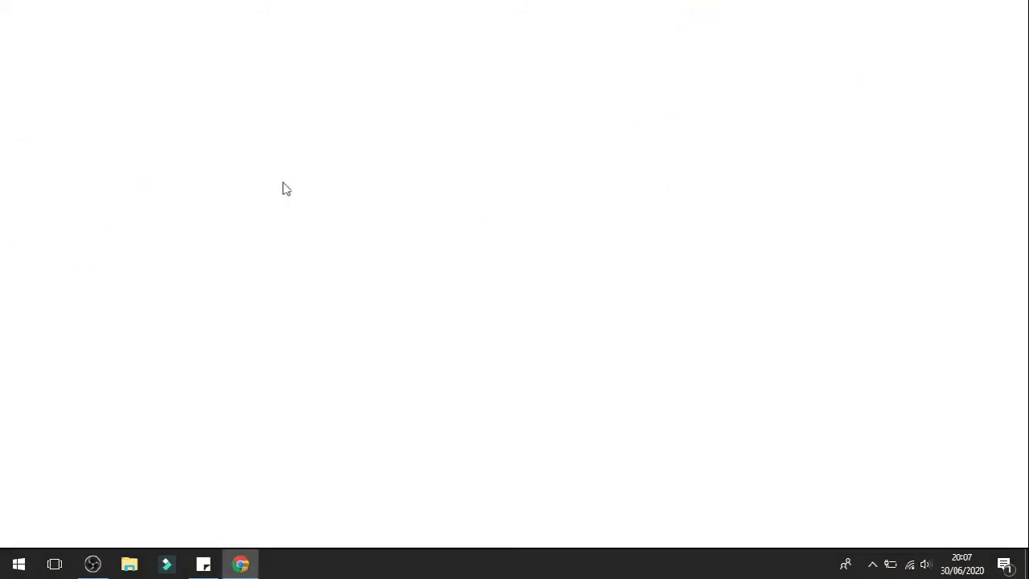
click(939, 13)
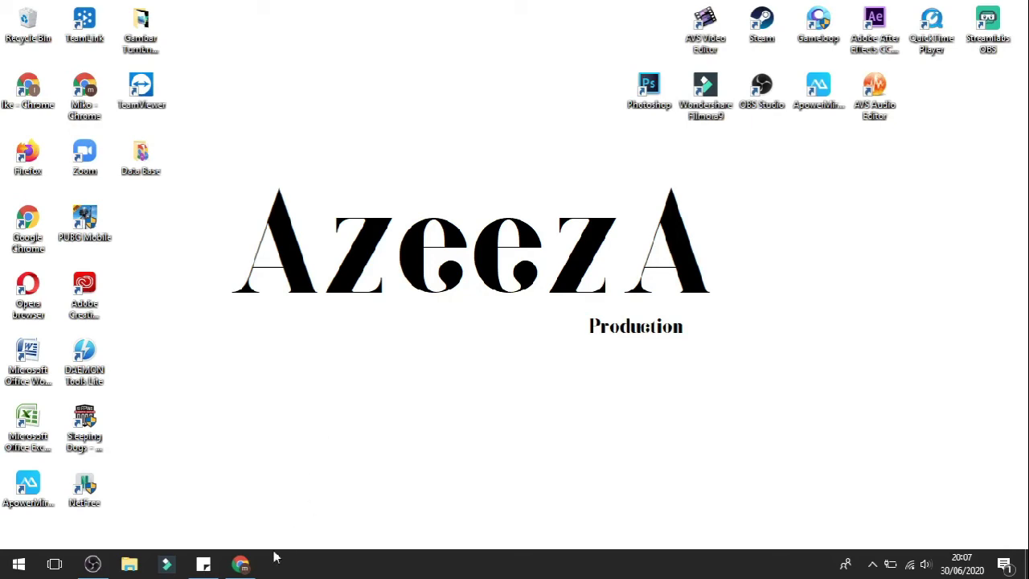
Switch back to Chrome and open My Drive in Google Drive to look over its files
click(241, 564)
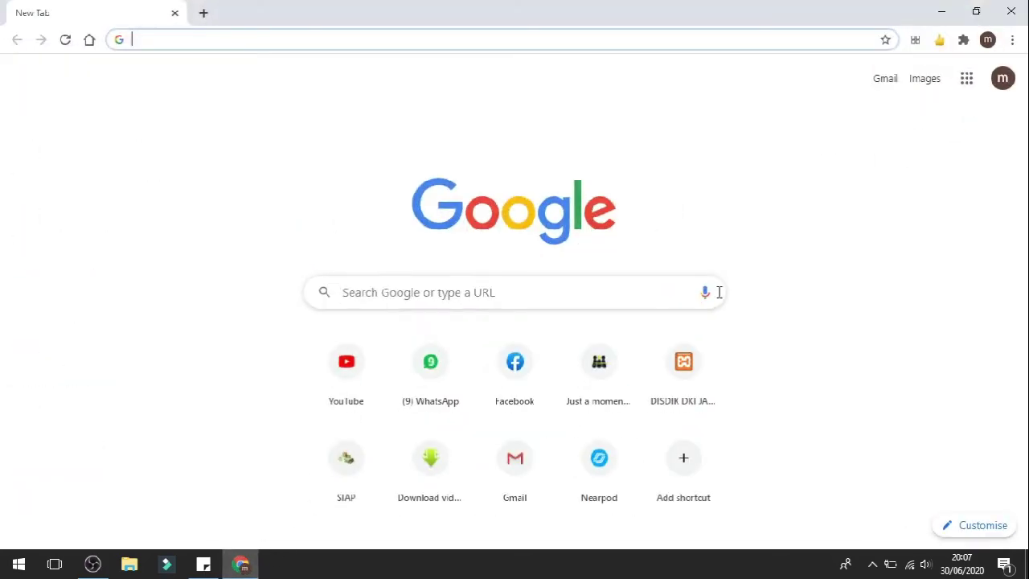
click(967, 81)
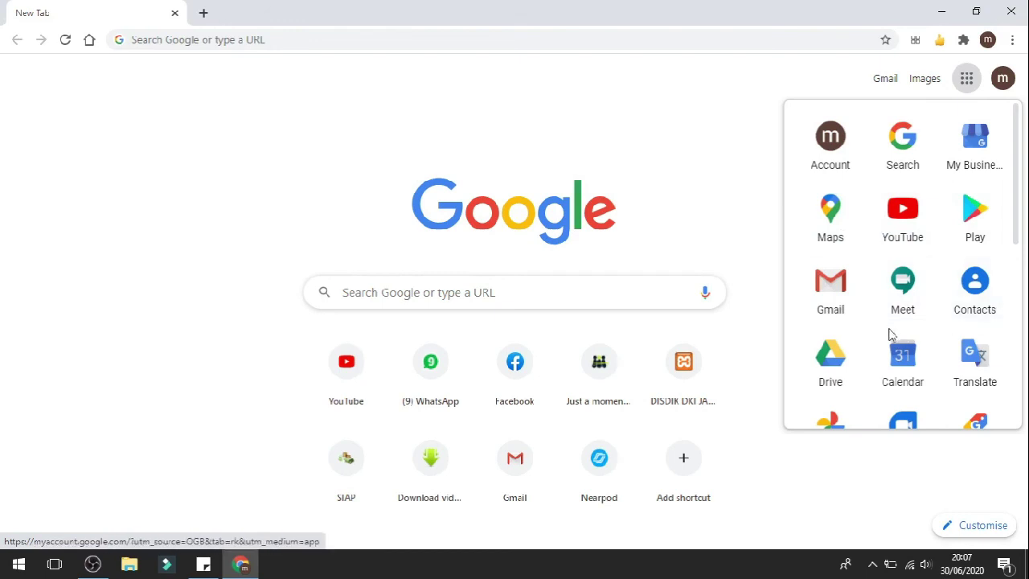
click(833, 370)
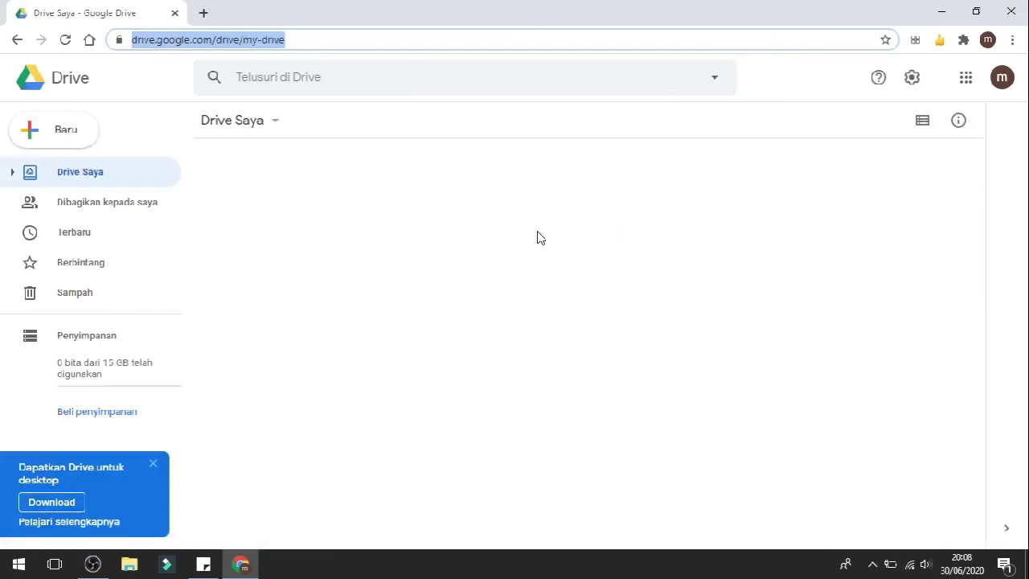
scroll(401, 240, down, 1)
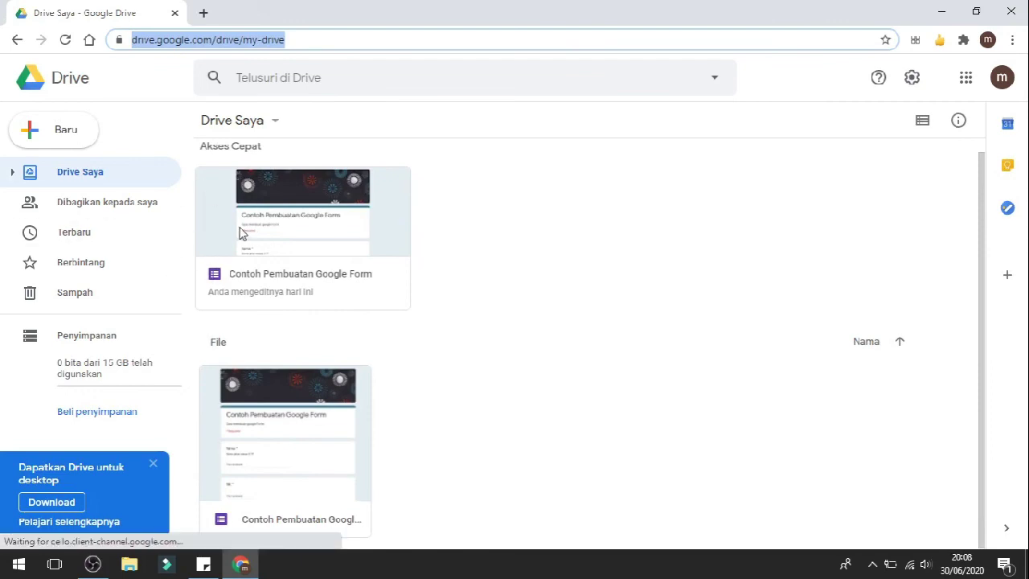
scroll(242, 233, up, 1)
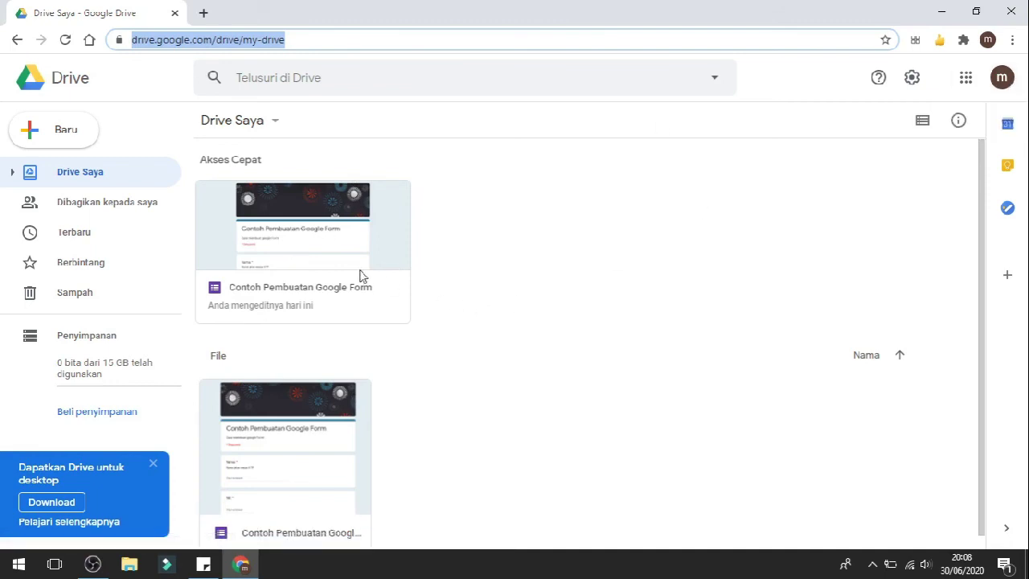
Open the form Contoh Pembuatan Google Form, dismiss the question-import tip and look through its questions
click(294, 260)
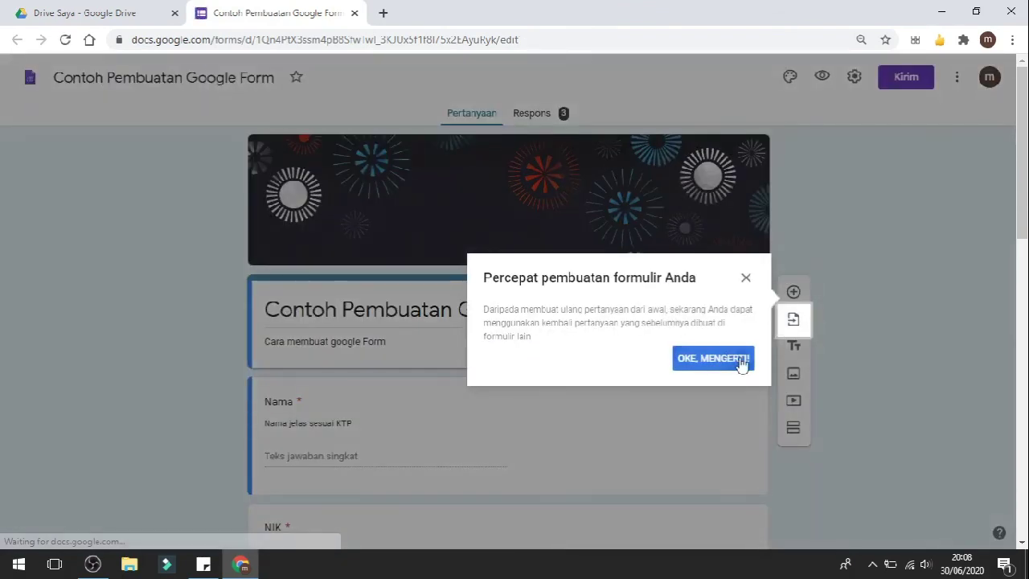
click(733, 361)
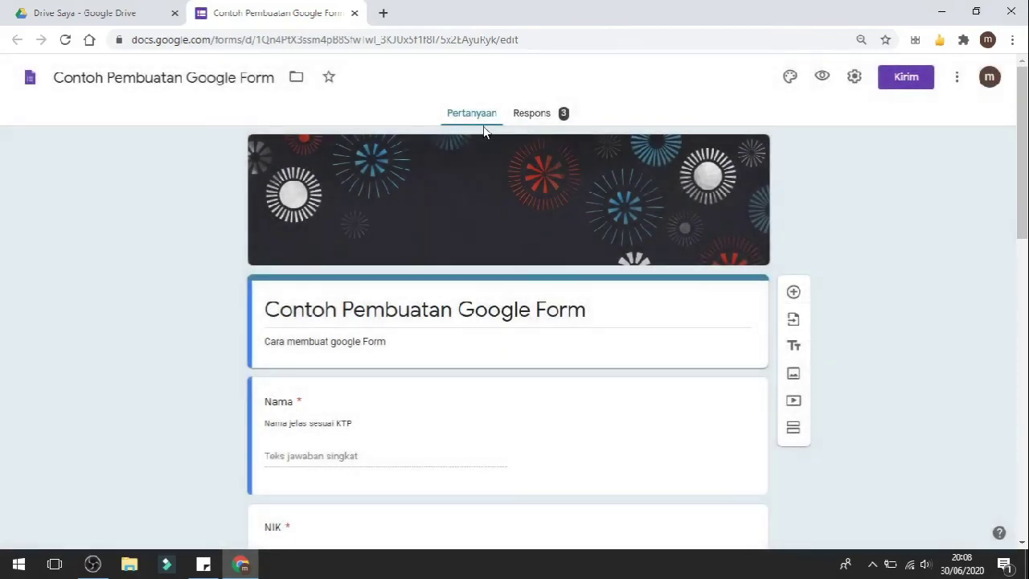
scroll(255, 305, down, 2)
scroll(256, 310, down, 8)
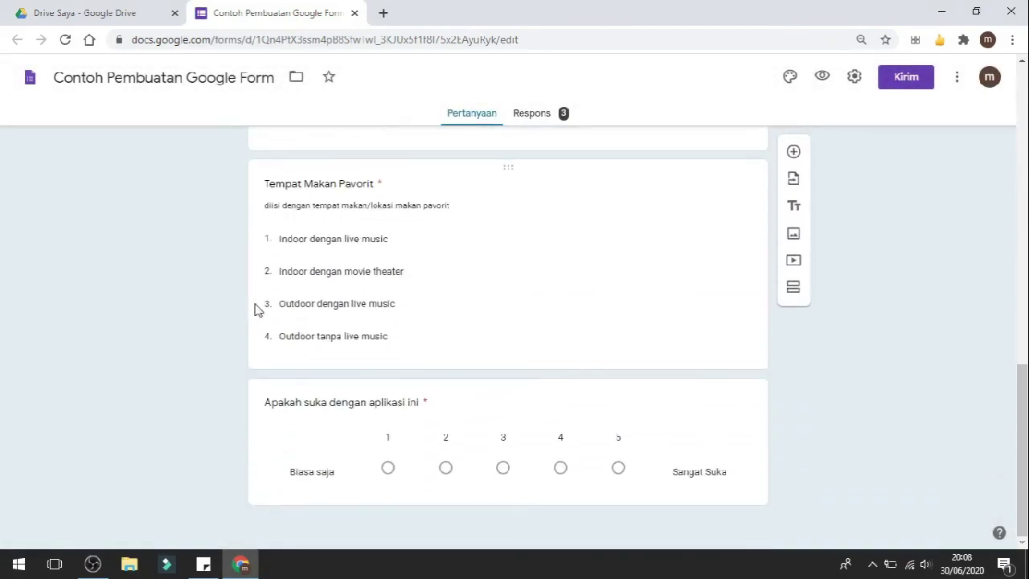
scroll(259, 312, up, 10)
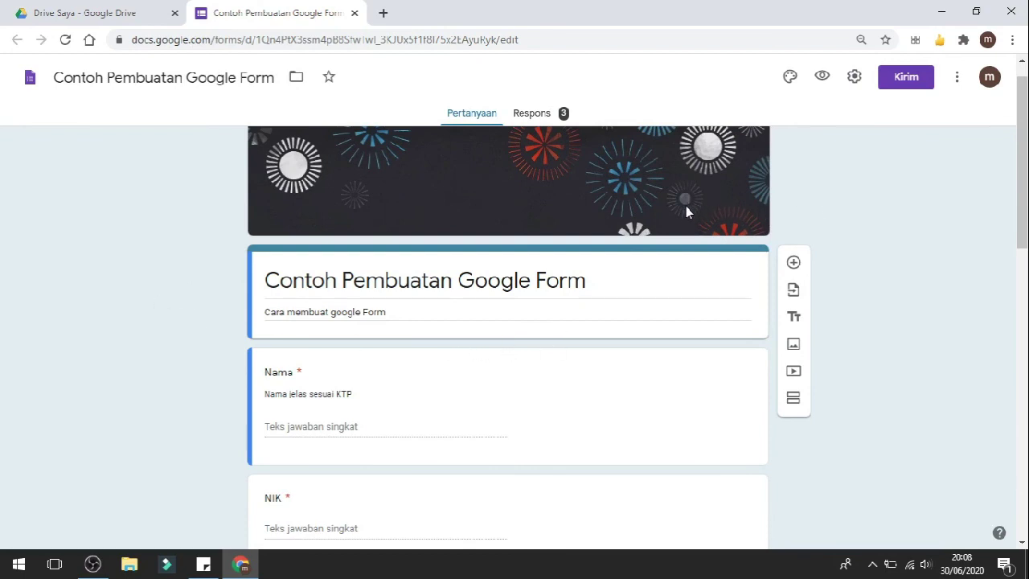
Open the form's responses and examine the summary for Nama, NIK and Makanan Kesukaan
click(541, 121)
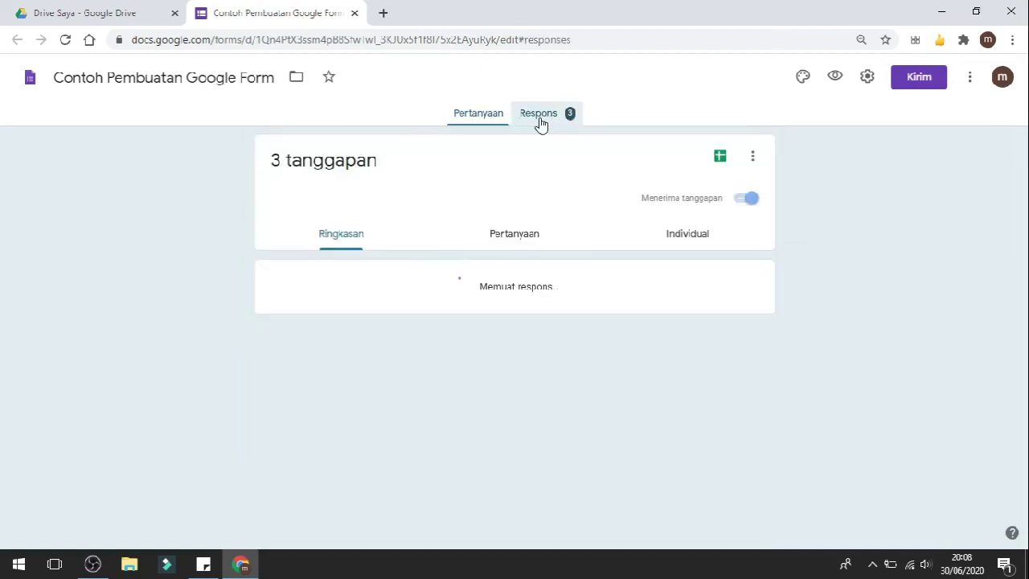
scroll(351, 291, down, 5)
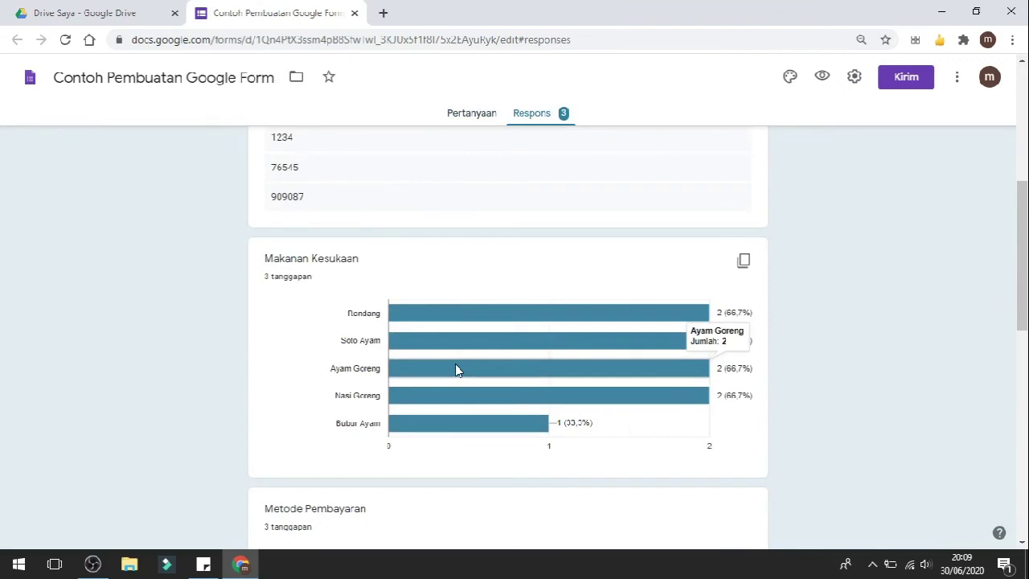
scroll(455, 370, up, 5)
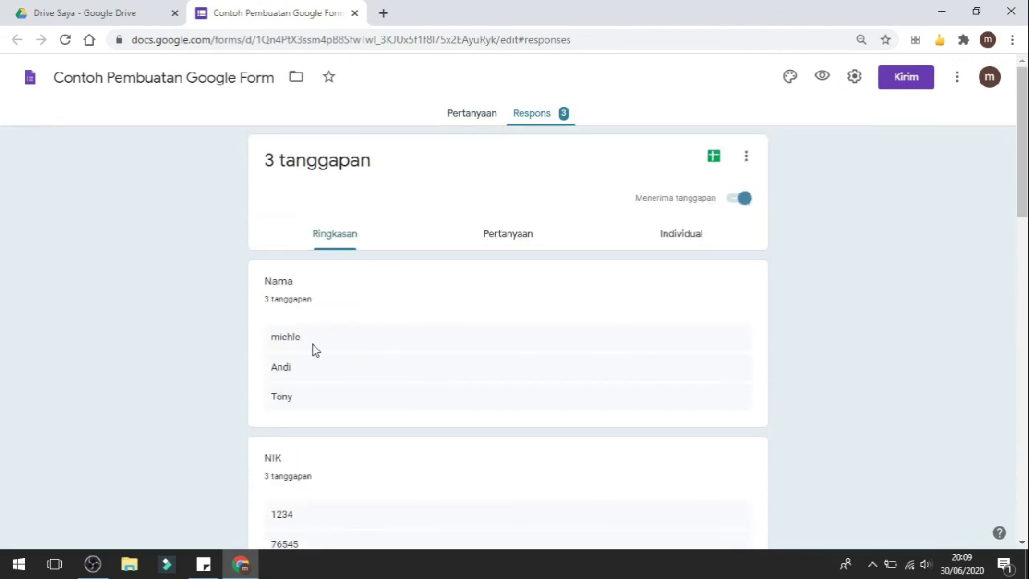
scroll(314, 330, down, 1)
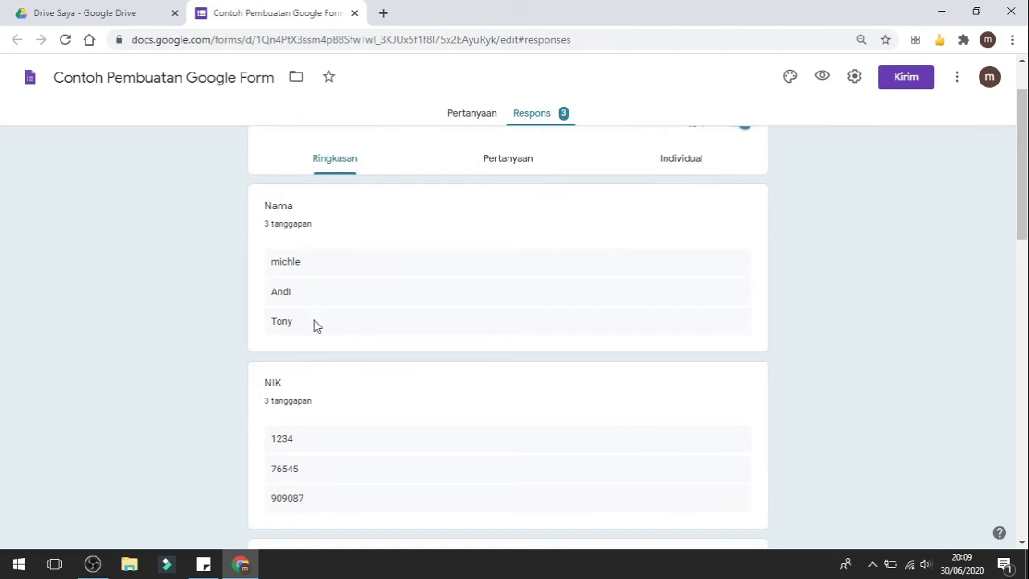
View the responses by question and look through the answers given for Nama
click(513, 161)
click(427, 296)
click(148, 304)
scroll(298, 317, down, 1)
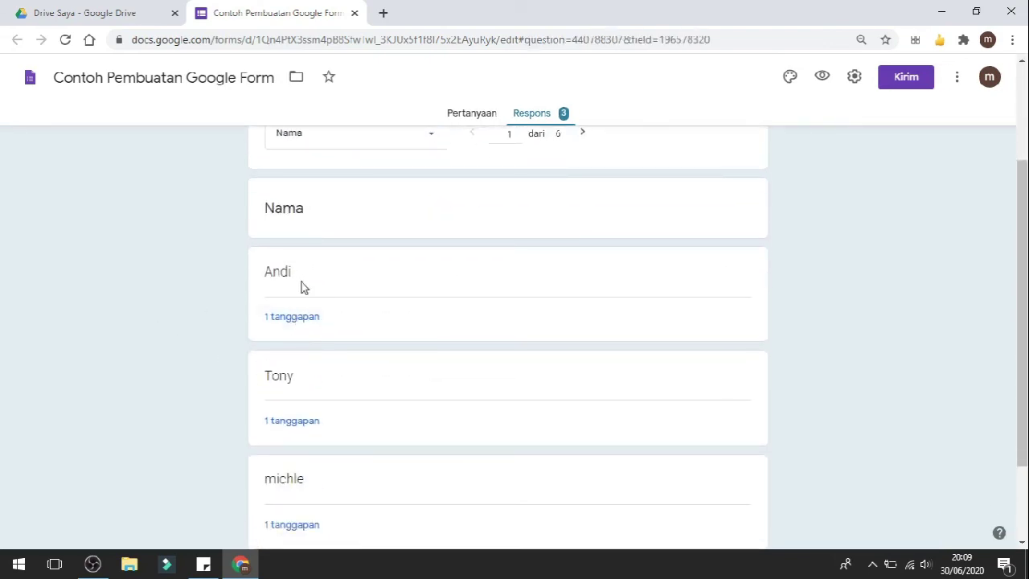
Open Tanggapan 2 from the first listed Nama answer and read through that individual response
click(304, 322)
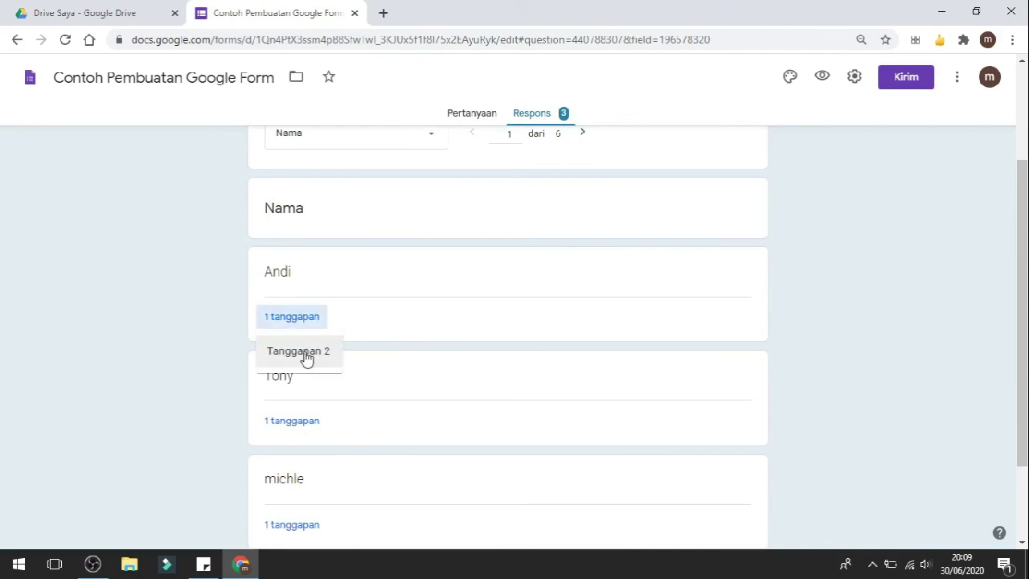
click(305, 357)
scroll(318, 349, down, 1)
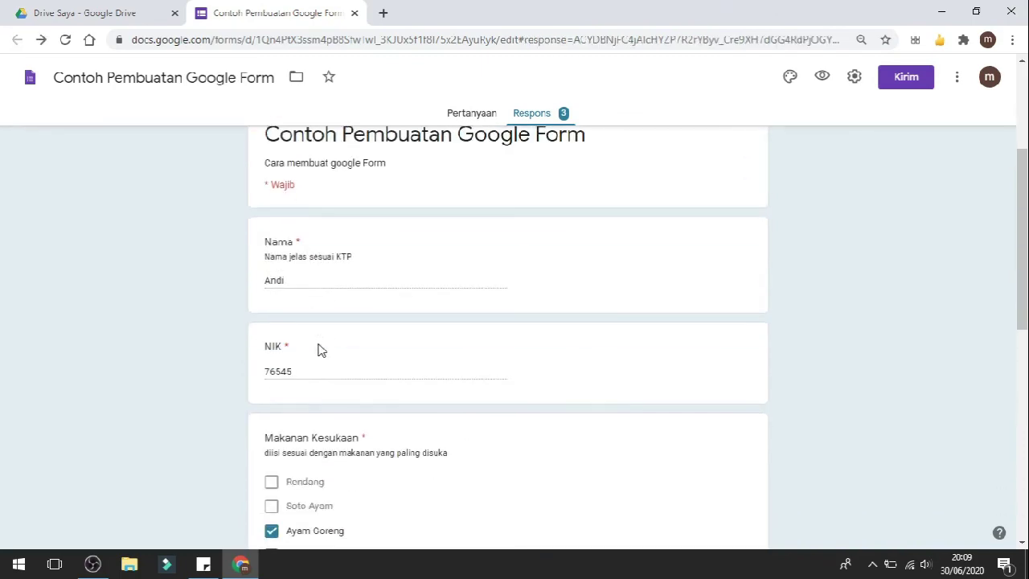
scroll(315, 325, down, 2)
scroll(310, 366, up, 1)
scroll(306, 393, down, 4)
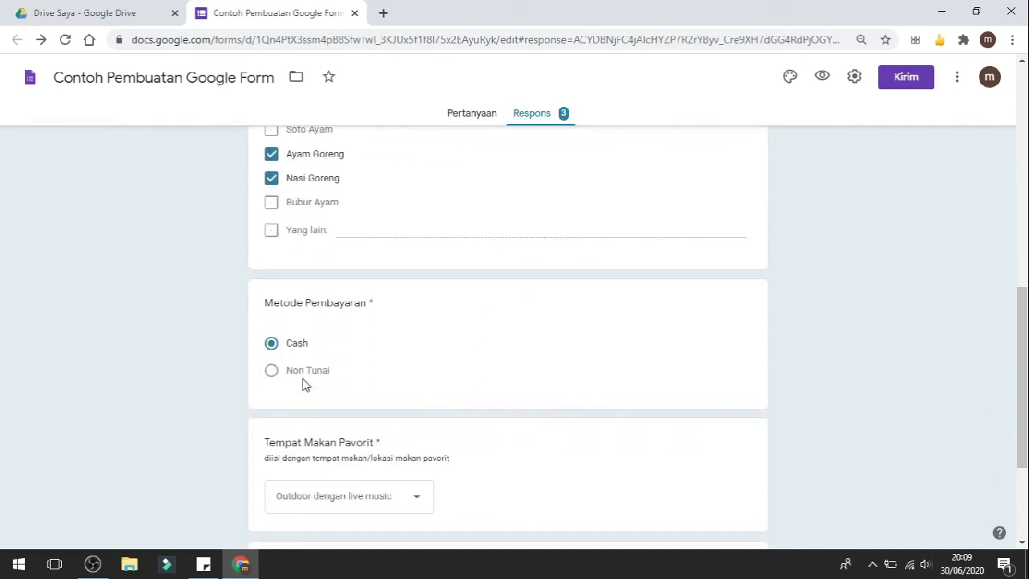
scroll(295, 381, down, 2)
scroll(293, 377, up, 9)
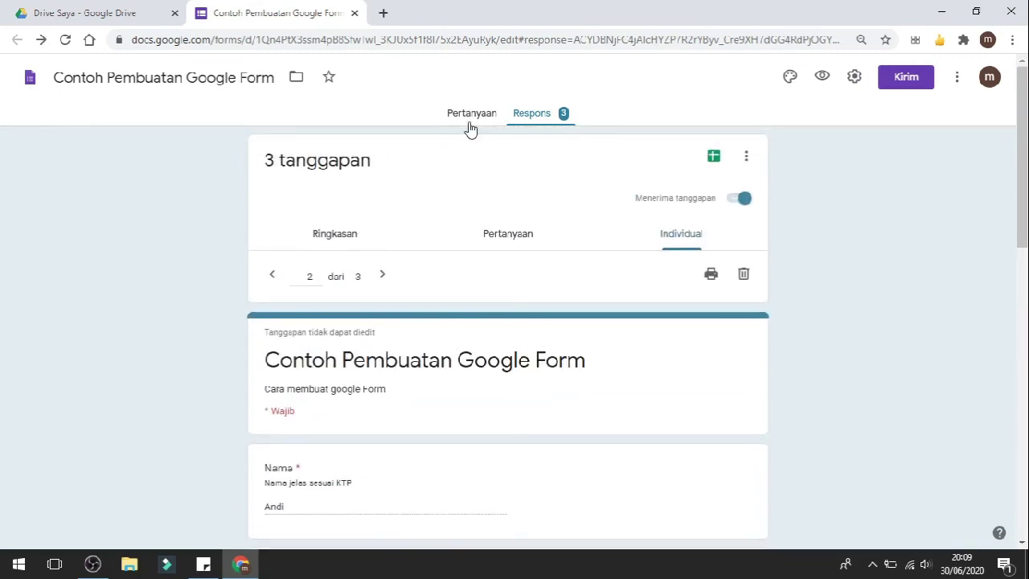
Download the form's responses as a .csv file
click(472, 114)
click(527, 119)
click(747, 160)
click(800, 173)
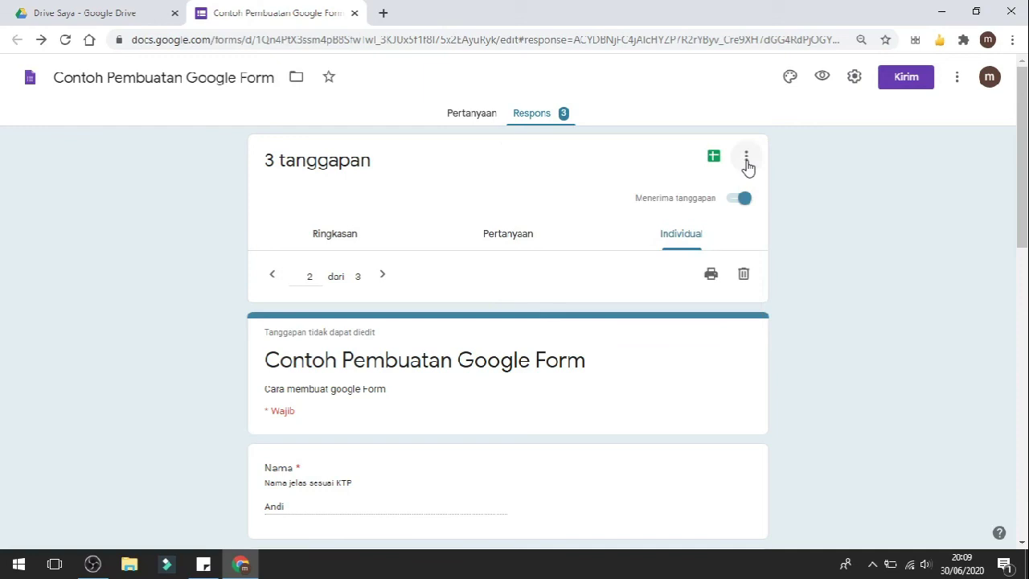
click(747, 163)
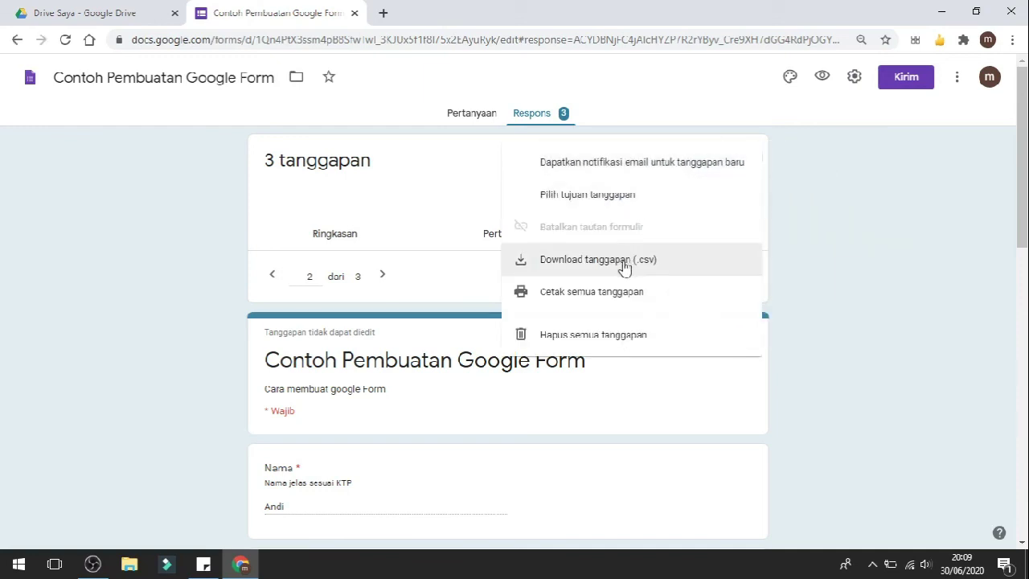
click(625, 268)
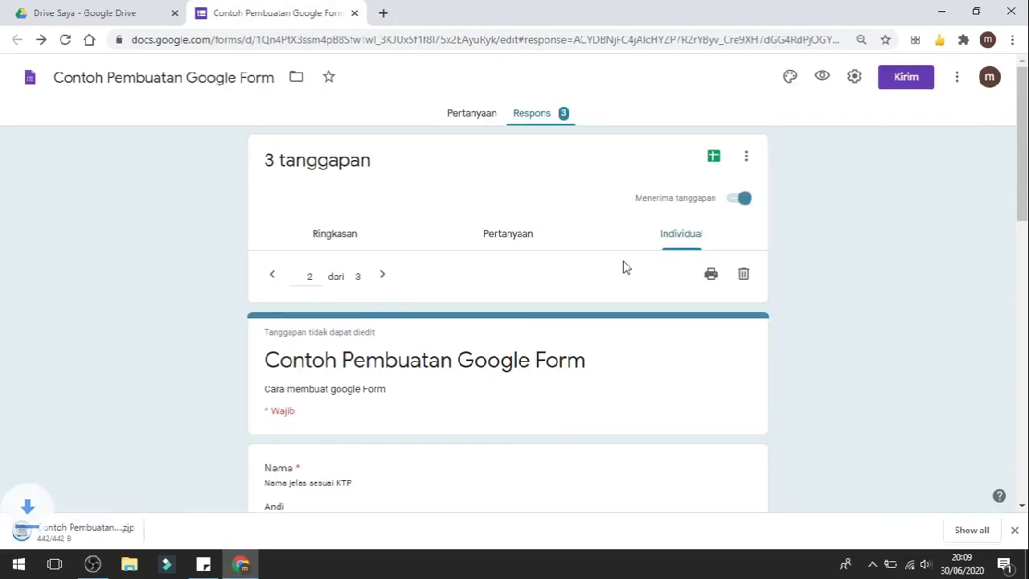
Open the downloaded archive in WinRAR, dismiss the licence reminder, and open its CSV file in a maximised Excel window
click(112, 533)
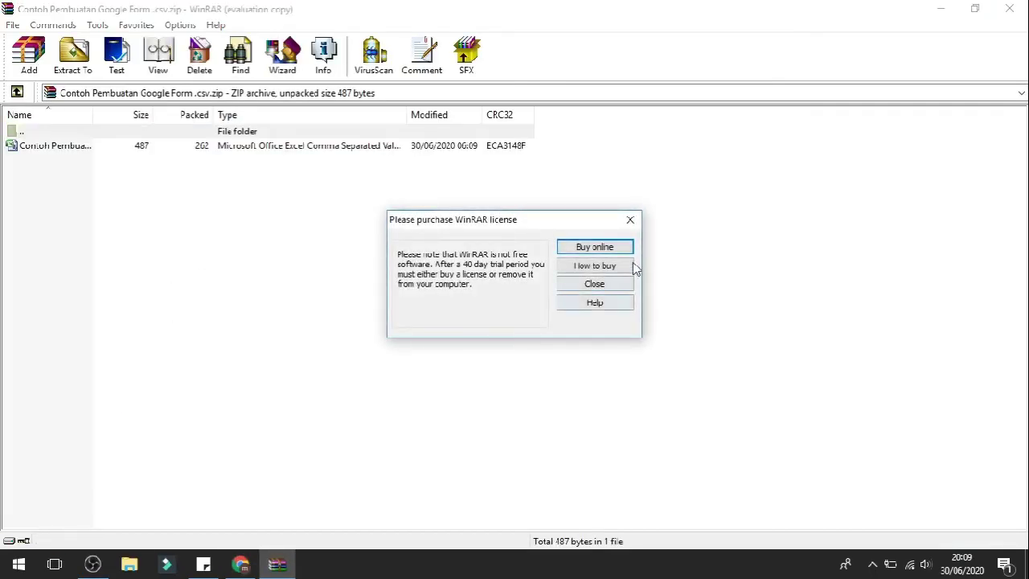
click(628, 222)
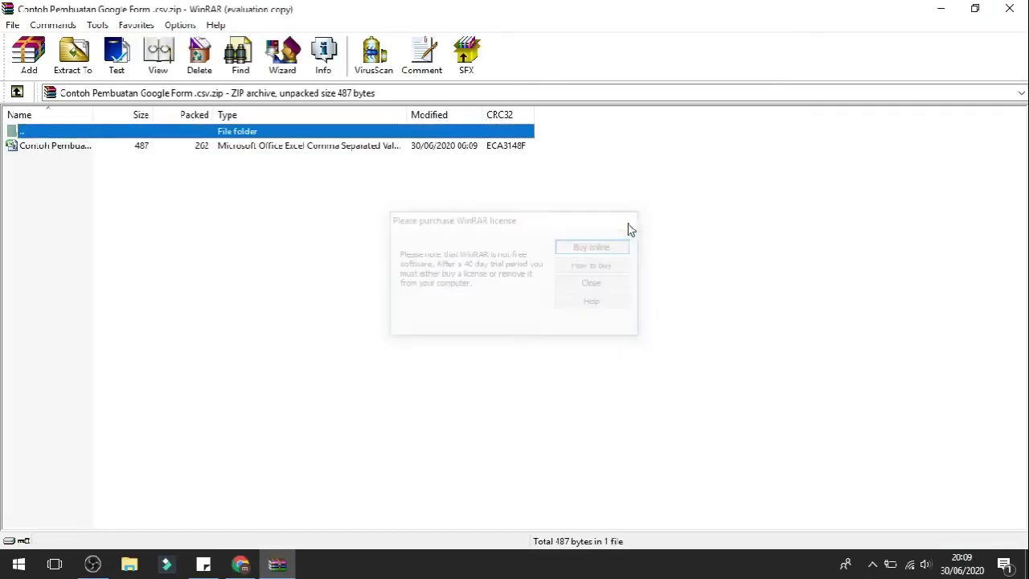
double_click(36, 152)
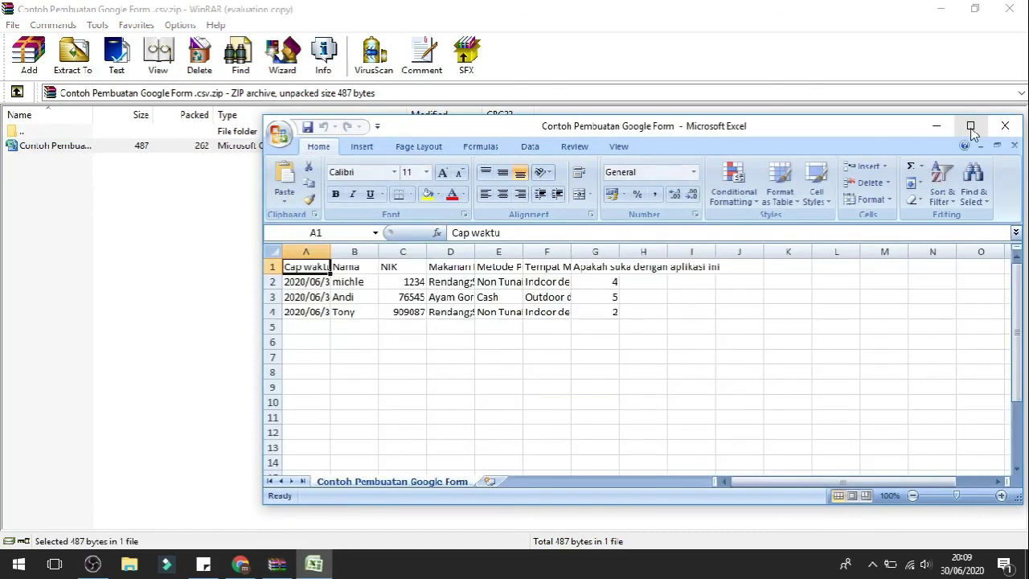
click(971, 126)
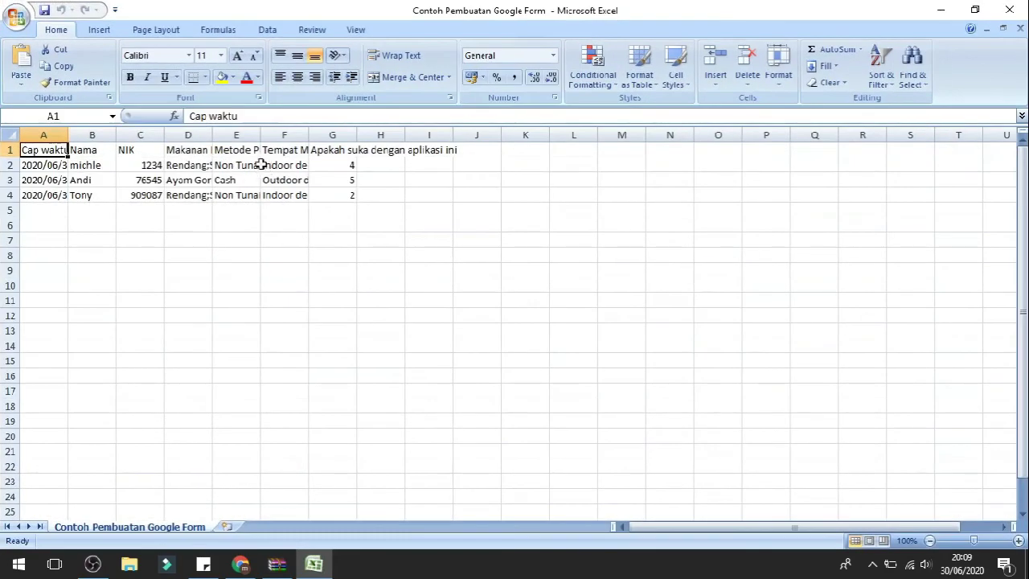
Autofit the widths of columns A through G to their contents
double_click(67, 134)
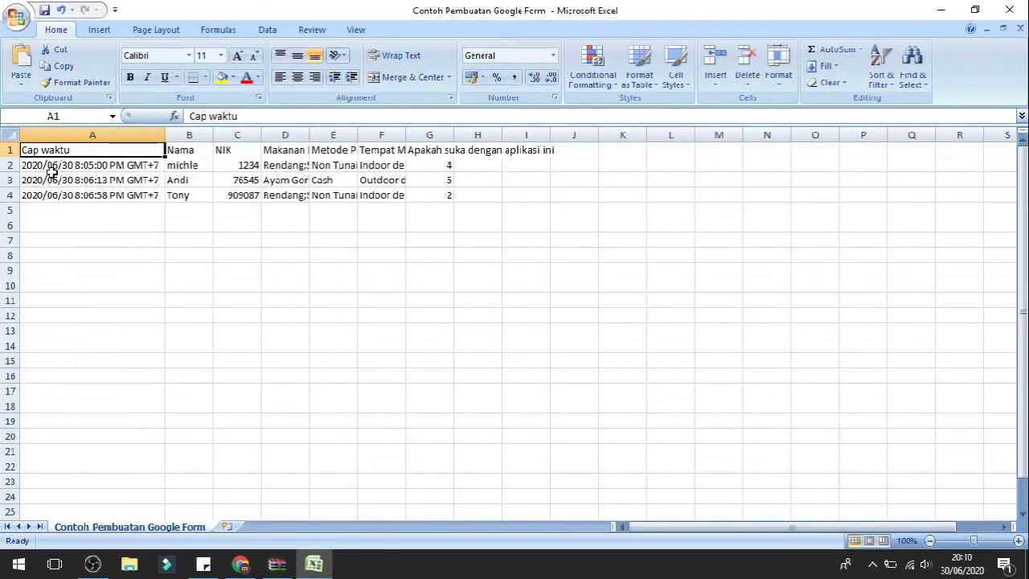
double_click(211, 134)
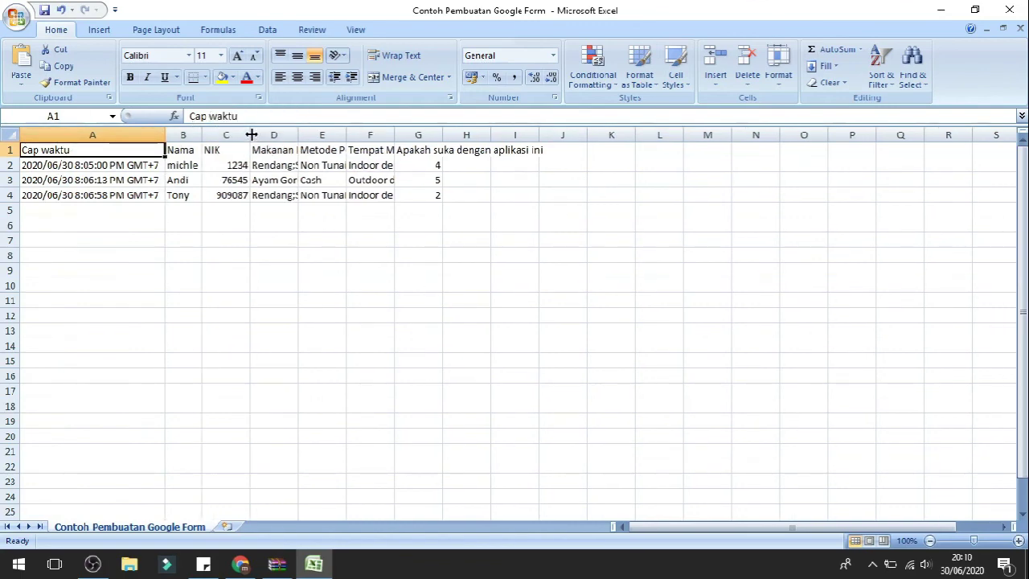
double_click(250, 134)
double_click(287, 134)
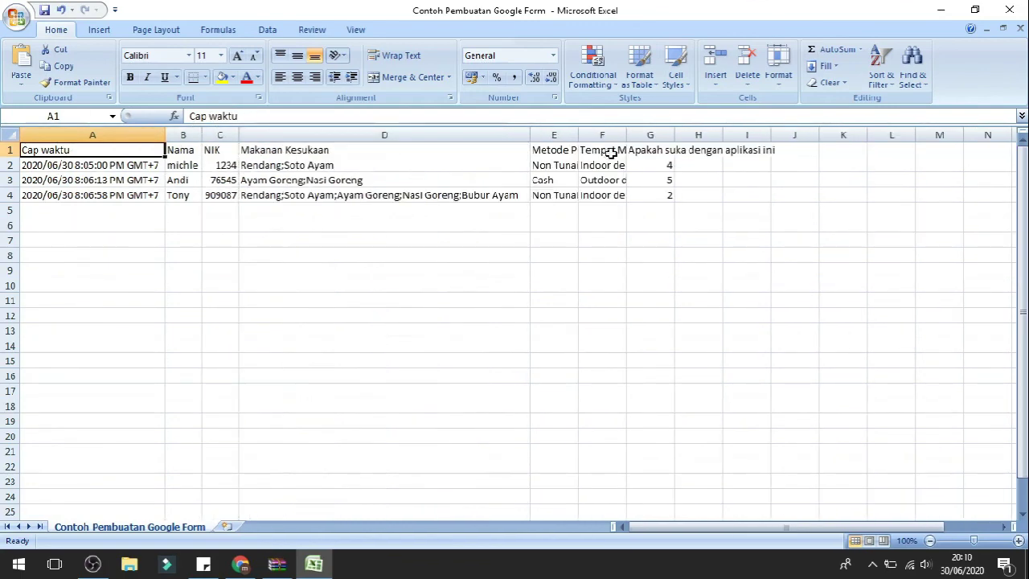
double_click(579, 135)
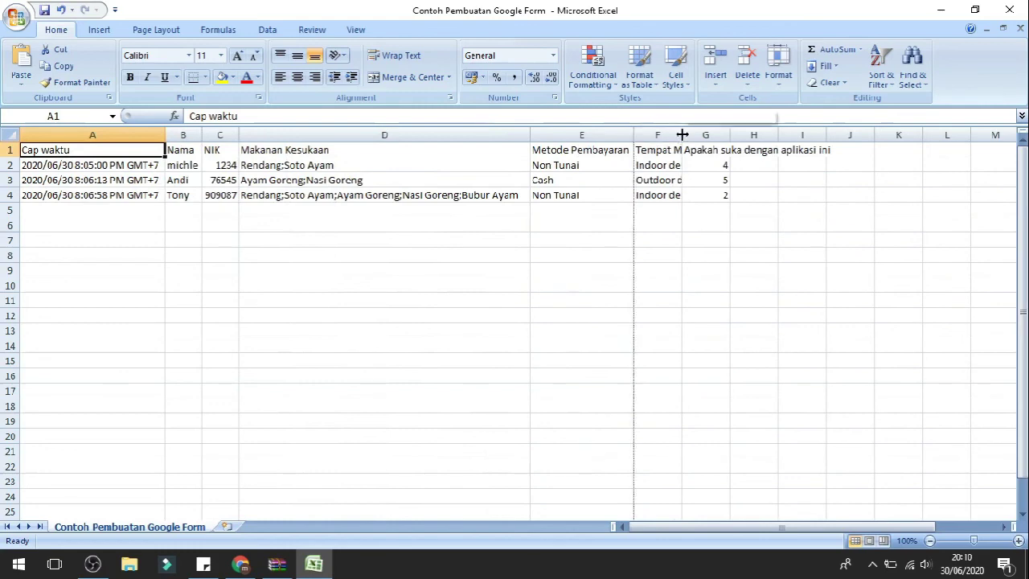
double_click(682, 135)
drag(827, 135, 829, 131)
double_click(830, 133)
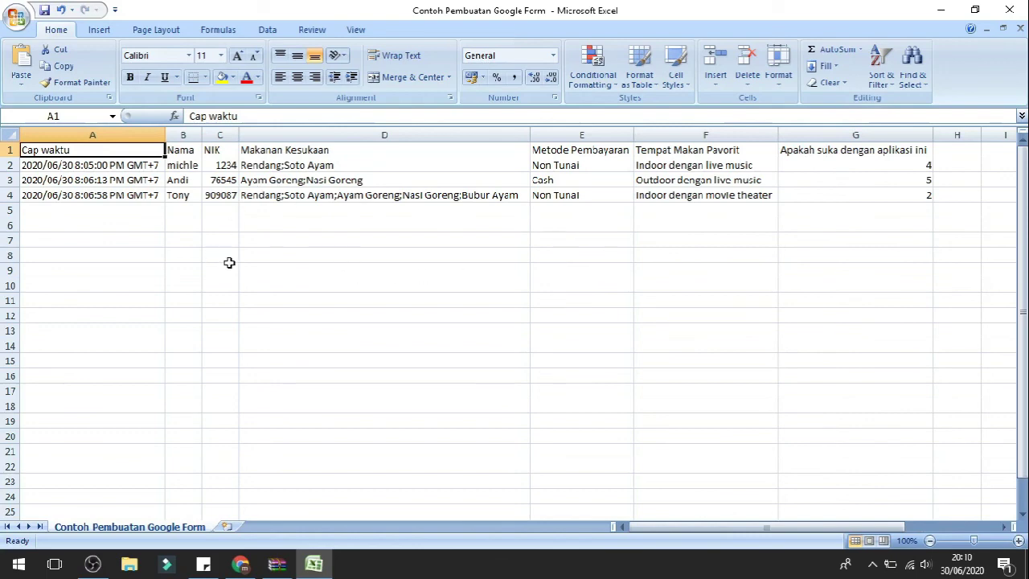
scroll(234, 260, down, 1)
scroll(234, 259, up, 1)
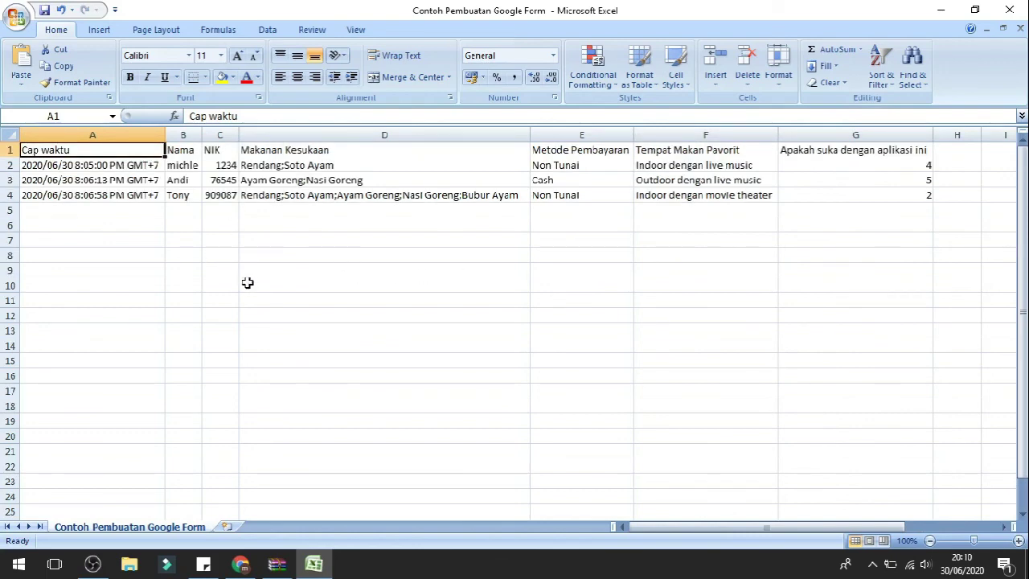
scroll(222, 252, down, 1)
scroll(222, 252, up, 1)
scroll(369, 357, down, 2)
scroll(369, 358, up, 2)
Go through the header cells Nama, NIK, Makanan Kesukaan, Metode Pembayaran and Tempat Makan Pavorit one by one to examine the exported columns
click(184, 150)
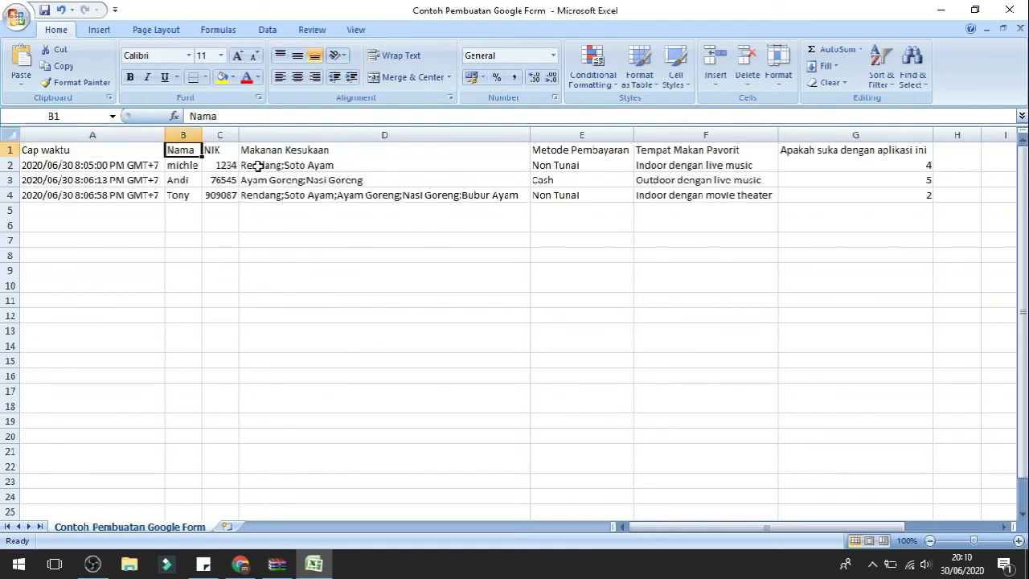
click(232, 150)
click(303, 149)
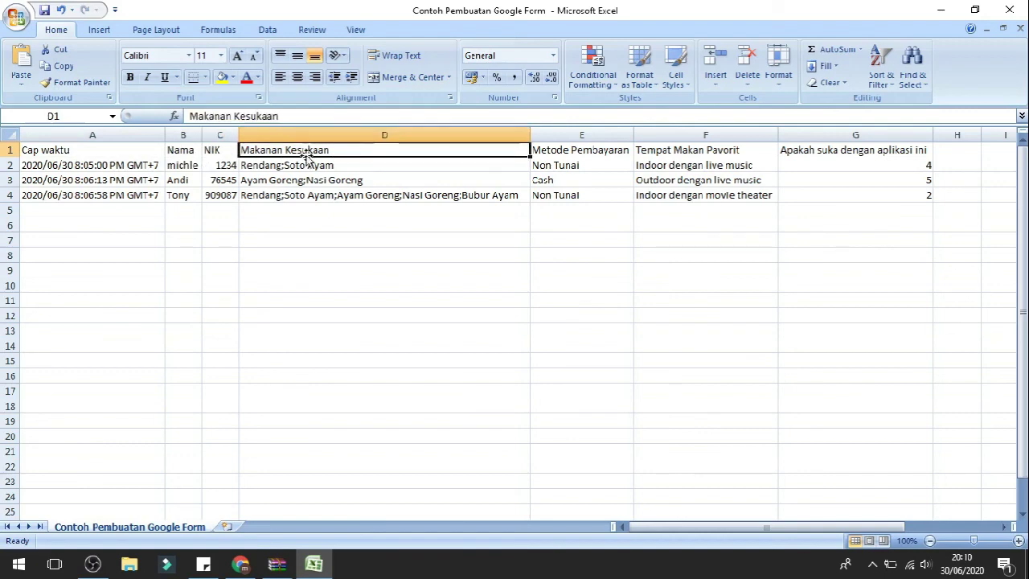
click(574, 151)
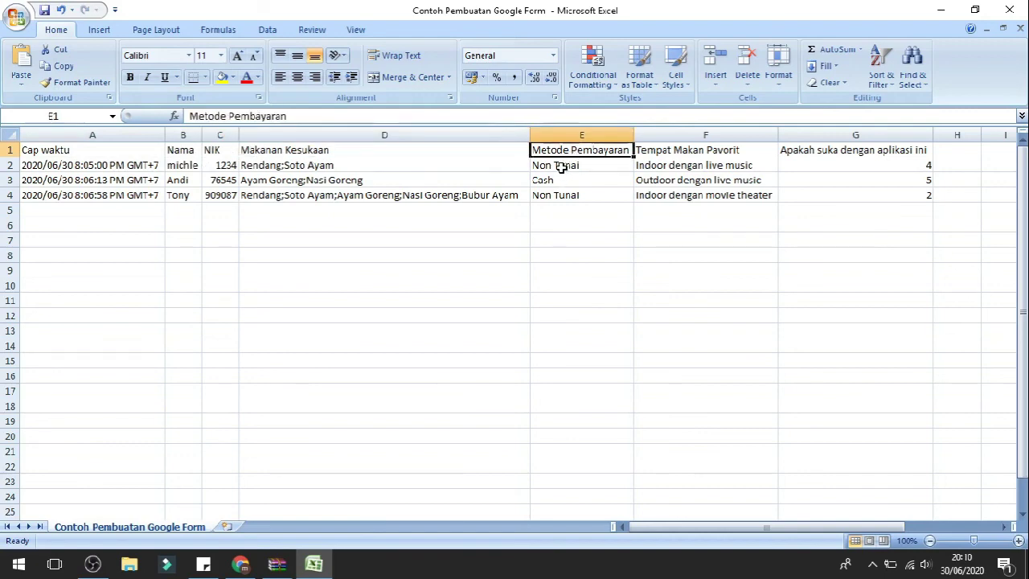
click(715, 154)
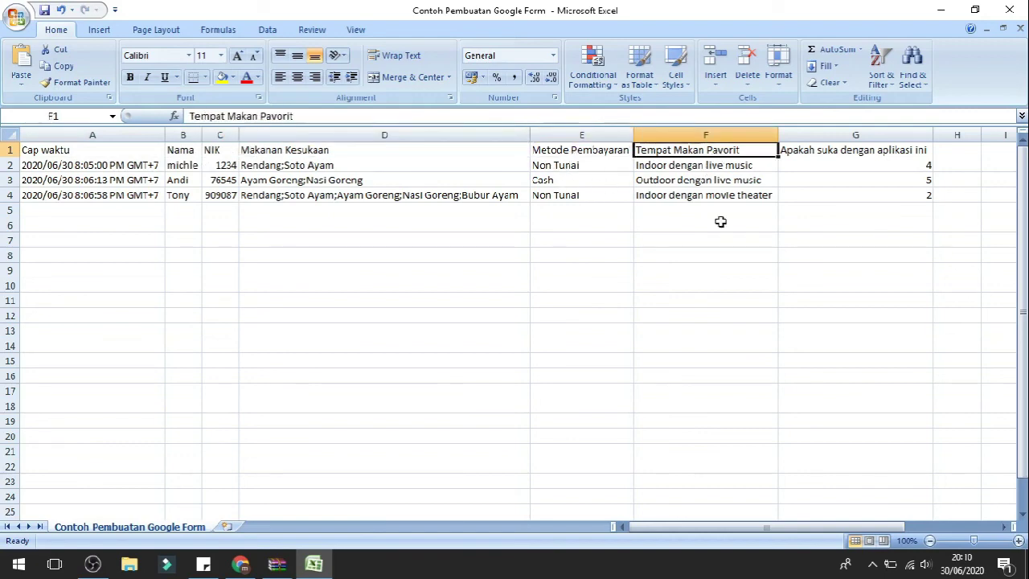
Examine the header cell Apakah suka dengan aplikasi ini and the Cap waktu column with its header
click(842, 156)
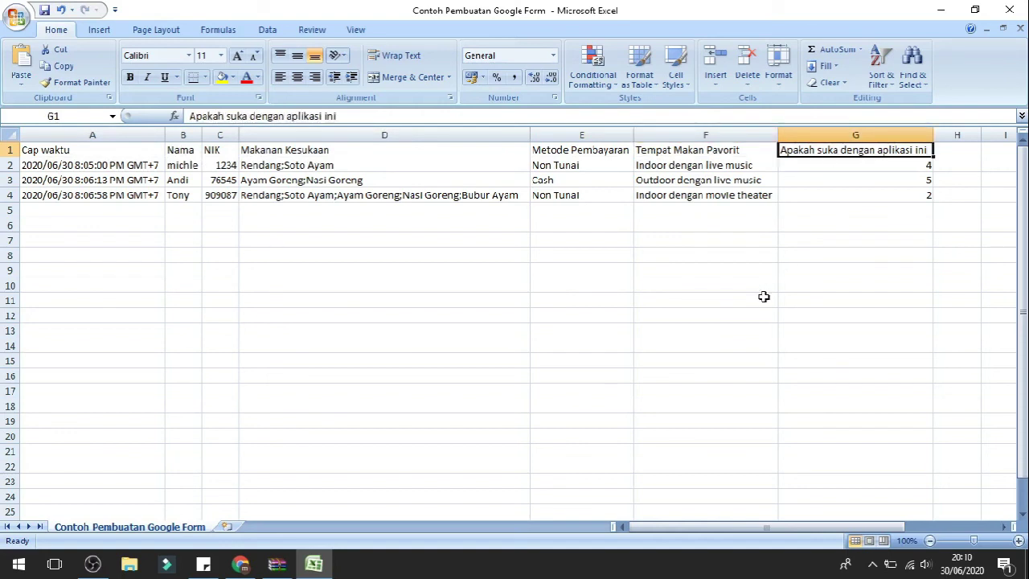
click(405, 344)
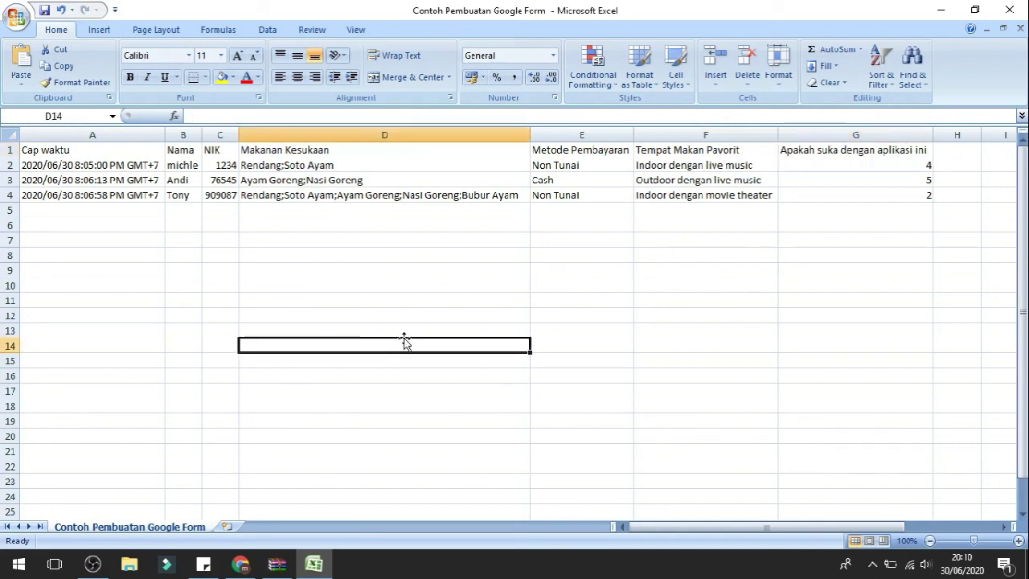
click(133, 146)
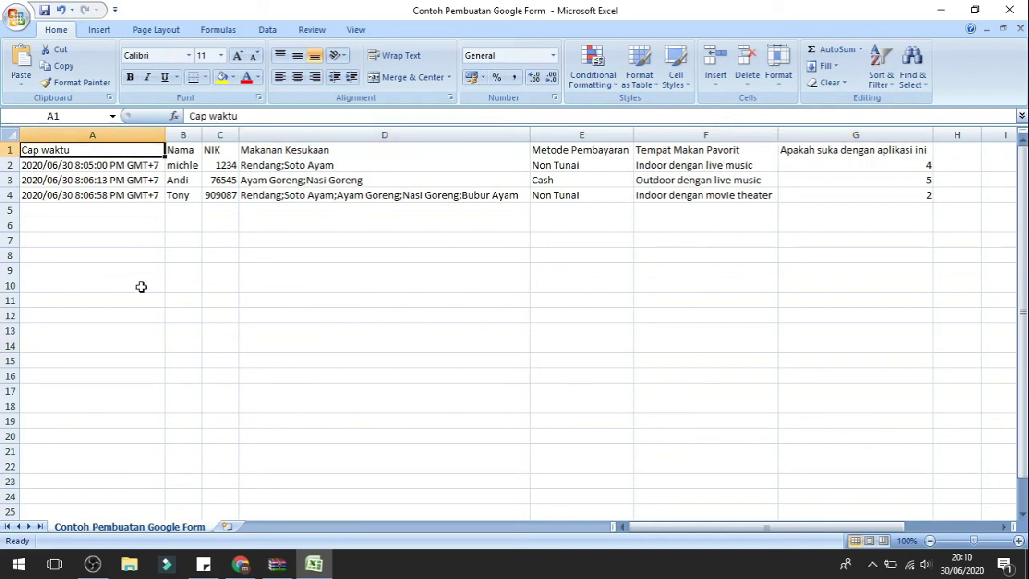
click(83, 164)
click(83, 149)
click(83, 180)
click(90, 209)
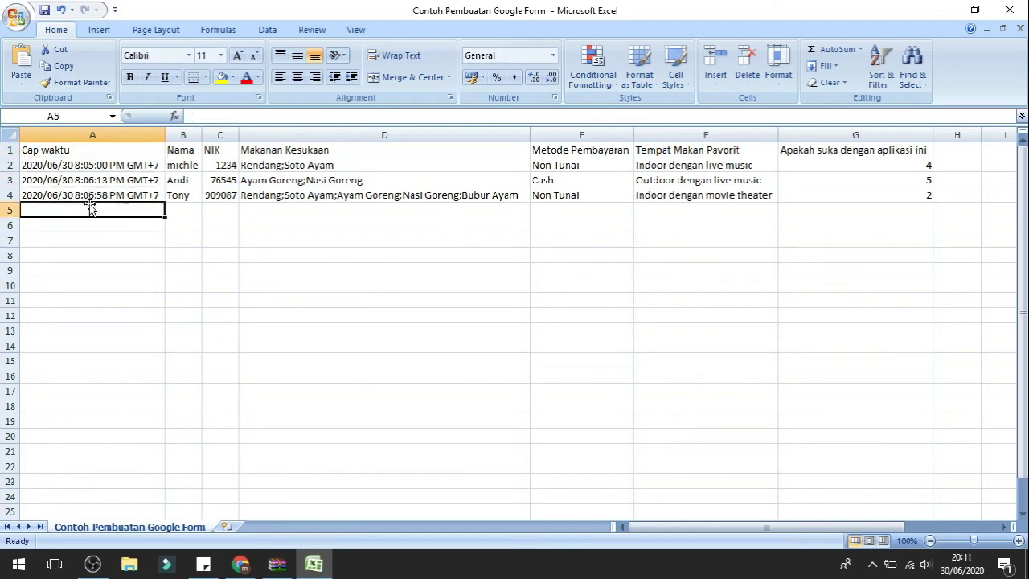
click(93, 153)
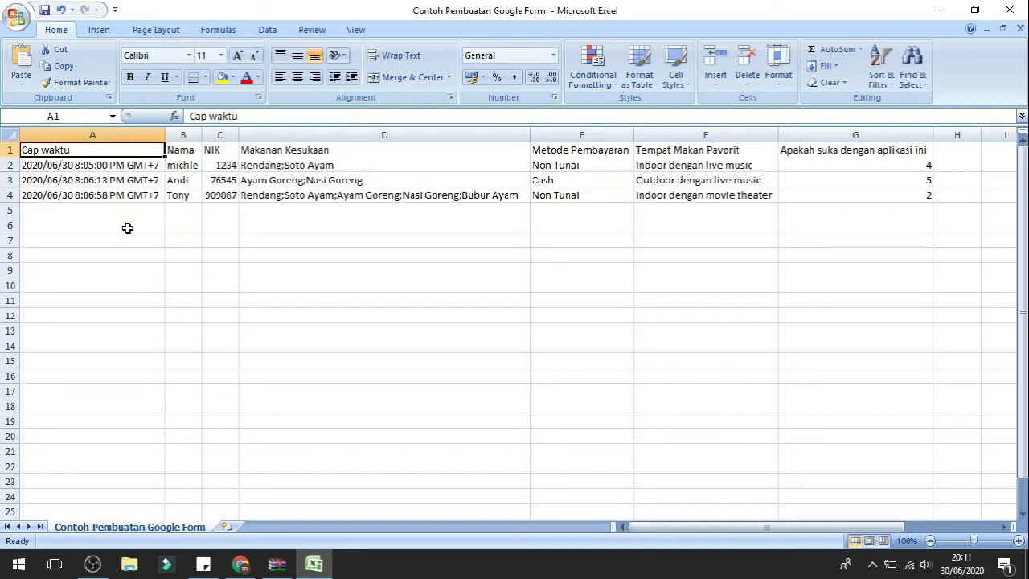
click(130, 242)
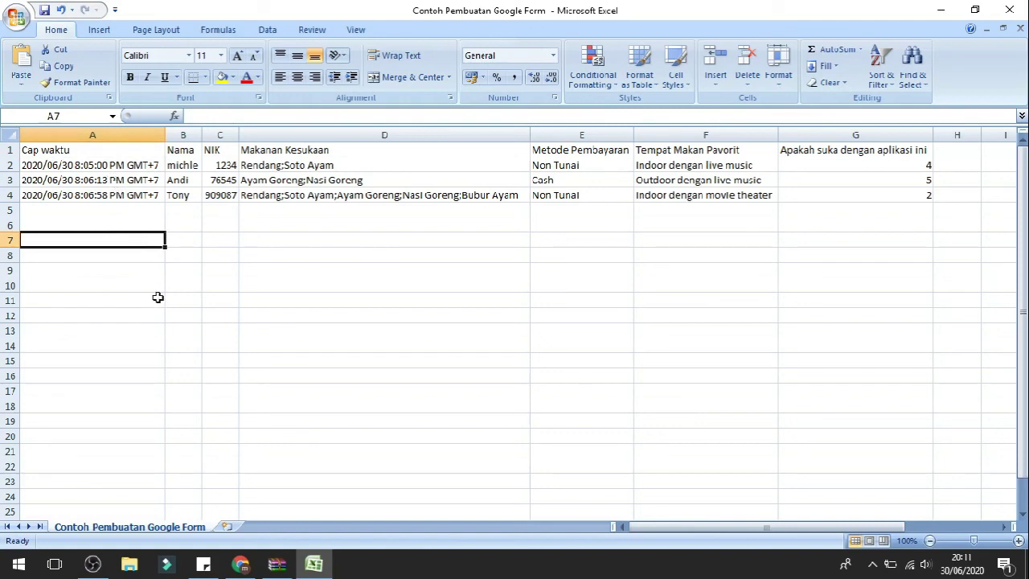
Go through the Cap waktu timestamps in A2, A3 and A4 one by one to see when each response was submitted
click(114, 167)
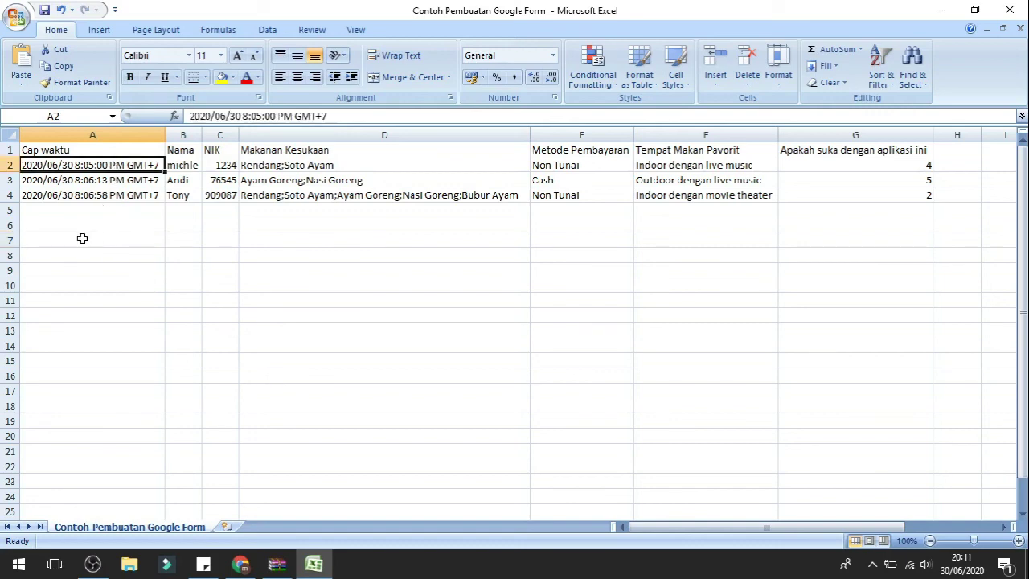
click(103, 135)
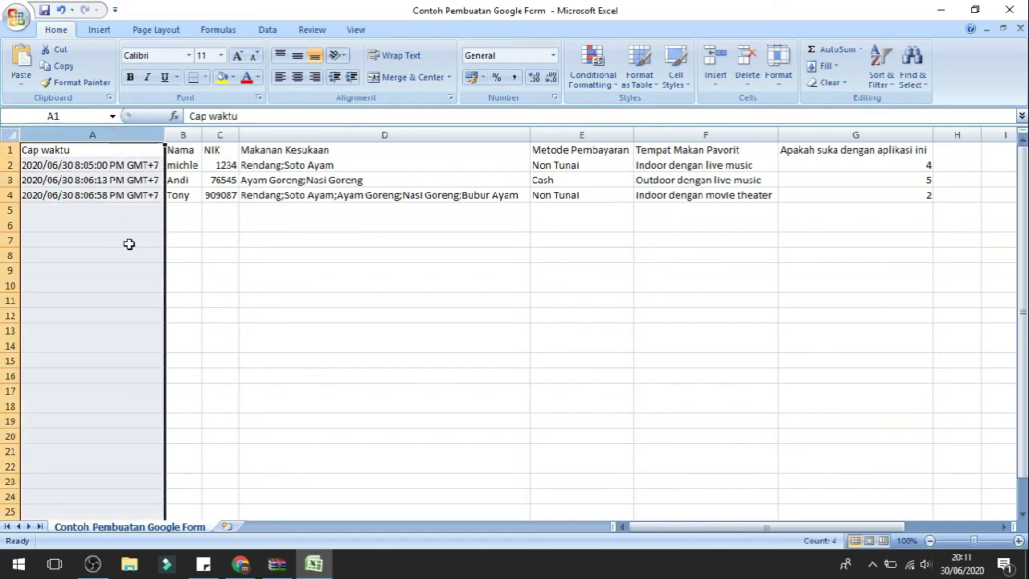
click(114, 167)
click(114, 183)
click(113, 198)
click(115, 166)
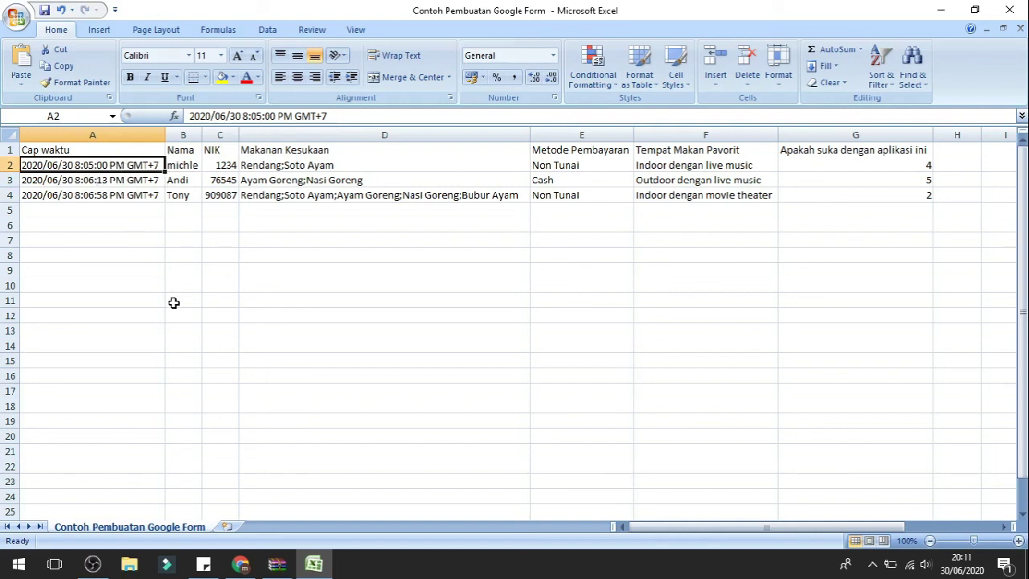
click(107, 183)
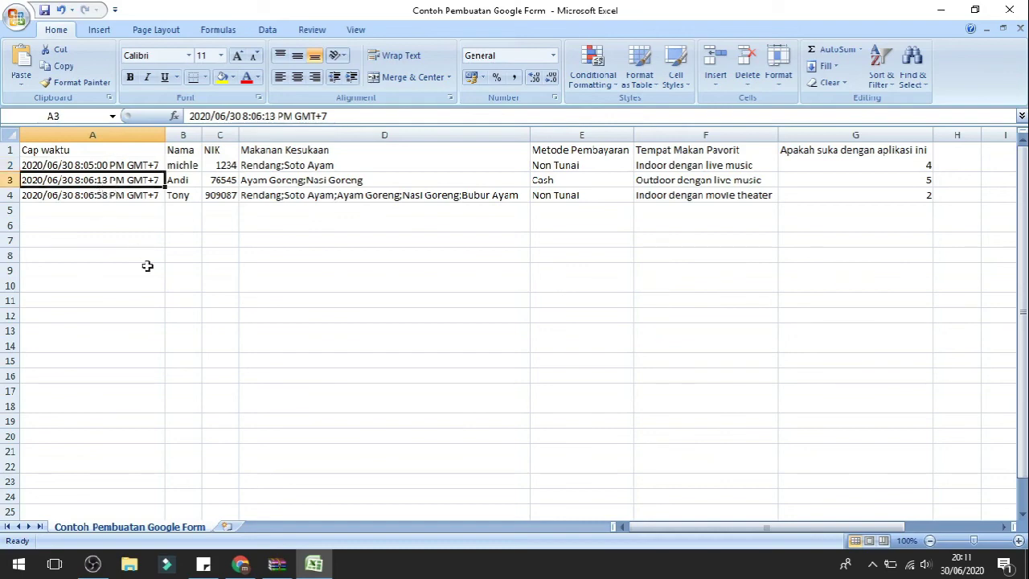
click(111, 198)
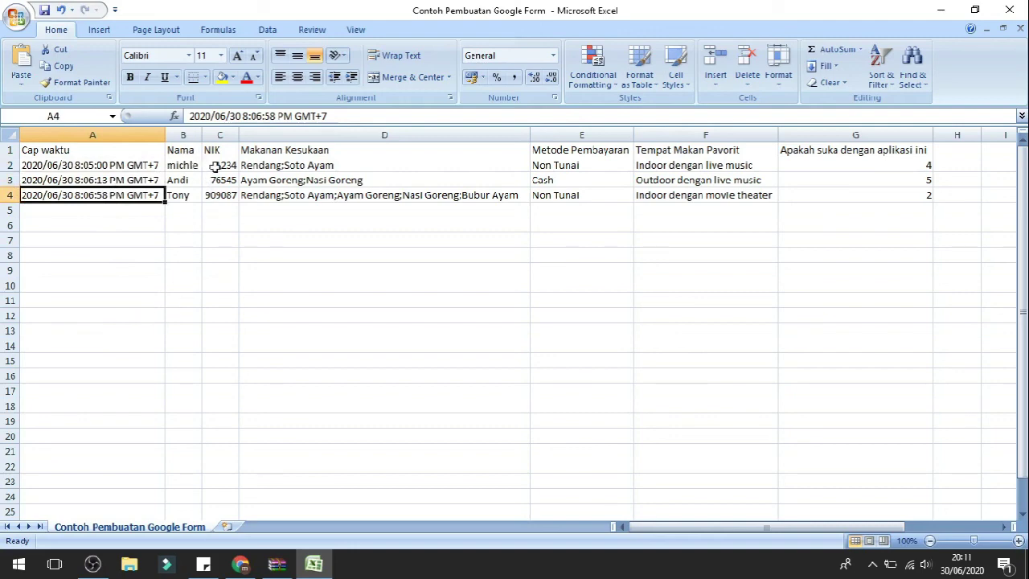
Examine the Makanan Kesukaan answers of the first and third responses in D2 and D4
click(296, 166)
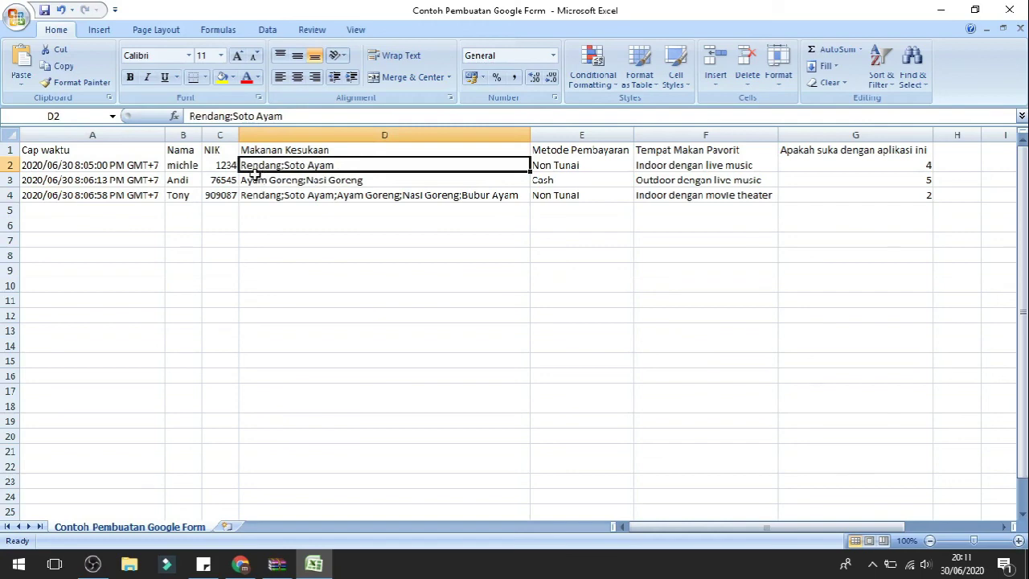
click(304, 199)
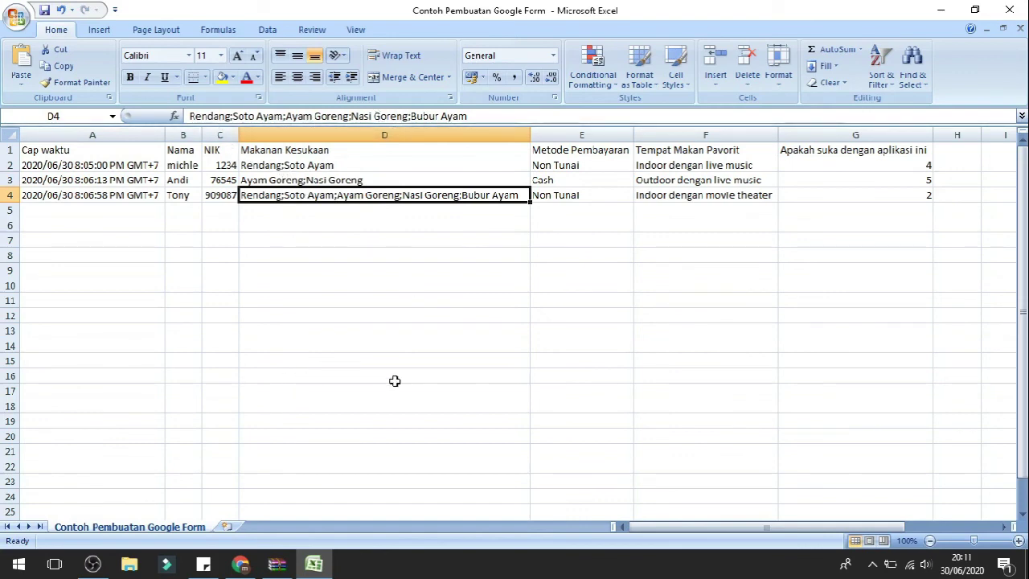
scroll(425, 409, down, 1)
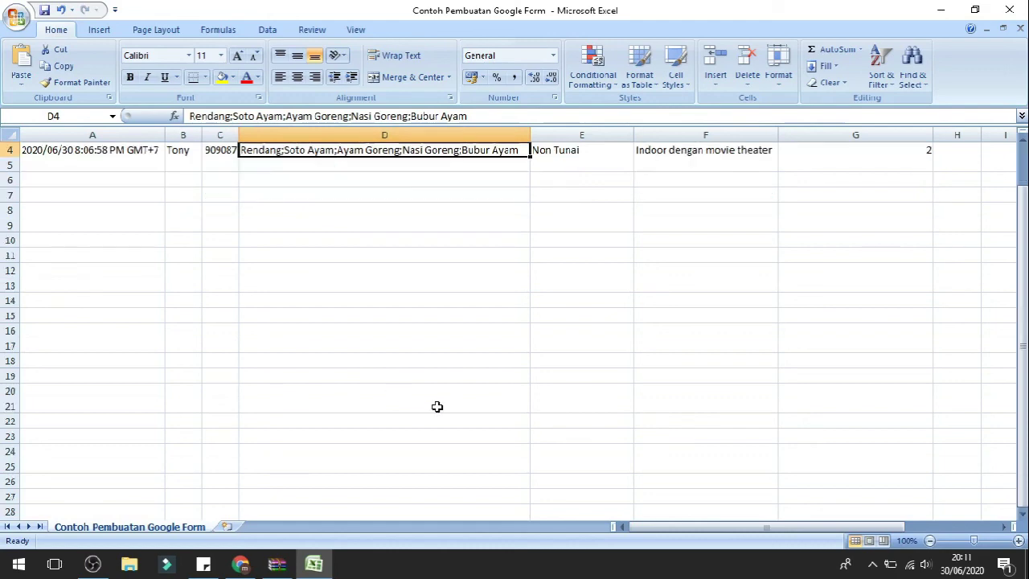
scroll(437, 407, up, 1)
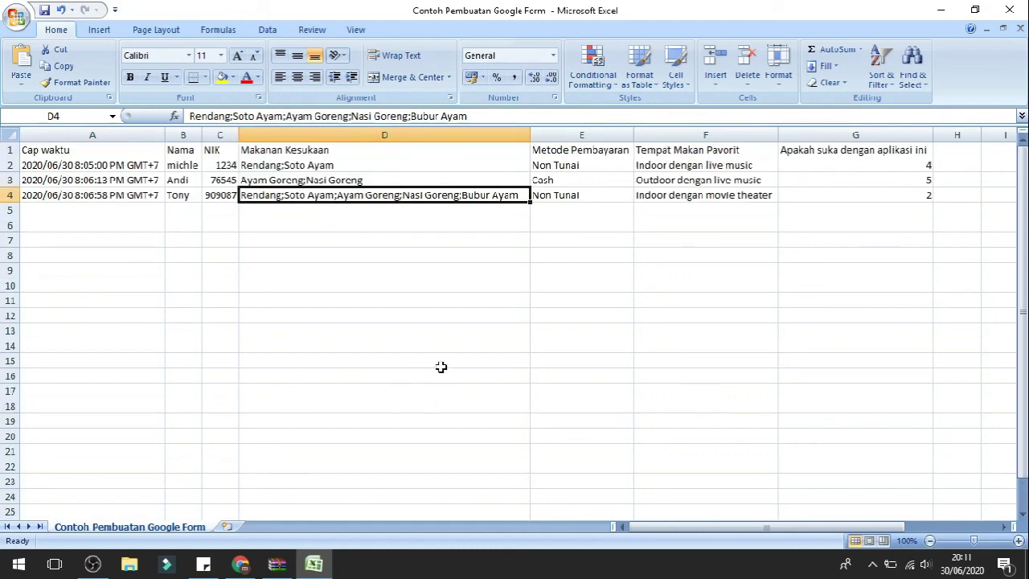
Minimise Excel, return to the form in Chrome, and look through its list of questions
click(940, 10)
click(943, 10)
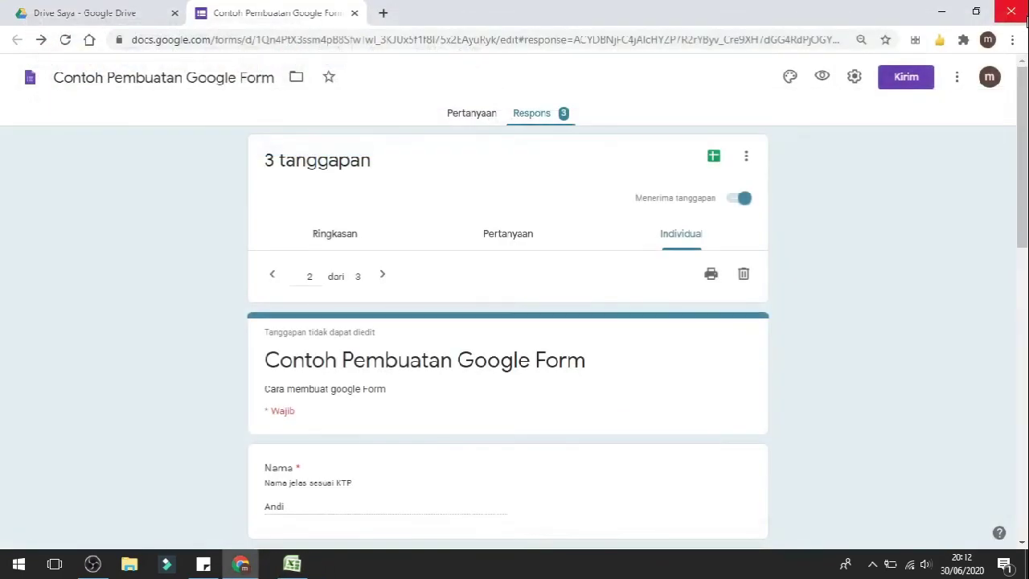
click(475, 121)
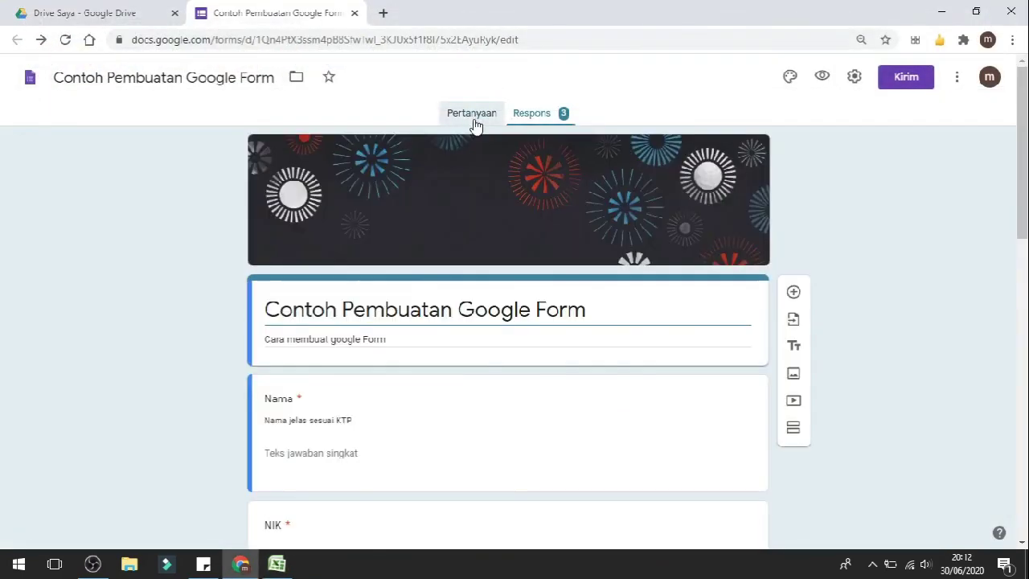
scroll(417, 336, down, 4)
scroll(417, 337, down, 4)
scroll(418, 338, up, 6)
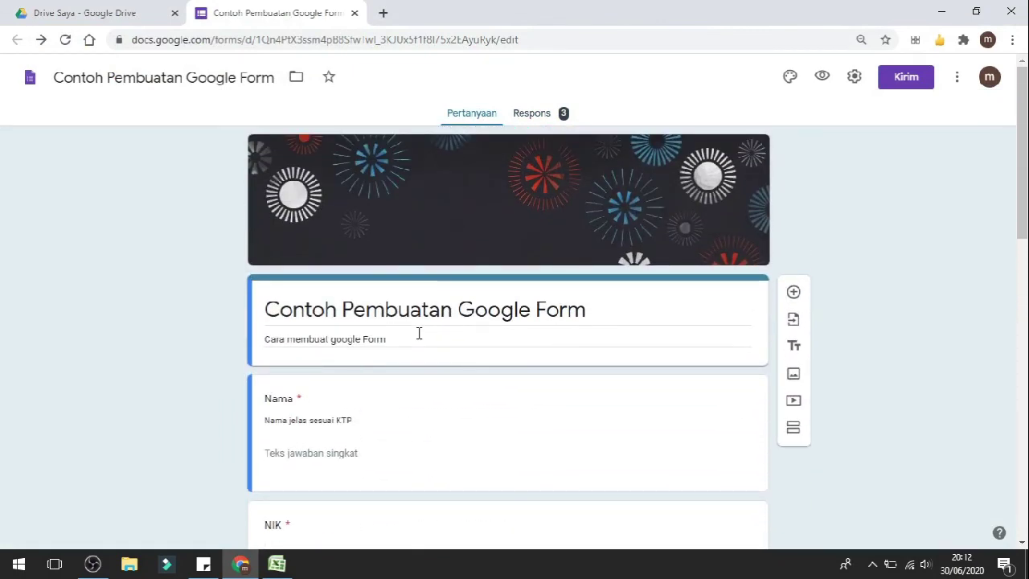
scroll(402, 292, down, 4)
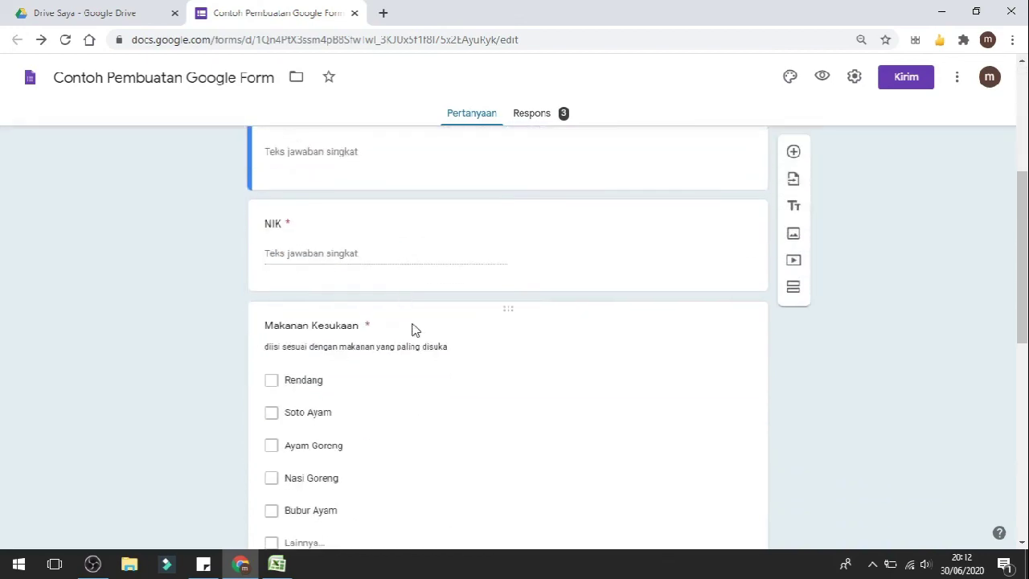
scroll(416, 341, up, 4)
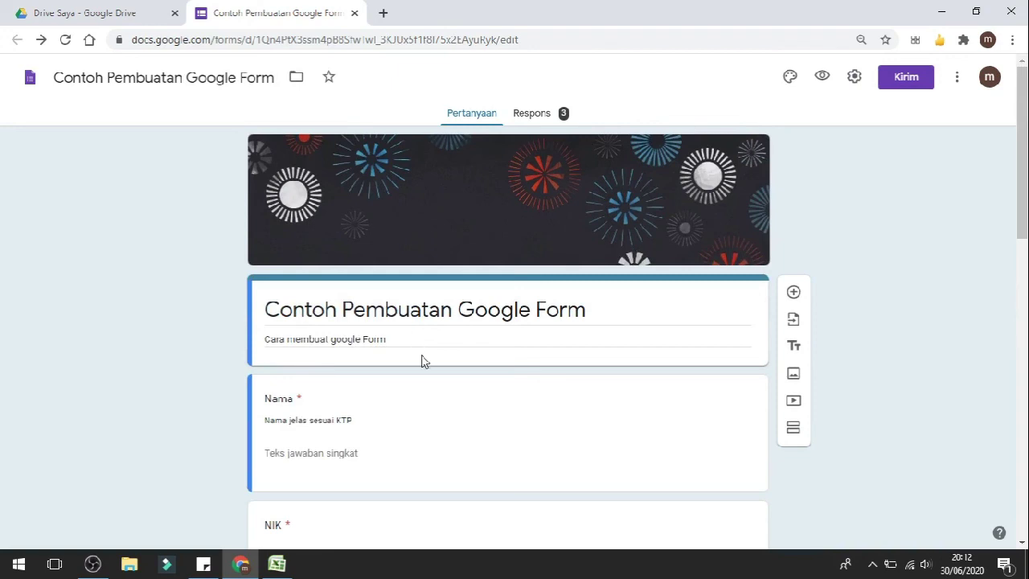
scroll(422, 356, down, 1)
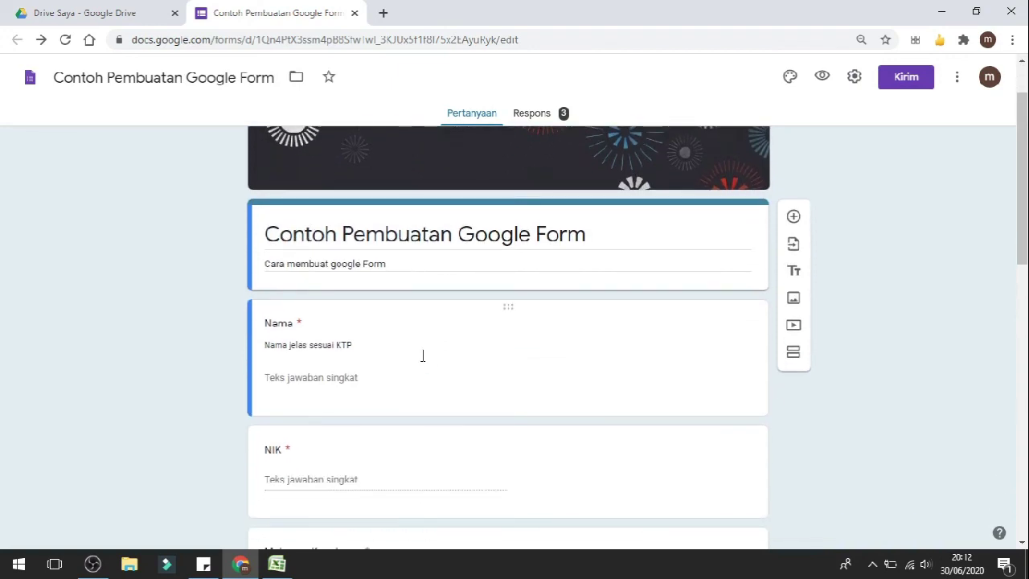
scroll(422, 356, up, 1)
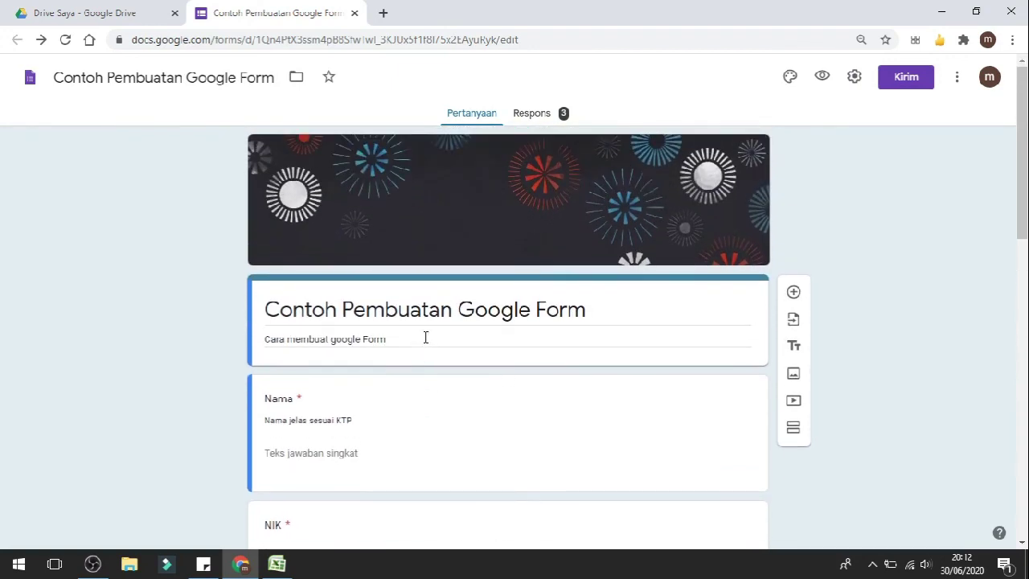
Minimise Chrome to show the desktop and refresh the desktop several times
click(942, 11)
right_click(533, 95)
click(563, 143)
right_click(531, 101)
click(556, 146)
right_click(531, 112)
click(552, 158)
right_click(536, 127)
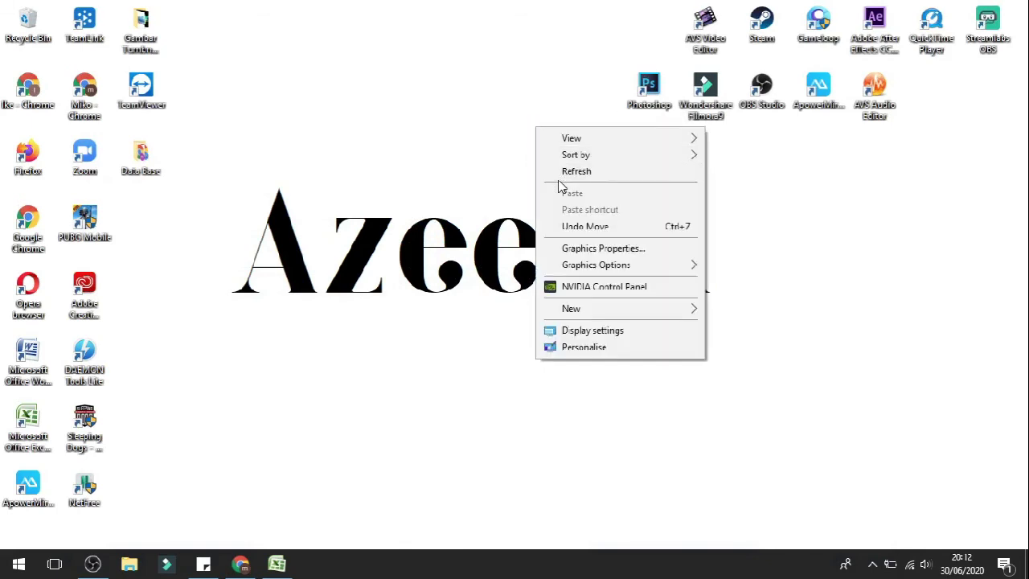
click(563, 173)
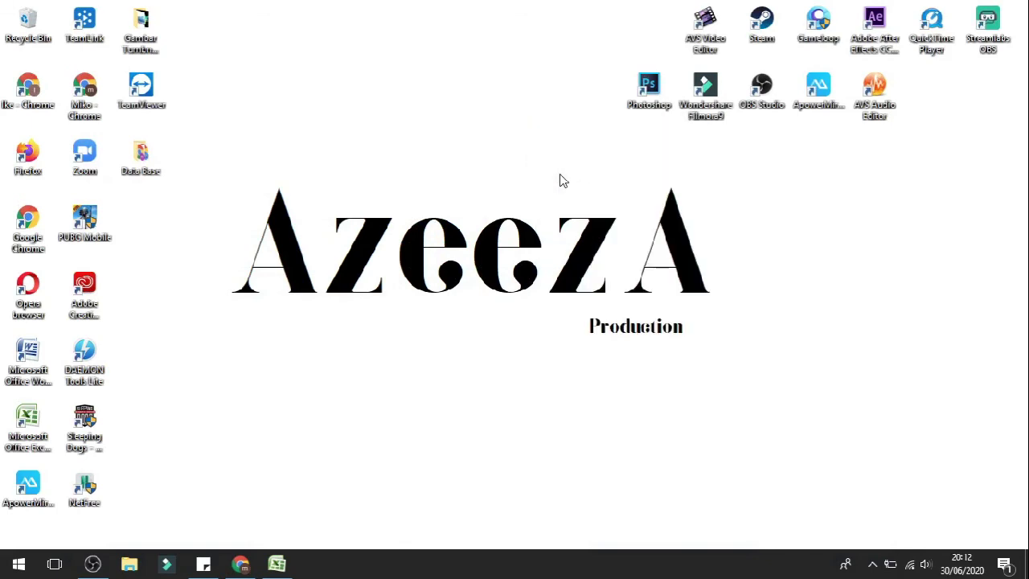
right_click(542, 153)
click(562, 190)
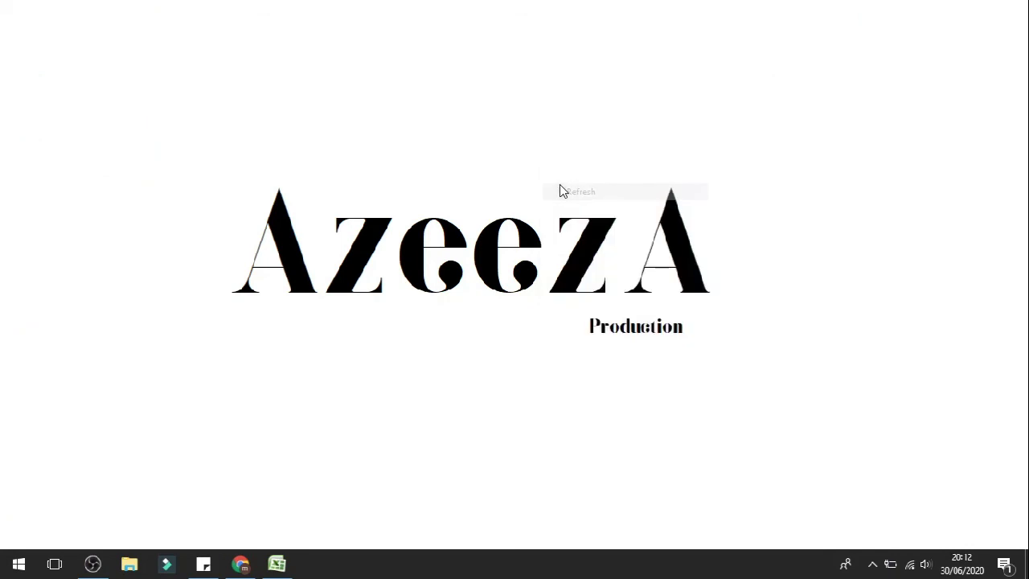